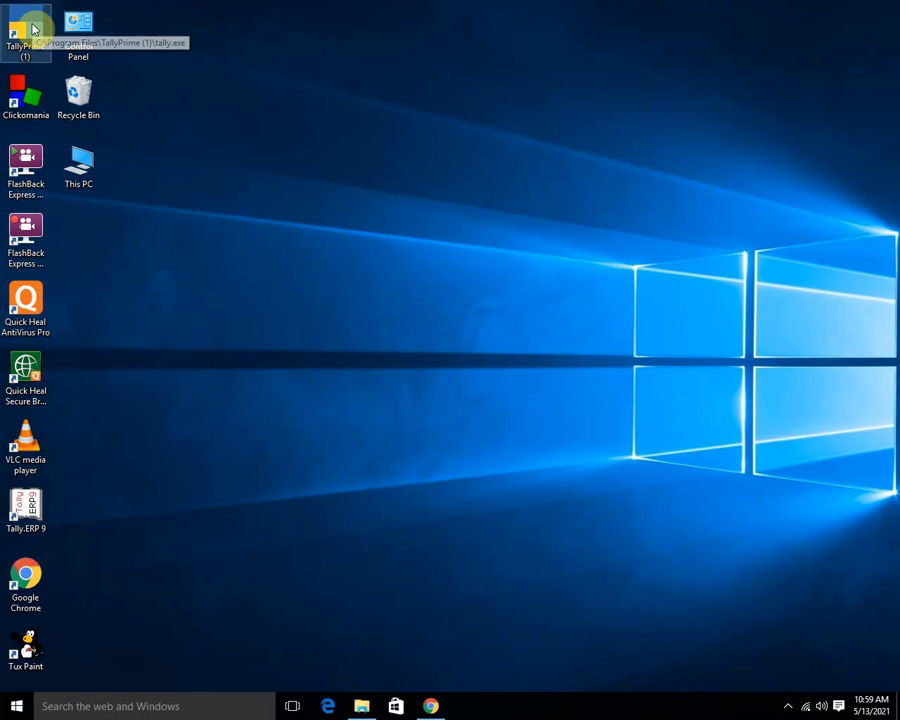
# Launch TallyPrime and continue in Educational Mode
pyautogui.doubleClick(28, 27)
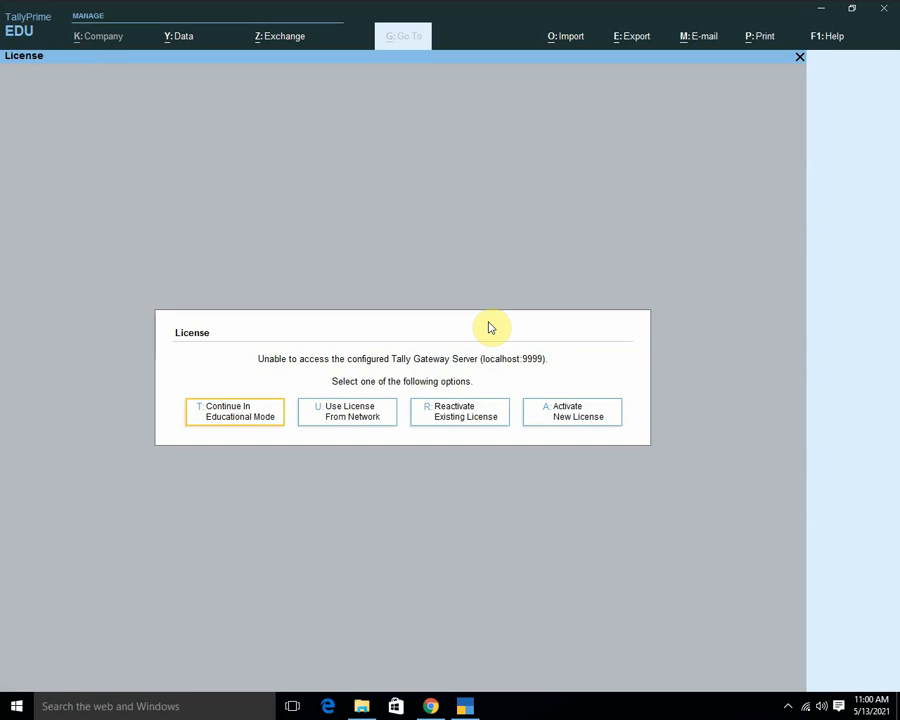
pyautogui.press('Return')
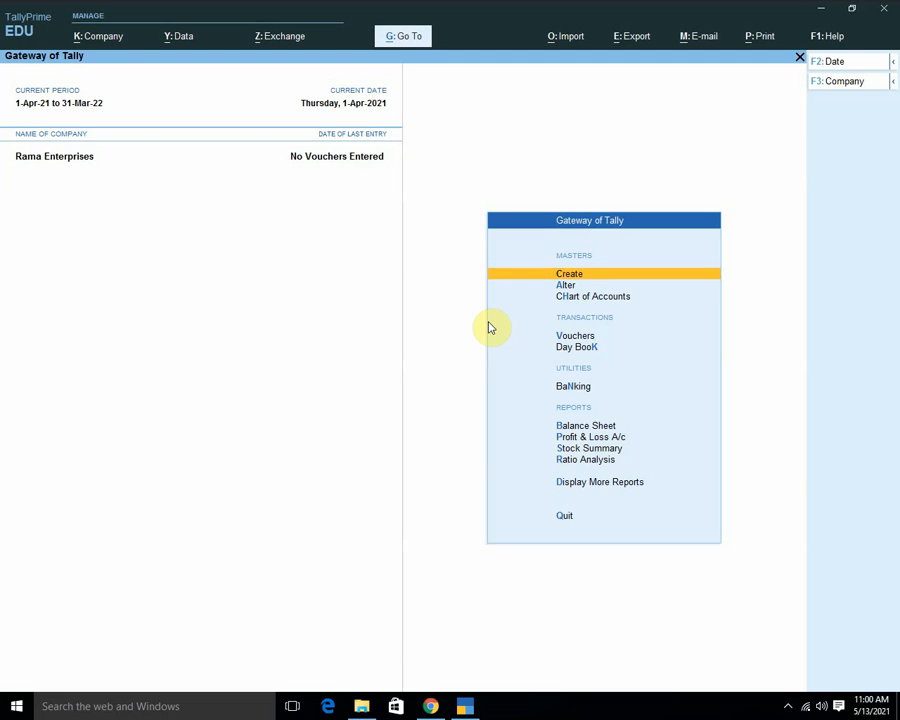
# Open the company features of Rama Enterprises and review the accounting and inventory settings
pyautogui.press('F11')
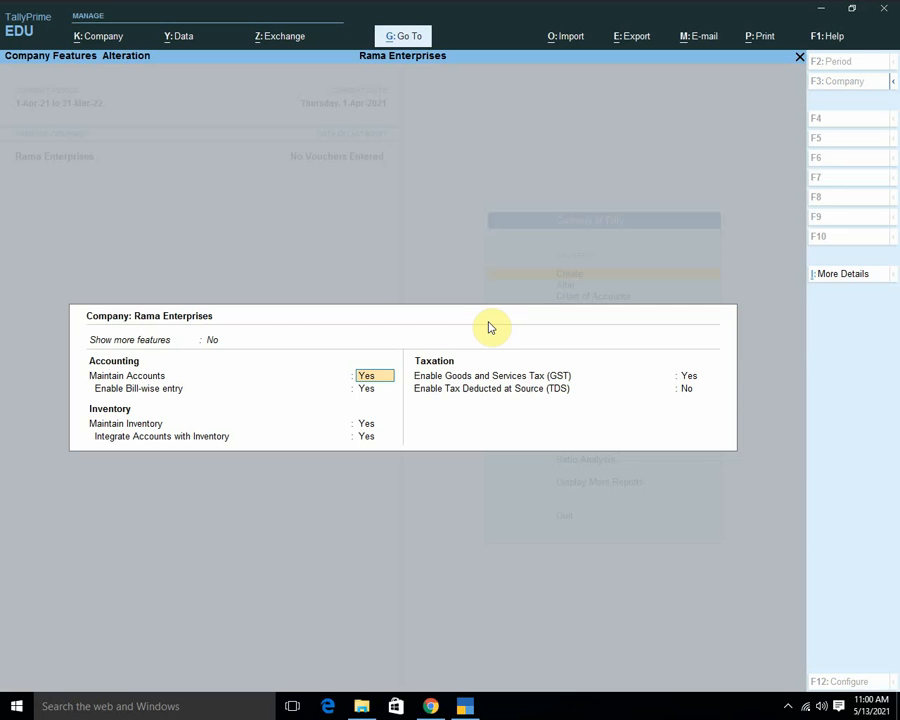
pyautogui.press('Return')
pyautogui.press('Return')
pyautogui.press('Return')
pyautogui.press('Return')
pyautogui.press('Up')
pyautogui.press('Up')
pyautogui.press('Up')
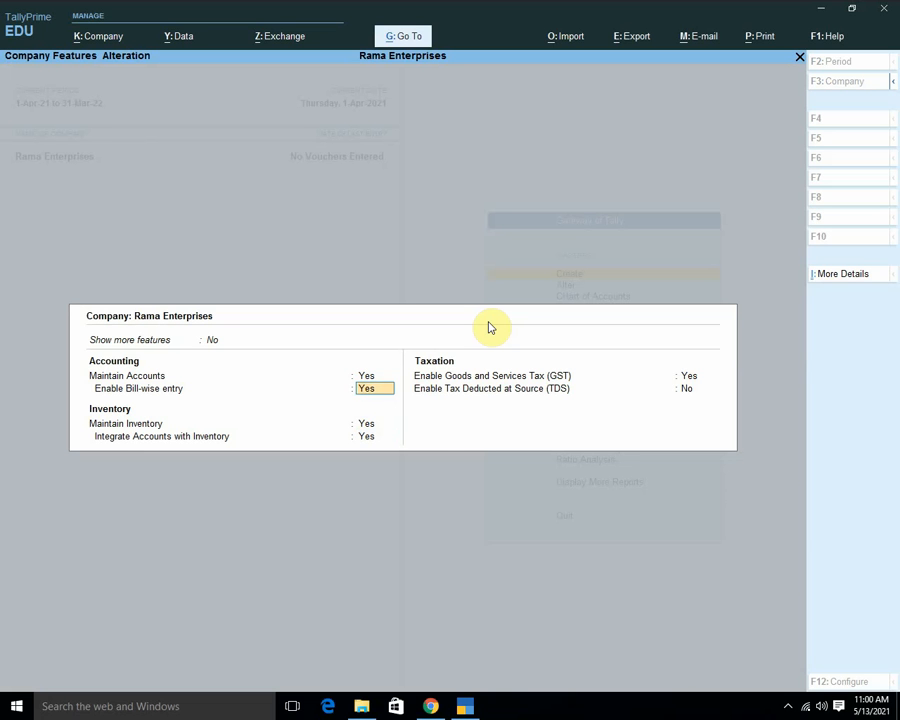
pyautogui.press('Down')
pyautogui.press('Down')
pyautogui.press('Down')
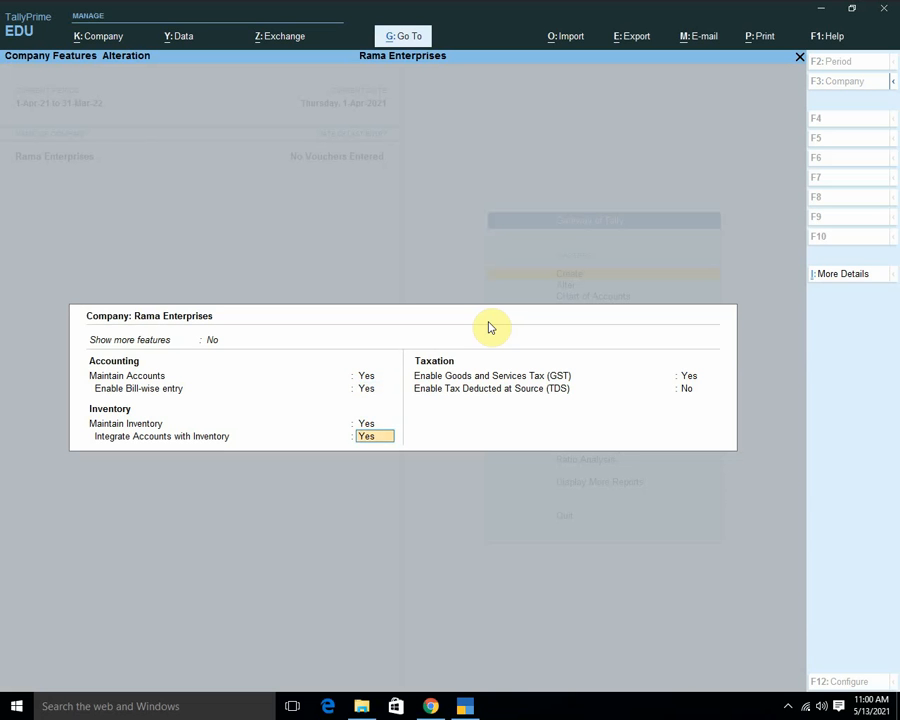
# Open the company's GST details and review the registration details and additional features
pyautogui.press('Return')
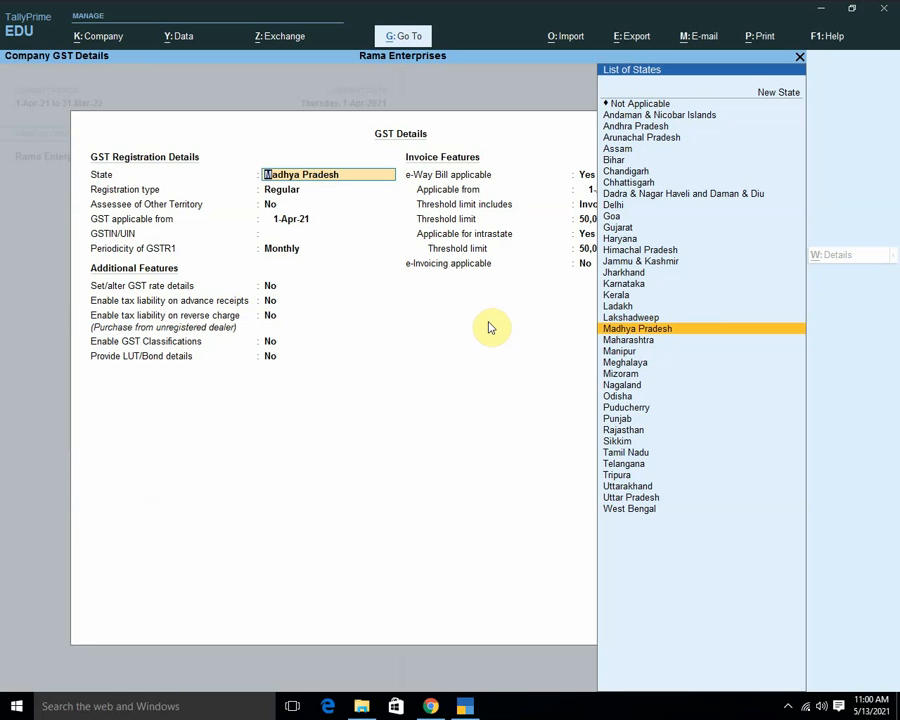
pyautogui.press('Return')
pyautogui.press('Return')
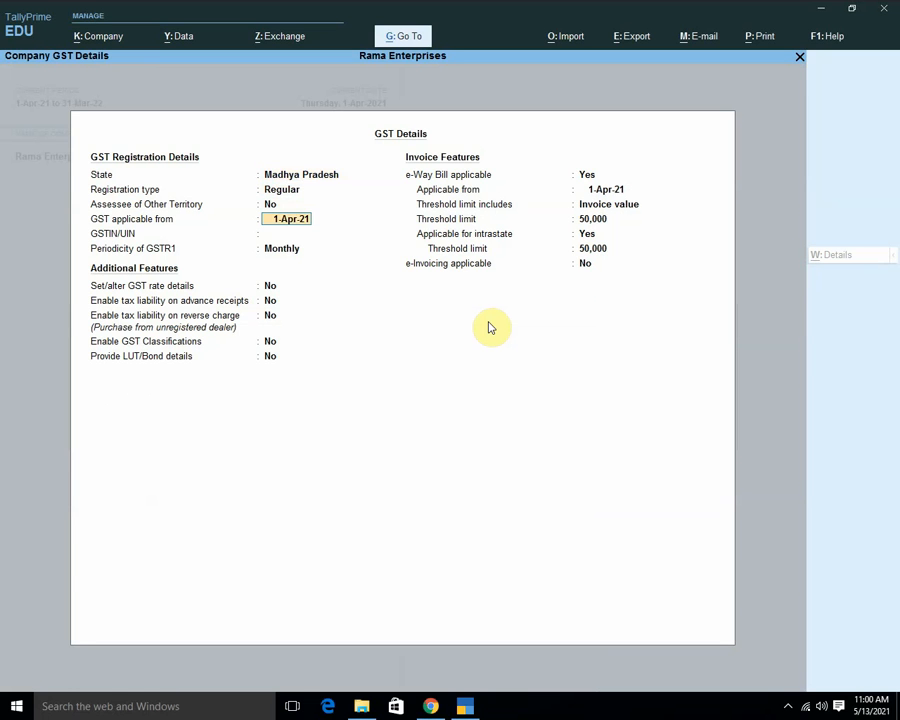
pyautogui.press('Return')
pyautogui.press('Return')
pyautogui.press('Return')
pyautogui.press('Return')
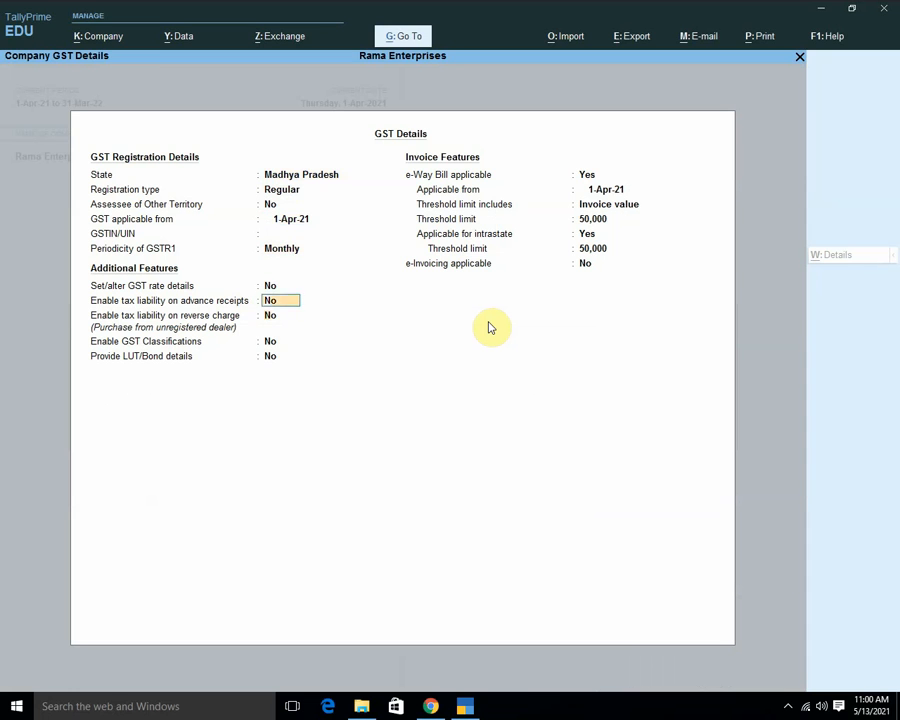
pyautogui.press('Return')
pyautogui.press('Return')
pyautogui.press('Return')
pyautogui.press('Return')
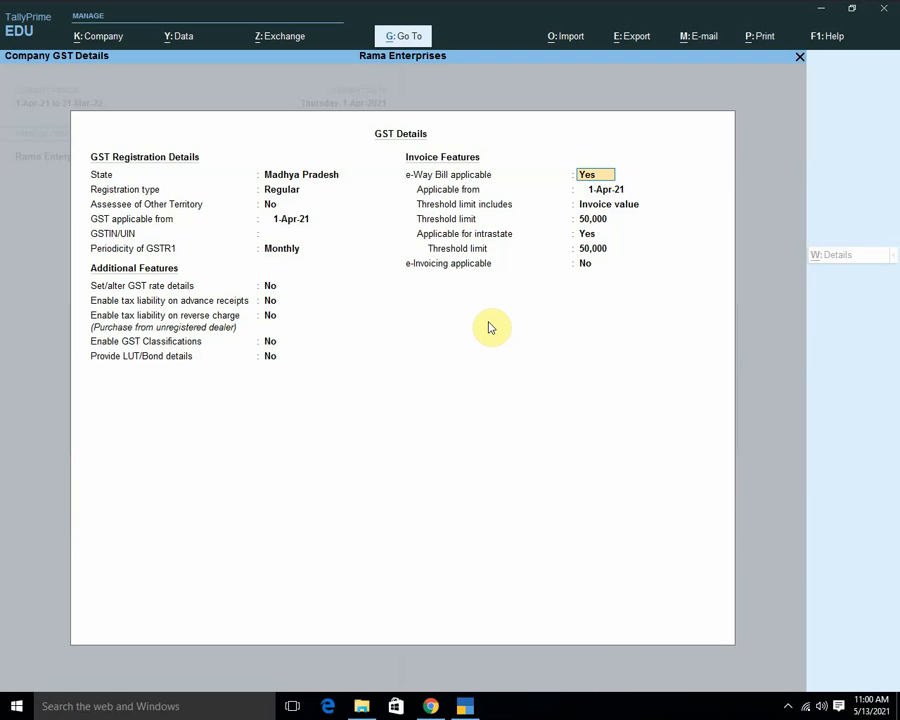
# Review the e-Way Bill and e-Invoicing settings, then accept the GST details and company features
pyautogui.press('Return')
pyautogui.press('Return')
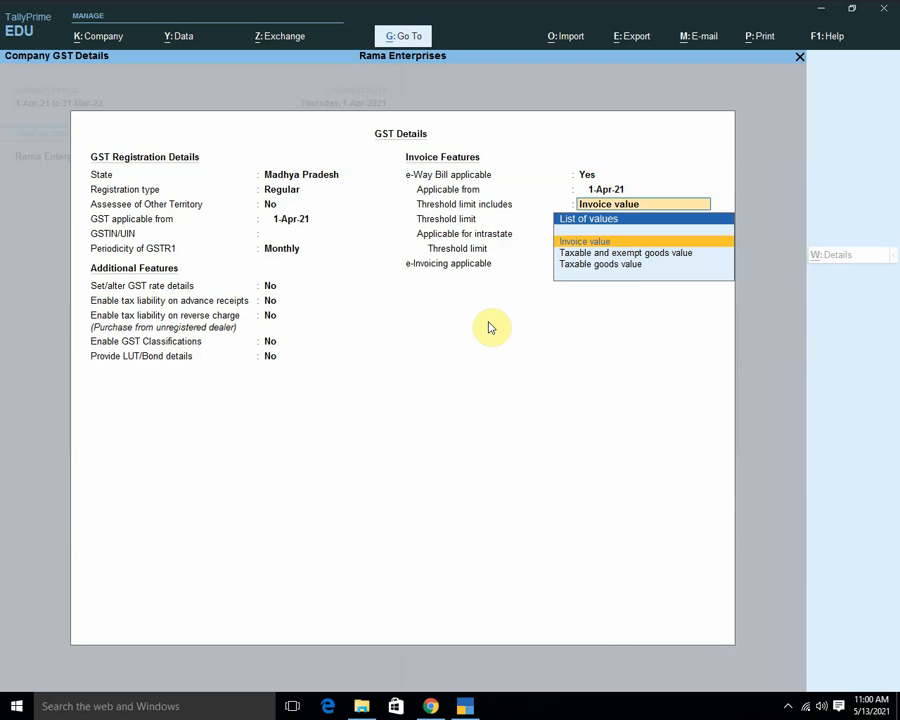
pyautogui.press('Return')
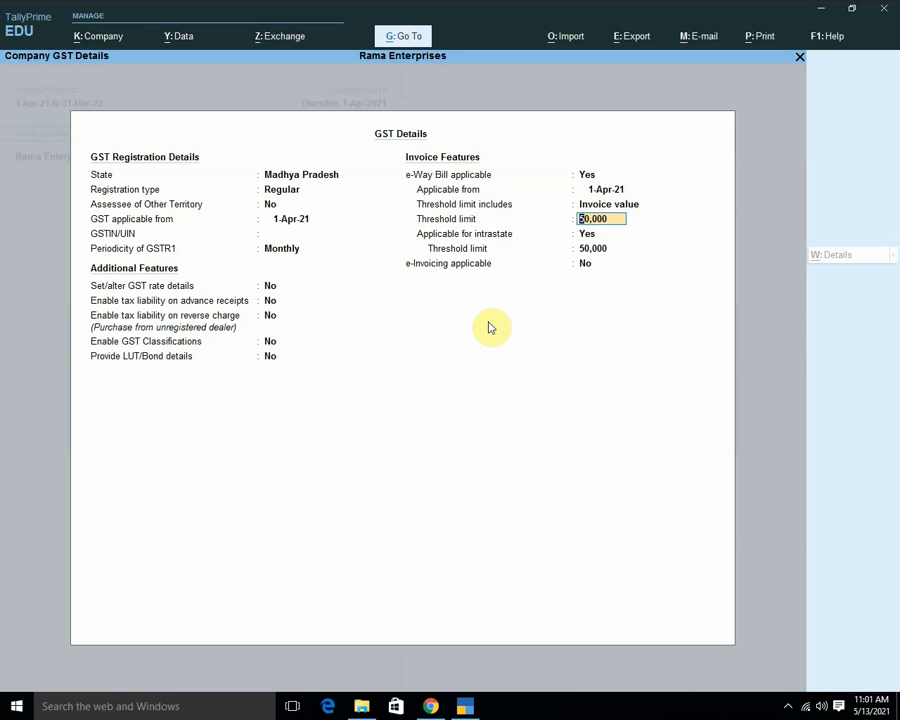
pyautogui.press('Return')
pyautogui.press('Return')
pyautogui.press('Return')
pyautogui.press('Return')
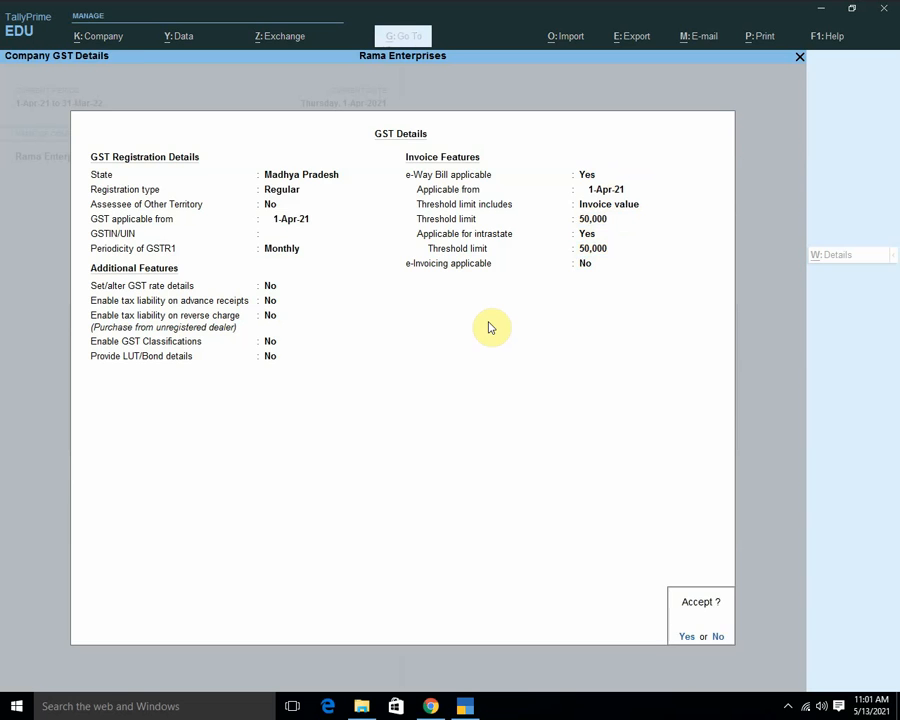
pyautogui.press('Return')
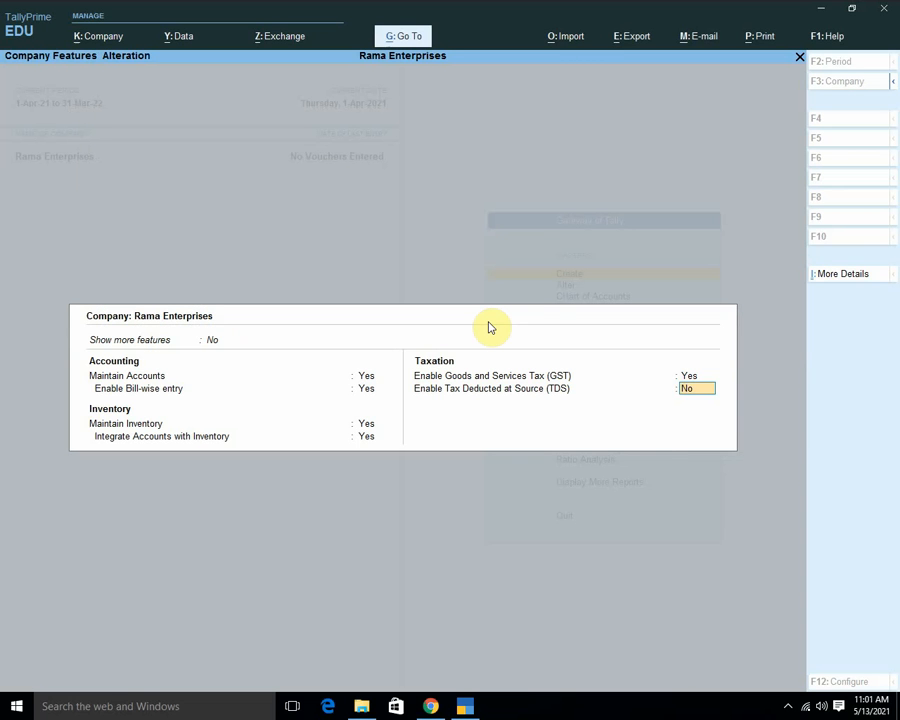
pyautogui.press('Return')
pyautogui.press('Return')
pyautogui.press('Escape')
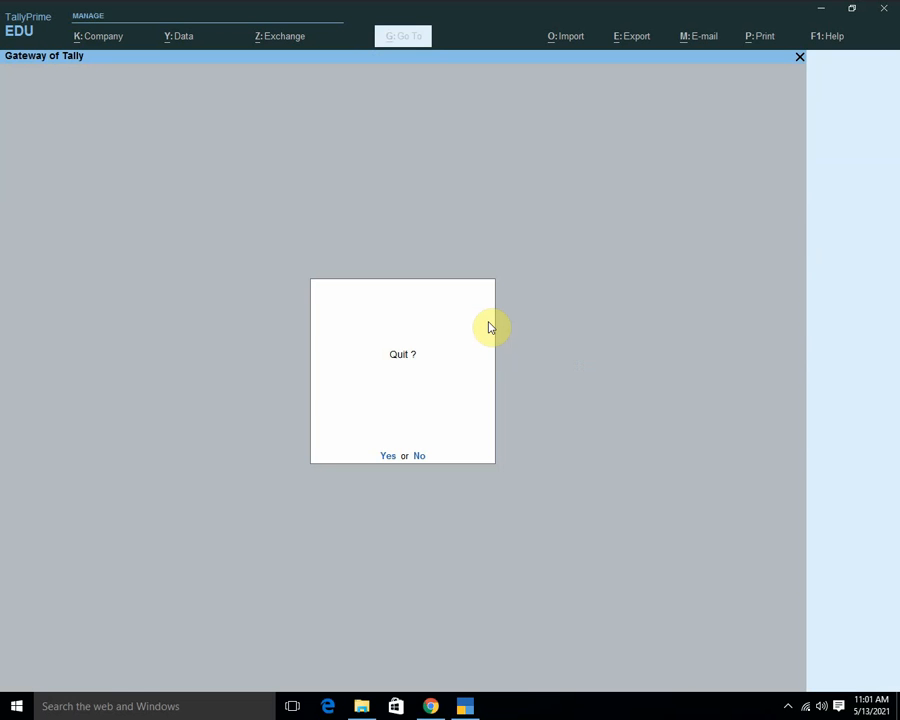
pyautogui.press('Escape')
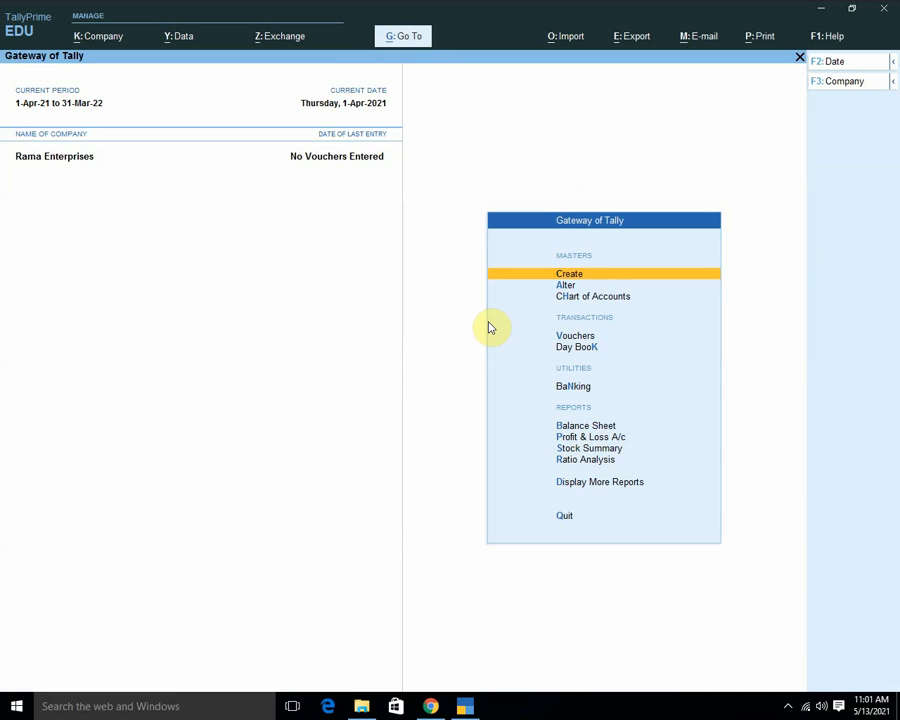
pyautogui.press('Return')
pyautogui.press('Down')
pyautogui.press('Down')
pyautogui.press('Down')
pyautogui.press('Down')
pyautogui.press('Down')
pyautogui.press('Down')
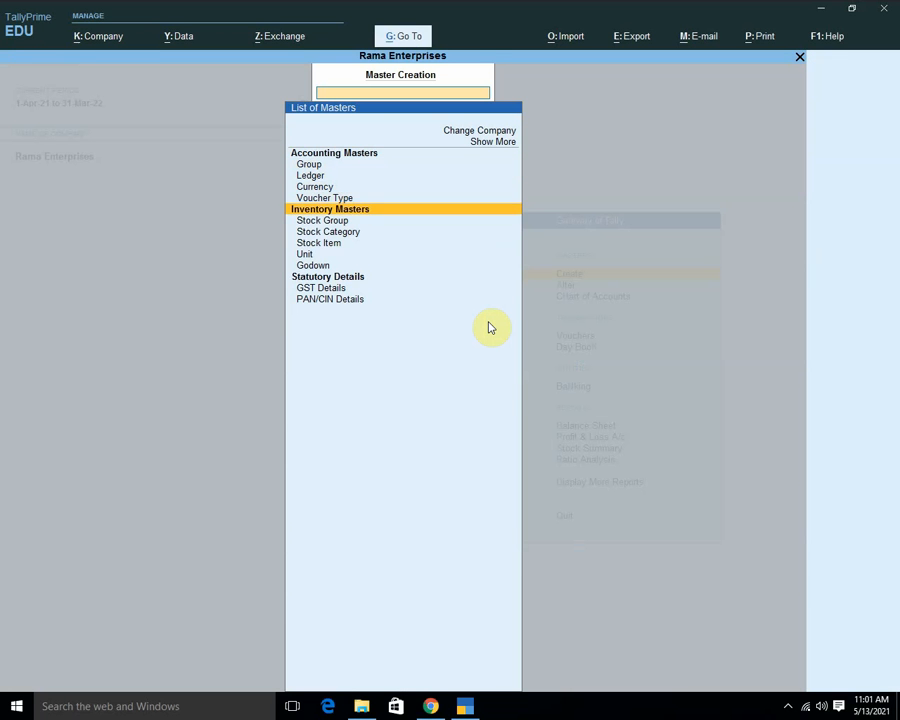
pyautogui.press('Down')
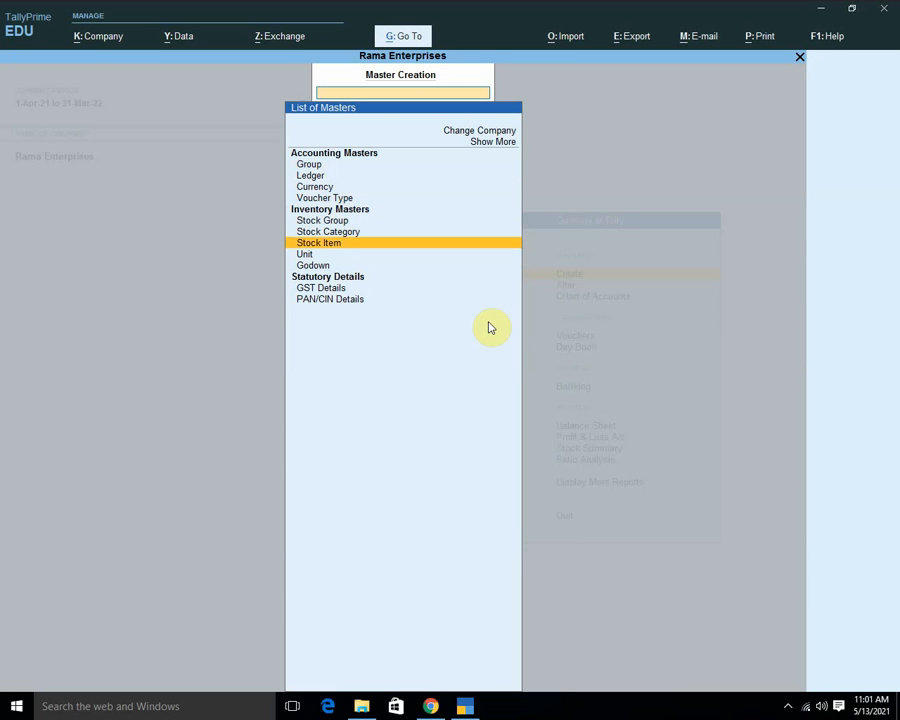
pyautogui.press('Return')
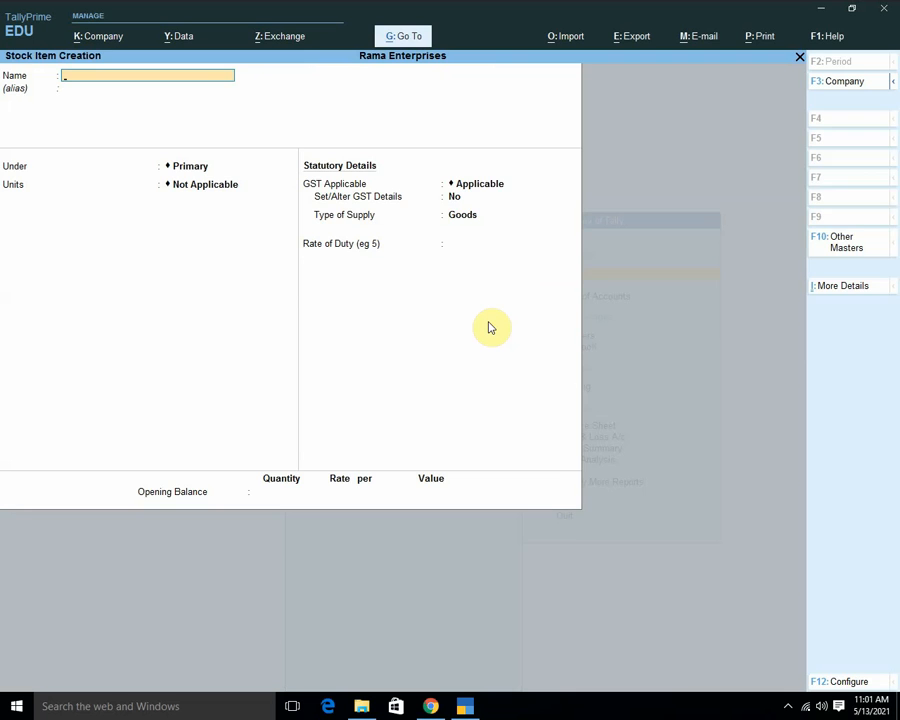
pyautogui.press('Escape')
pyautogui.press('y')
pyautogui.press('Escape')
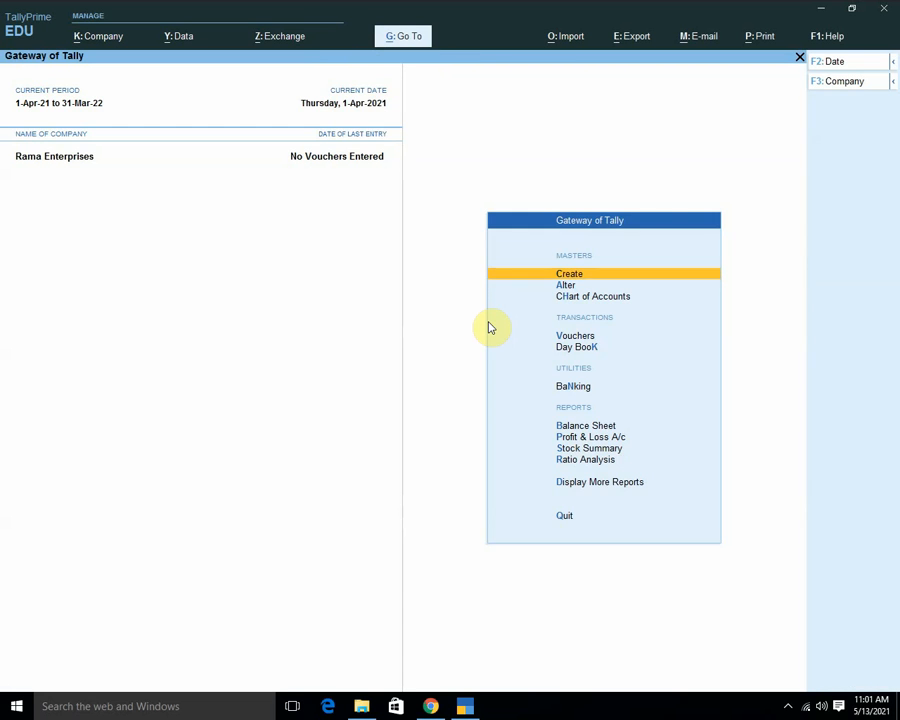
# Open the stock item Computer for alteration
pyautogui.press('a')
pyautogui.press('Down')
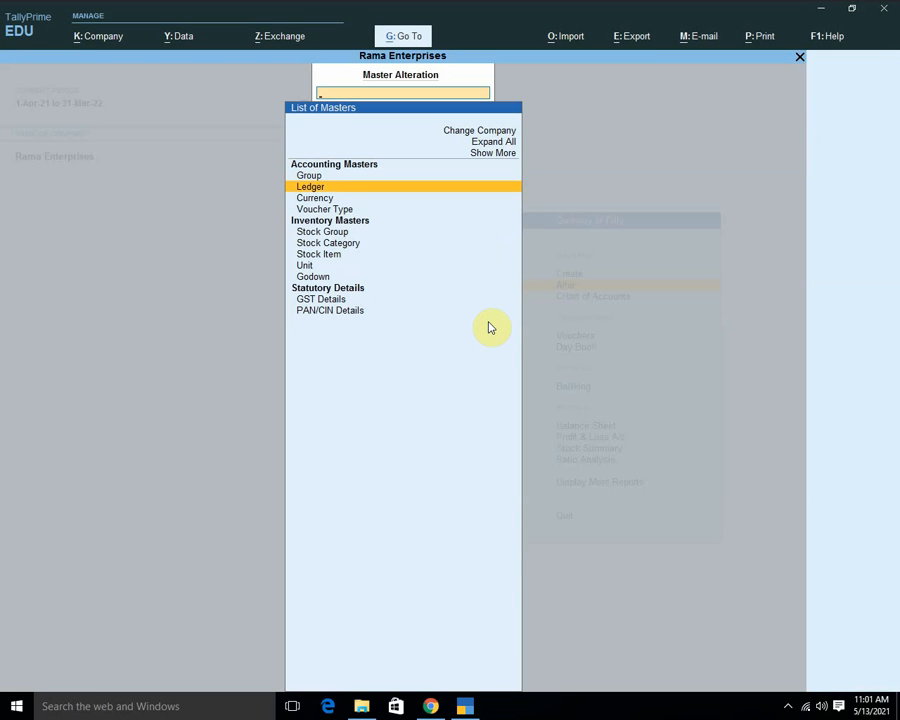
pyautogui.press('Down')
pyautogui.press('Down')
pyautogui.press('Down')
pyautogui.press('Down')
pyautogui.press('Down')
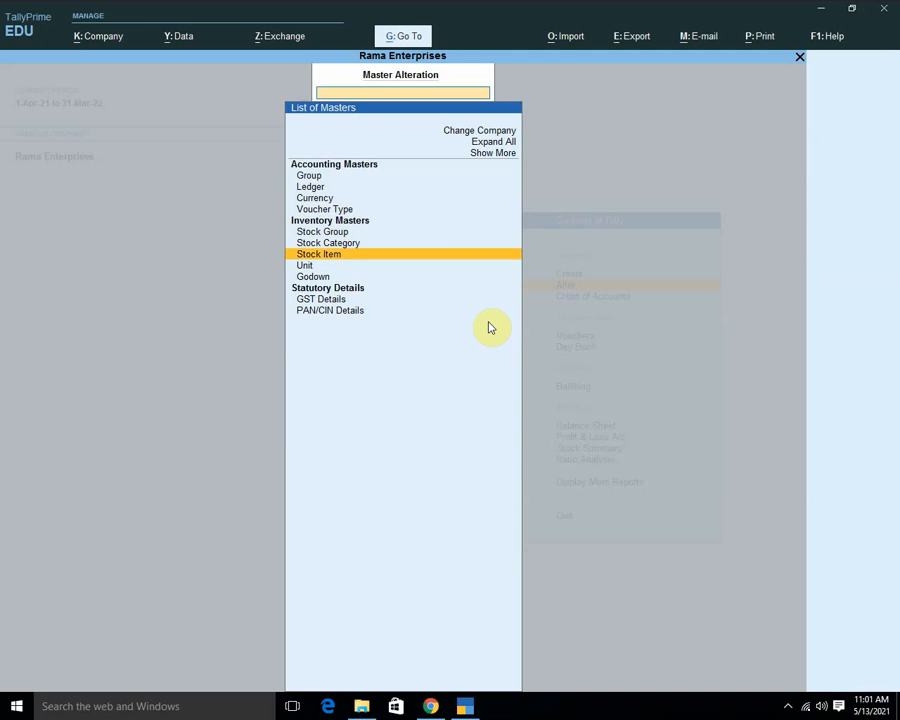
pyautogui.press('Return')
pyautogui.press('Return')
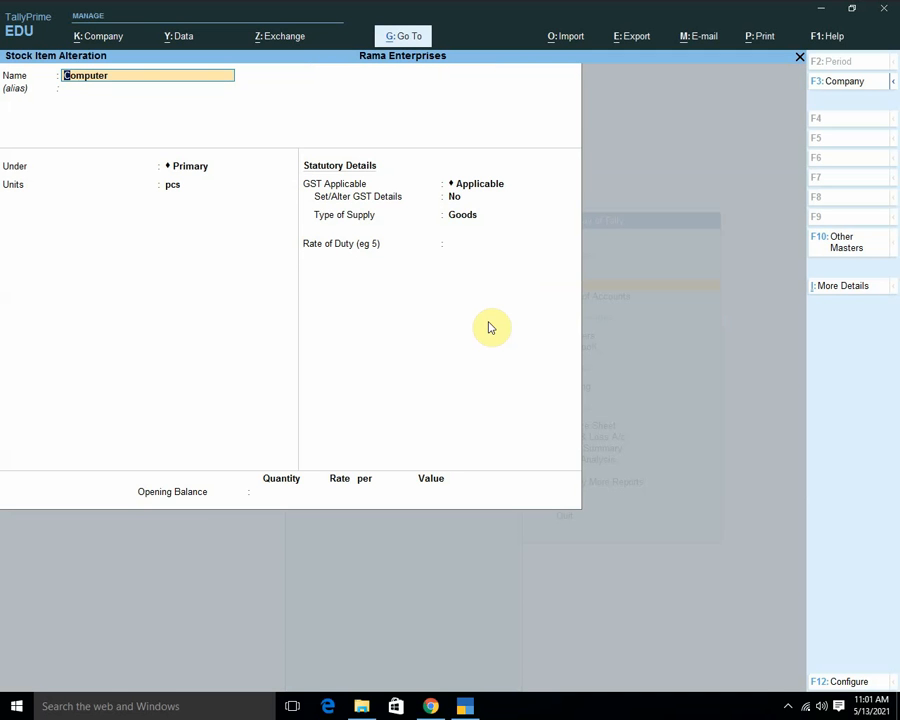
# Keep the Computer item's group, units and GST applicability, and set Set/Alter GST Details to Yes
pyautogui.press('Return')
pyautogui.press('Return')
pyautogui.press('Return')
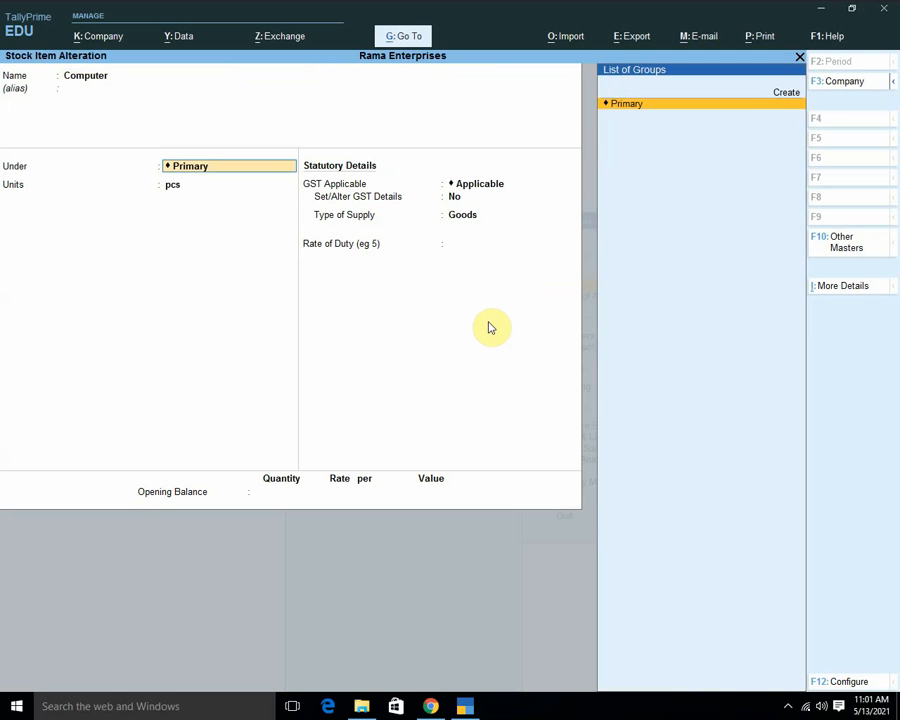
pyautogui.press('Return')
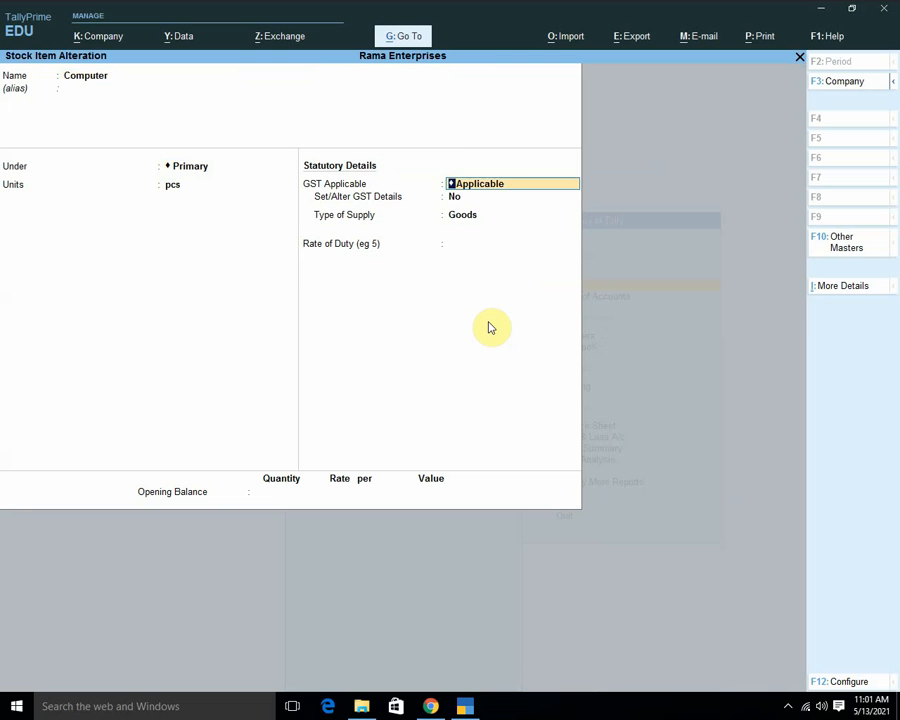
pyautogui.press('Return')
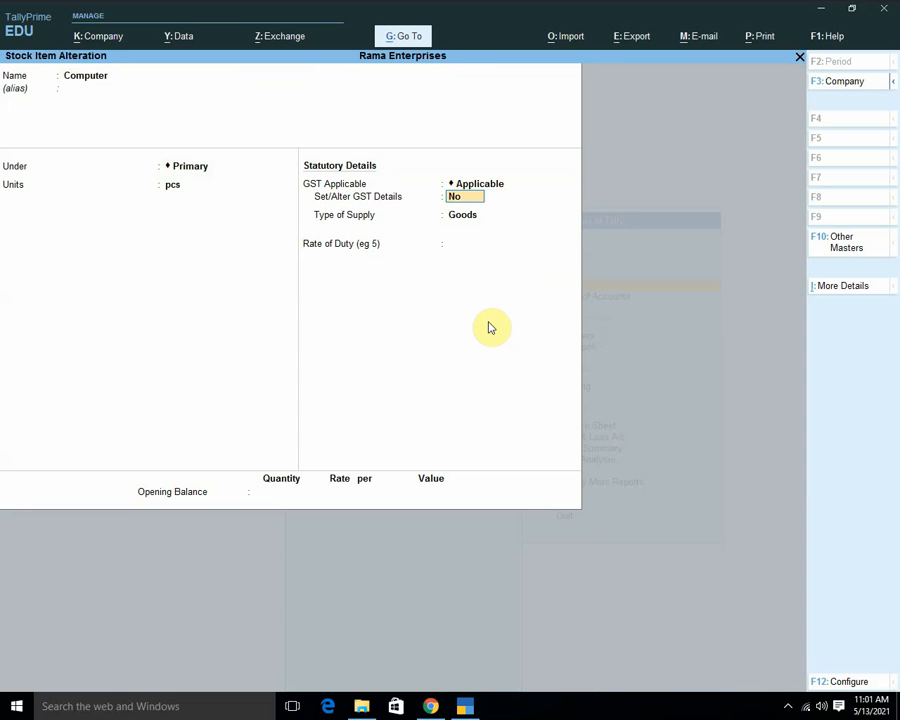
pyautogui.write('y')
pyautogui.press('Return')
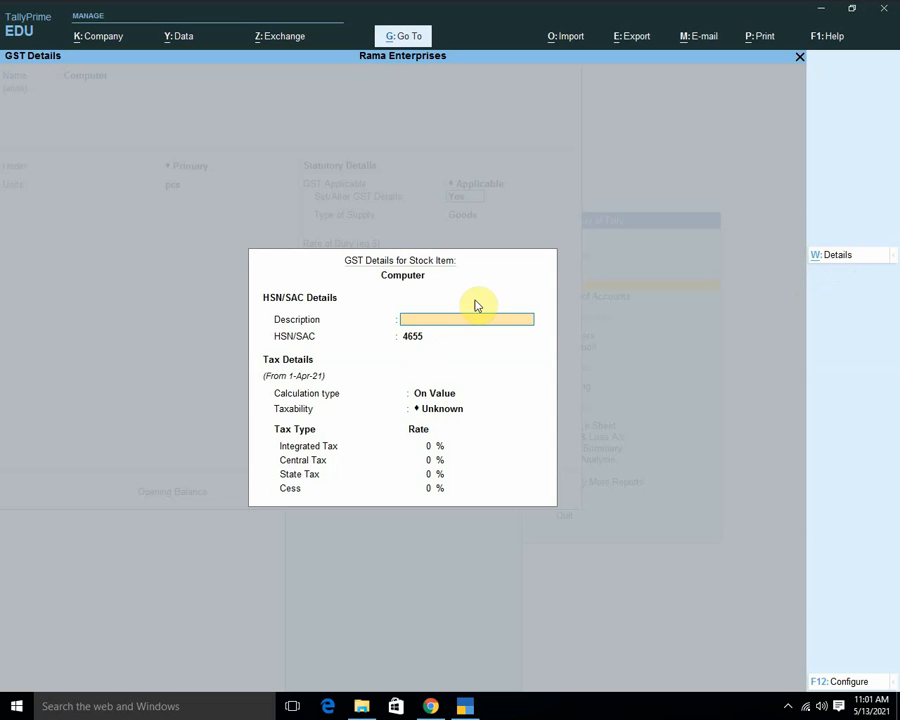
# Review the configuration options for the Computer item's GST details, from HSN/SAC details to GST tax types
pyautogui.press('F12')
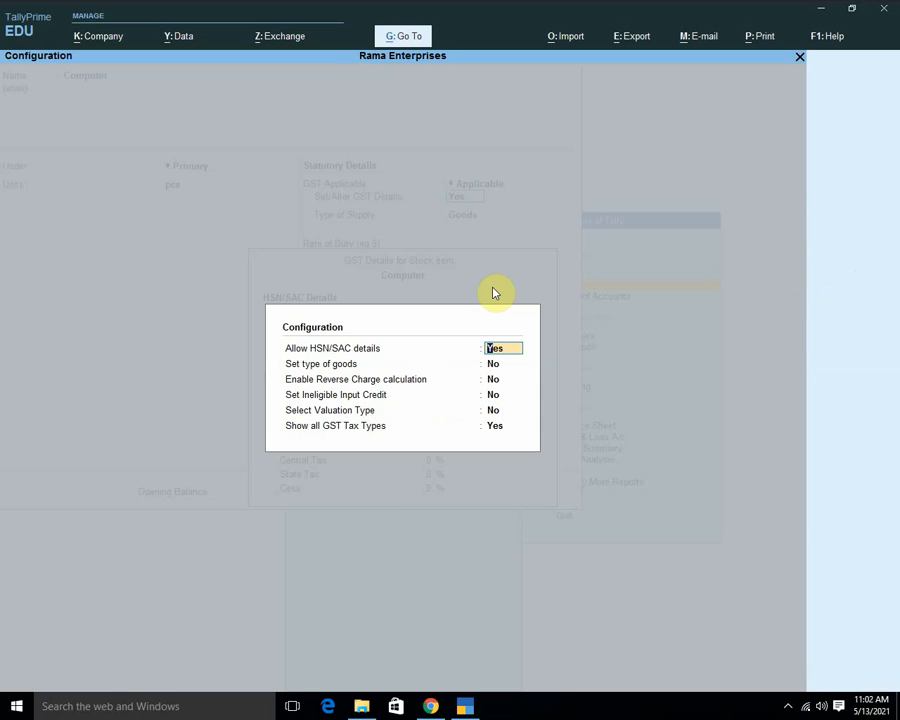
pyautogui.press('Return')
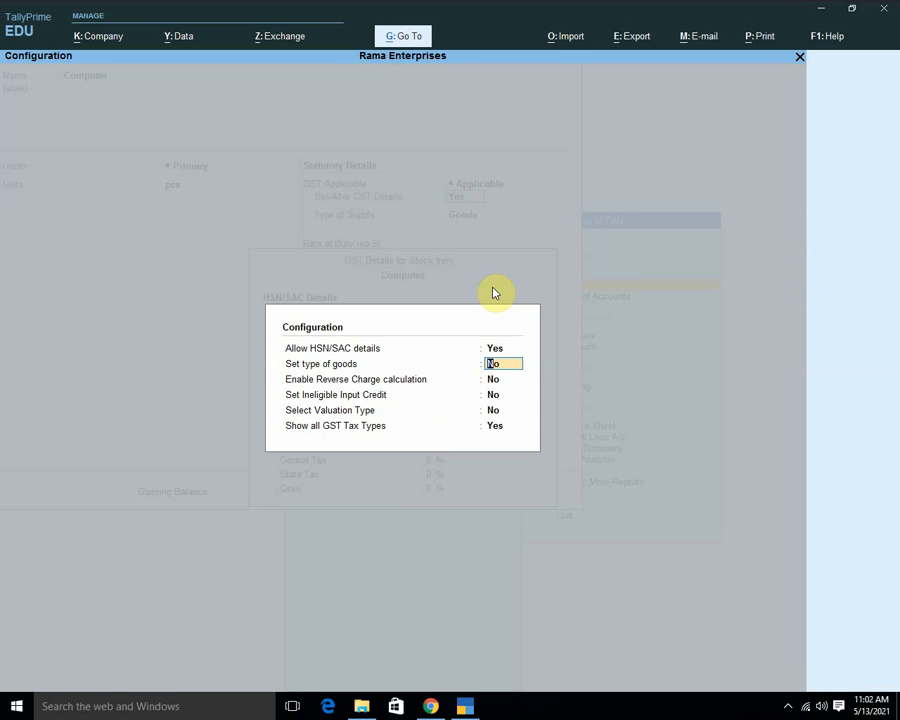
pyautogui.press('Return')
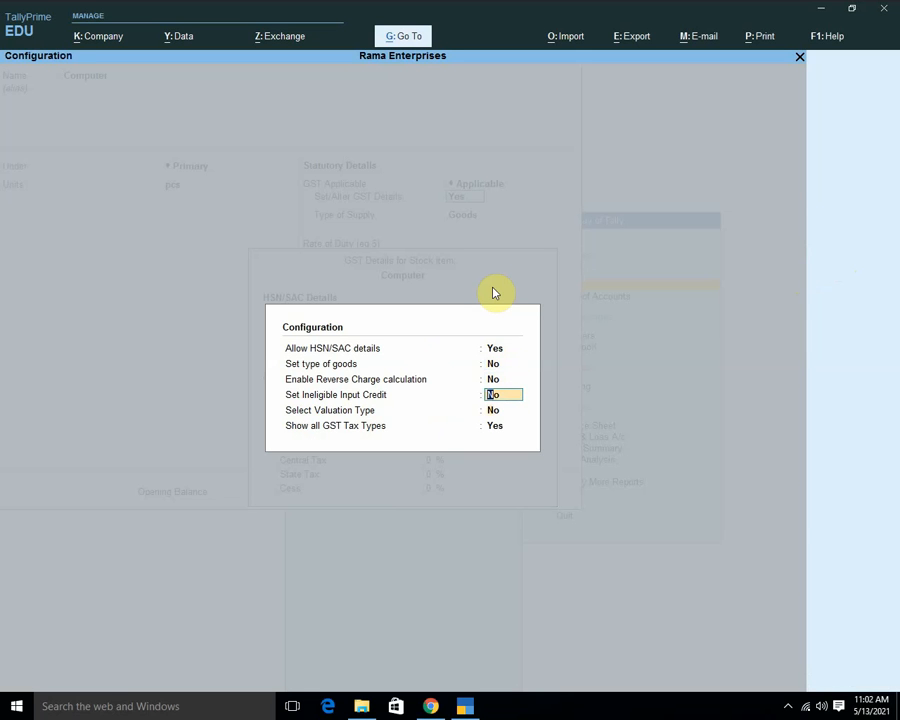
pyautogui.press('Return')
pyautogui.press('Return')
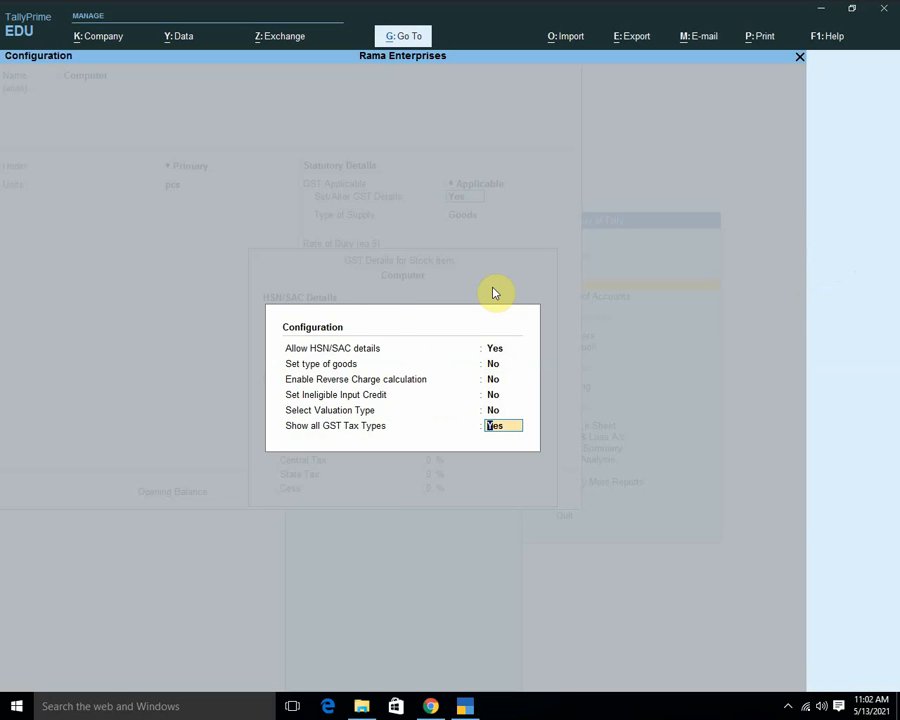
pyautogui.press('Return')
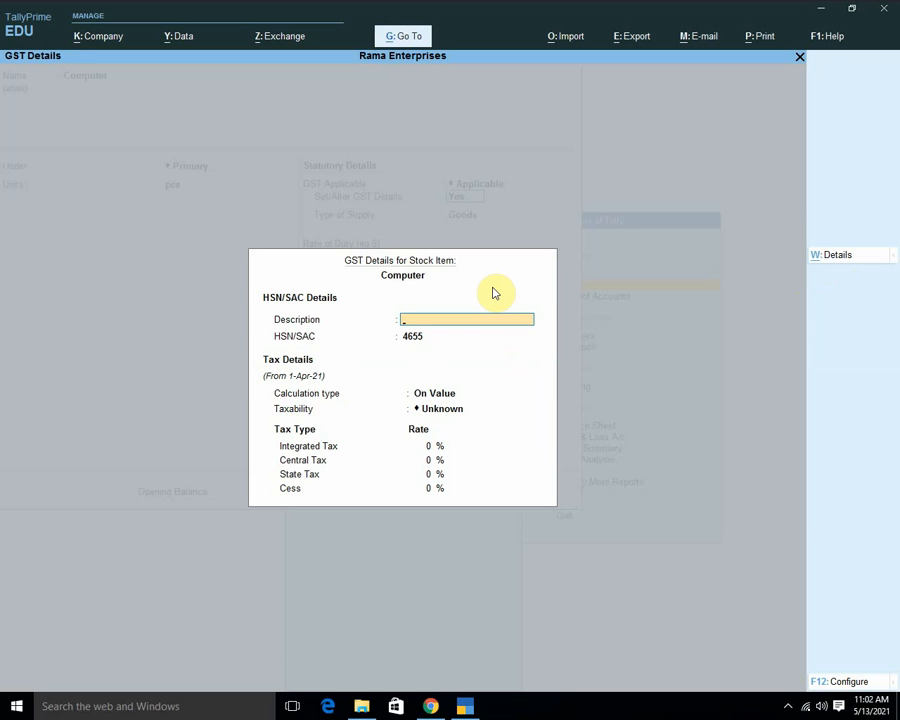
# Set Allow HSN/SAC details to No in the GST details configuration and accept the other options as they are
pyautogui.press('F12')
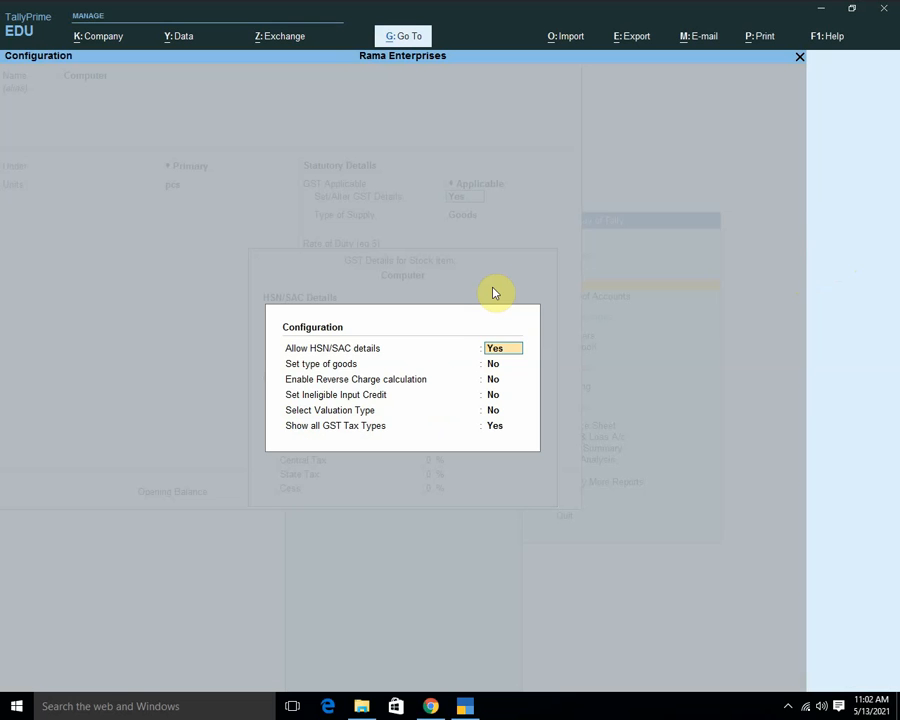
pyautogui.write('no')
pyautogui.press('Return')
pyautogui.press('Return')
pyautogui.press('Return')
pyautogui.press('Return')
pyautogui.press('Return')
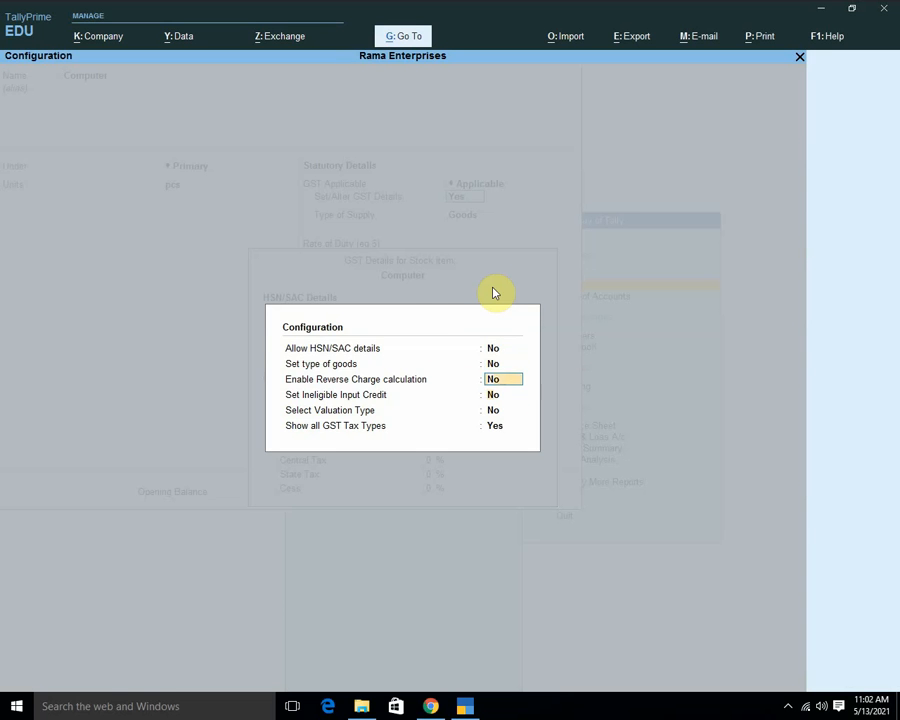
pyautogui.press('Return')
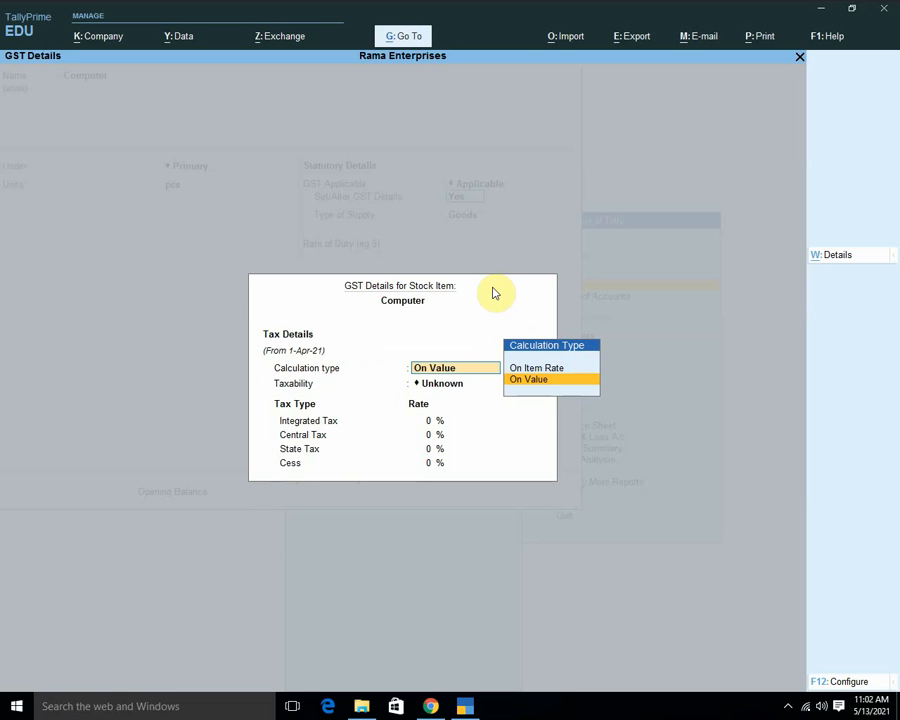
# Set Allow HSN/SAC details to Yes in the GST details configuration and accept the other options as they are
pyautogui.press('F12')
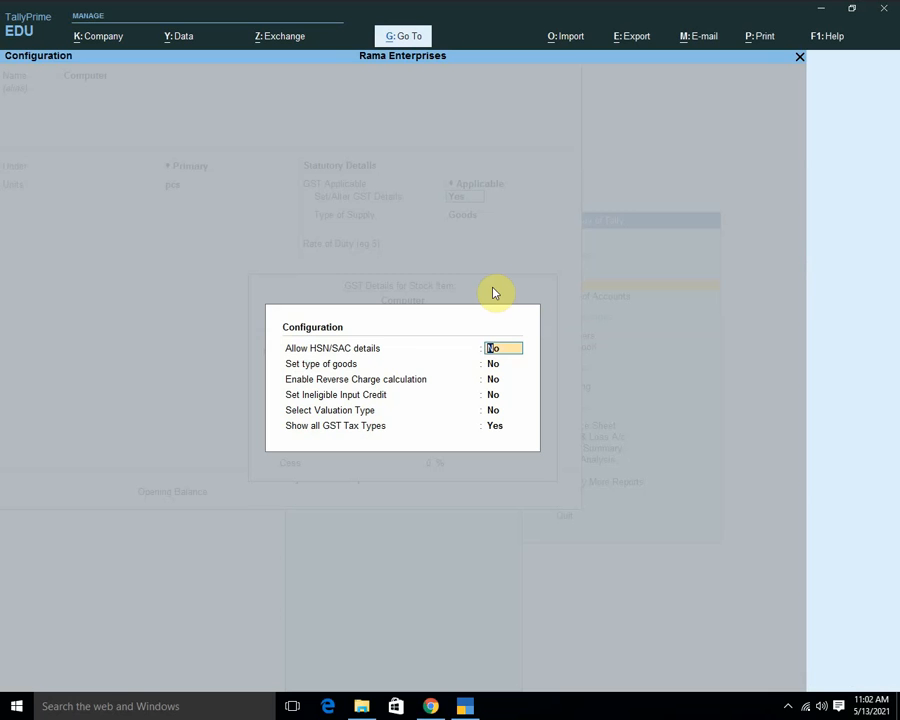
pyautogui.write('y')
pyautogui.press('Return')
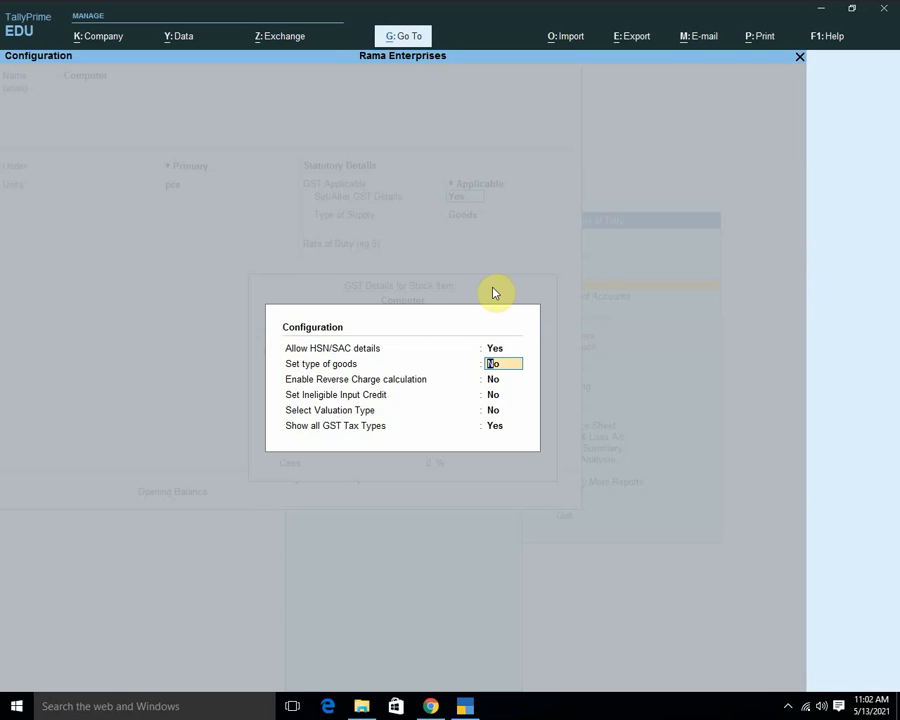
pyautogui.press('Return')
pyautogui.press('Return')
pyautogui.press('Return')
pyautogui.press('Return')
pyautogui.press('Return')
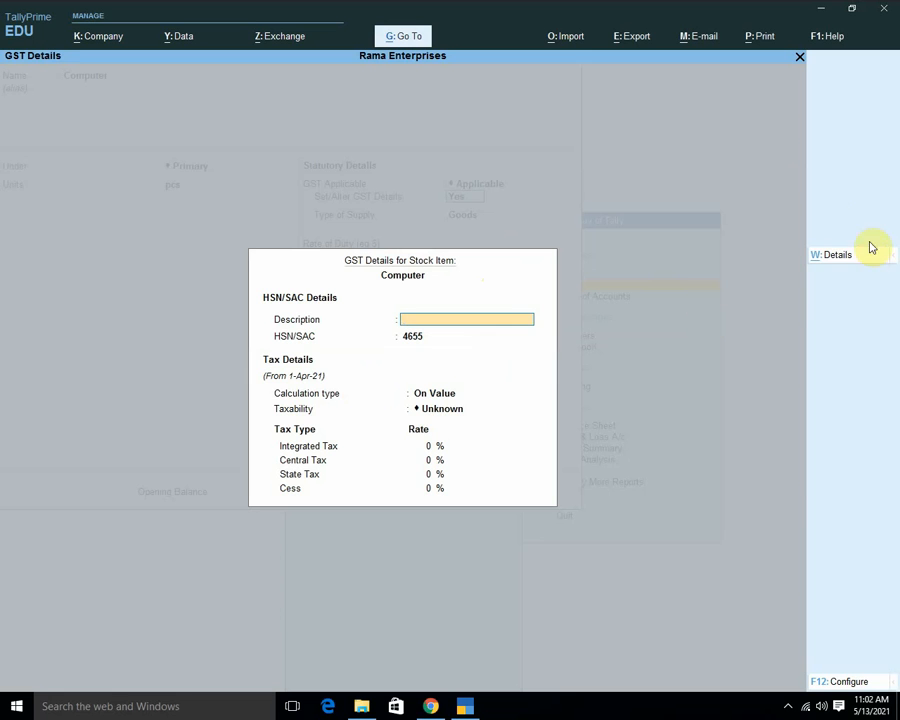
# Open the Computer item's tax rate history and set Taxability to Taxable for the 1-Apr-21 entry, keeping calculation type On Value
pyautogui.click(843, 257)
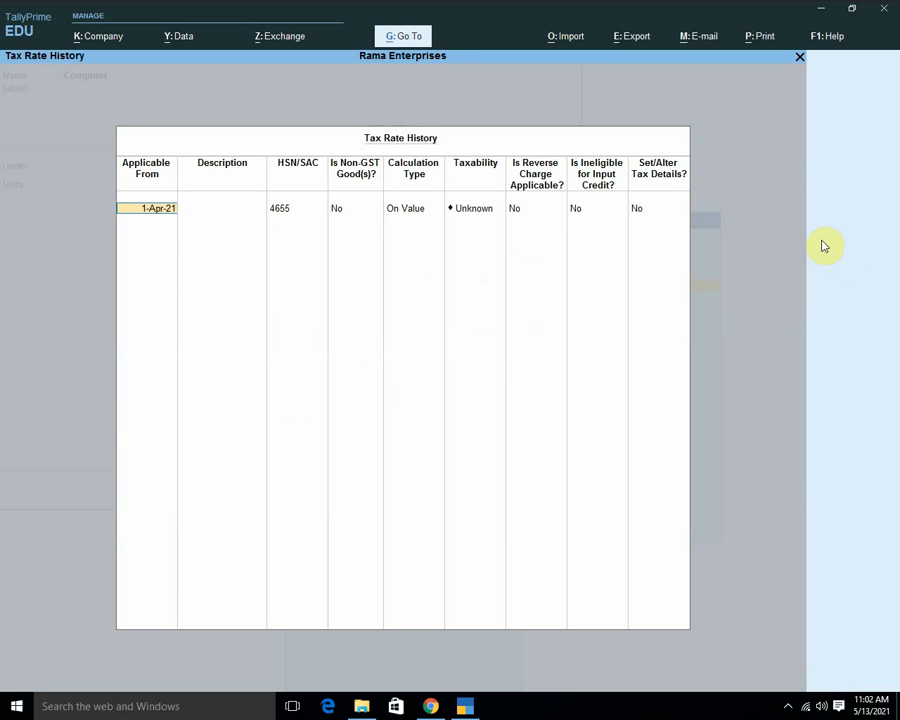
pyautogui.press('Return')
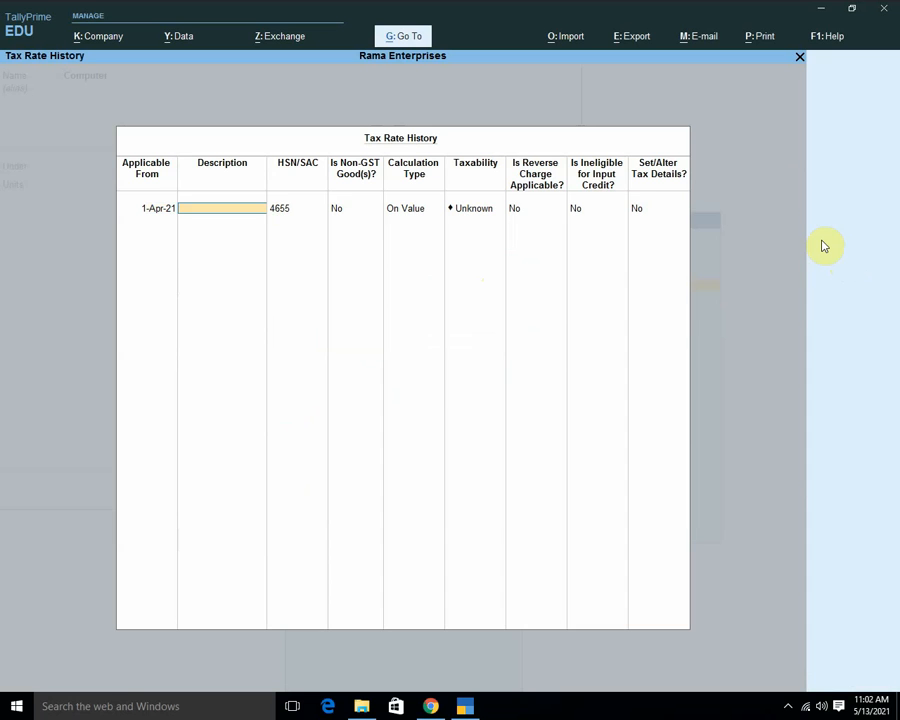
pyautogui.press('Return')
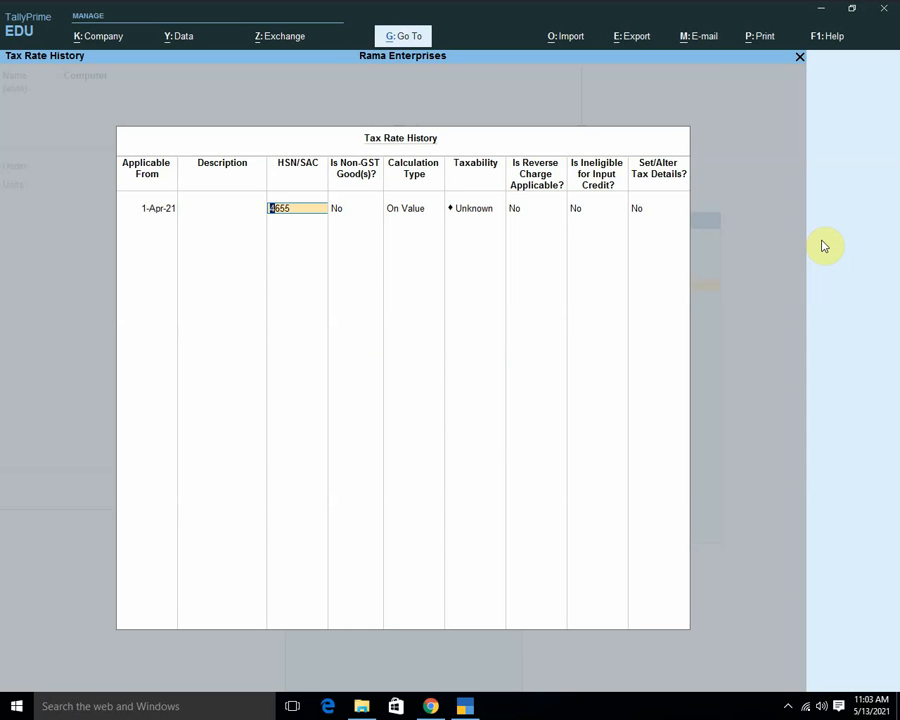
pyautogui.press('Return')
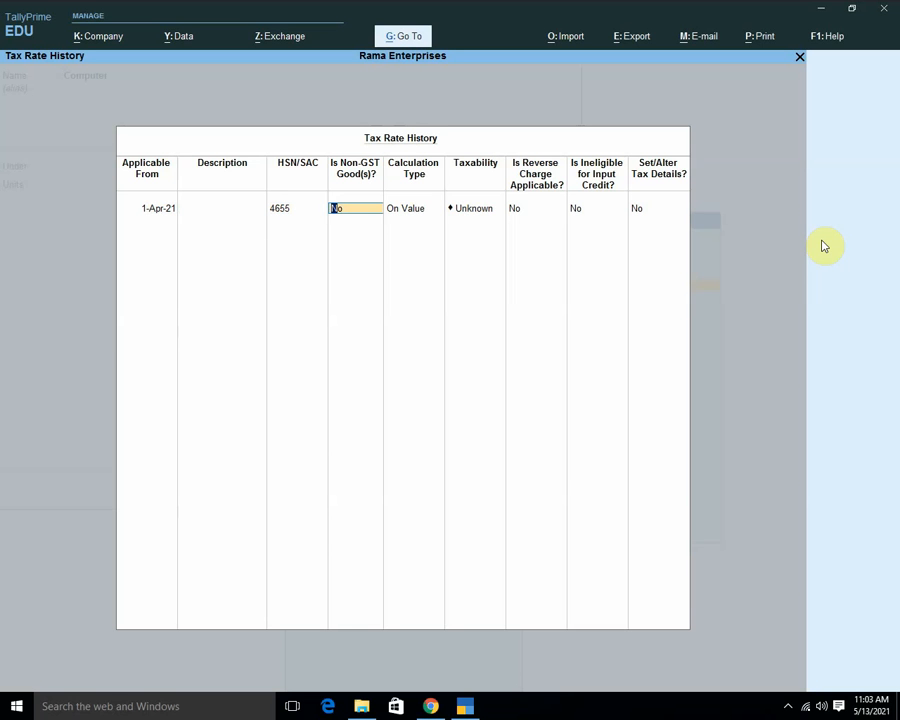
pyautogui.press('Return')
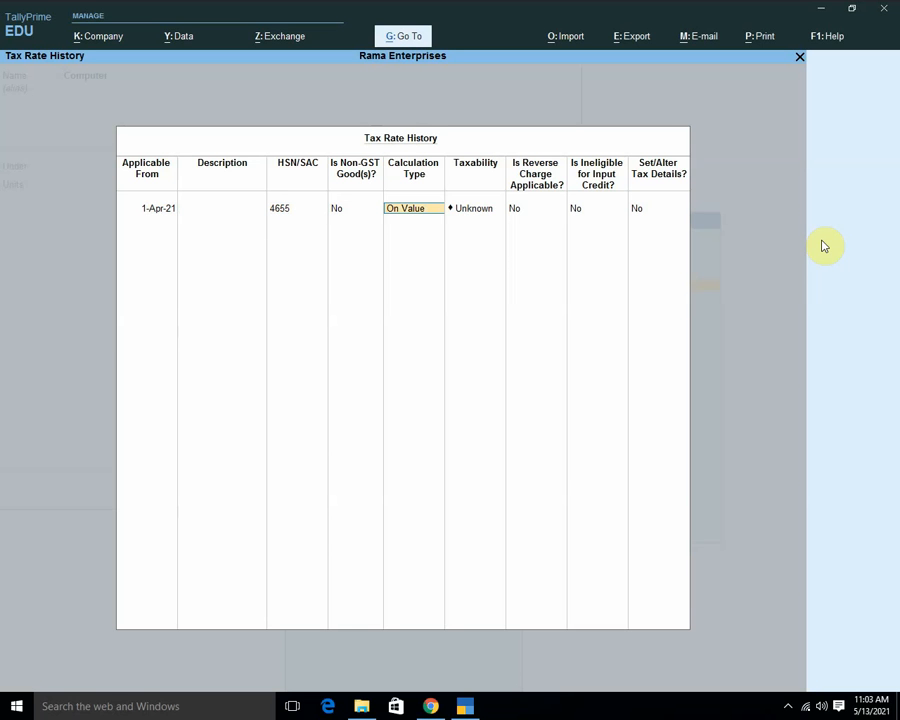
pyautogui.press('Return')
pyautogui.press('Down')
pyautogui.press('Down')
pyautogui.press('Down')
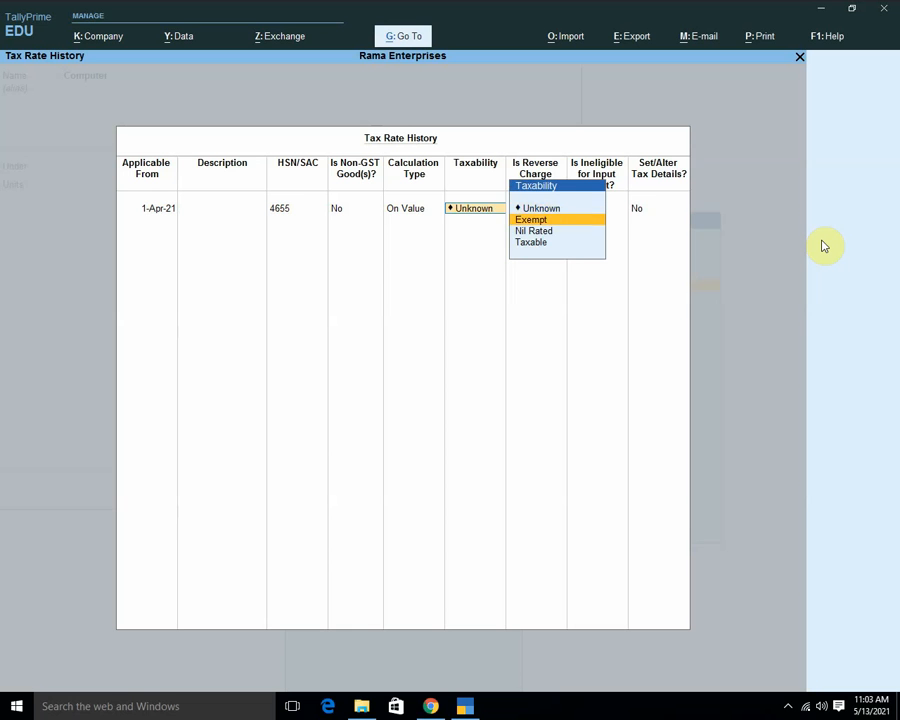
pyautogui.press('Return')
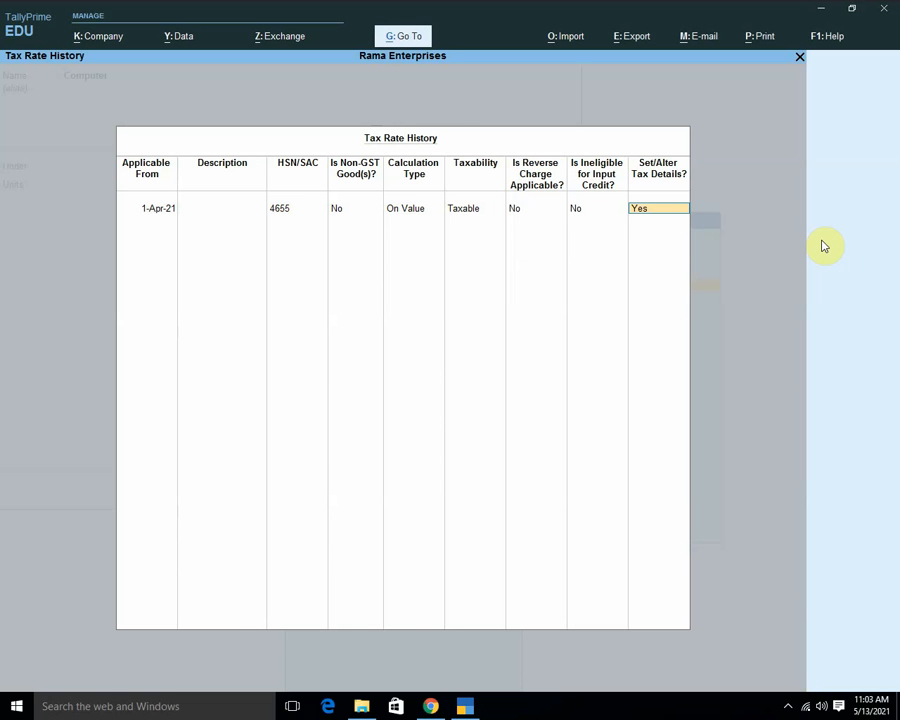
# Set the Integrated Tax rate to 12% in the GST rate details and accept the tax rate history
pyautogui.press('Return')
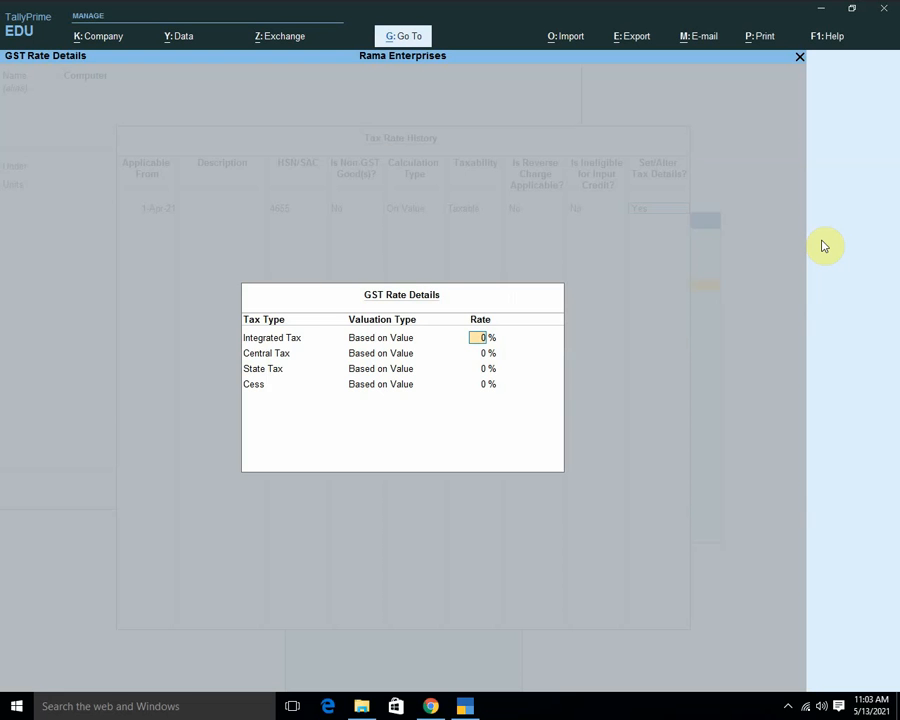
pyautogui.write('12')
pyautogui.press('Return')
pyautogui.press('Return')
pyautogui.press('Return')
pyautogui.press('Return')
pyautogui.press('Return')
pyautogui.press('Return')
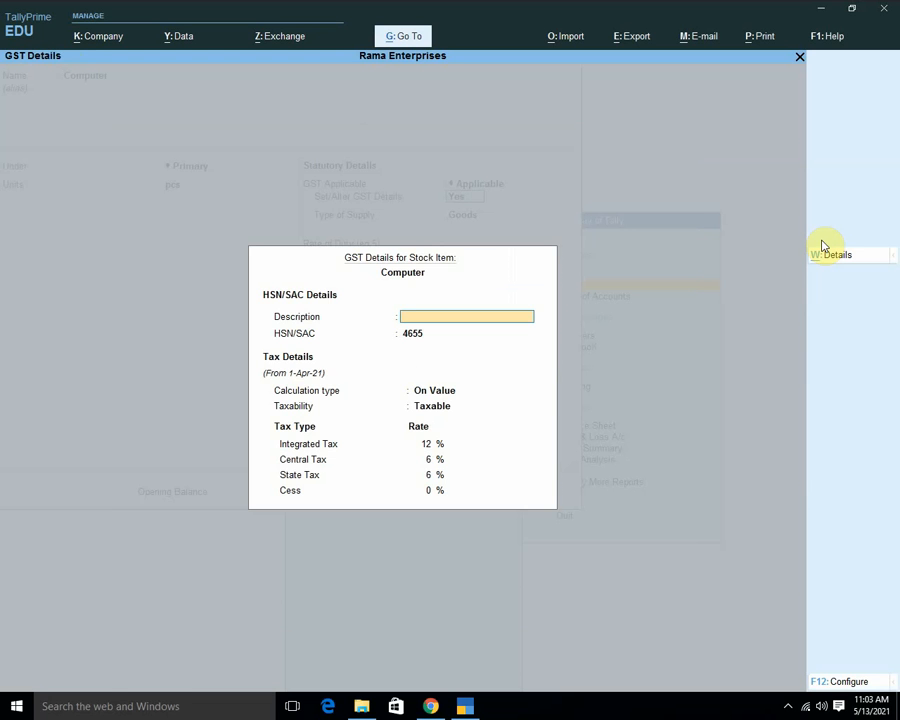
# Accept the Computer item's GST details and save the item without an opening balance
pyautogui.press('Return')
pyautogui.press('Return')
pyautogui.press('Return')
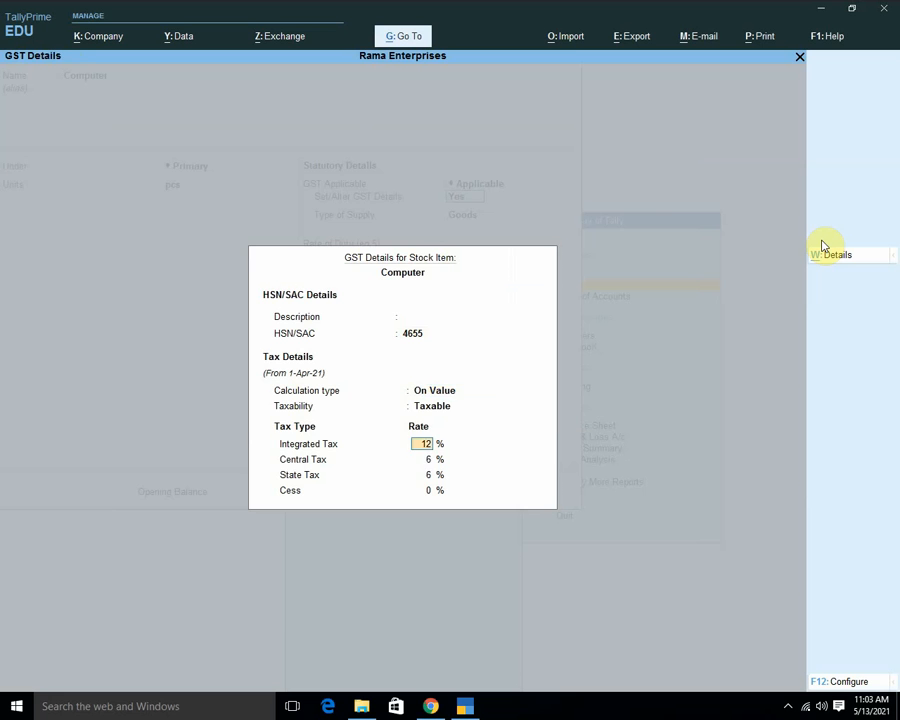
pyautogui.press('Return')
pyautogui.press('Return')
pyautogui.press('Return')
pyautogui.press('Return')
pyautogui.press('Return')
pyautogui.press('Return')
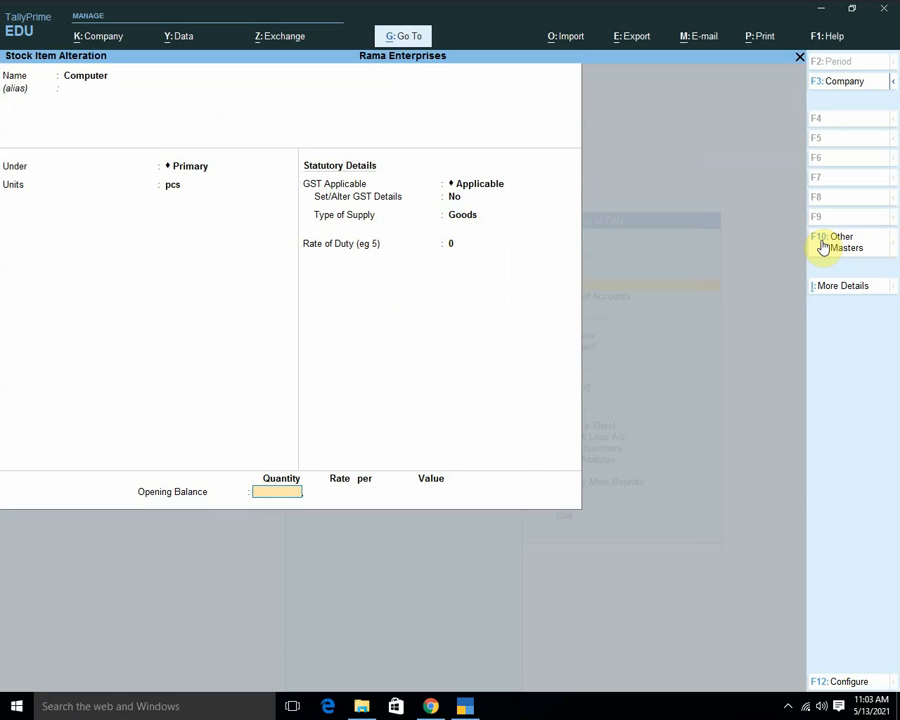
pyautogui.press('Return')
pyautogui.press('Return')
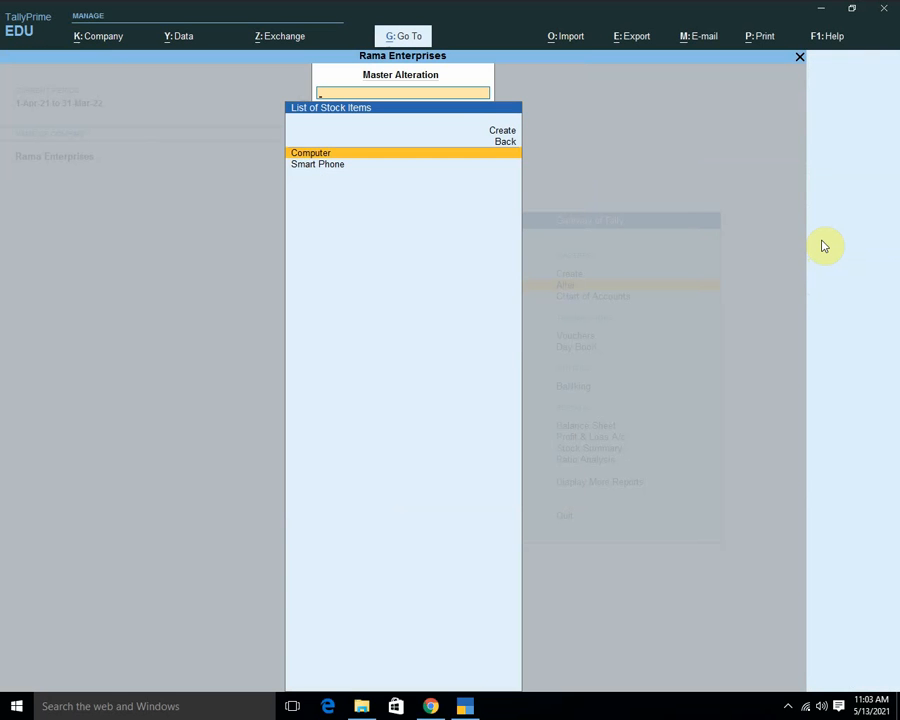
# Open the stock item Smart Phone for alteration and set Set/Alter GST Details to Yes
pyautogui.press('Down')
pyautogui.press('Return')
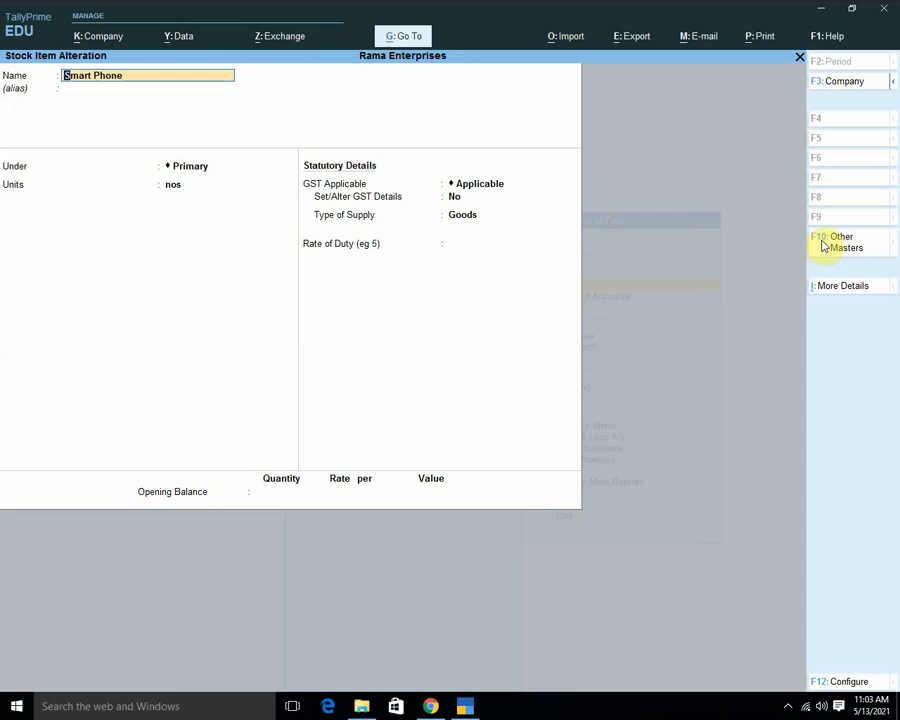
pyautogui.press('Return')
pyautogui.press('Return')
pyautogui.press('Return')
pyautogui.press('Return')
pyautogui.press('Return')
pyautogui.press('y')
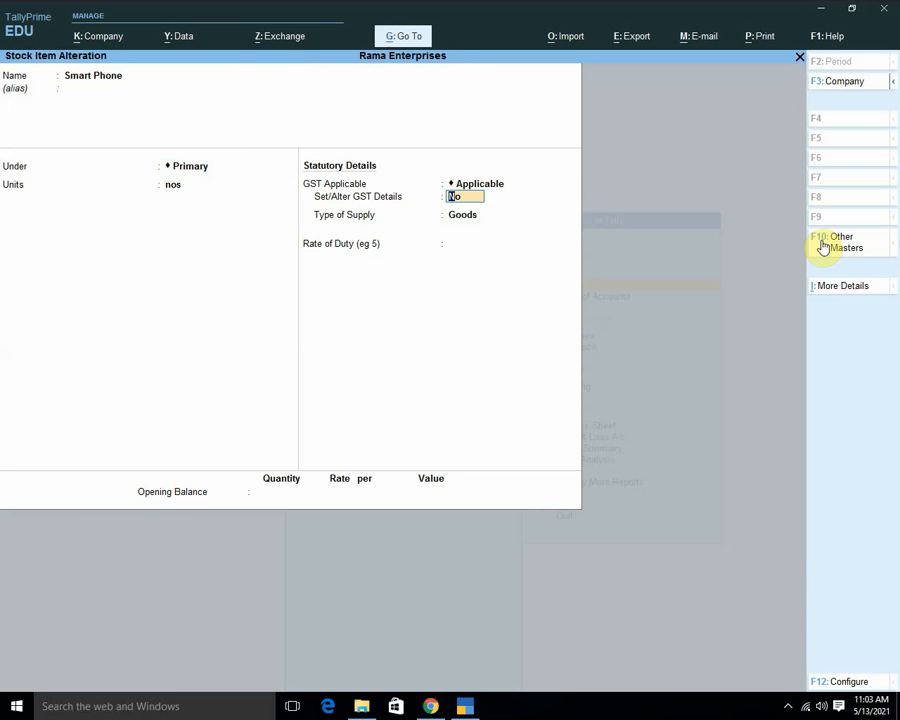
pyautogui.press('Return')
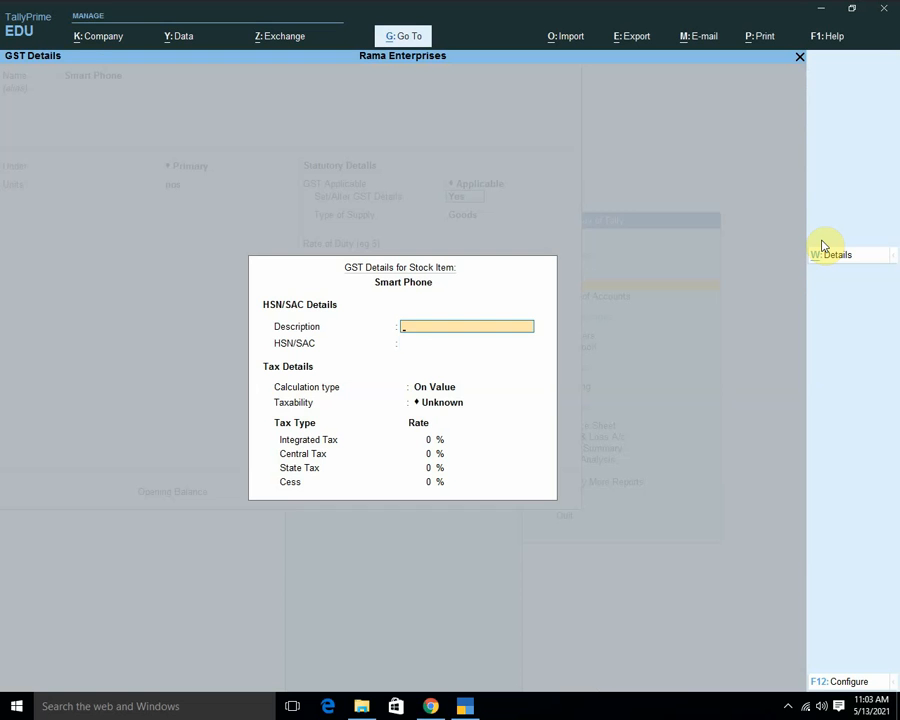
# Enter HSN/SAC 487 for Smart Phone and keep the calculation type On Value, leaving the description blank
pyautogui.press('Return')
pyautogui.write('487')
pyautogui.press('Return')
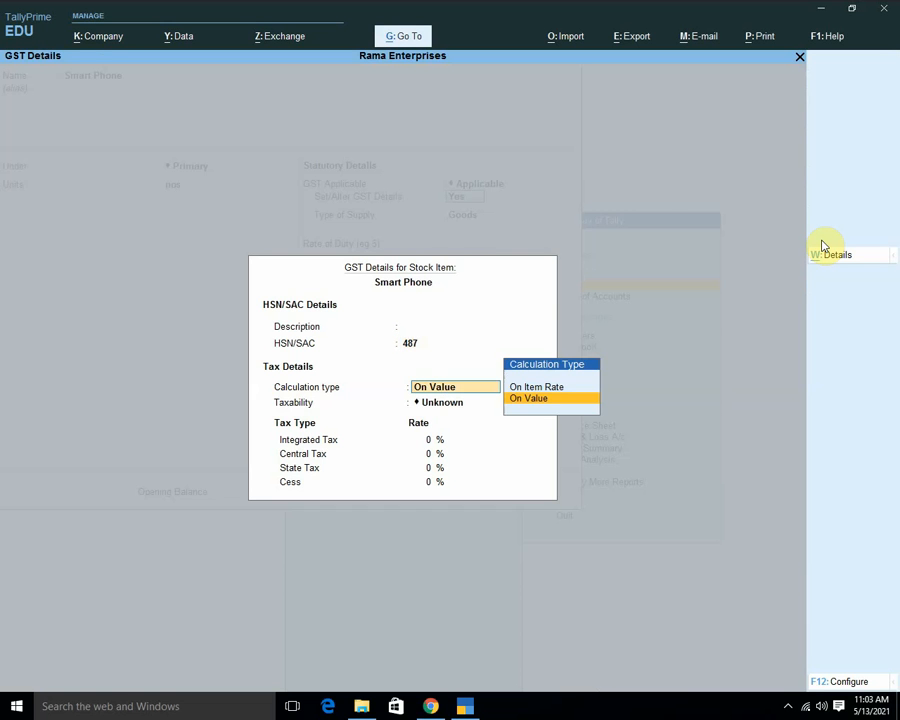
pyautogui.press('Return')
pyautogui.press('Return')
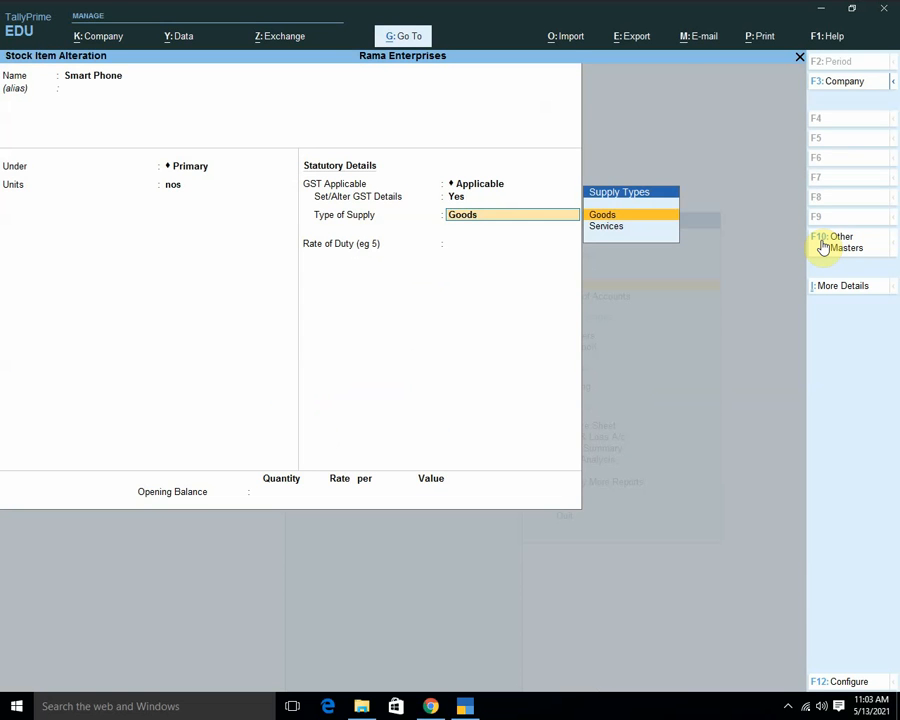
# Reopen the Smart Phone item's GST details and set Taxability to Taxable
pyautogui.press('BackSpace')
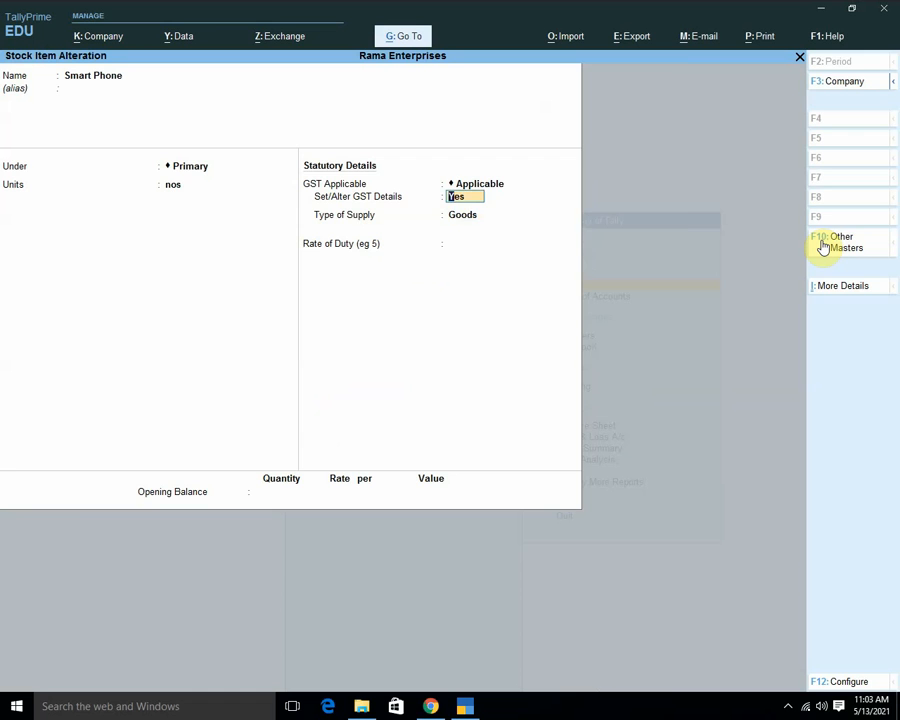
pyautogui.press('Return')
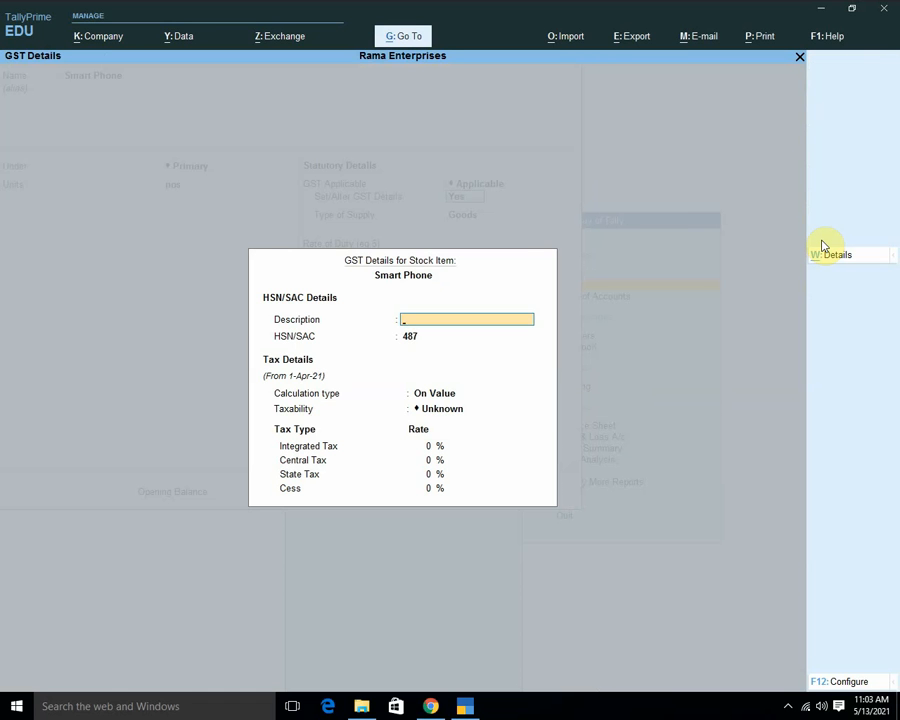
pyautogui.press('Return')
pyautogui.press('Return')
pyautogui.press('Return')
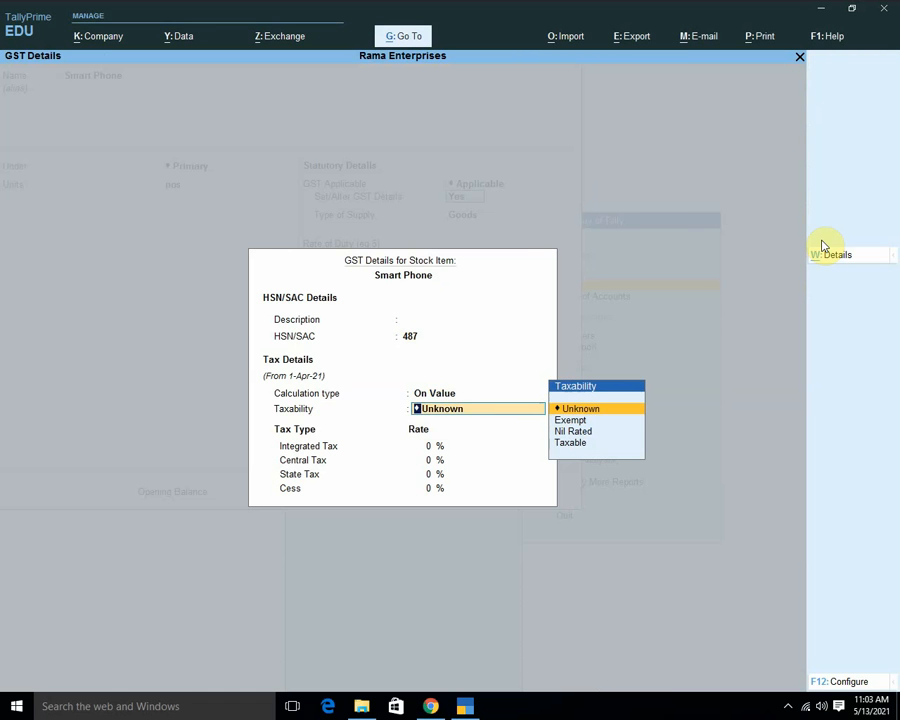
pyautogui.press('Down')
pyautogui.press('Down')
pyautogui.press('Down')
pyautogui.press('Return')
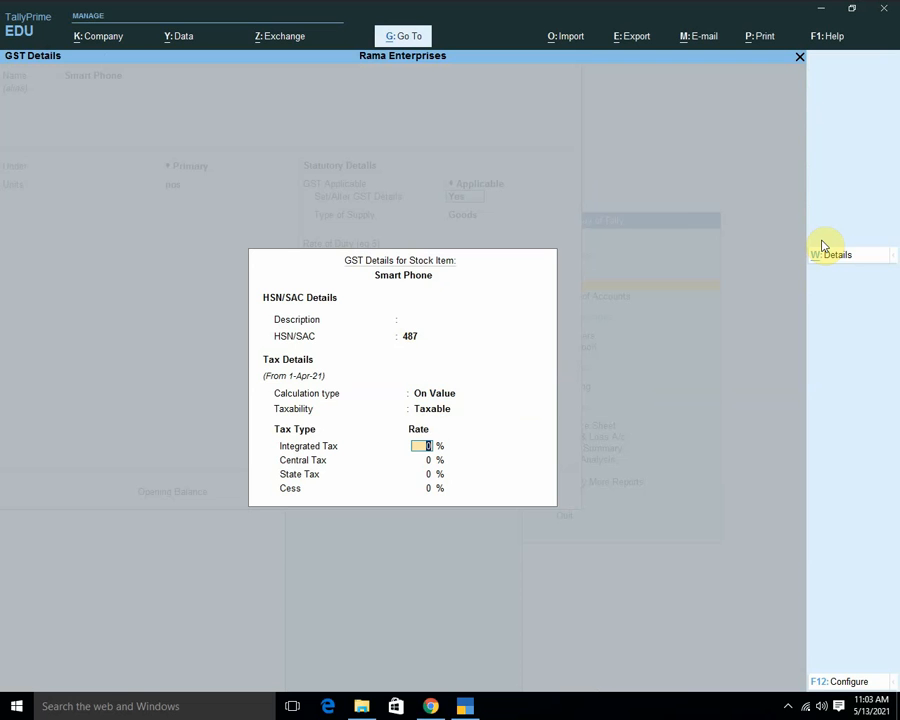
# Set the Integrated Tax rate to 18% for Smart Phone, accept the GST details and save the item
pyautogui.write('18')
pyautogui.press('Return')
pyautogui.press('Return')
pyautogui.press('Return')
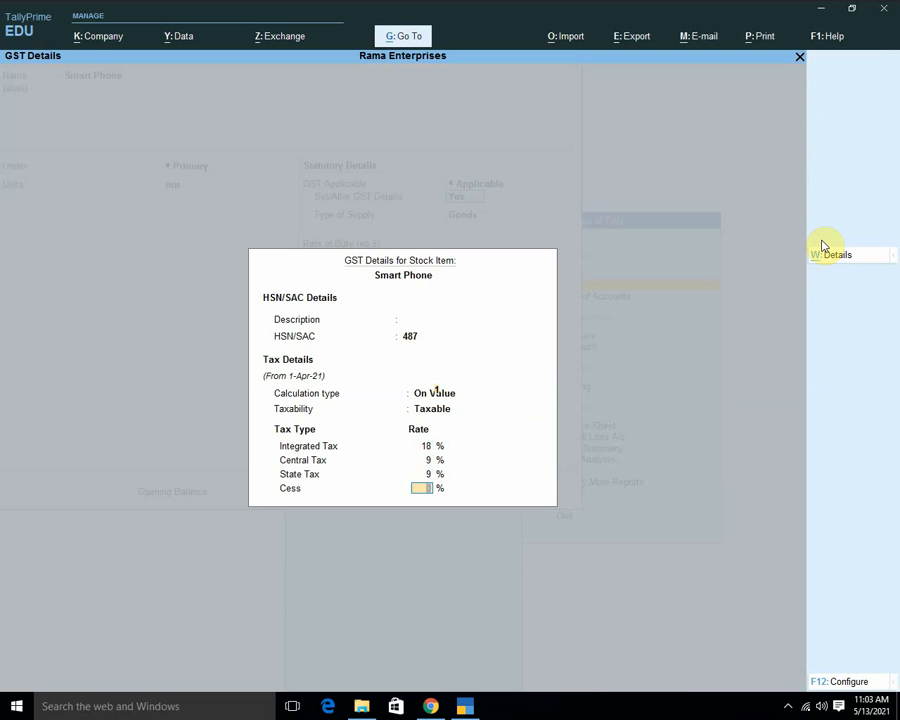
pyautogui.press('Return')
pyautogui.press('Return')
pyautogui.press('Return')
pyautogui.press('Return')
pyautogui.press('Return')
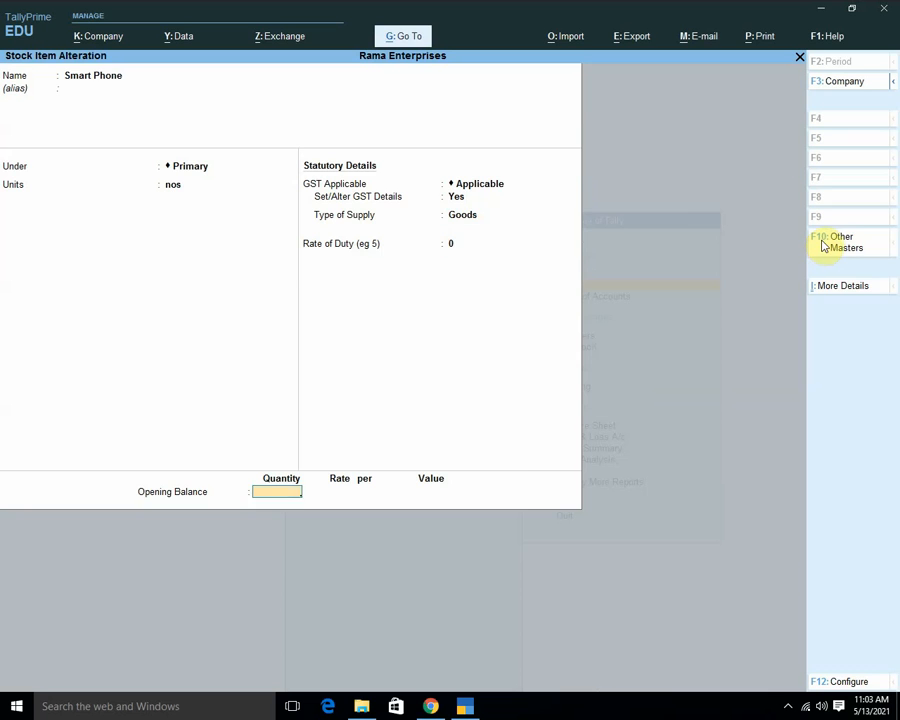
pyautogui.press('Return')
# Leave stock item alteration and return to the Gateway of Tally without quitting
pyautogui.press('Escape')
pyautogui.press('Escape')
pyautogui.press('Escape')
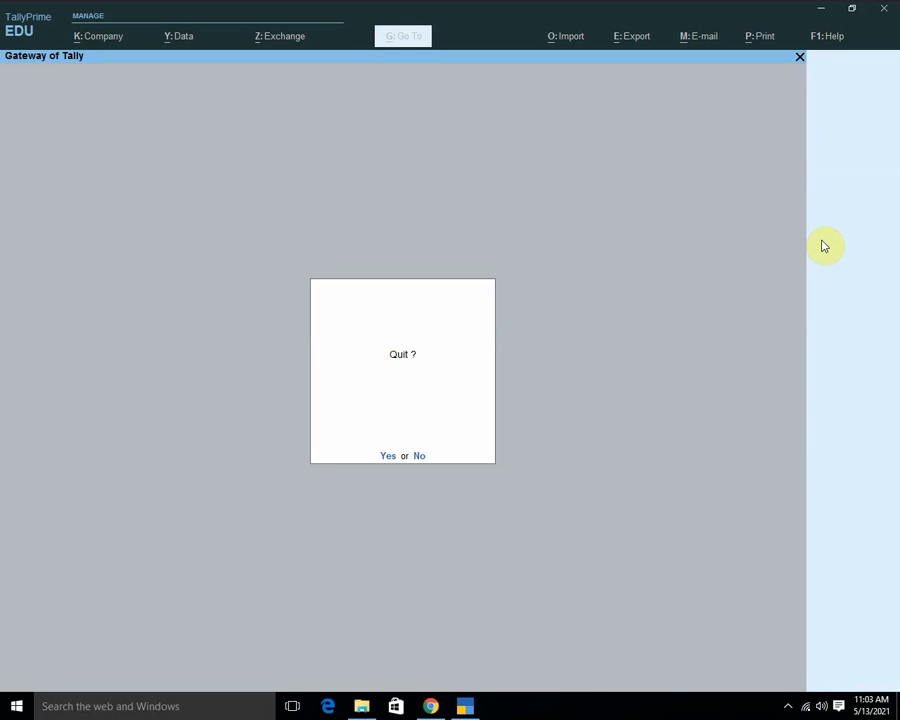
pyautogui.press('n')
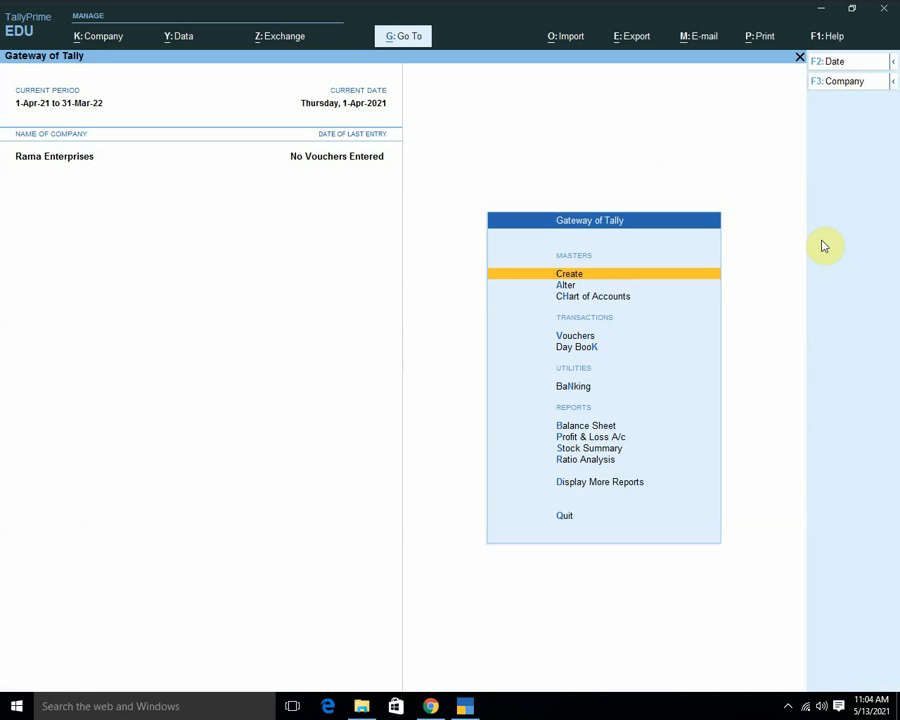
# Start a sales voucher with Cash as the party account
pyautogui.press('v')
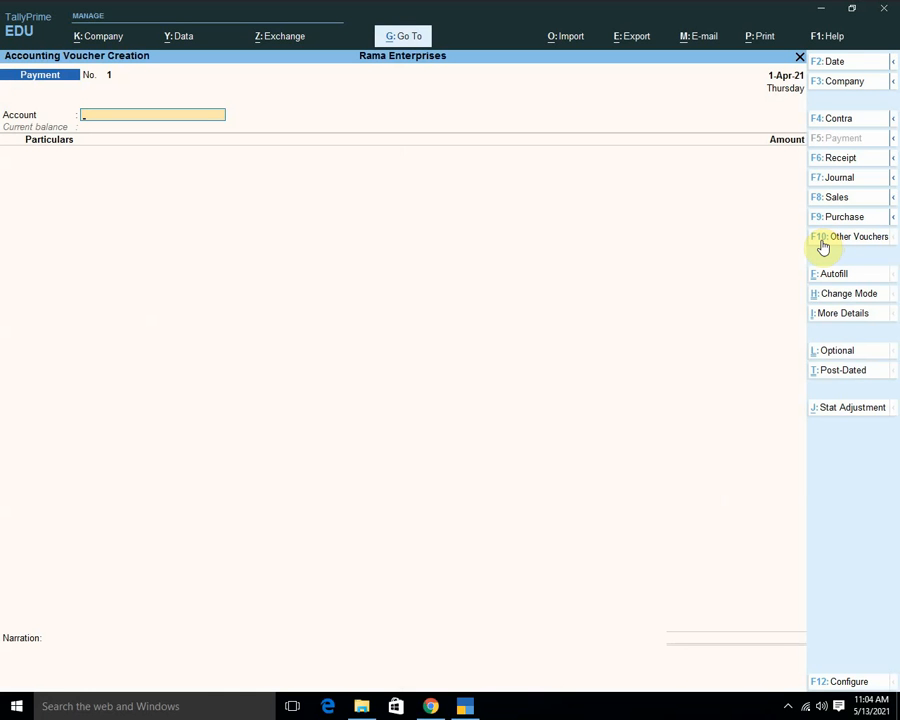
pyautogui.press('F8')
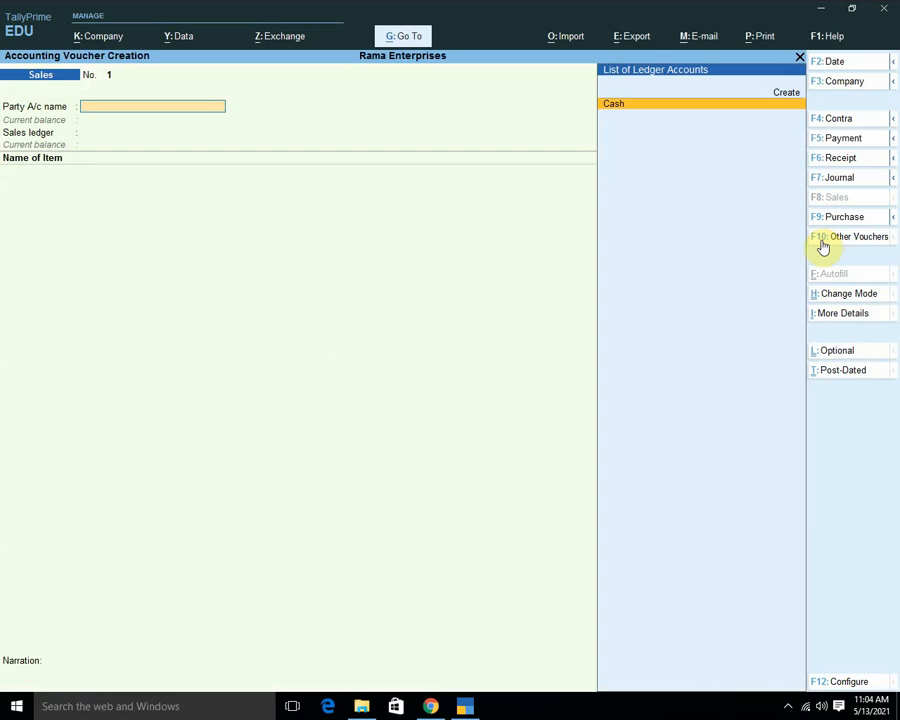
pyautogui.press('Return')
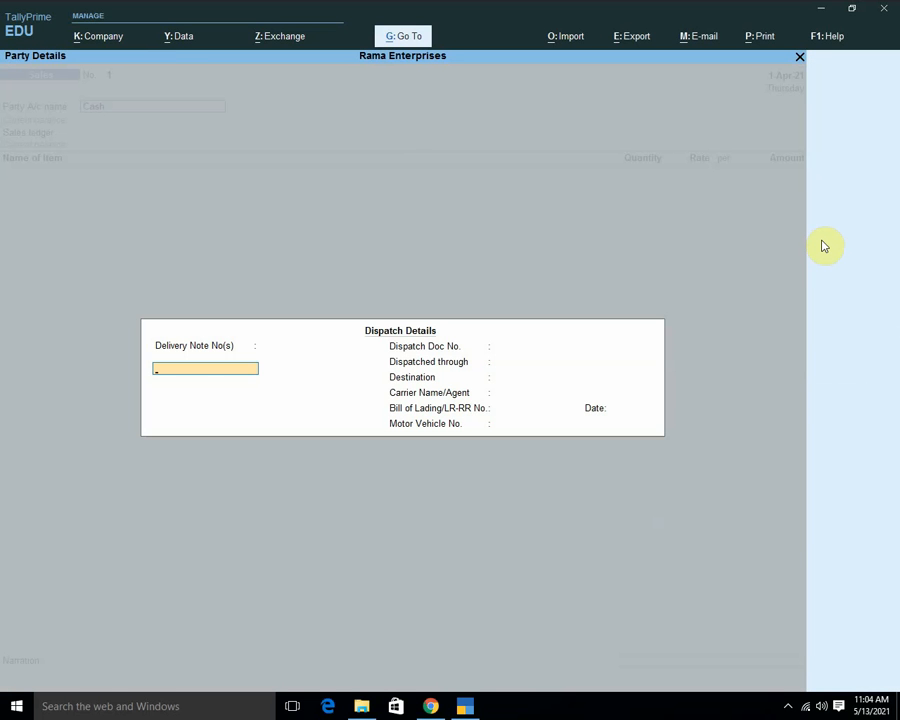
# Leave the dispatch details blank and keep Cash as the buyer with state Madhya Pradesh and country India
pyautogui.press('Return')
pyautogui.press('Return')
pyautogui.press('Return')
pyautogui.press('Return')
pyautogui.press('Return')
pyautogui.press('Return')
pyautogui.press('Return')
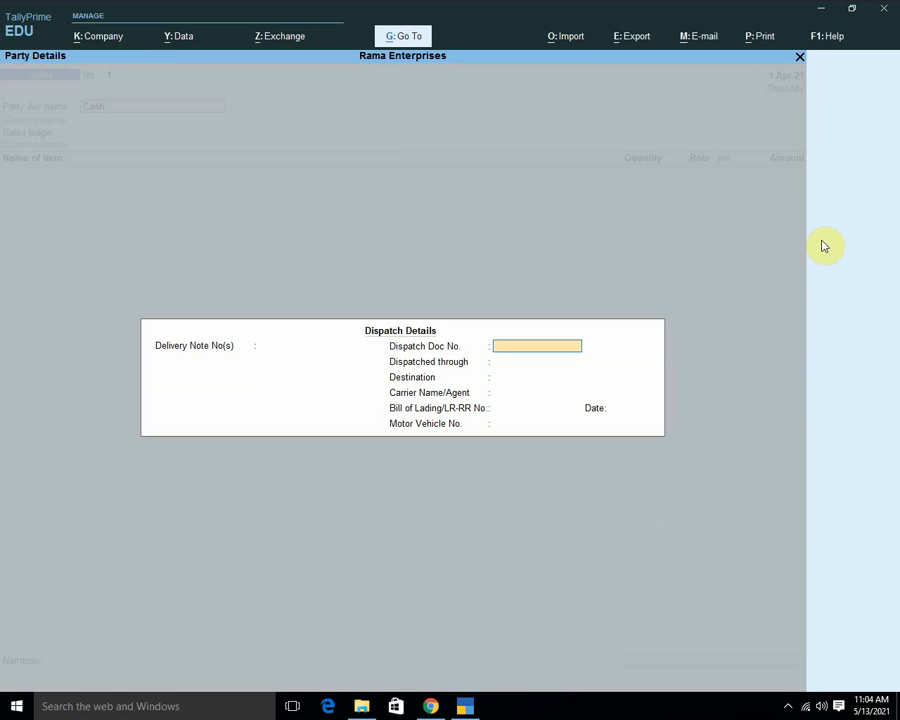
pyautogui.press('Return')
pyautogui.press('Return')
pyautogui.press('Return')
pyautogui.press('Return')
pyautogui.press('Return')
pyautogui.press('Return')
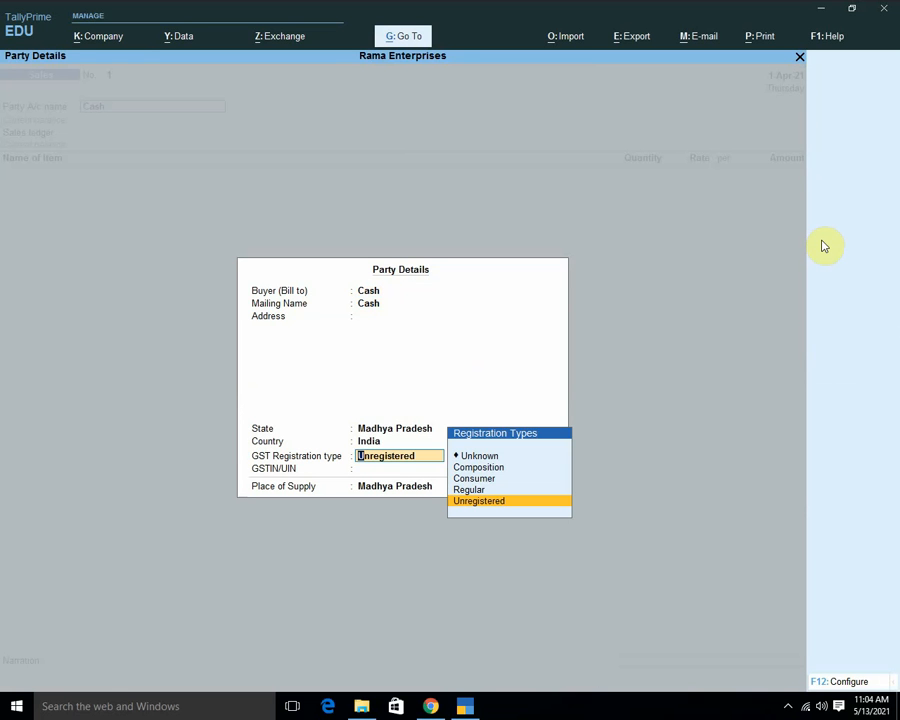
# Set the buyer's GST registration type to Regular, keep Madhya Pradesh as place of supply and use Sales A/c as the sales ledger
pyautogui.write('R')
pyautogui.press('Return')
pyautogui.press('Return')
pyautogui.press('Return')
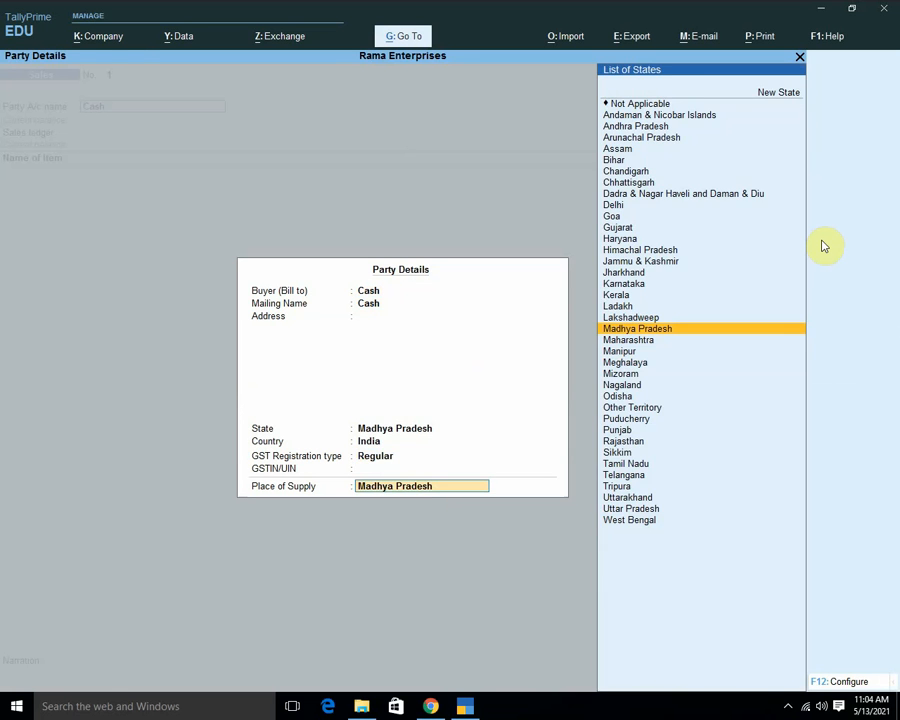
pyautogui.press('Return')
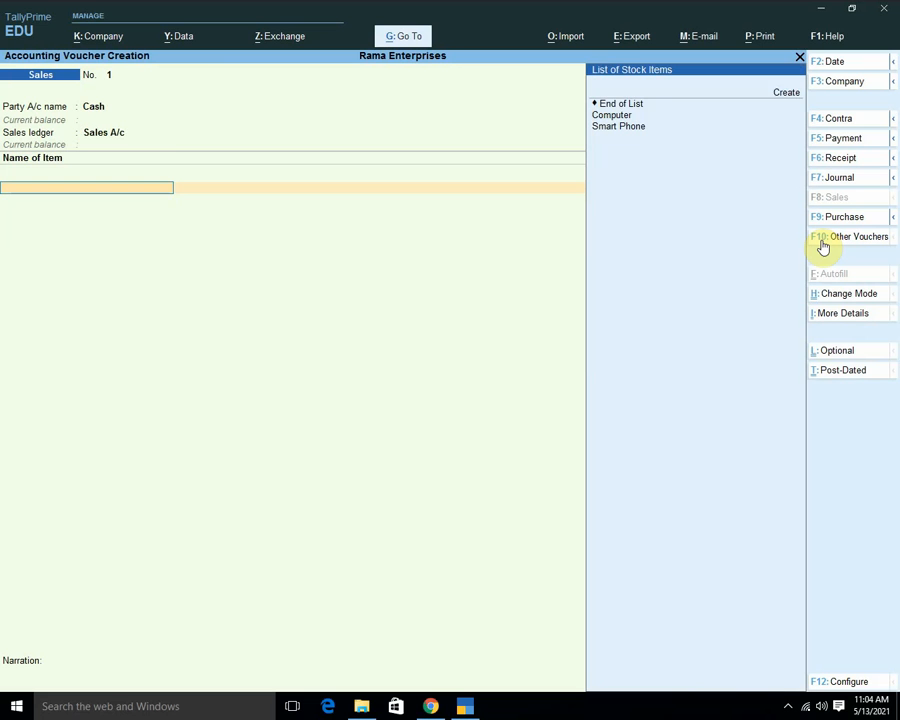
# Switch the entry to a purchase voucher, clear the carried-over Sales A/c purchase ledger and keep Cash as the party account
pyautogui.press('Down')
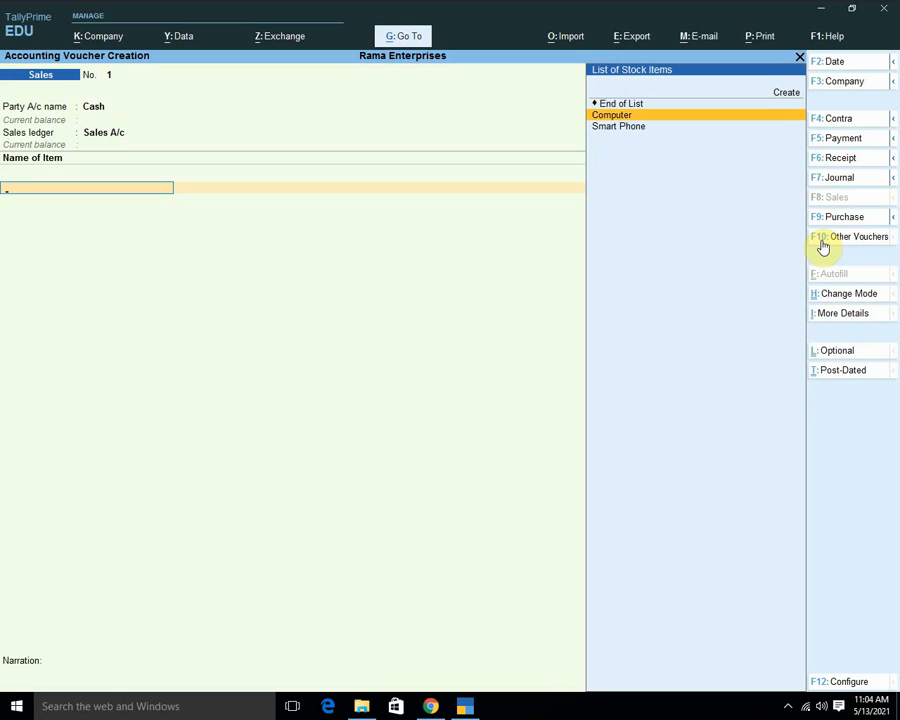
pyautogui.press('F9')
pyautogui.press('Return')
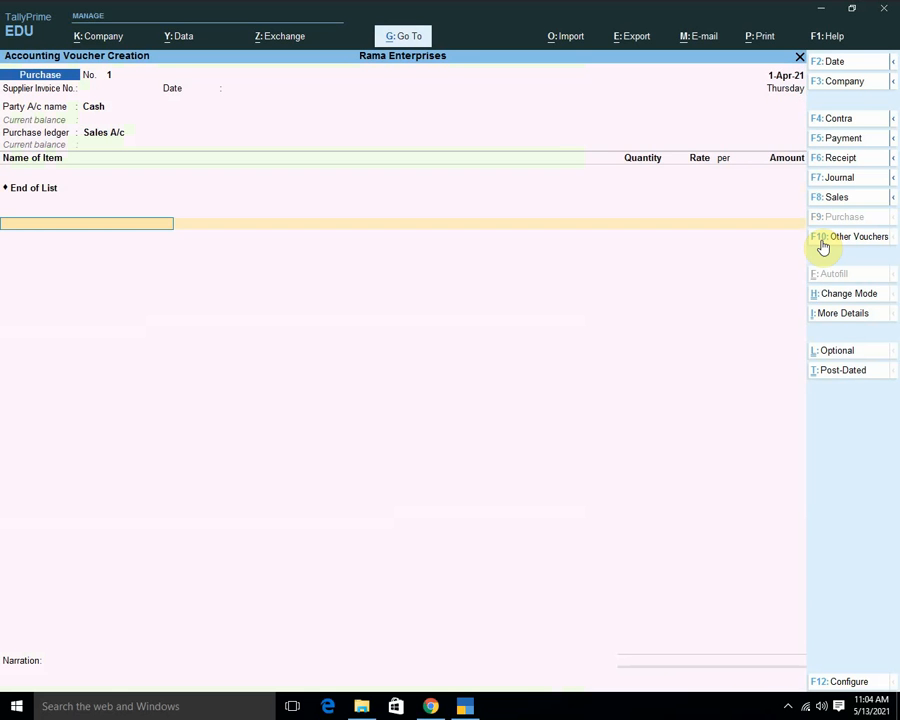
pyautogui.press('Return')
pyautogui.press('BackSpace')
pyautogui.press('BackSpace')
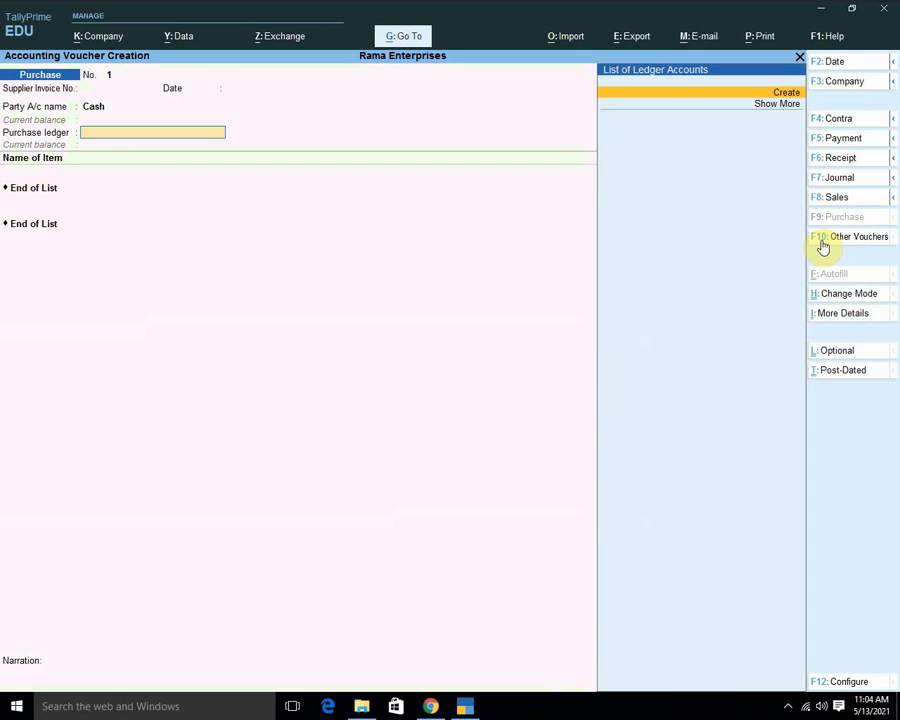
pyautogui.press('BackSpace')
pyautogui.press('Return')
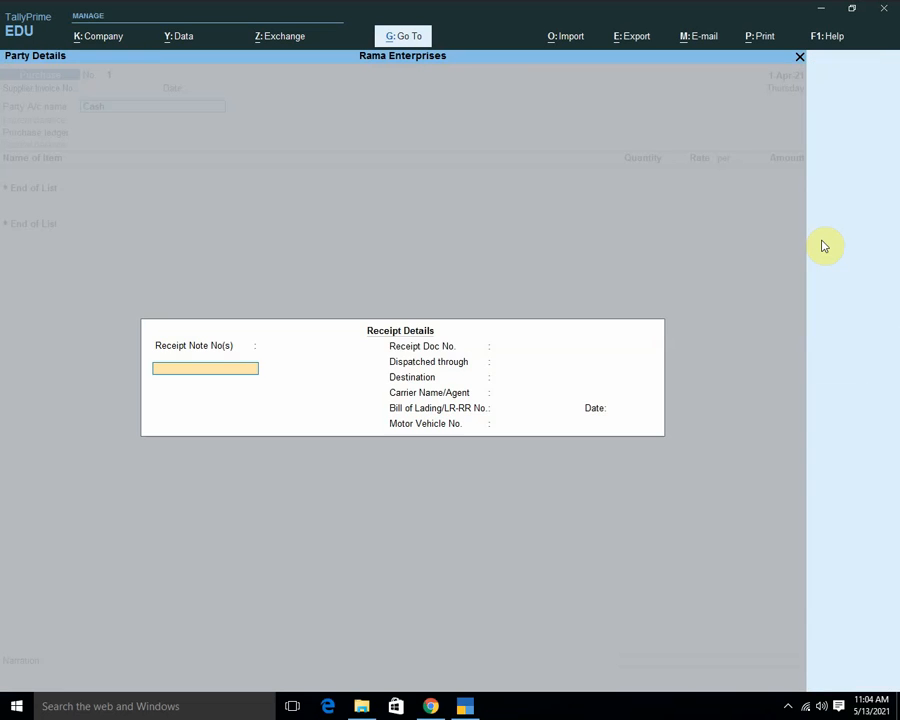
# Leave the receipt details blank and keep Cash as supplier with state Madhya Pradesh, country India, Regular registration and no GSTIN
pyautogui.press('Return')
pyautogui.press('Return')
pyautogui.press('Return')
pyautogui.press('Return')
pyautogui.press('Return')
pyautogui.press('Return')
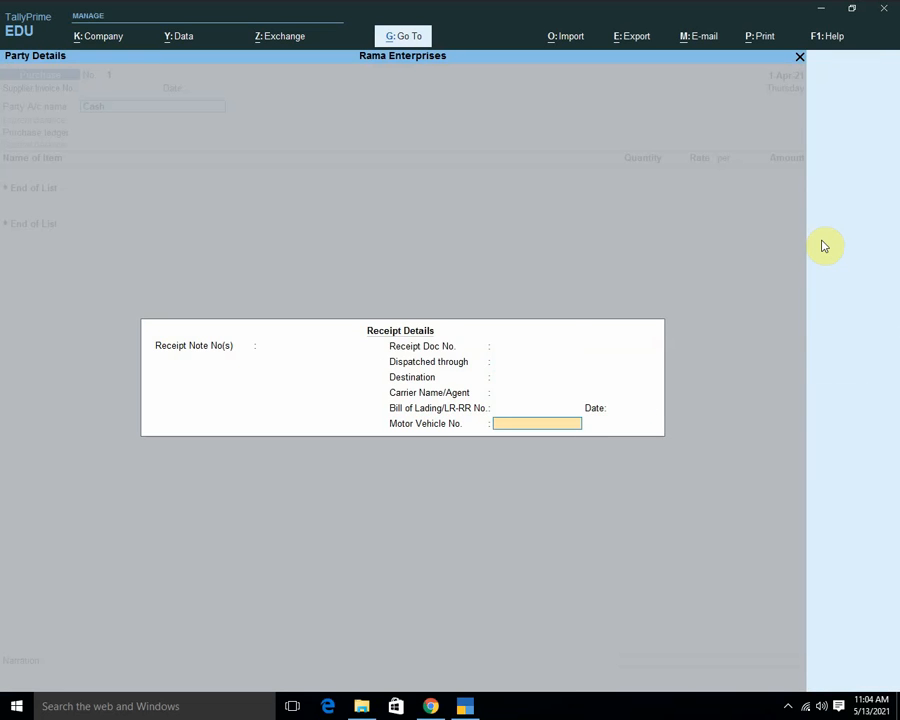
pyautogui.press('Return')
pyautogui.press('Return')
pyautogui.press('Return')
pyautogui.press('Return')
pyautogui.press('Return')
pyautogui.press('Return')
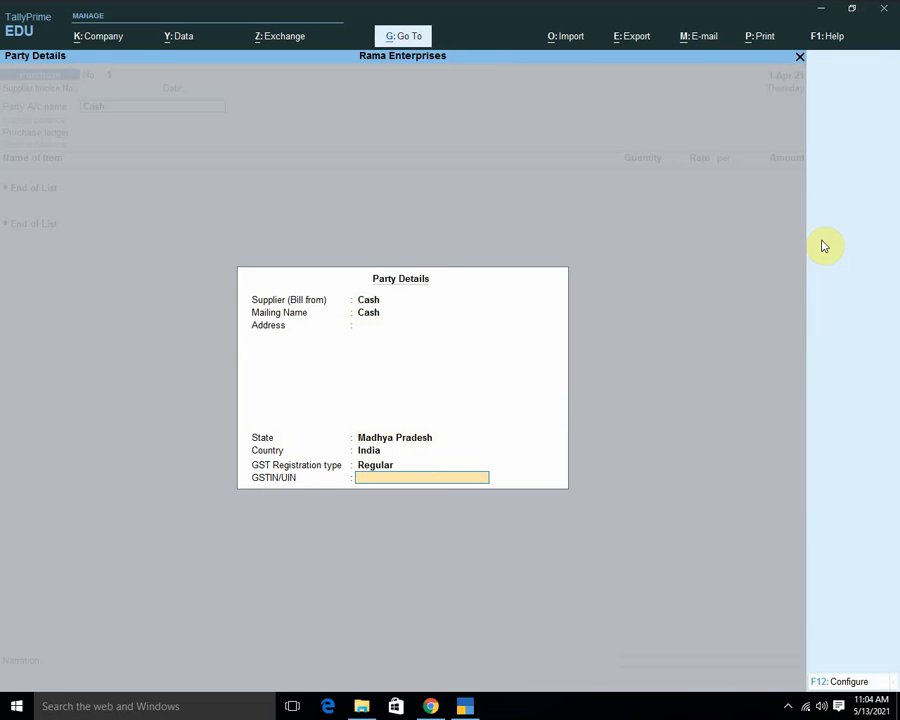
pyautogui.press('Return')
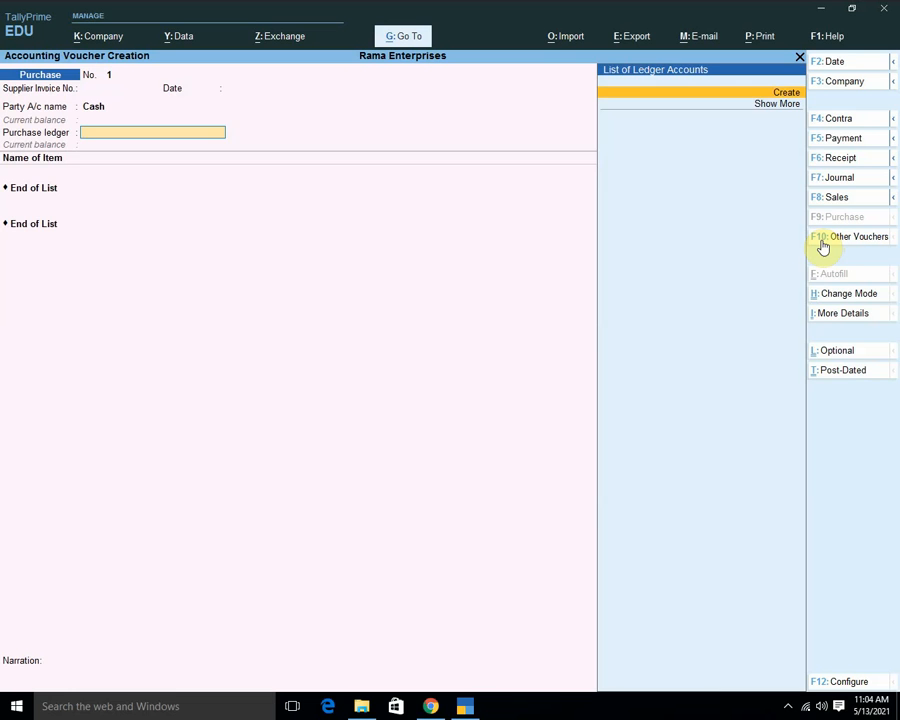
# Start a new purchase ledger from within the voucher, named Purchase A/c and grouped under Purchase Accounts
pyautogui.press('Return')
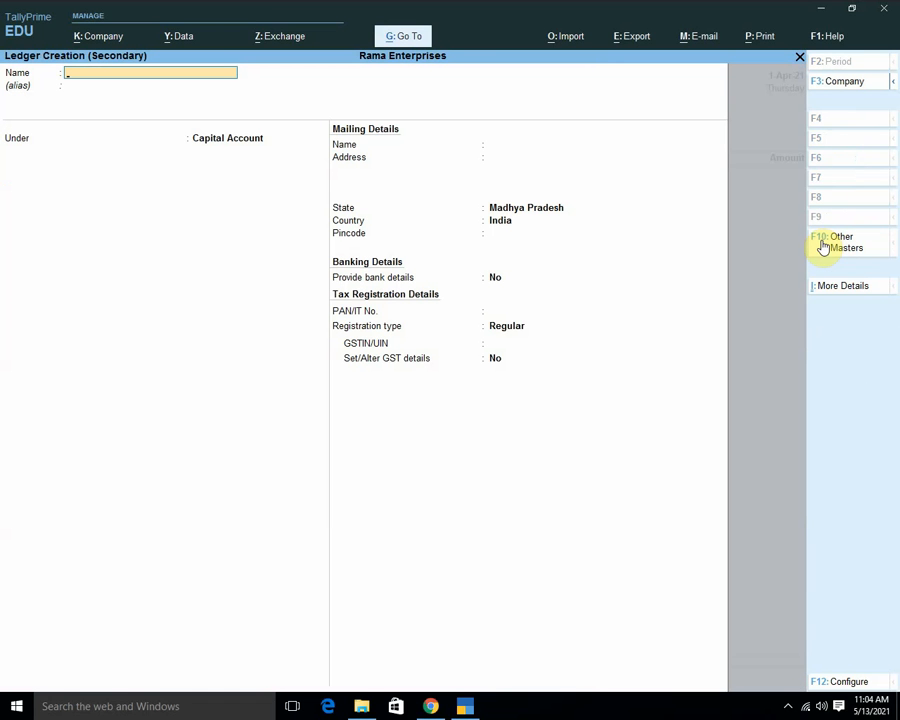
pyautogui.write('Purchase a/c')
pyautogui.press('Return')
pyautogui.write('Pur')
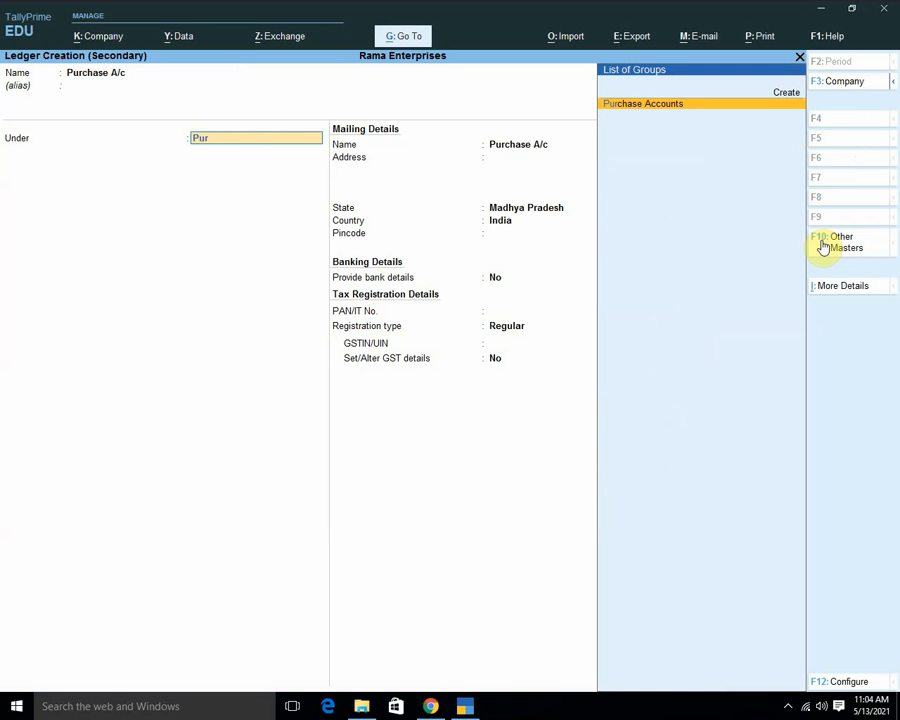
pyautogui.press('Return')
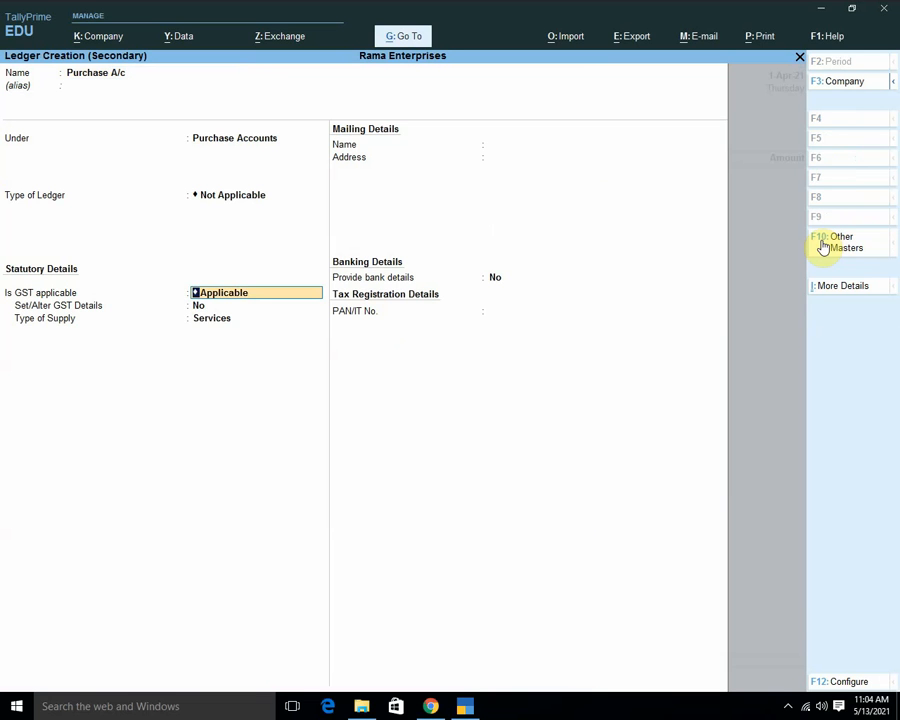
# Keep GST applicable for the Purchase A/c ledger, set its type of supply to Goods and save the ledger
pyautogui.press('Return')
pyautogui.press('Return')
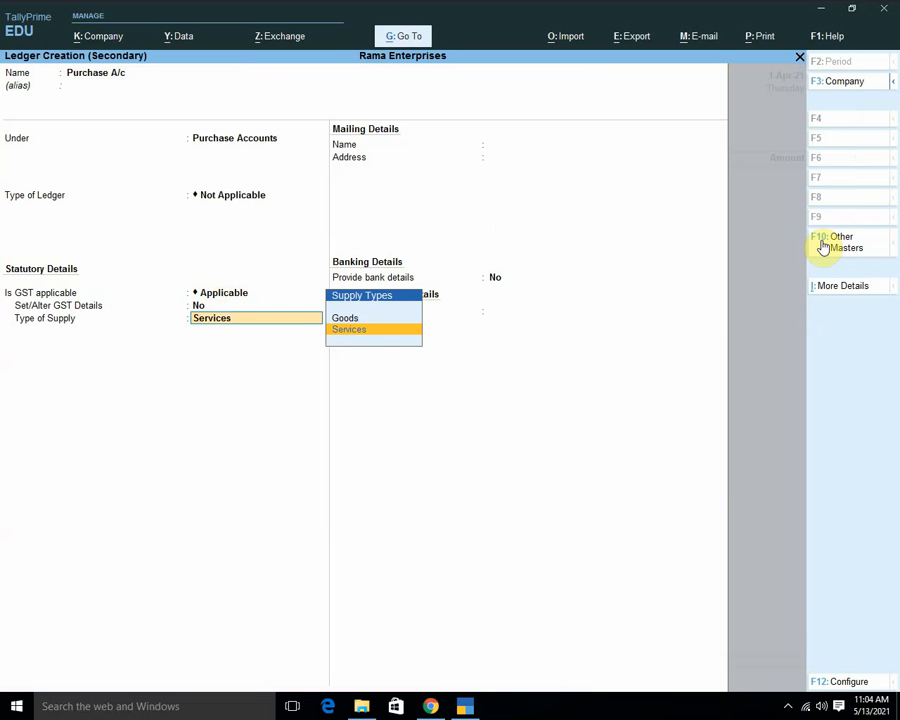
pyautogui.press('Up')
pyautogui.press('Return')
pyautogui.press('Return')
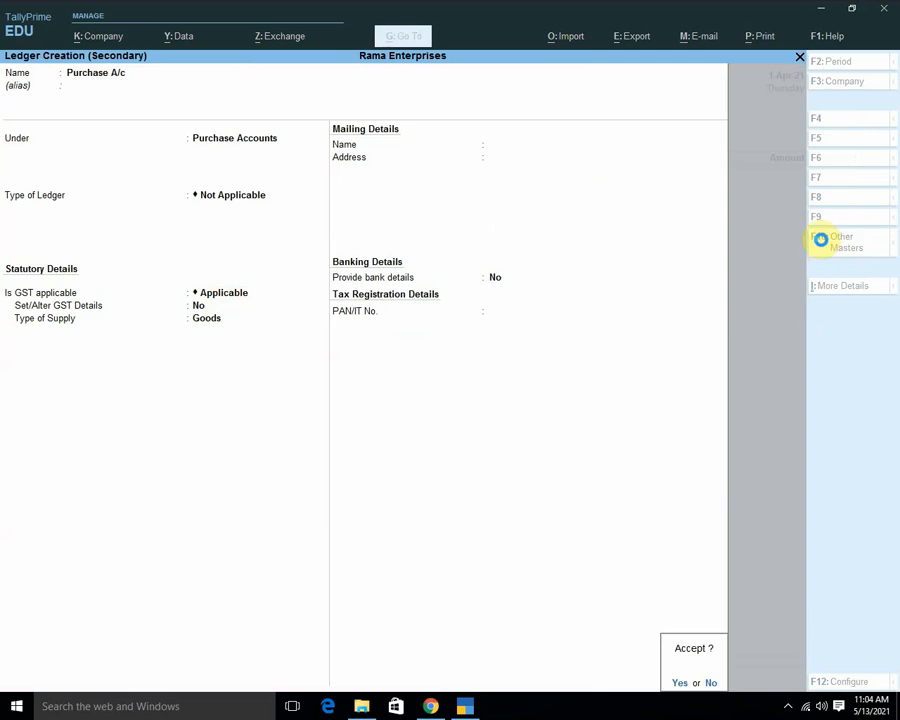
pyautogui.press('Return')
# Add the stock item Computer to the purchase with a quantity of 10 pcs at a rate of 5,000
pyautogui.press('Down')
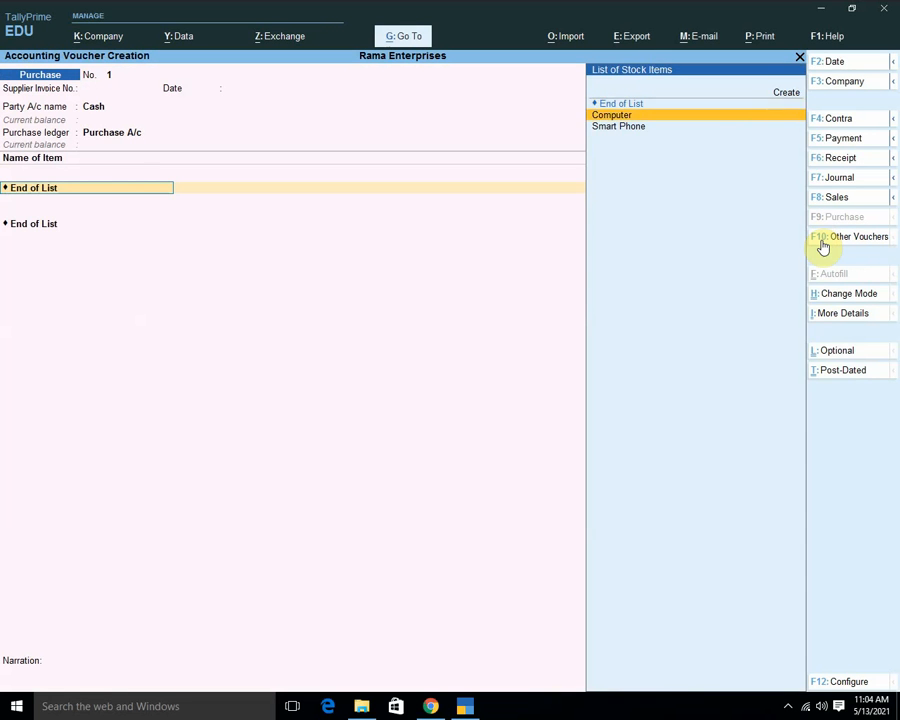
pyautogui.press('Return')
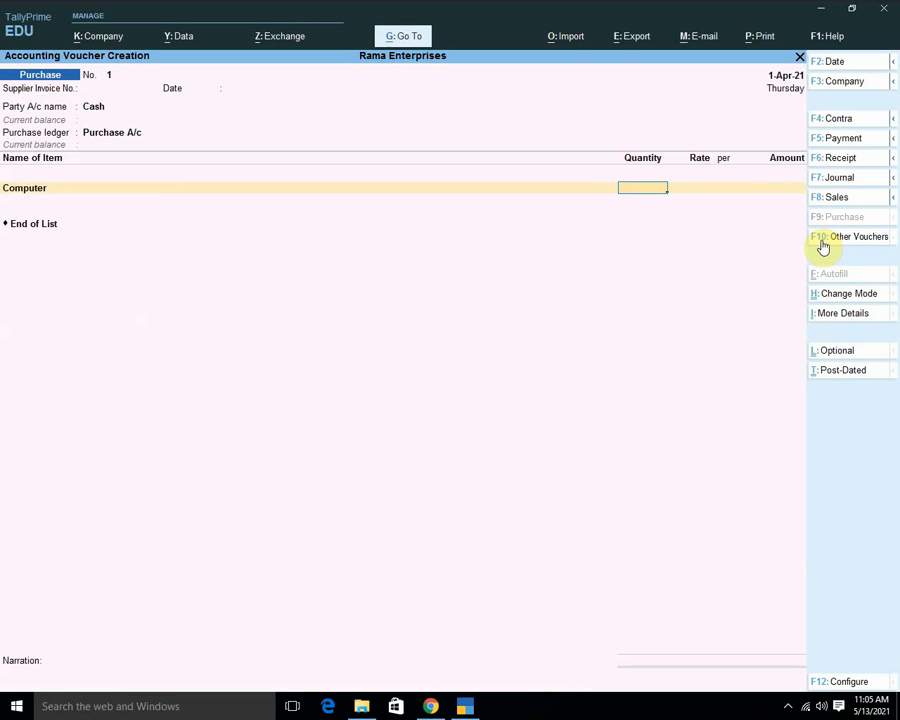
pyautogui.write('10')
pyautogui.press('Return')
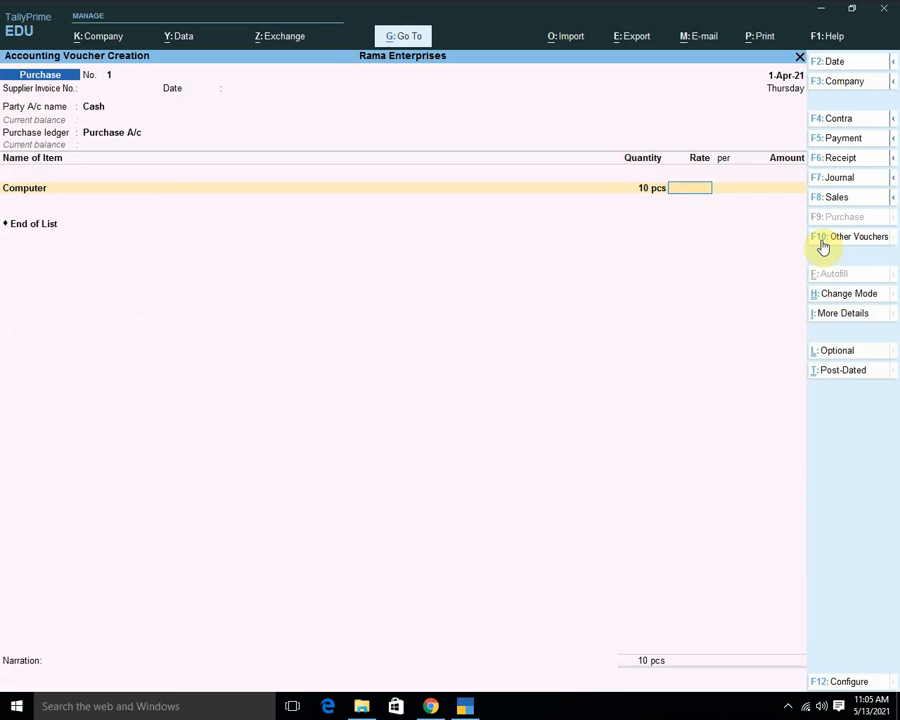
pyautogui.write('5,00')
pyautogui.write('00')
pyautogui.press('Return')
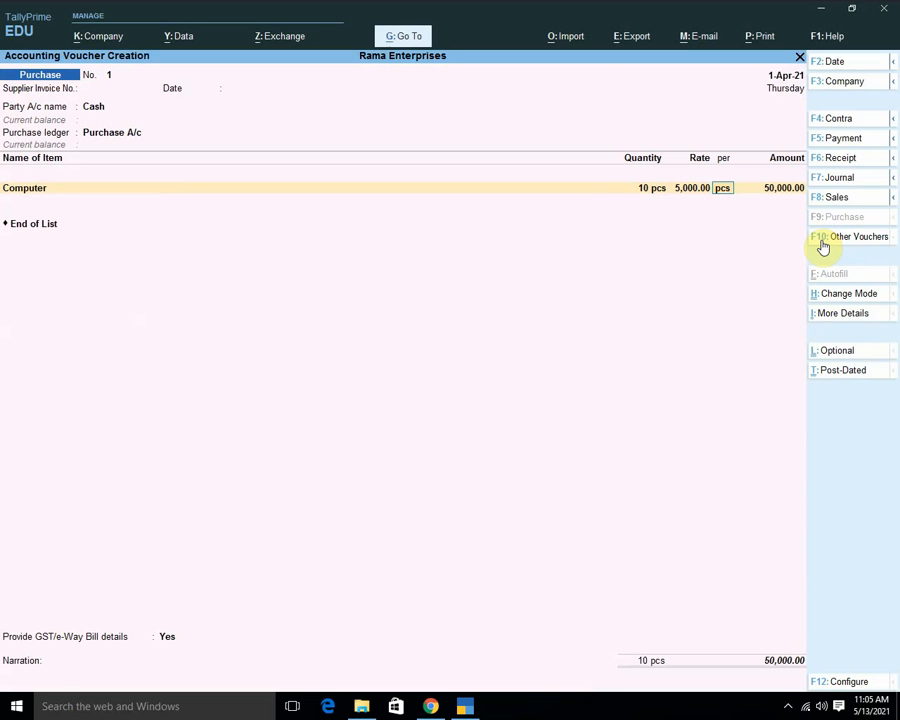
pyautogui.press('Return')
pyautogui.press('Return')
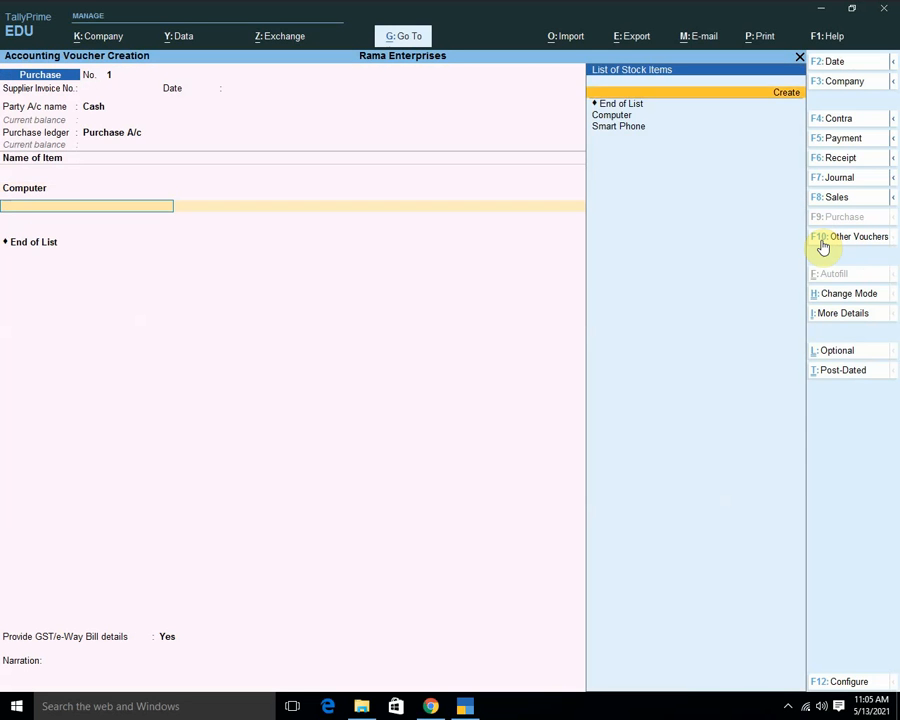
# Add Smart Phone to the purchase with a quantity of 10 nos at a rate of 5,000 and end the item list
pyautogui.press('Down')
pyautogui.press('Down')
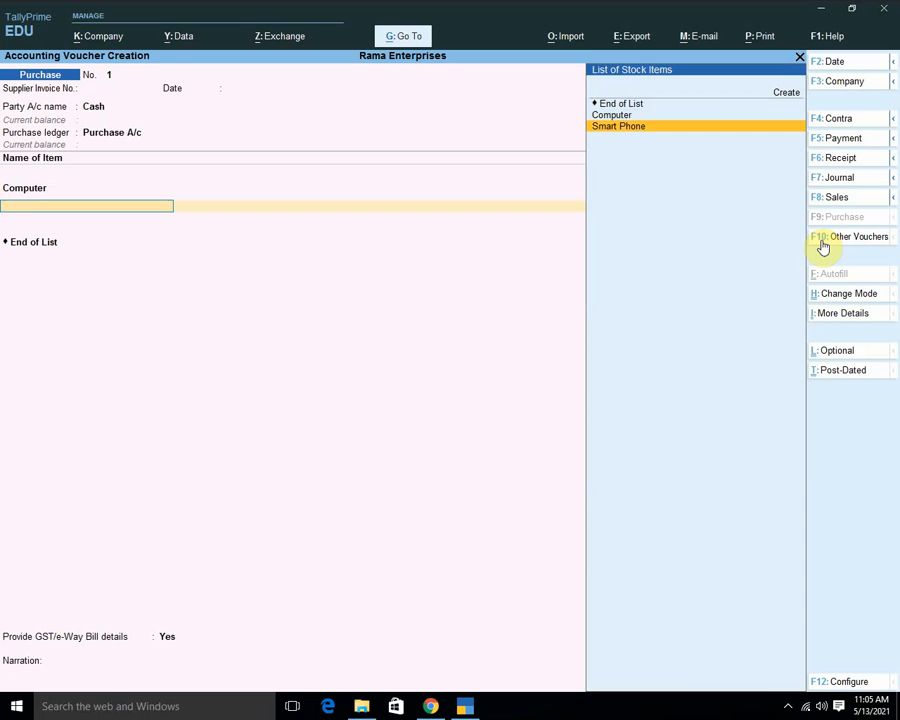
pyautogui.press('Return')
pyautogui.write('10')
pyautogui.press('Return')
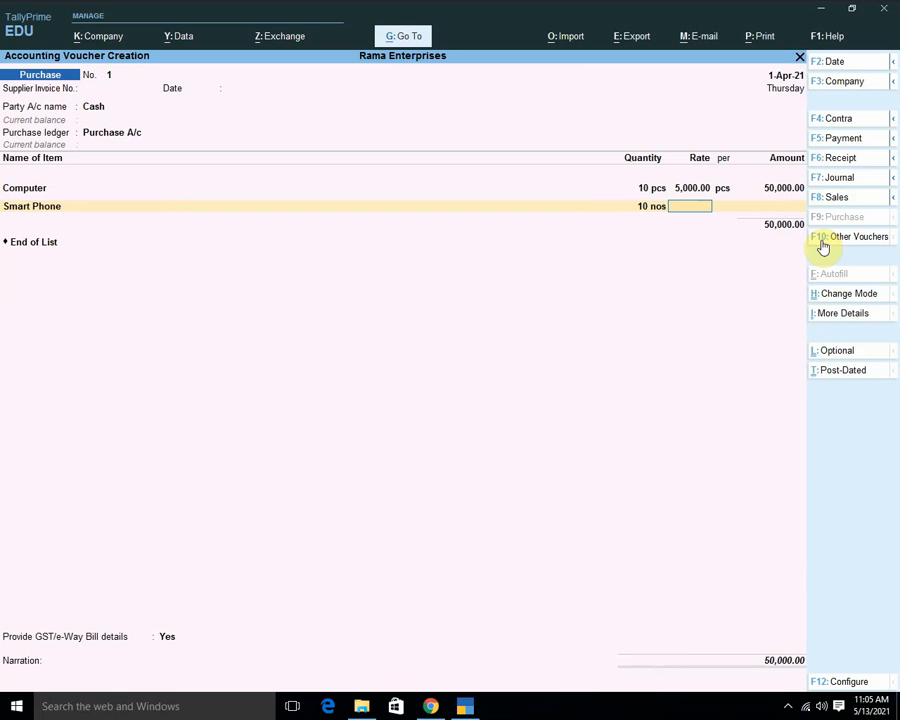
pyautogui.write('5000')
pyautogui.press('Return')
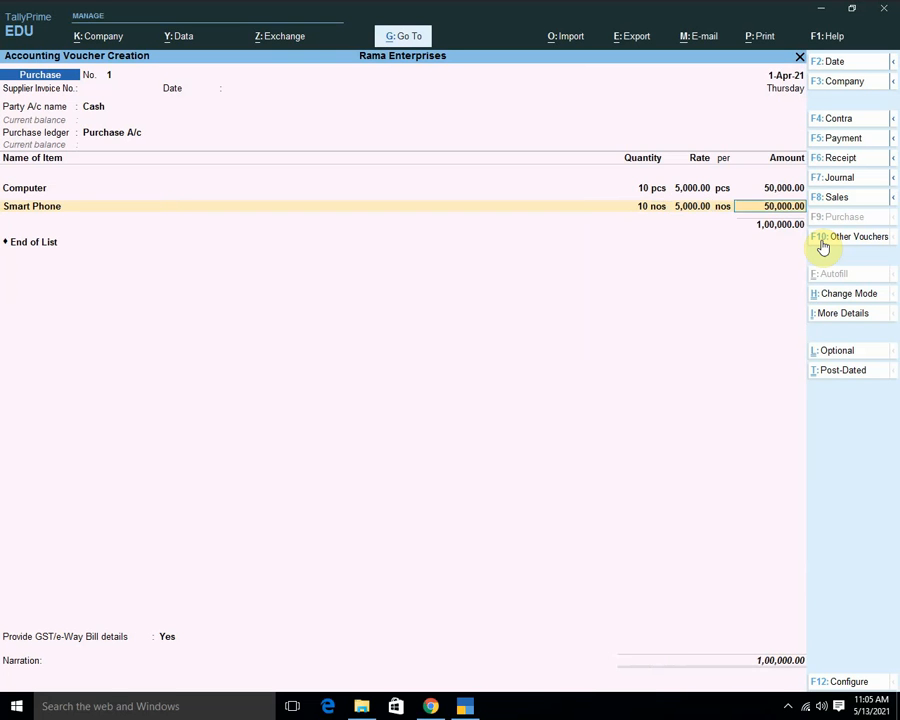
pyautogui.press('Return')
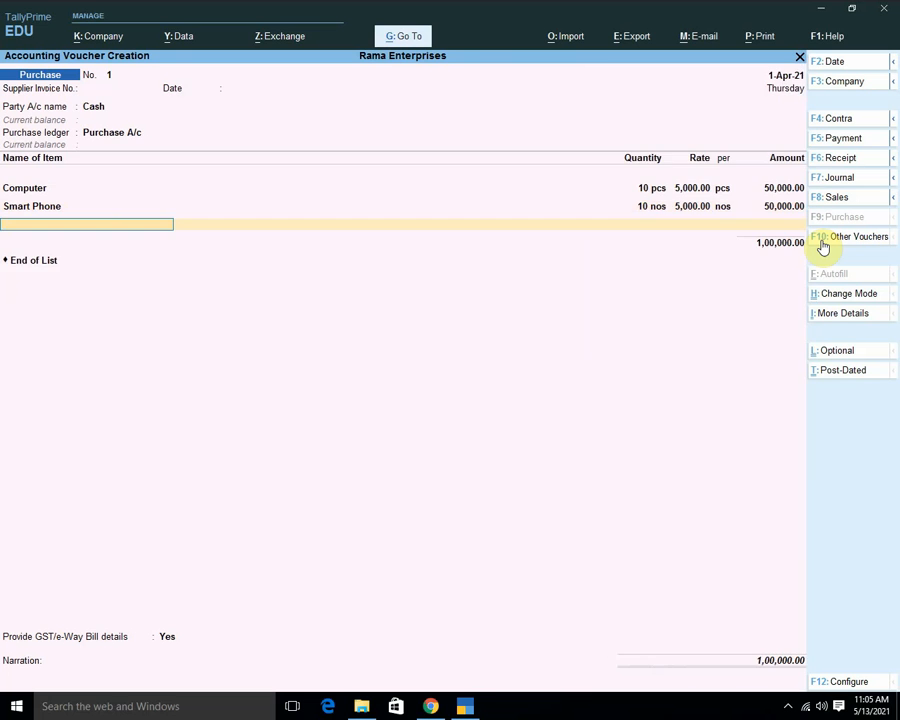
pyautogui.press('Return')
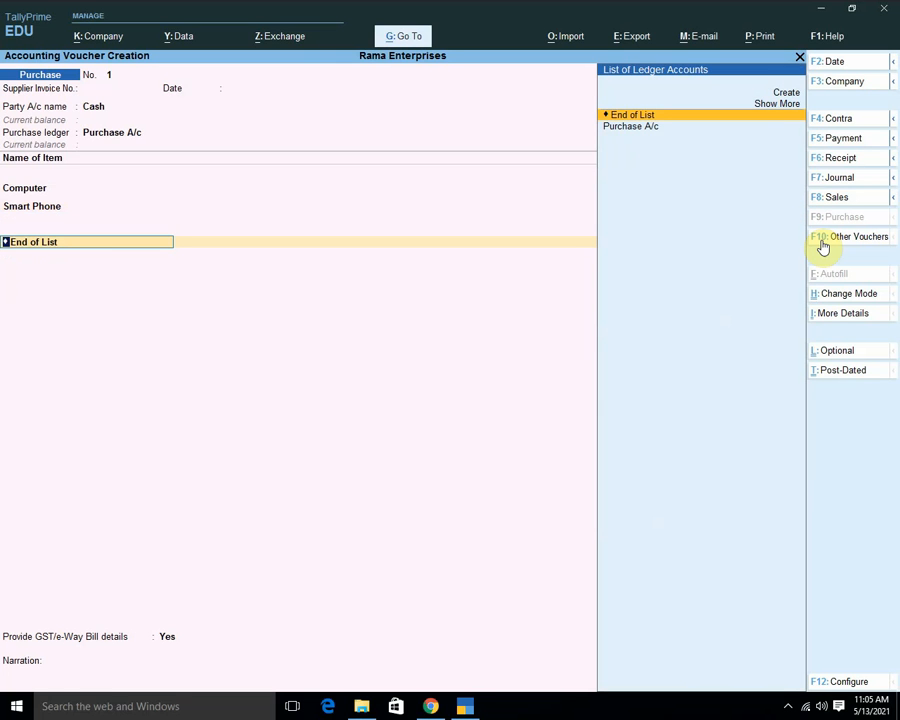
# Start creating a tax ledger named Input CGST from the ledger line below the purchase items
pyautogui.press('Return')
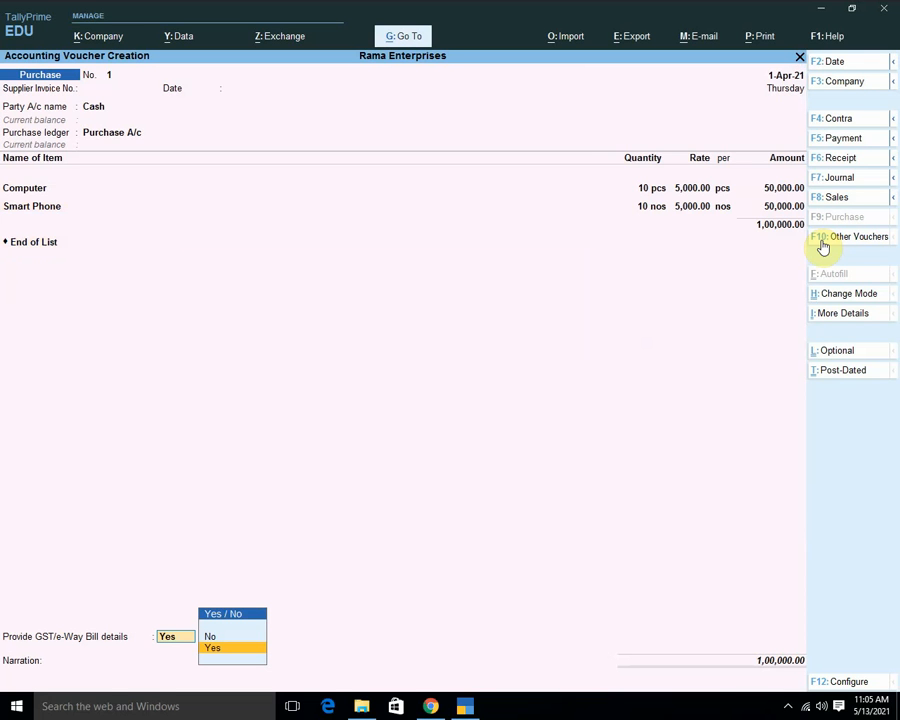
pyautogui.press('BackSpace')
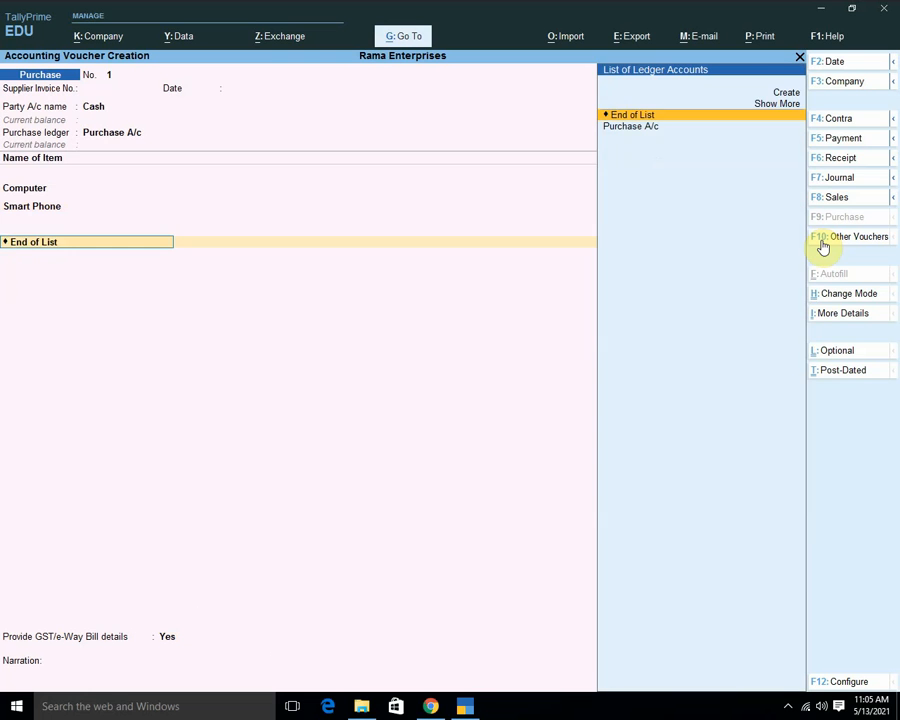
pyautogui.press('Up')
pyautogui.press('Up')
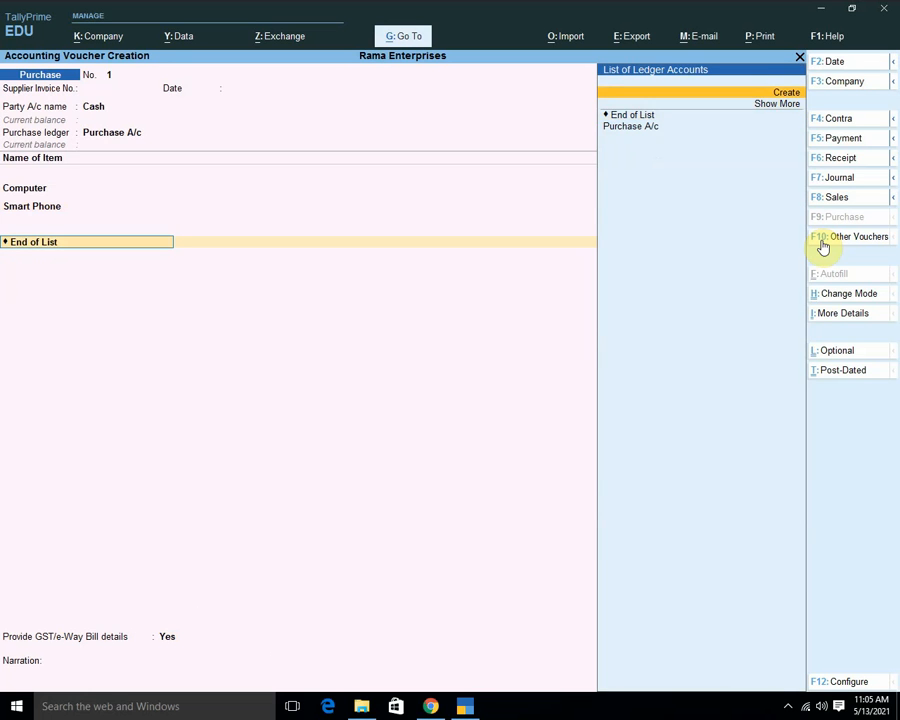
pyautogui.press('Return')
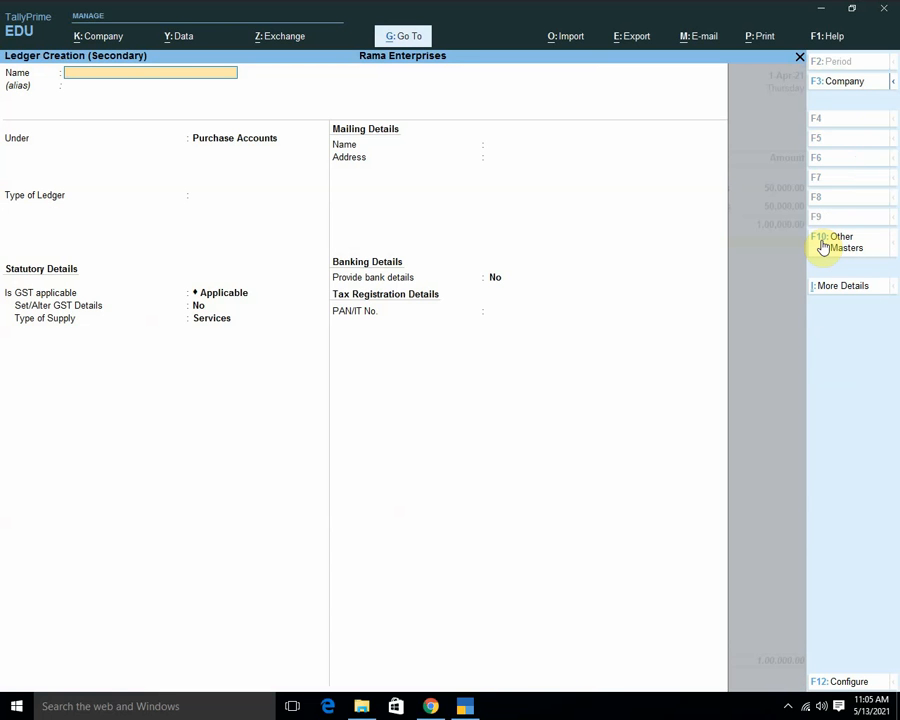
pyautogui.write('nput CGST')
pyautogui.press('Return')
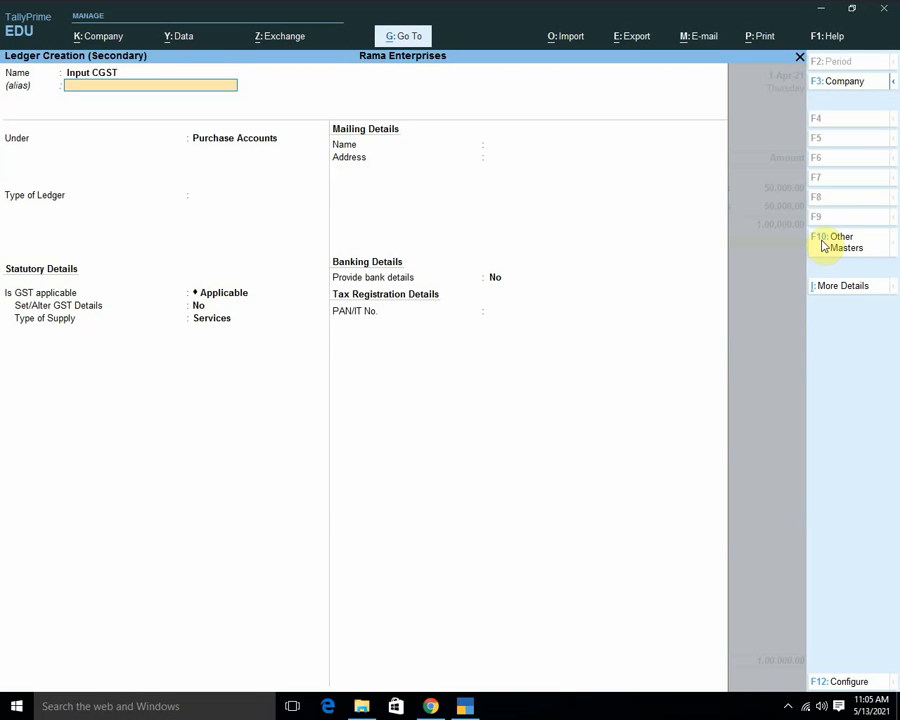
# Leave the alias blank, group the Input CGST ledger under Duties & Taxes and set its type of duty/tax to GST
pyautogui.press('Return')
pyautogui.write('D')
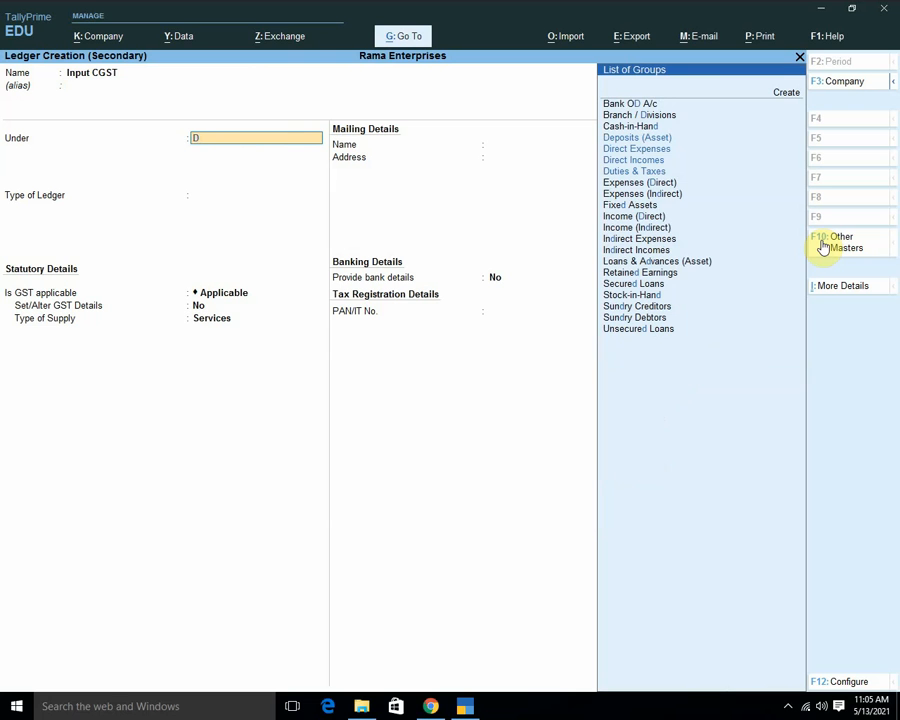
pyautogui.press('Down')
pyautogui.press('Down')
pyautogui.press('Down')
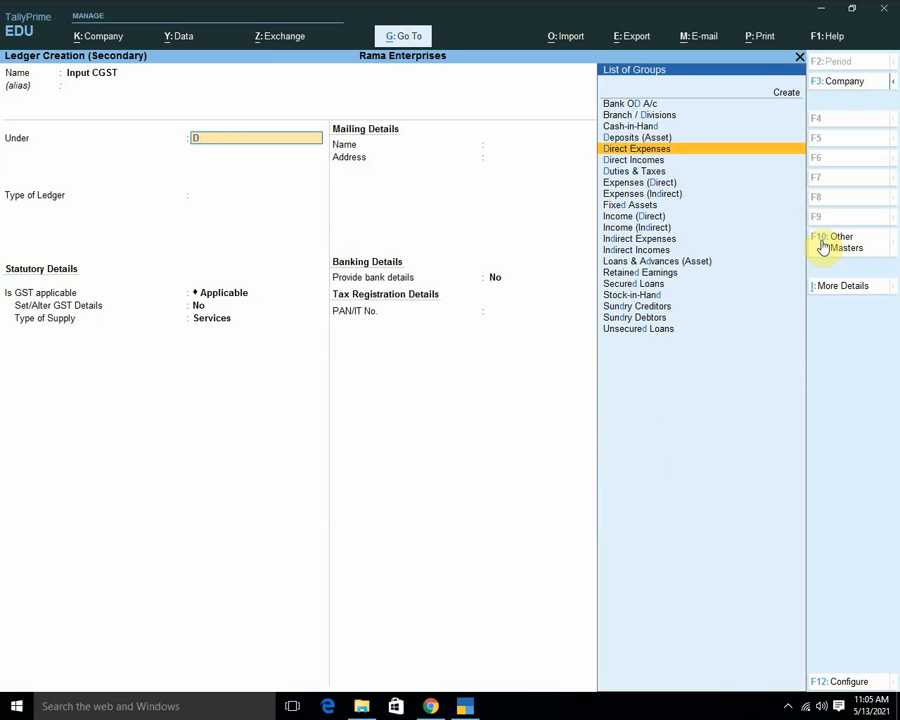
pyautogui.press('Return')
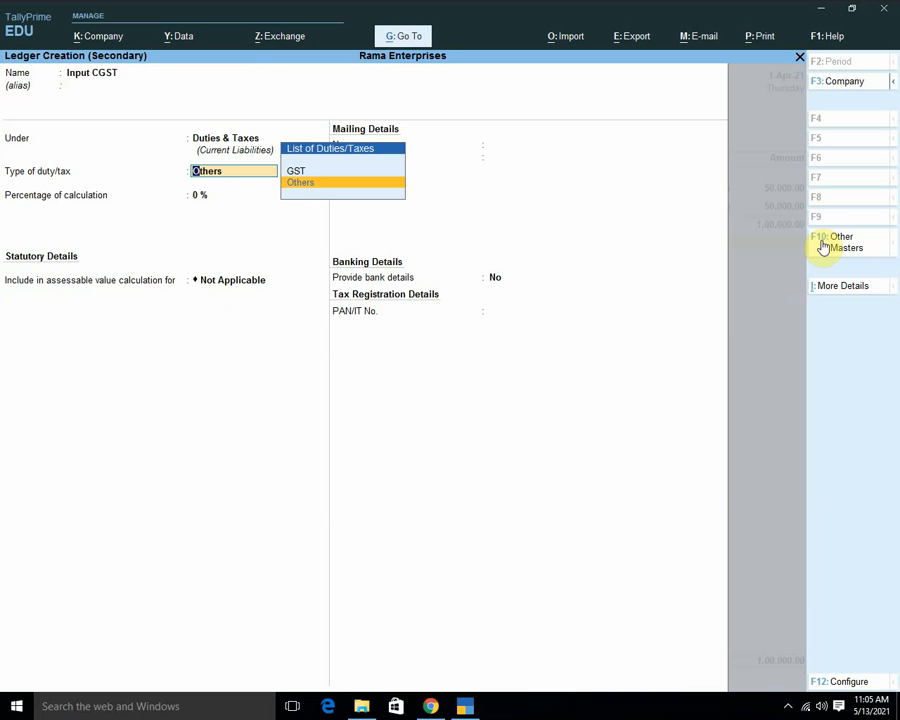
pyautogui.press('Up')
pyautogui.press('Return')
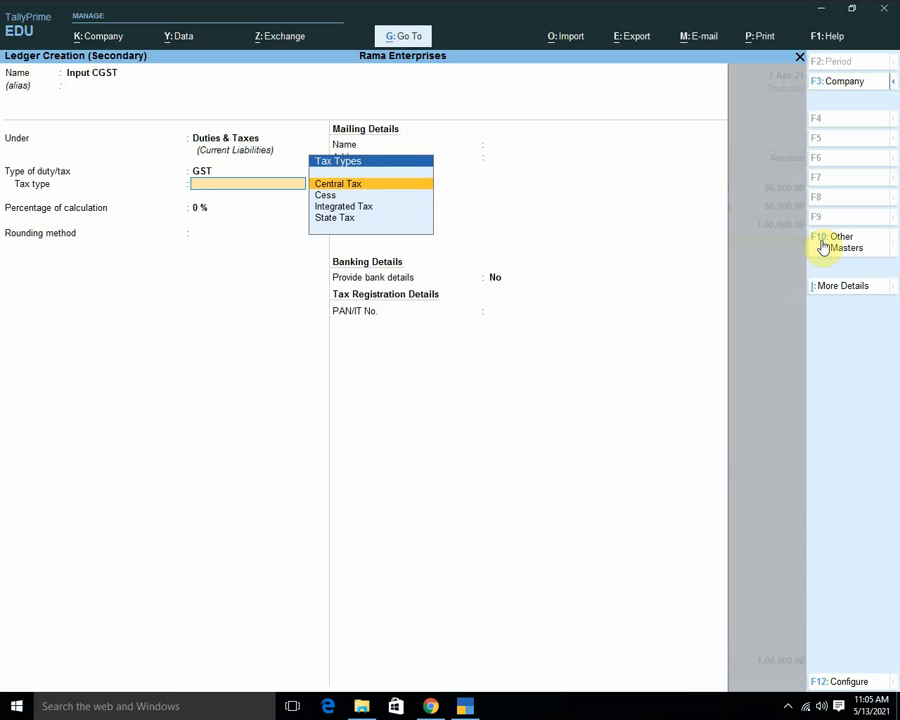
# Set the tax type of the Input CGST ledger to Central Tax
pyautogui.press('Down')
pyautogui.press('Down')
pyautogui.press('Down')
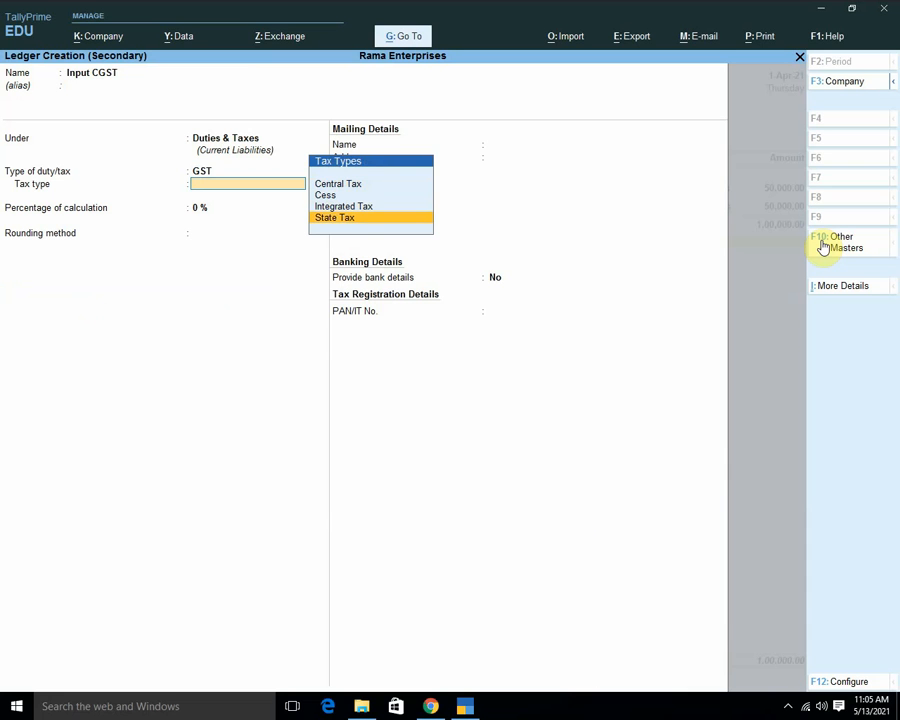
pyautogui.press('Up')
pyautogui.press('Up')
pyautogui.press('Up')
pyautogui.press('Return')
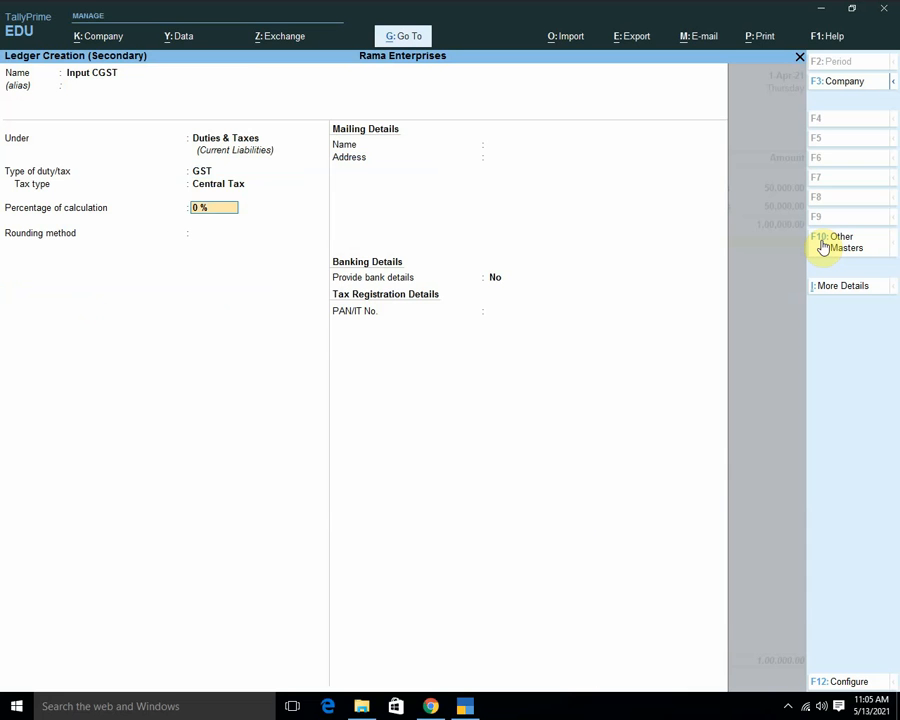
# Keep the percentage of calculation at 0 %, set the rounding method to Normal Rounding and leave the rounding limit at 0
pyautogui.press('Return')
pyautogui.press('Down')
pyautogui.press('Down')
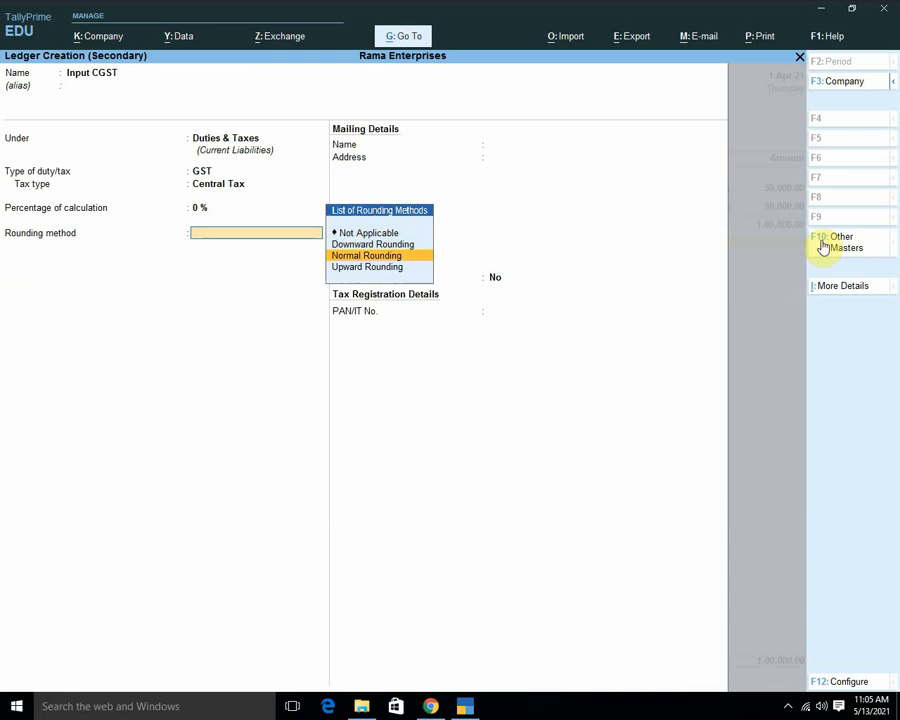
pyautogui.press('Return')
pyautogui.press('Return')
pyautogui.press('Return')
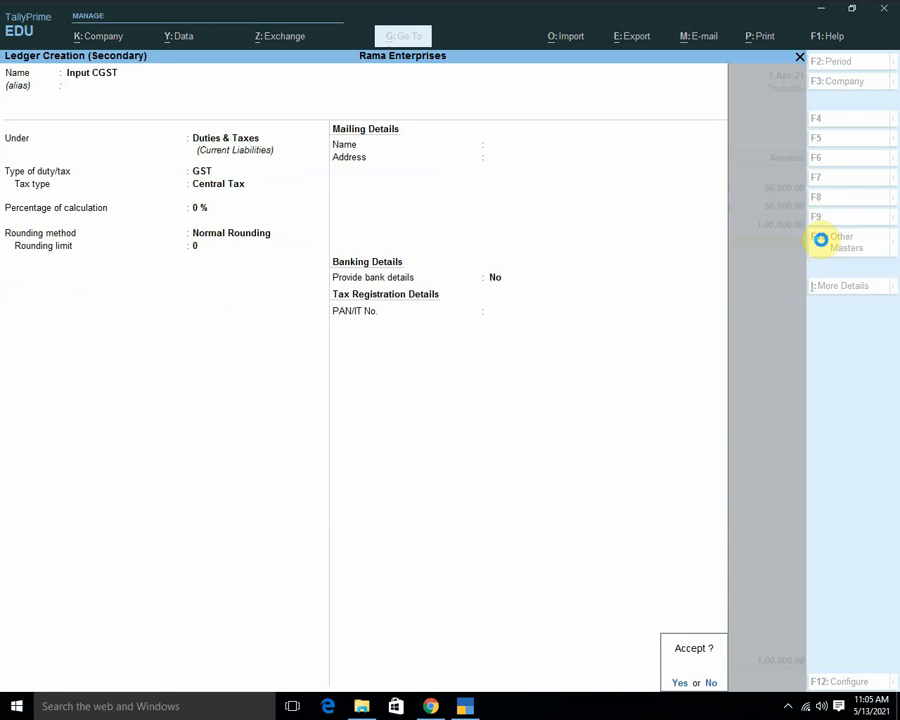
# Save the Input CGST ledger and accept its 7,500.00 amount in the purchase voucher
pyautogui.press('Return')
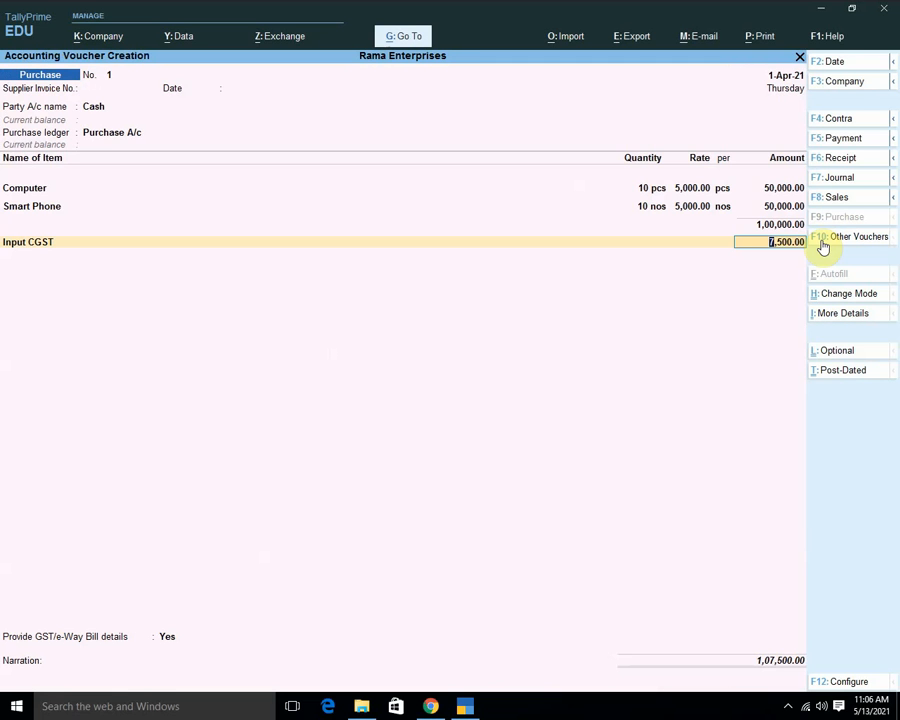
pyautogui.hotkey('ctrl', 'n')
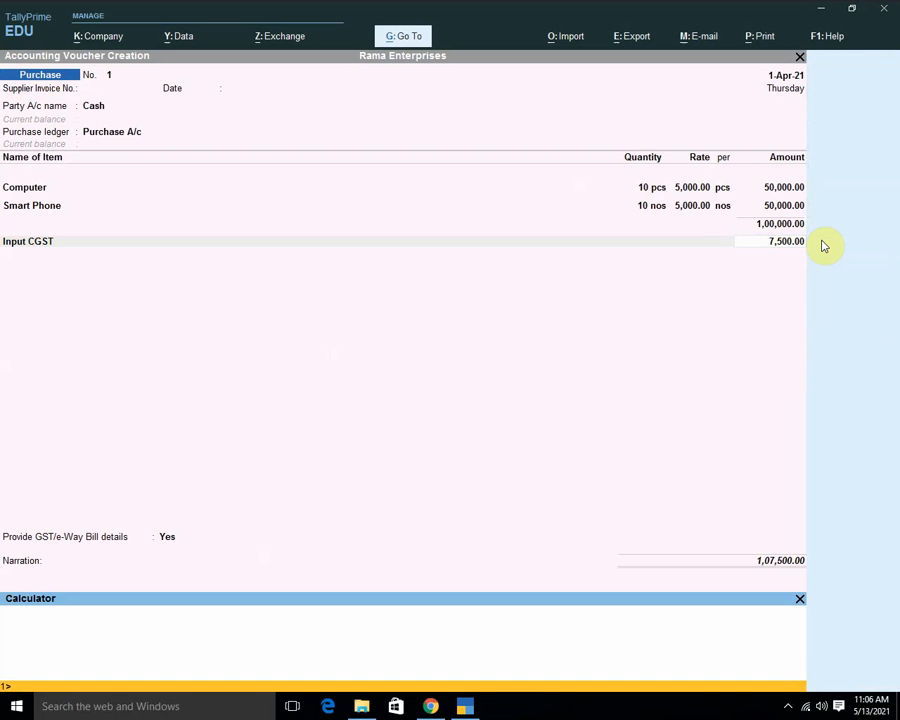
pyautogui.press('Escape')
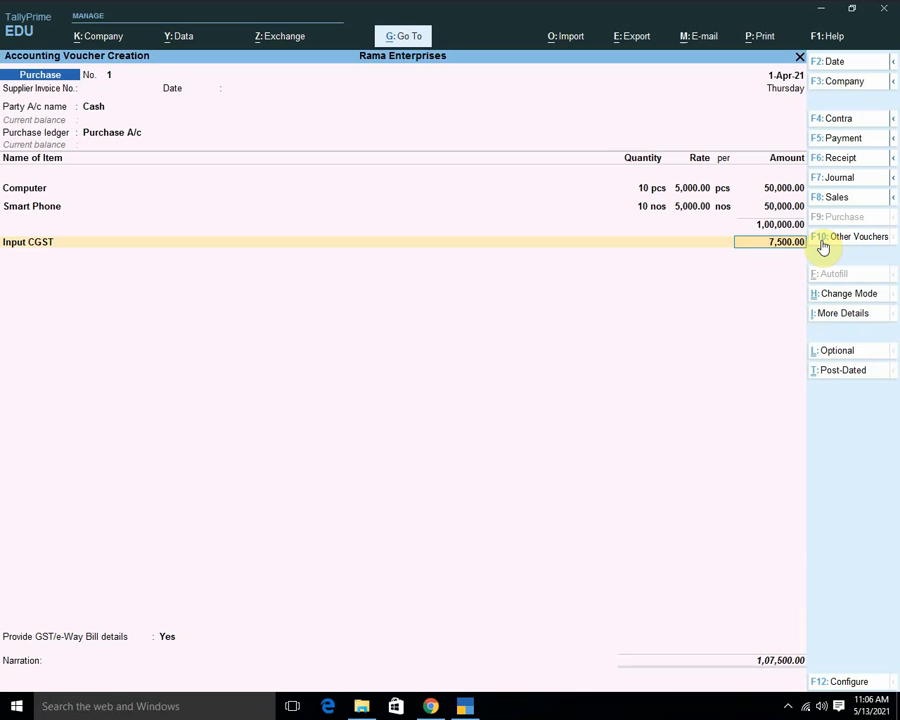
pyautogui.press('Return')
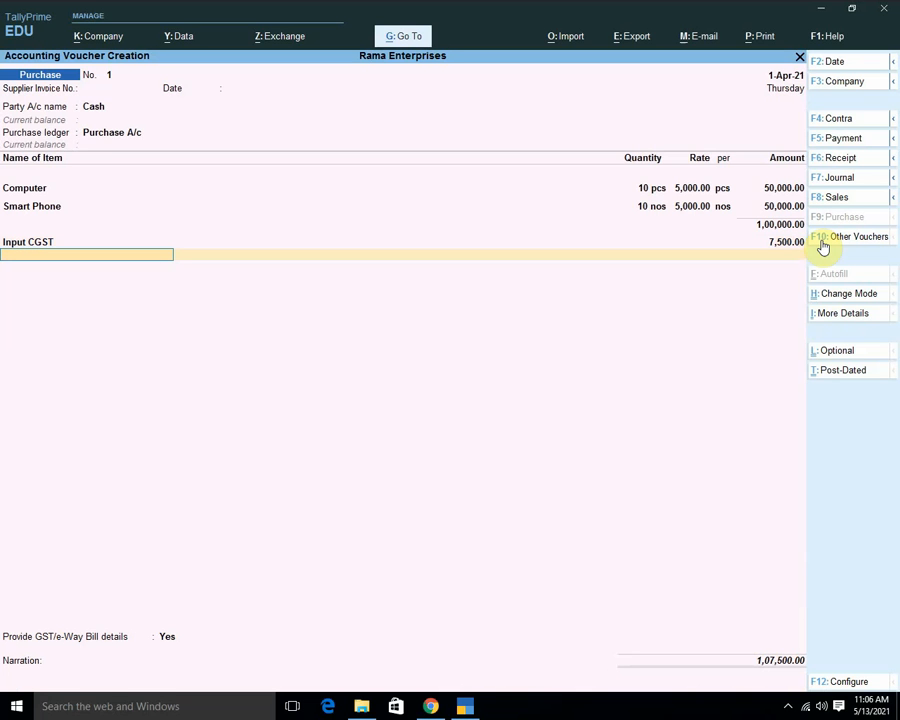
# Start creating a second tax ledger named Input SGST from the line below Input CGST
pyautogui.press('ctrl')
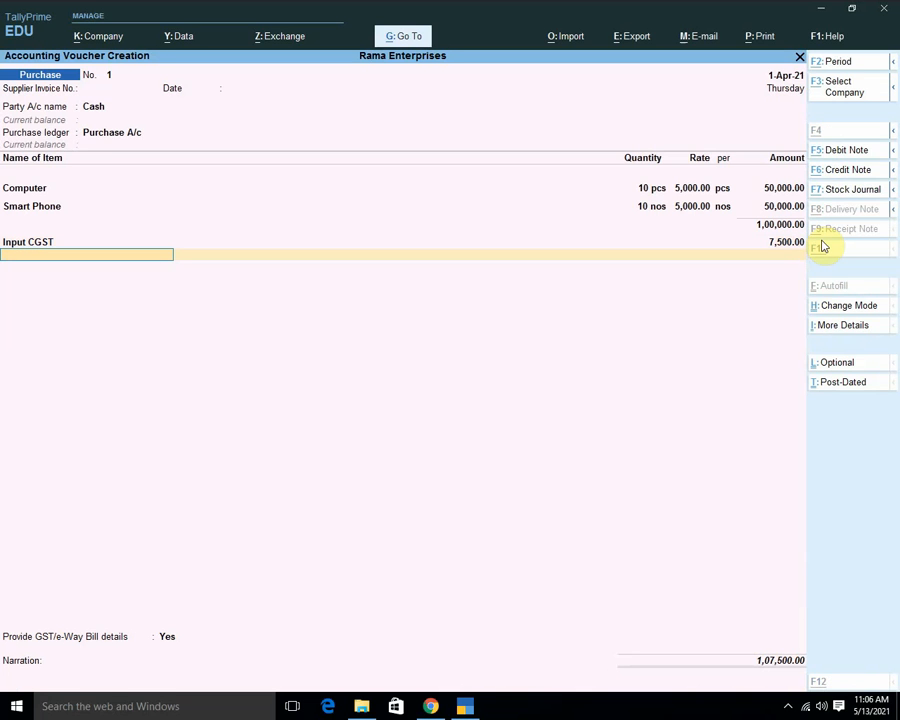
pyautogui.hotkey('alt', 'c')
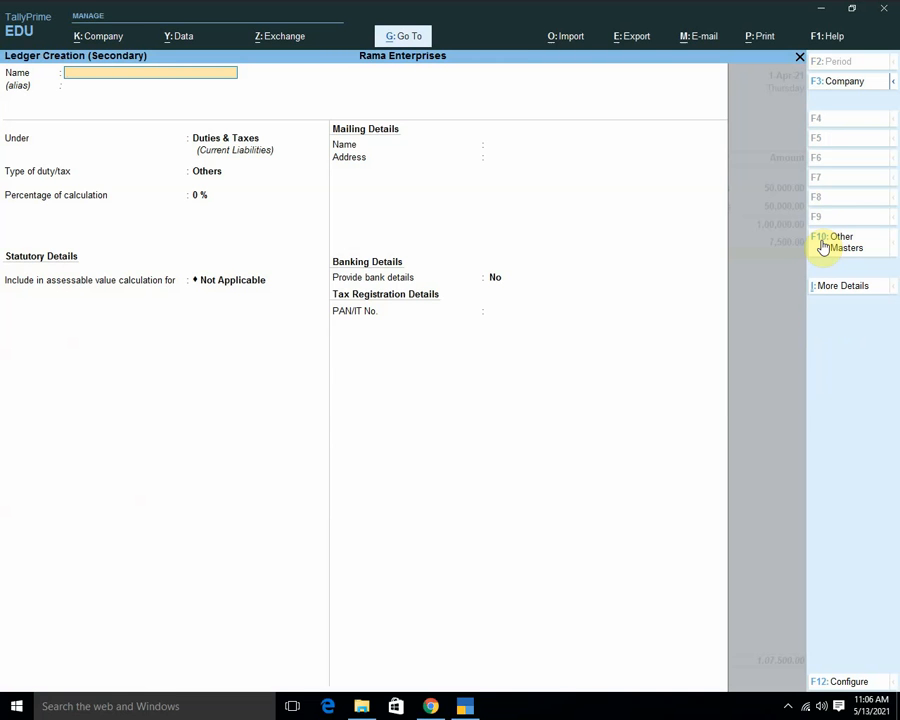
pyautogui.write('Sgs')
pyautogui.press('BackSpace')
pyautogui.press('BackSpace')
pyautogui.write('GST')
pyautogui.press('BackSpace')
pyautogui.press('BackSpace')
pyautogui.press('BackSpace')
pyautogui.press('BackSpace')
pyautogui.write('Input SGST')
pyautogui.press('Return')
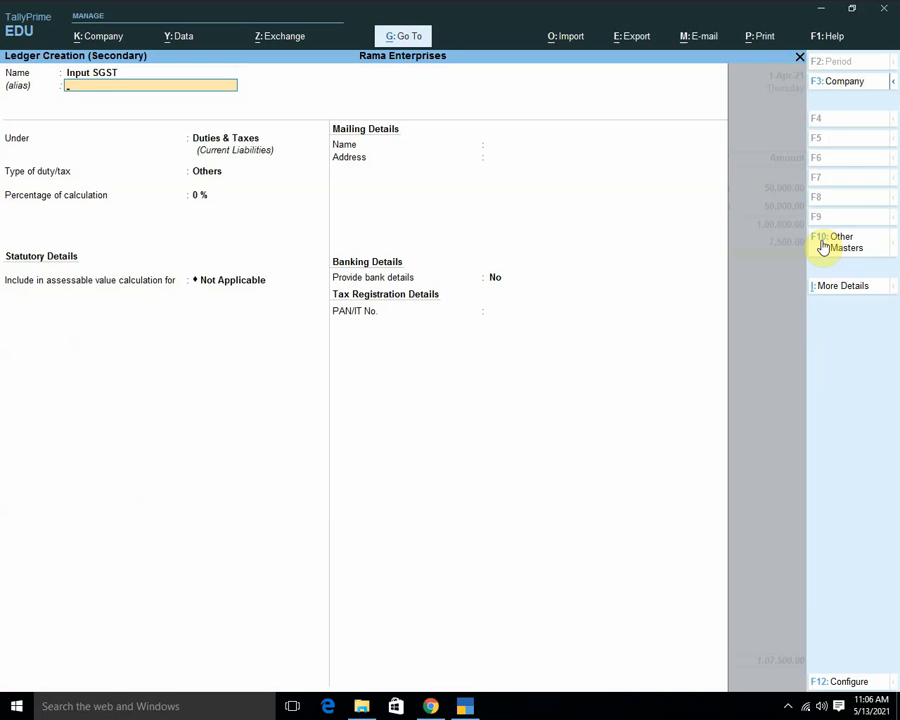
# Leave the alias blank, keep Input SGST under Duties & Taxes, and set its duty type to GST with tax type State Tax
pyautogui.press('Return')
pyautogui.press('Return')
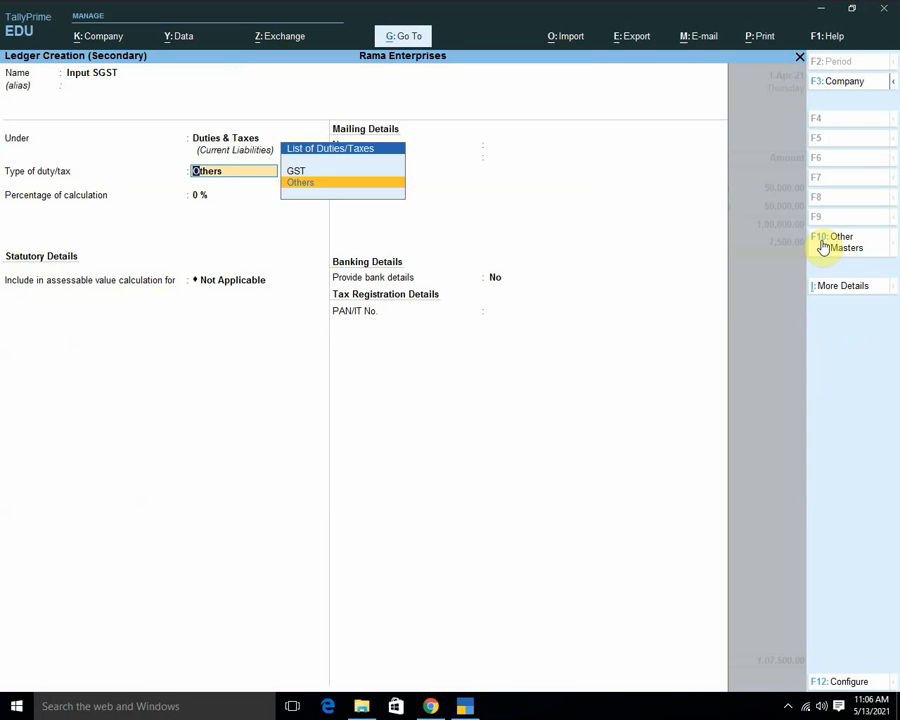
pyautogui.press('Up')
pyautogui.press('Return')
pyautogui.press('Down')
pyautogui.press('Down')
pyautogui.press('Down')
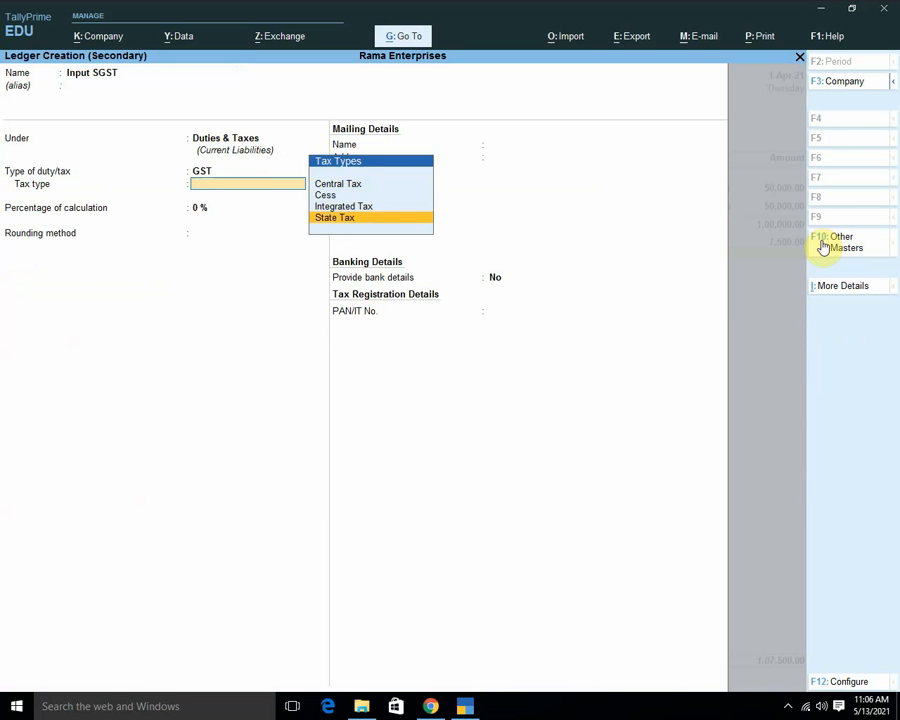
pyautogui.press('Return')
# Keep 0 % calculation, rounding Not Applicable and no bank details, then save Input SGST and accept its 7,500.00 amount in the voucher
pyautogui.press('Return')
pyautogui.press('Return')
pyautogui.press('Return')
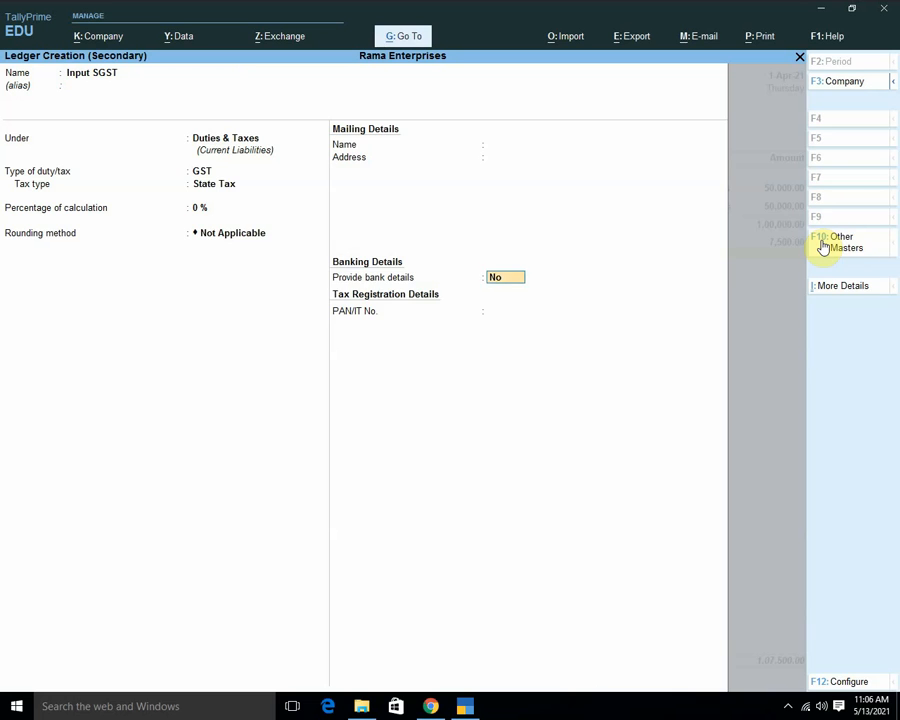
pyautogui.press('Return')
pyautogui.press('Return')
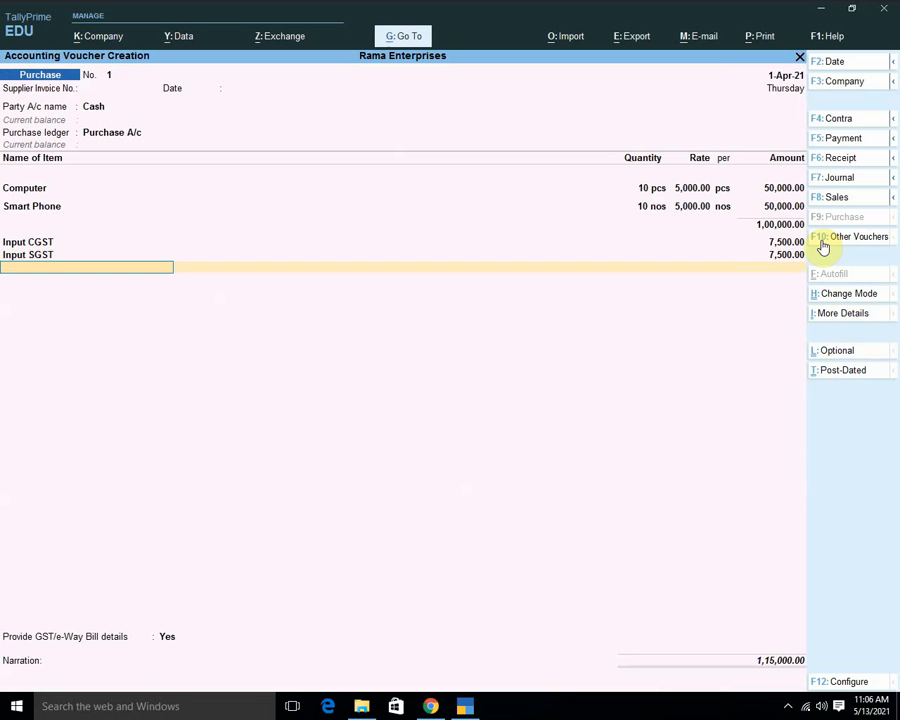
# Finish the ledger lines, choose to provide GST/e-Way Bill details, and enter supplier invoice number 455 dated 1-Apr-21
pyautogui.press('Return')
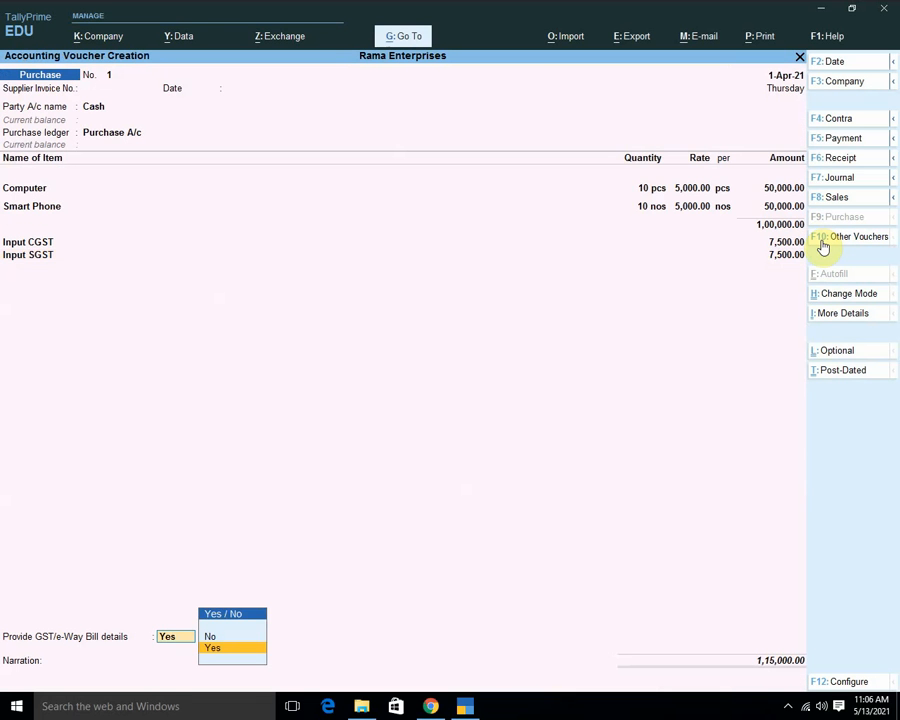
pyautogui.press('Return')
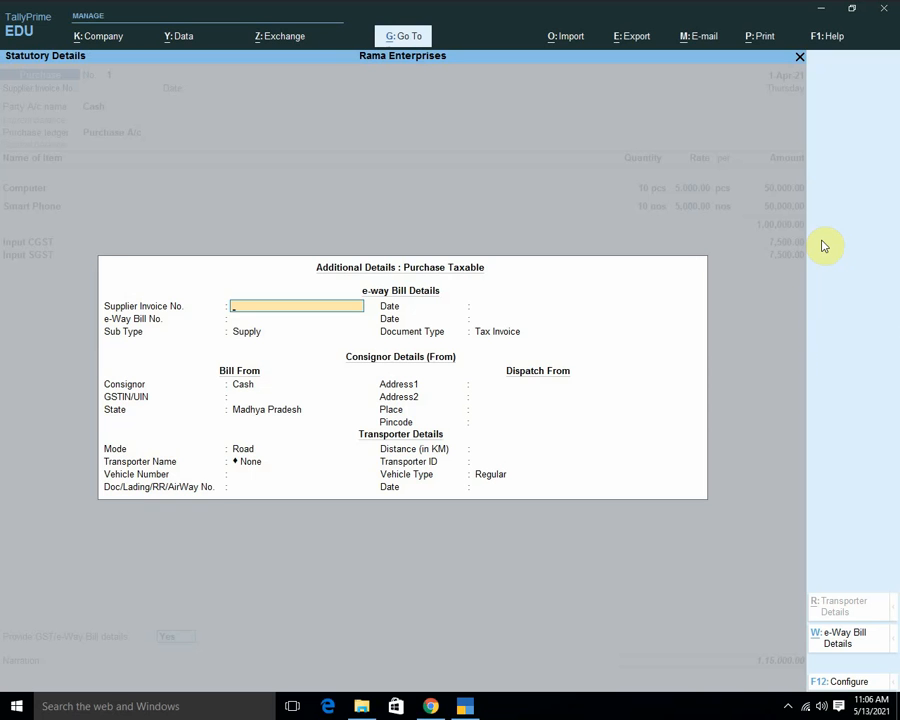
pyautogui.write('455')
pyautogui.press('Return')
pyautogui.press('Return')
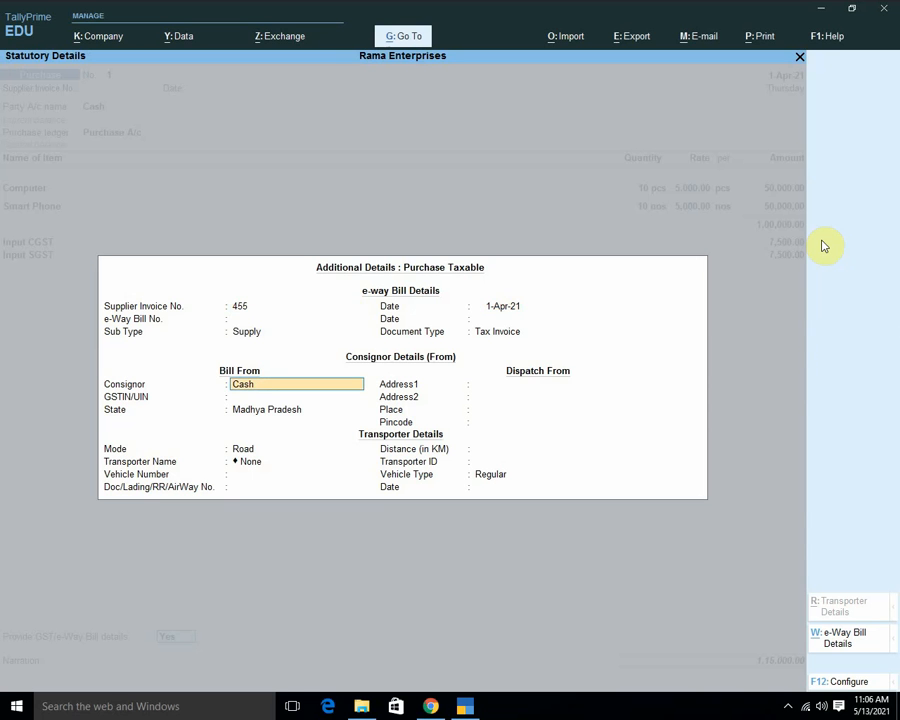
# Keep Cash as the consignor, enter the consignor's GSTIN/UIN and keep Madhya Pradesh as the state
pyautogui.press('Return')
pyautogui.press('Return')
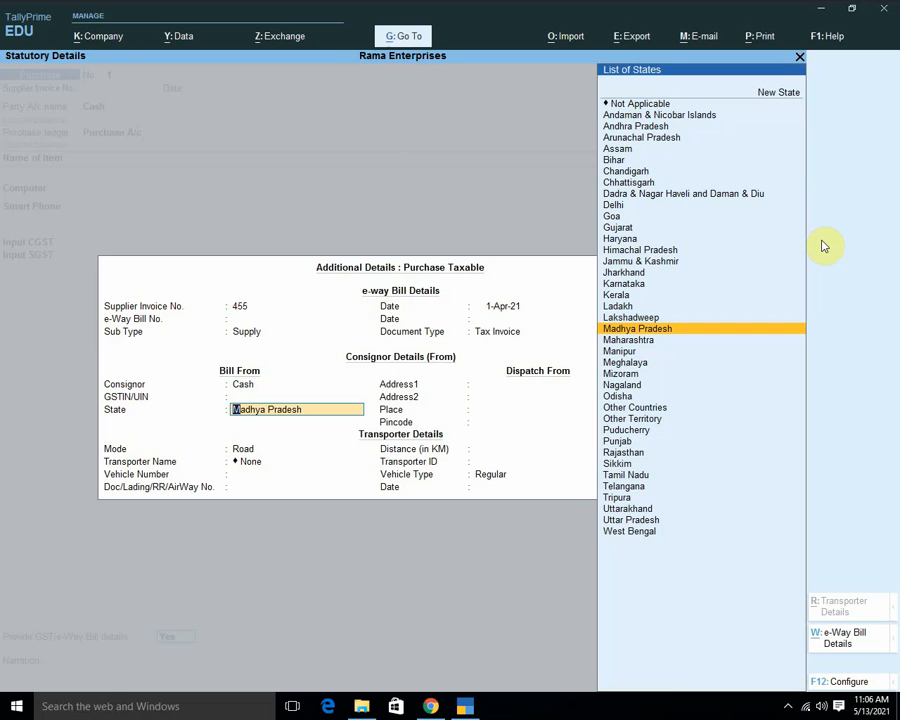
pyautogui.press('BackSpace')
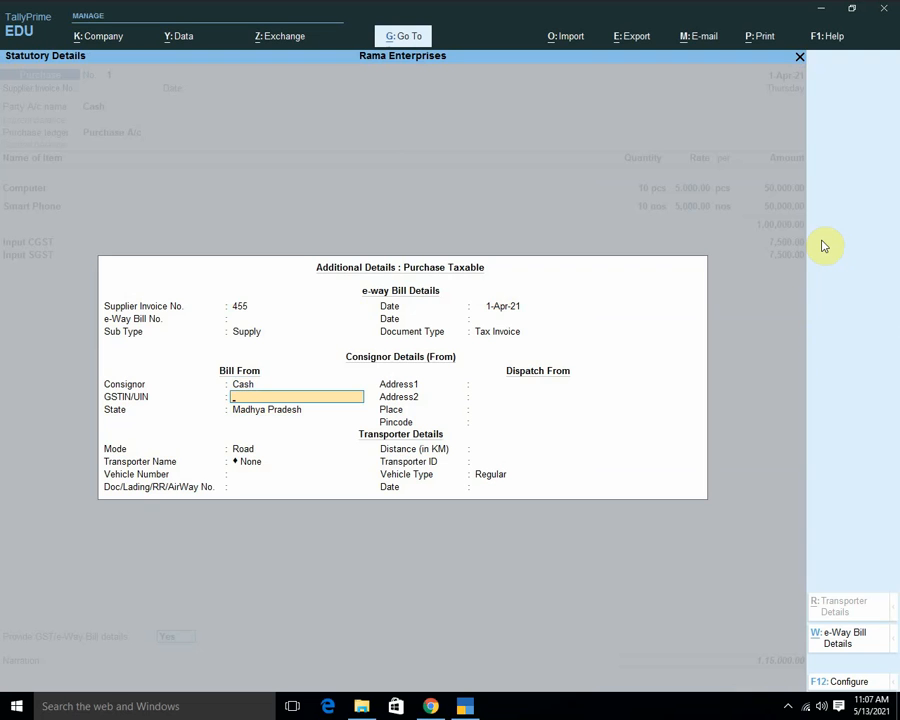
pyautogui.write('23AABCS1429B1Z2')
pyautogui.press('Return')
pyautogui.press('Return')
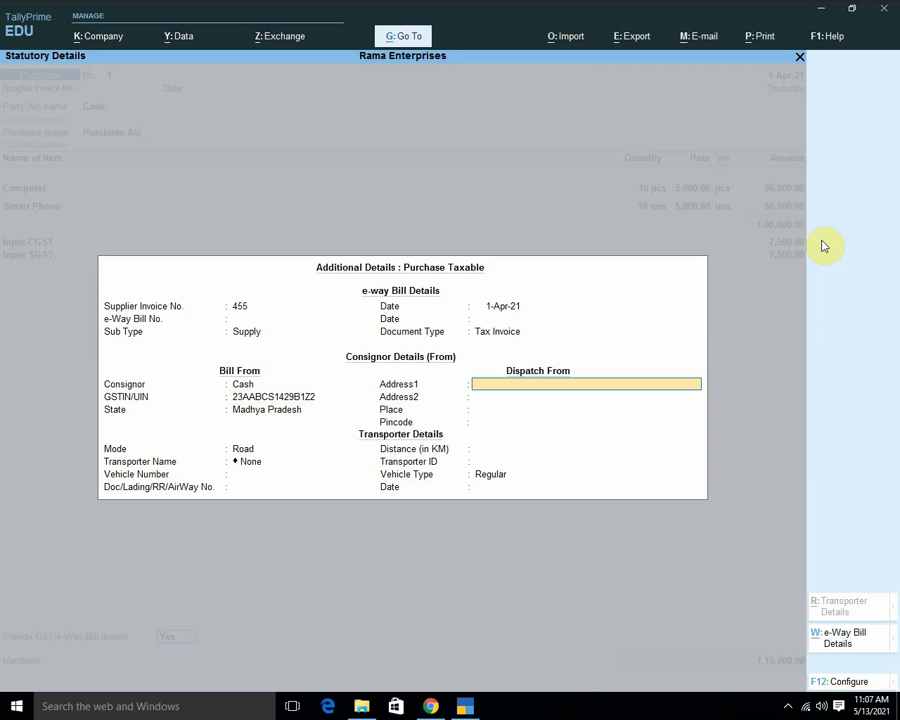
# Fill in both dispatch-from address lines and leave the place and pincode blank
pyautogui.press('Return')
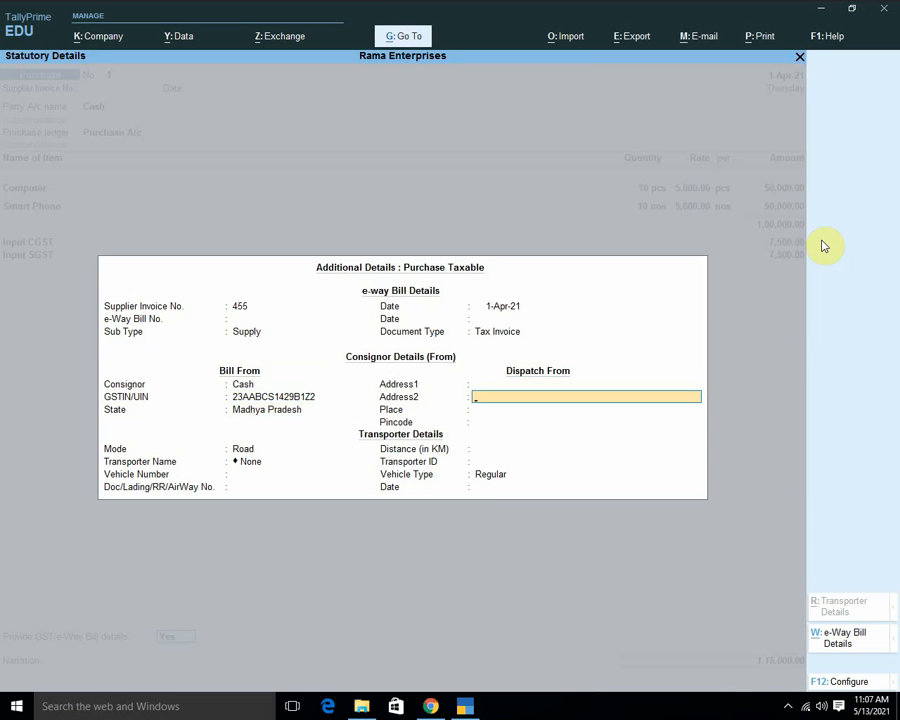
pyautogui.press('BackSpace')
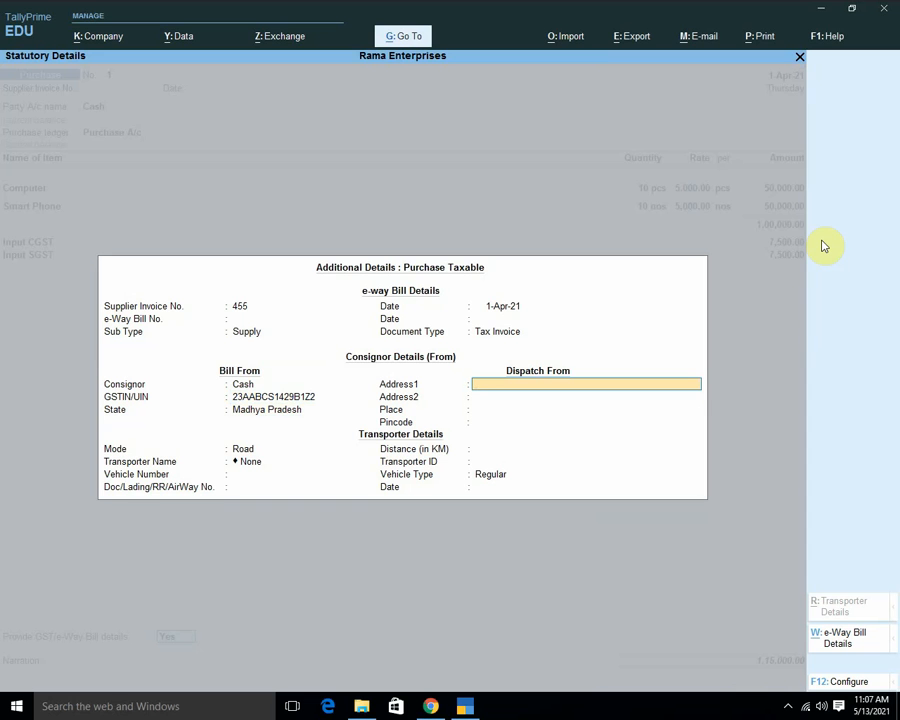
pyautogui.write('Banda')
pyautogui.press('Return')
pyautogui.write('Up')
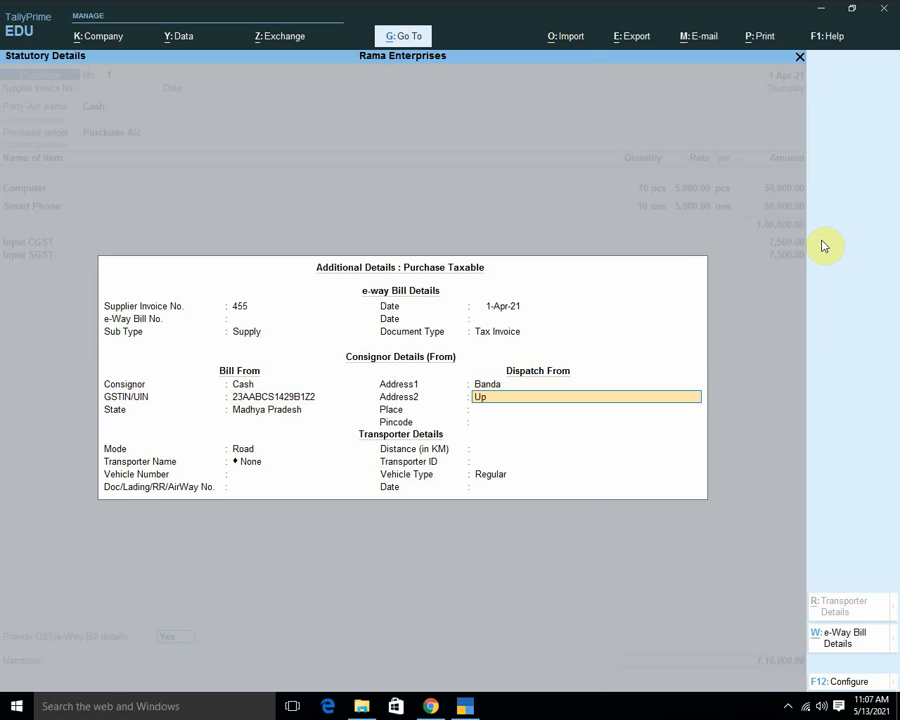
pyautogui.press('Return')
pyautogui.press('Return')
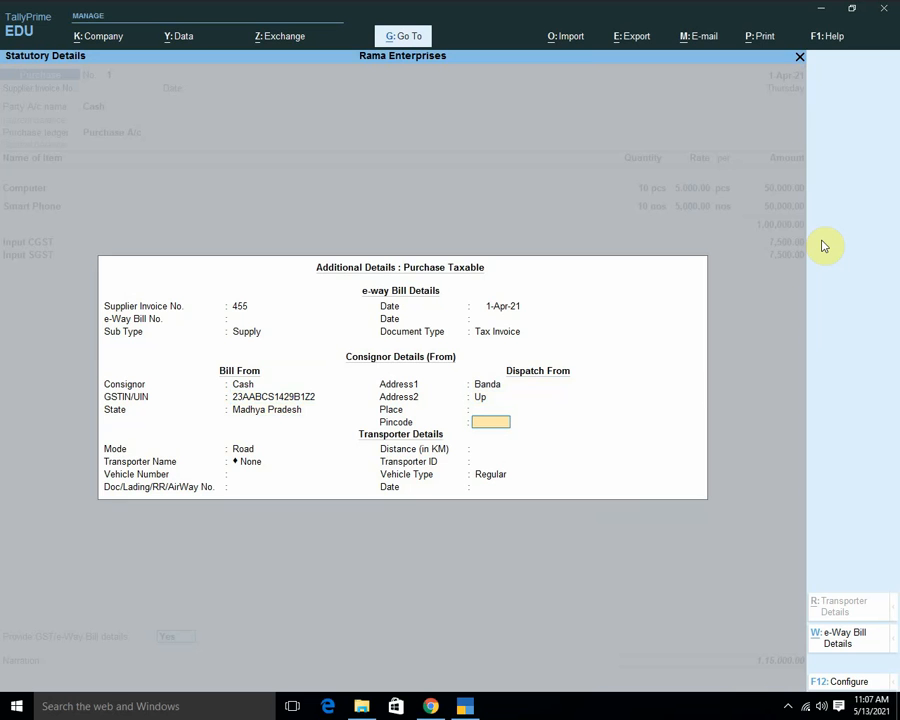
pyautogui.press('Return')
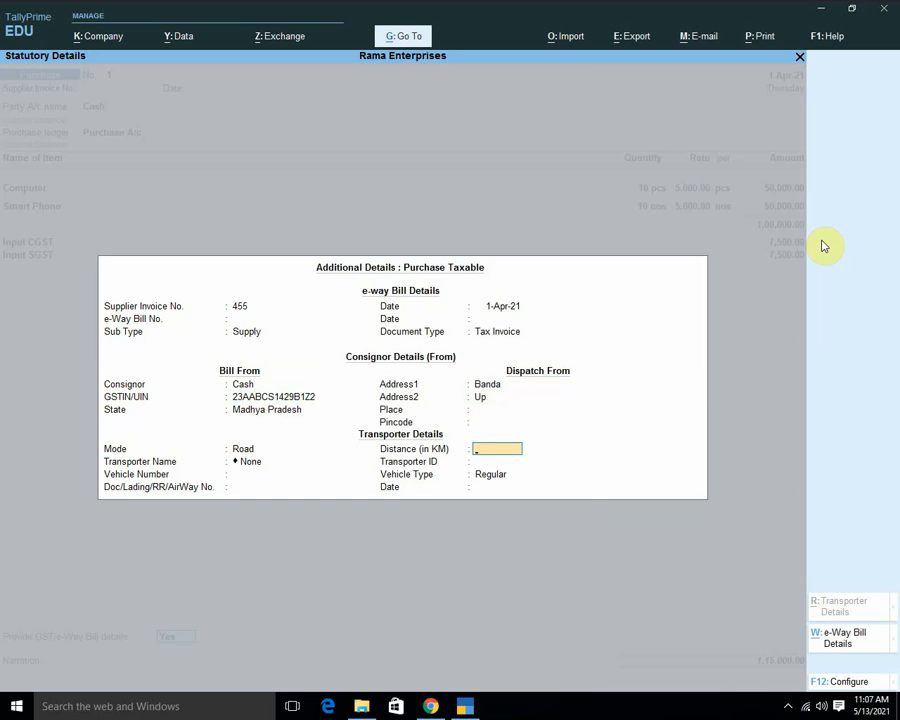
# Set the transport distance to 50 km and add a new transporter named Umesh Trasporter, leaving the transporter ID blank
pyautogui.write('50')
pyautogui.press('Return')
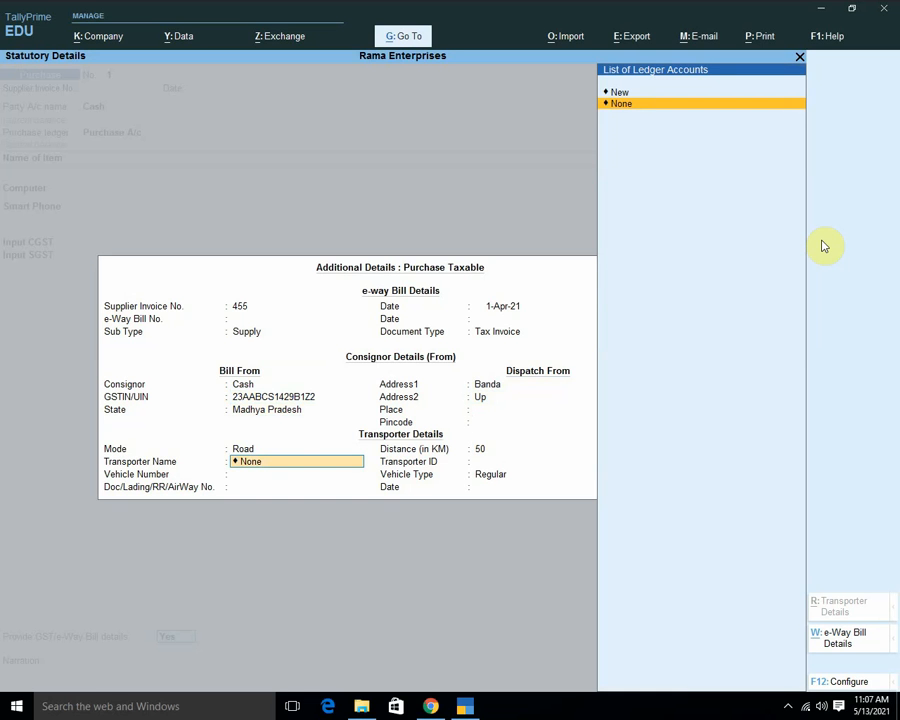
pyautogui.press('Up')
pyautogui.press('Return')
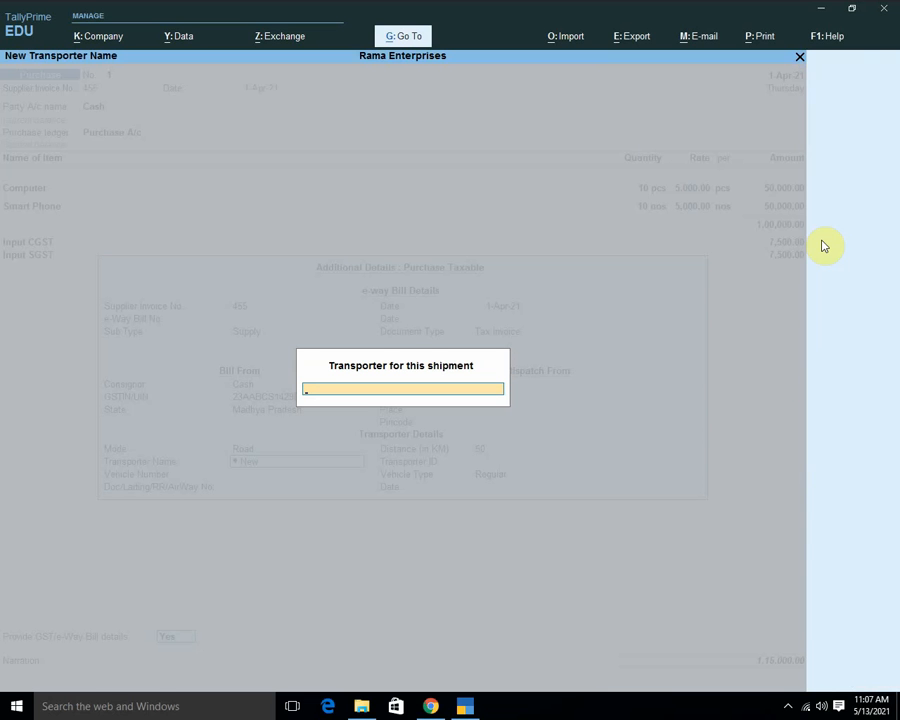
pyautogui.write('Umesh Trasporter')
pyautogui.press('Return')
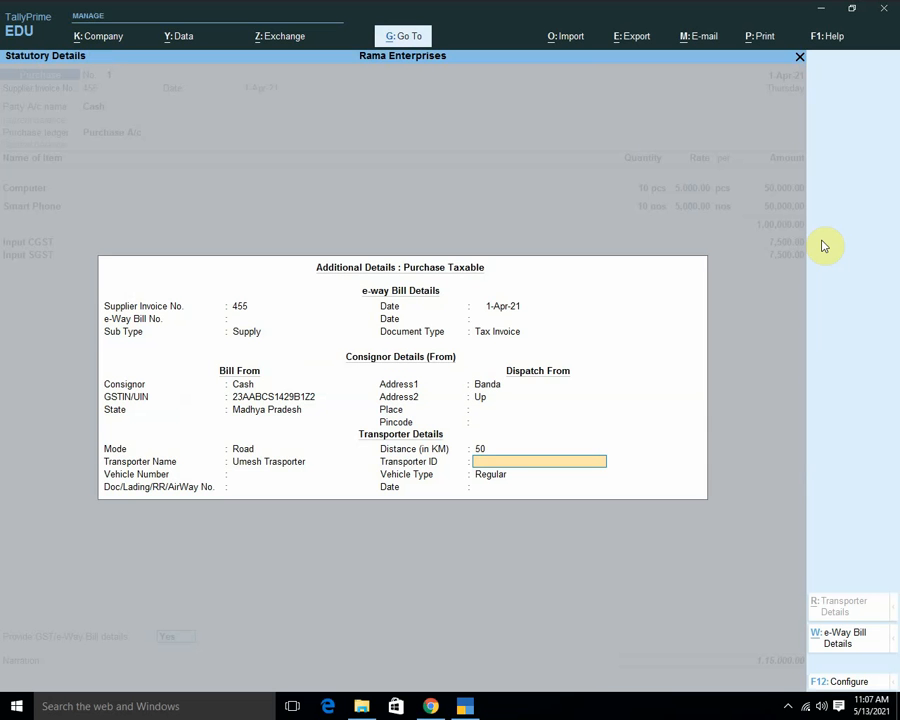
pyautogui.press('Return')
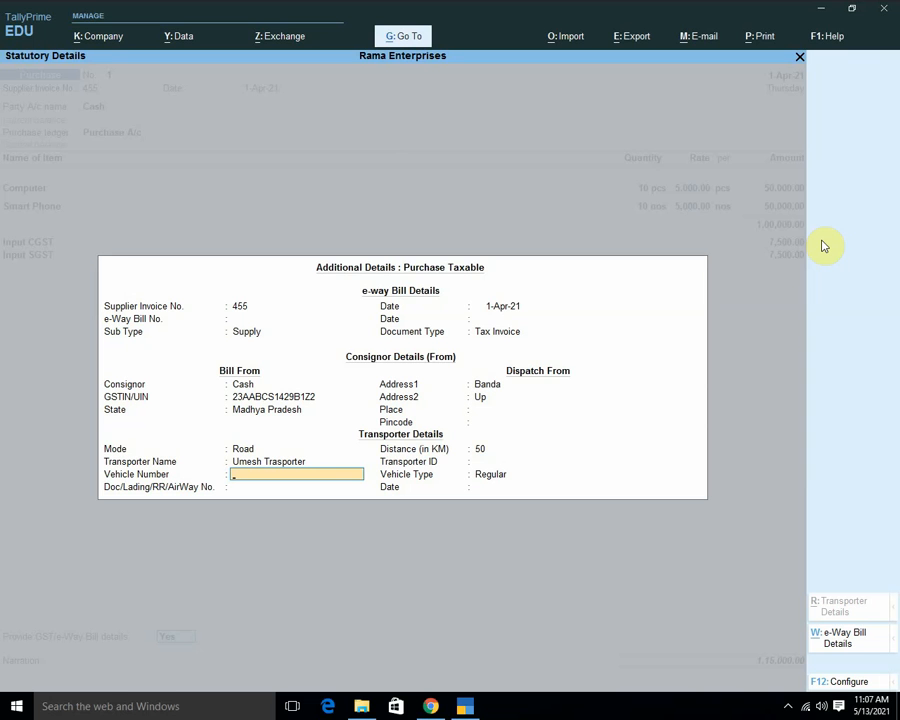
# Enter the vehicle number, keep the vehicle type Regular, and set the Doc/Lading/RR/AirWay number to 222 dated 1-Apr-21
pyautogui.write('MP19MJK4555')
pyautogui.press('Return')
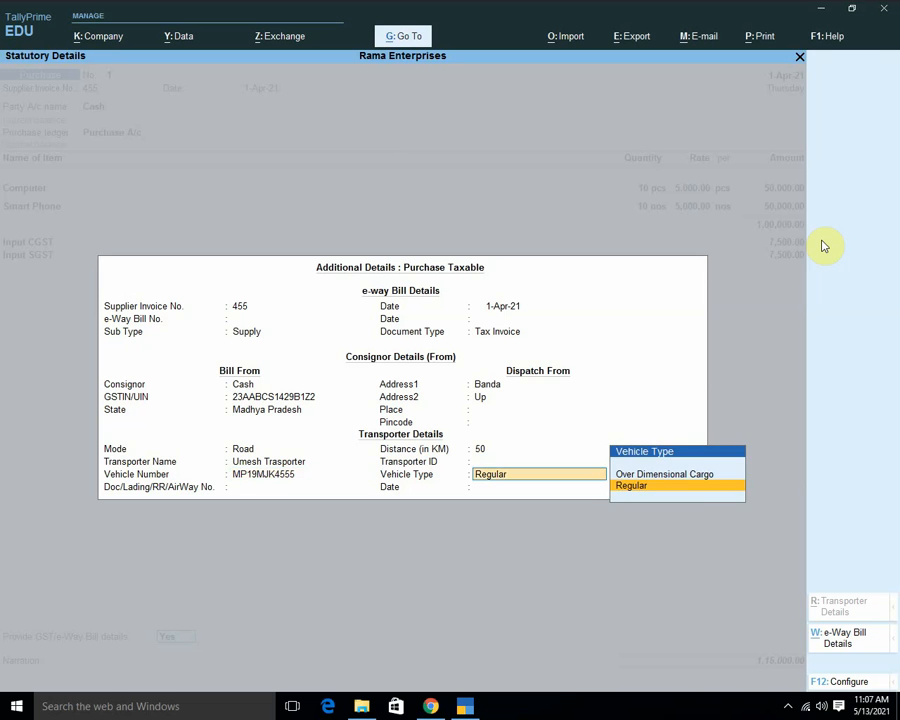
pyautogui.press('Return')
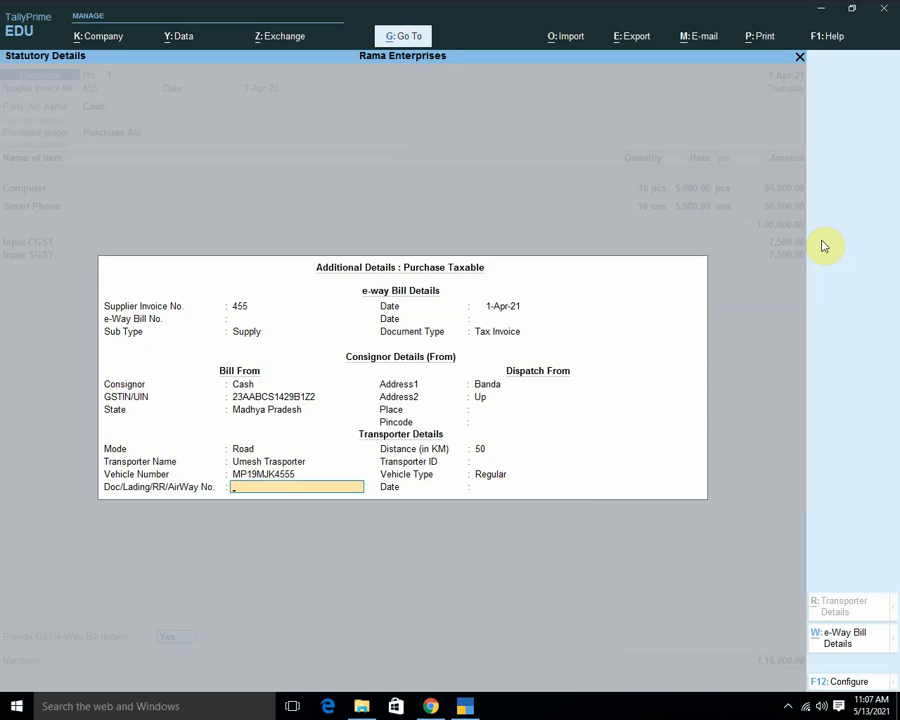
pyautogui.write('222')
pyautogui.press('Return')
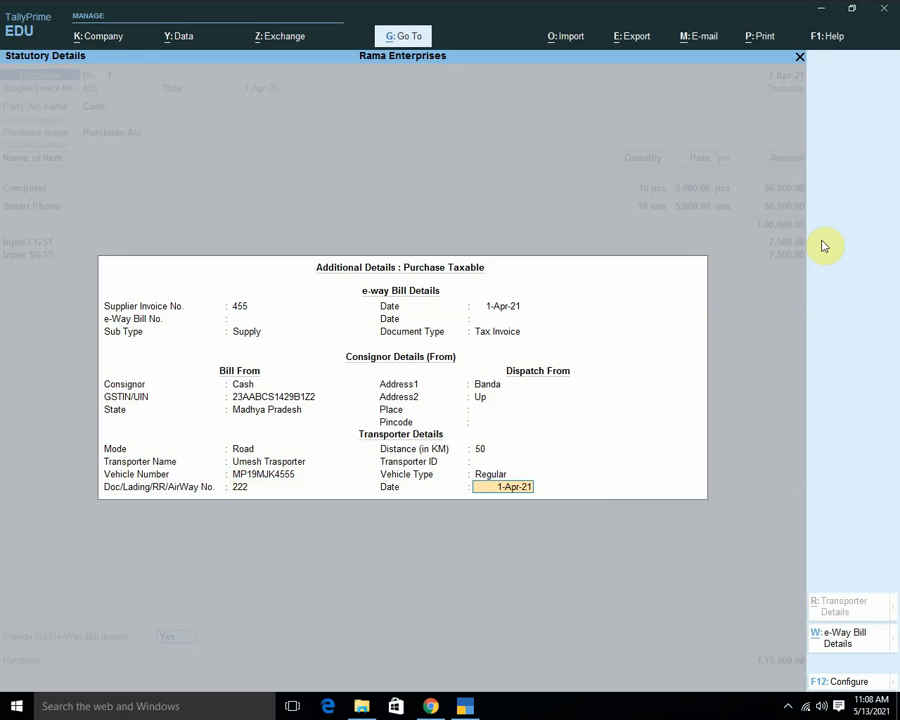
pyautogui.press('Return')
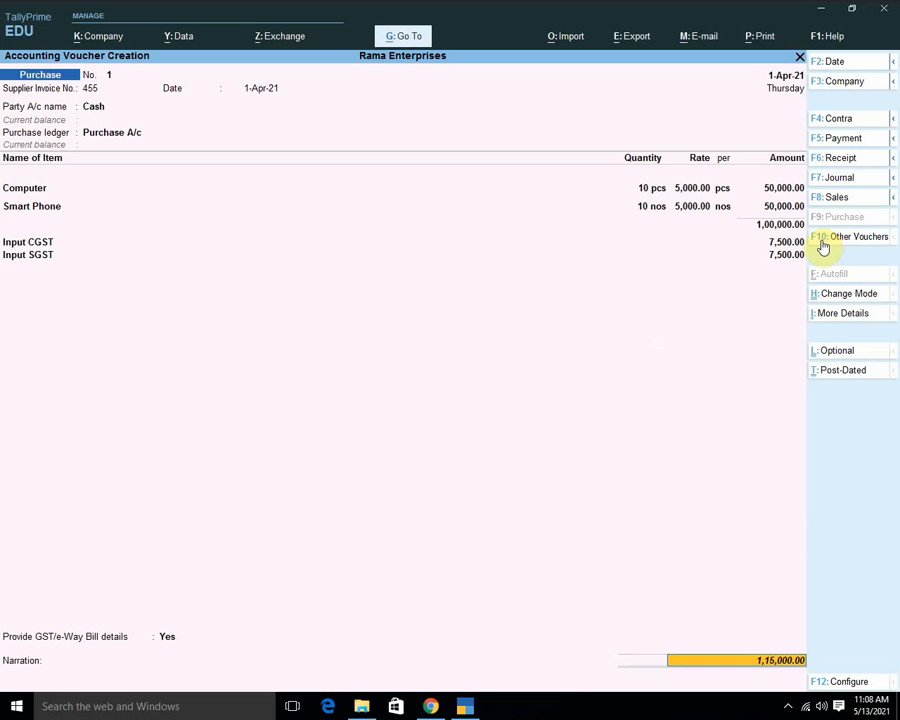
# Leave the narration blank and print the current purchase voucher to a PDF file named rama
pyautogui.press('Return')
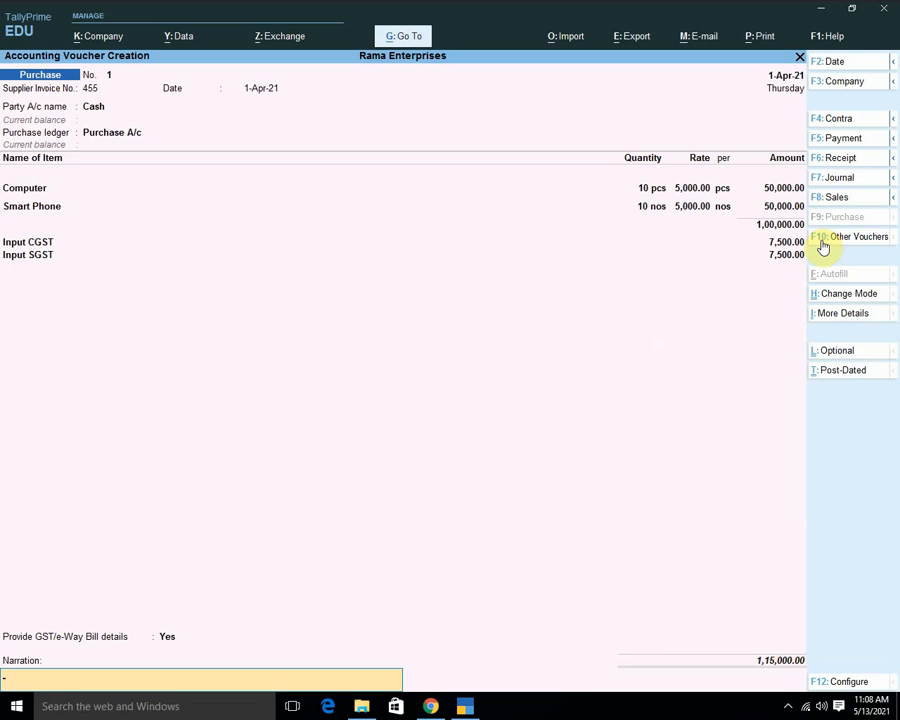
pyautogui.hotkey('alt', 'p')
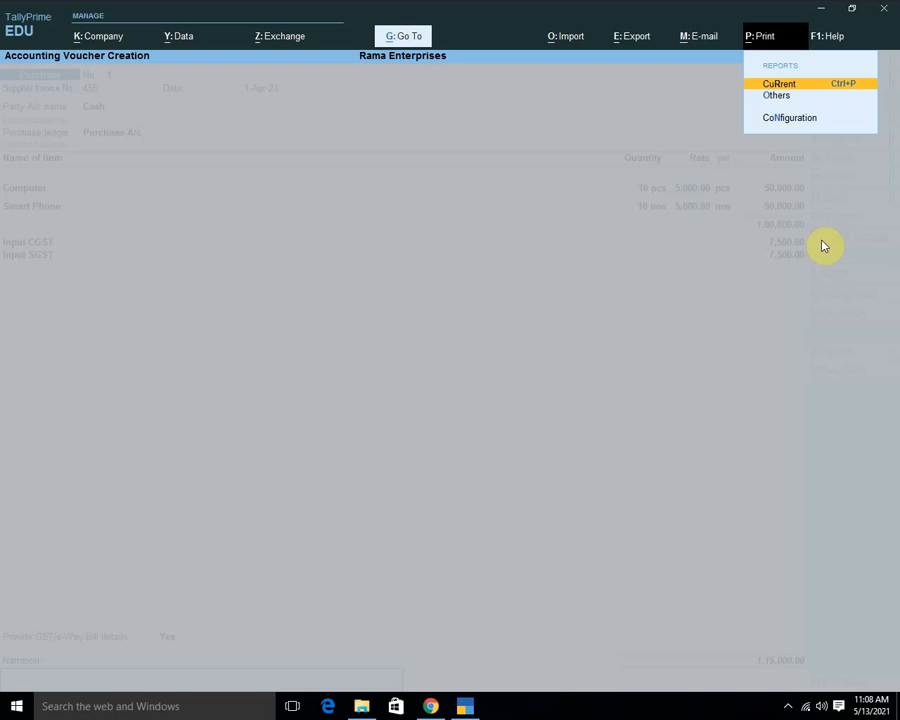
pyautogui.press('Return')
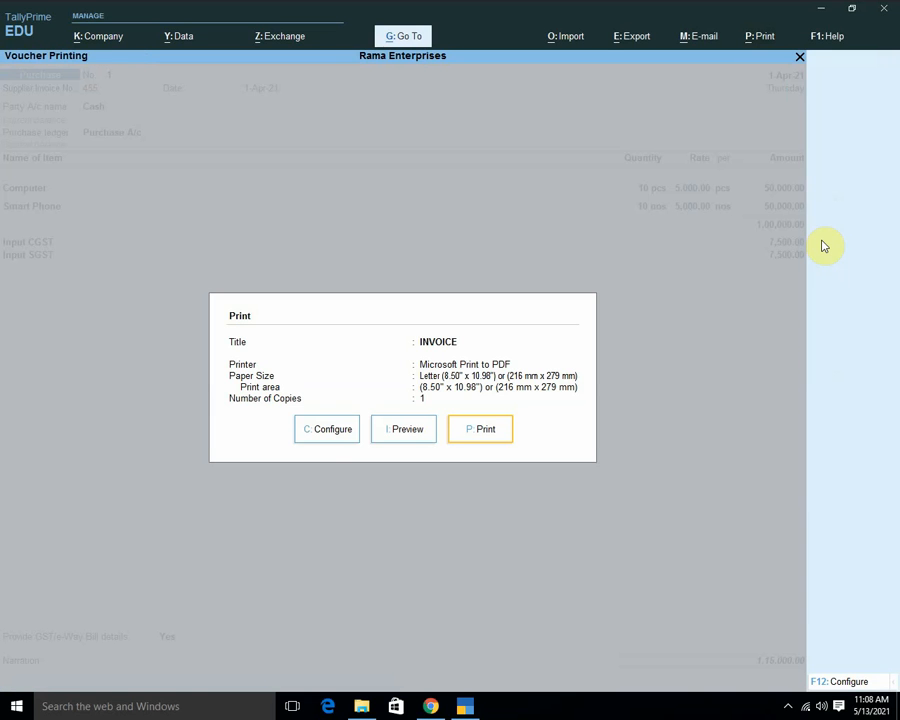
pyautogui.press('p')
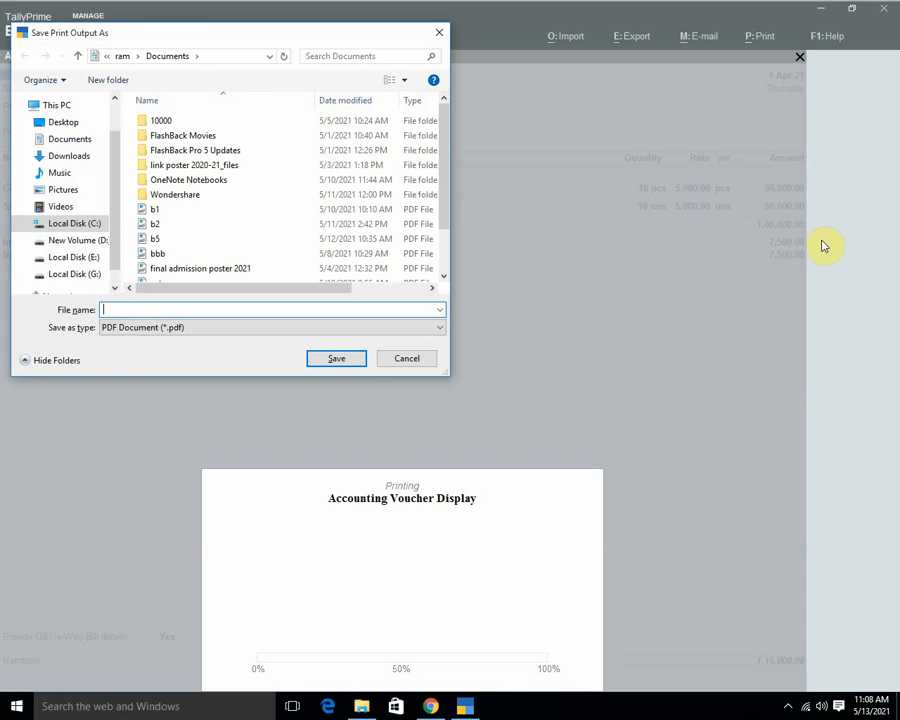
pyautogui.write('rama')
pyautogui.press('Return')
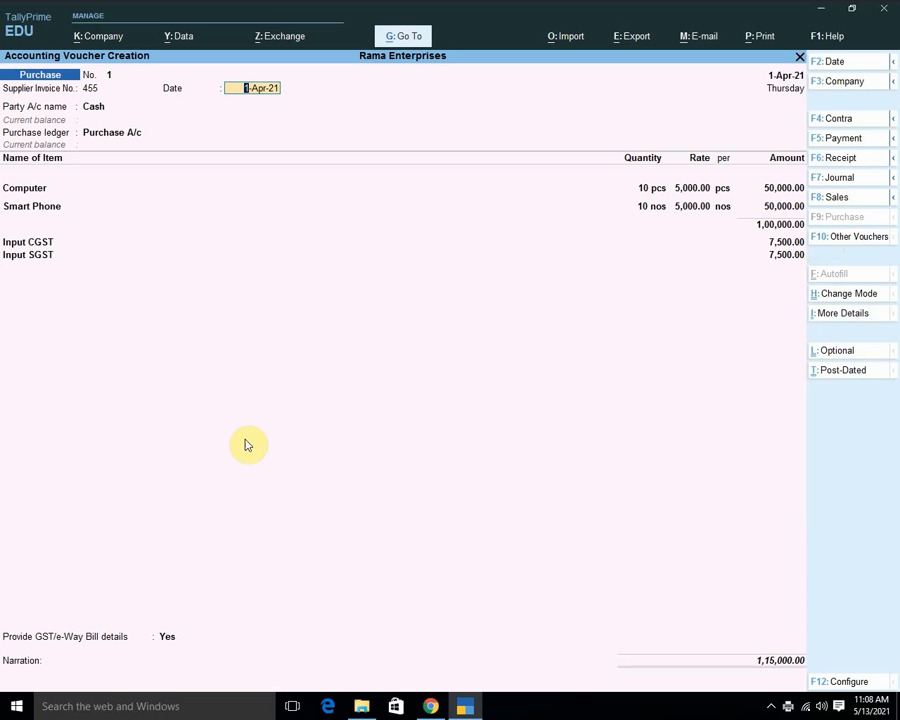
# Switch to File Explorer, open the Documents folder, and view the bbb PDF before closing it
pyautogui.click(363, 707)
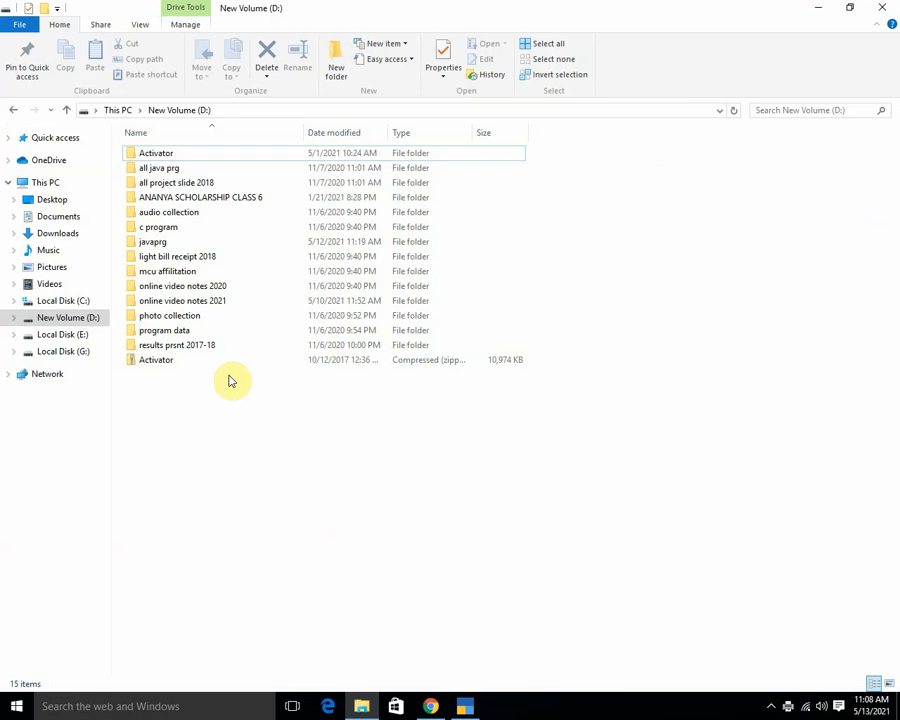
pyautogui.click(60, 215)
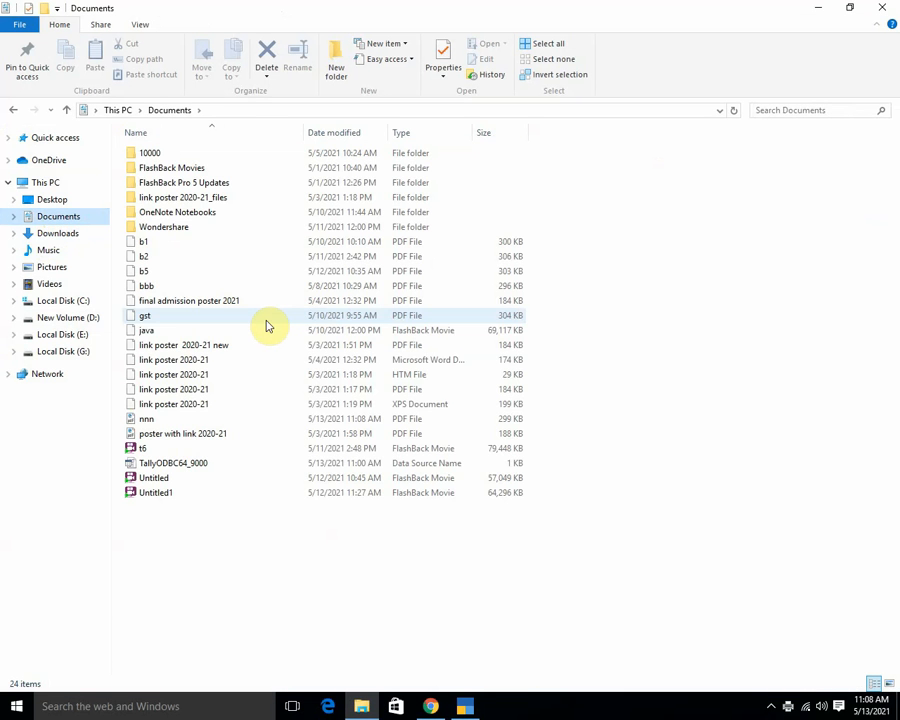
pyautogui.doubleClick(158, 287)
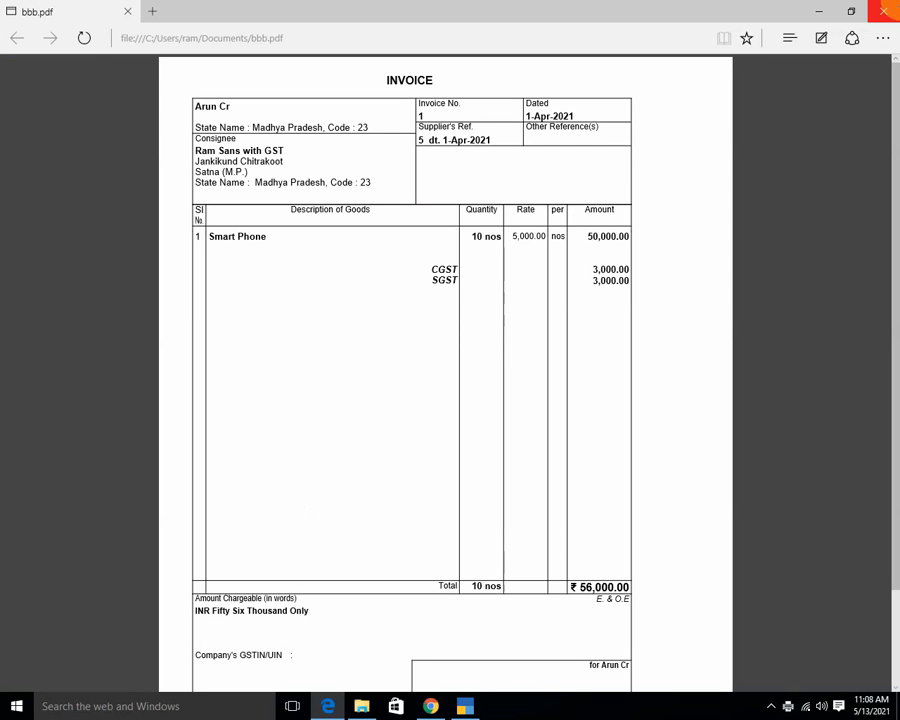
pyautogui.click(887, 12)
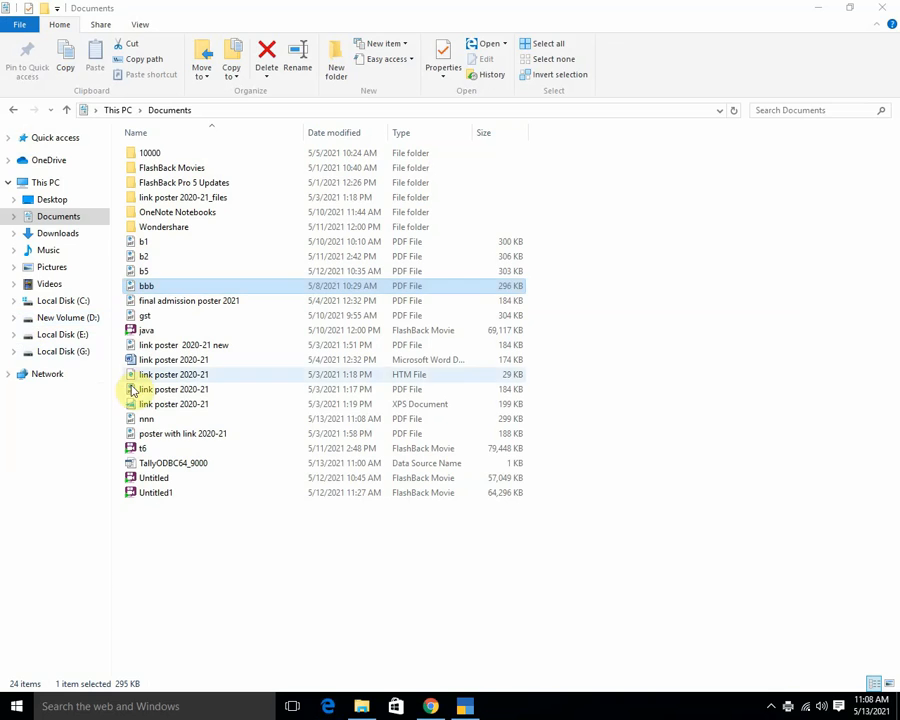
# Open nnn.pdf from Documents, review the printed purchase invoice, and return to the purchase voucher in TallyPrime
pyautogui.doubleClick(141, 420)
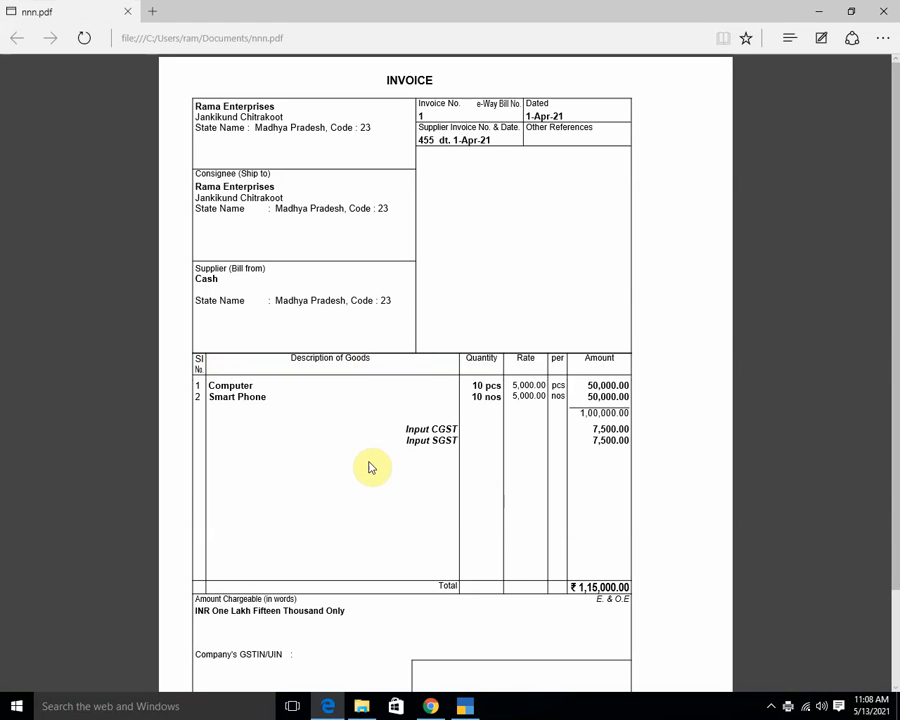
pyautogui.scroll(-2, 506, 366)
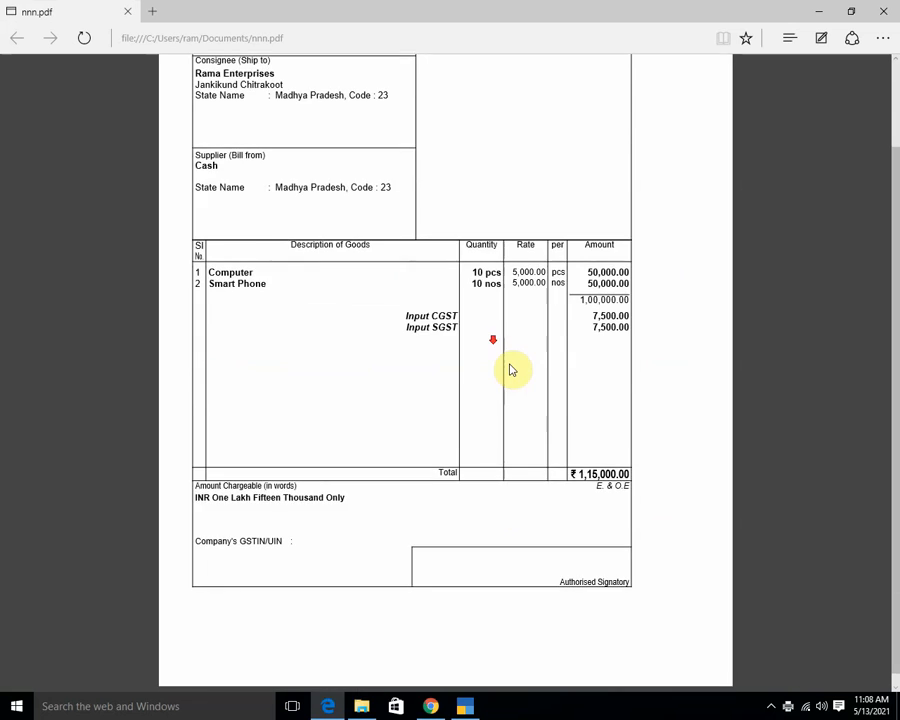
pyautogui.scroll(2, 510, 356)
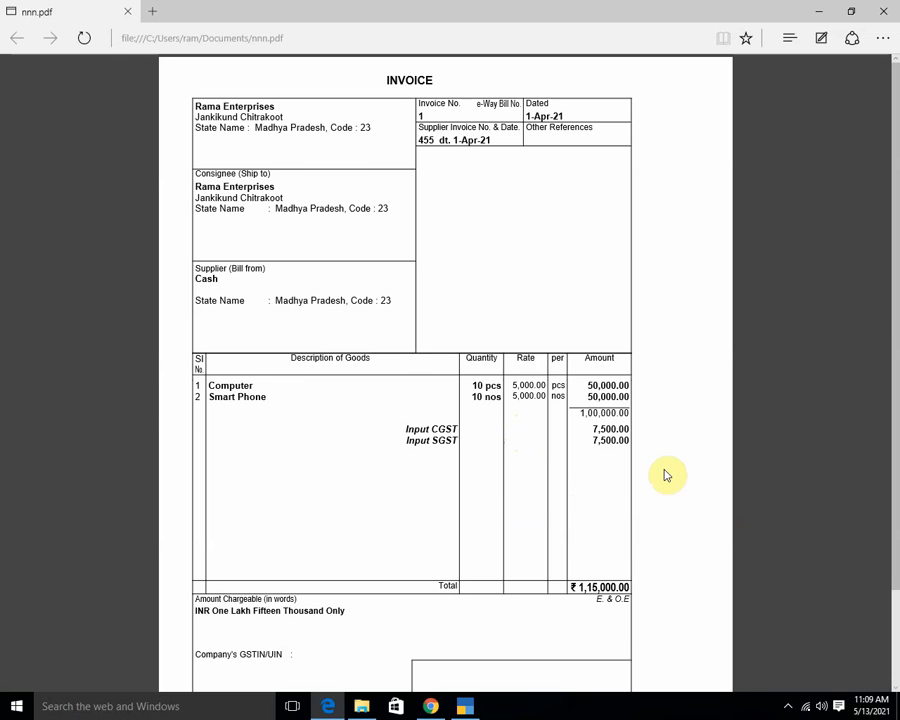
pyautogui.click(822, 14)
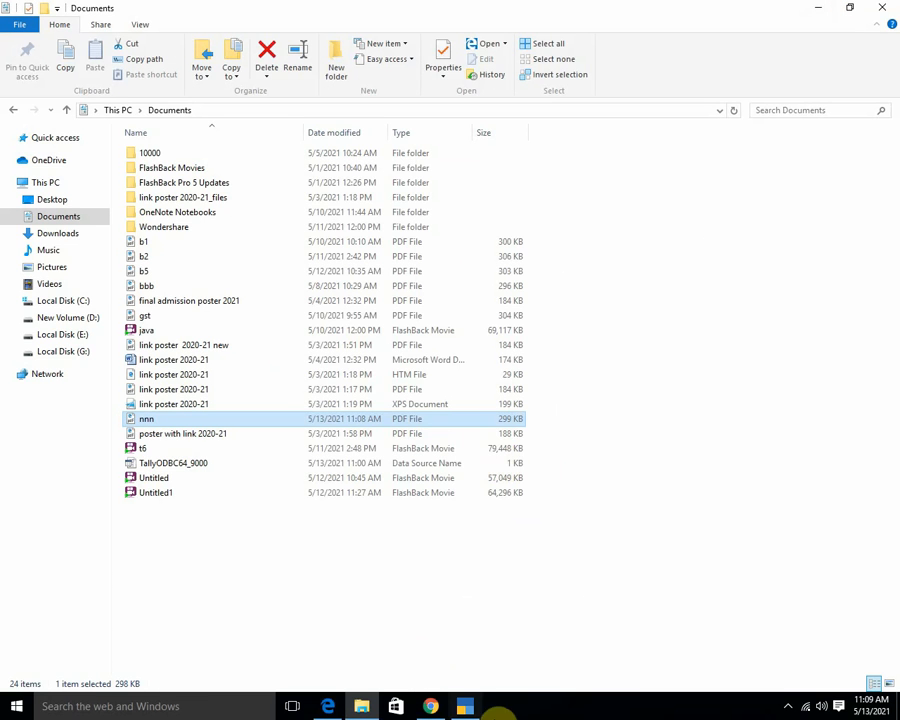
pyautogui.click(463, 708)
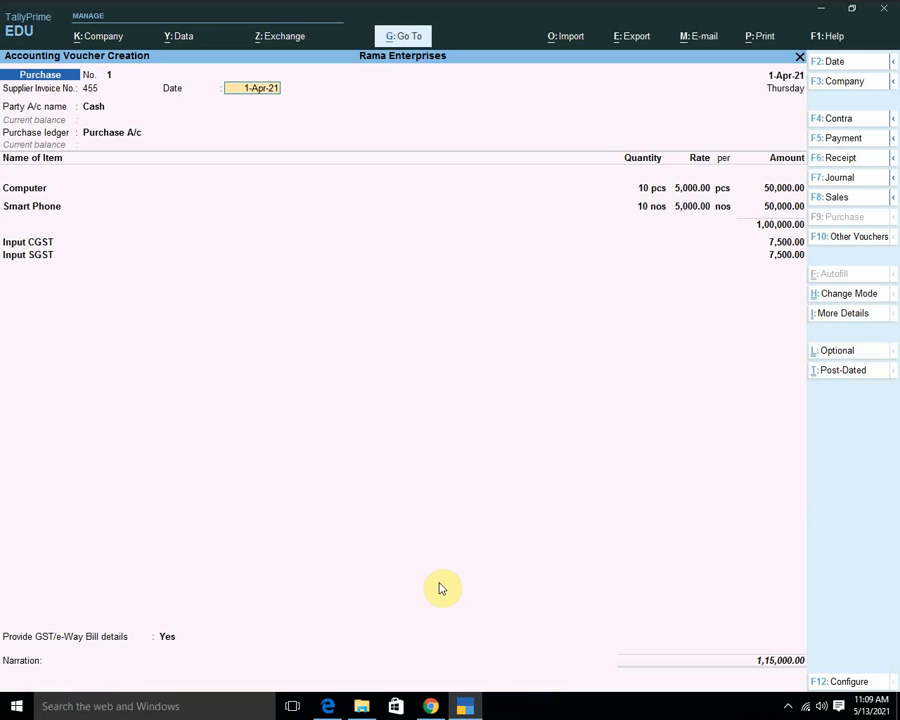
# Keep the supplier invoice date and the Cash party, leave the receipt details blank, and retain the supplier's name, state and country
pyautogui.press('Return')
pyautogui.press('Return')
pyautogui.press('Return')
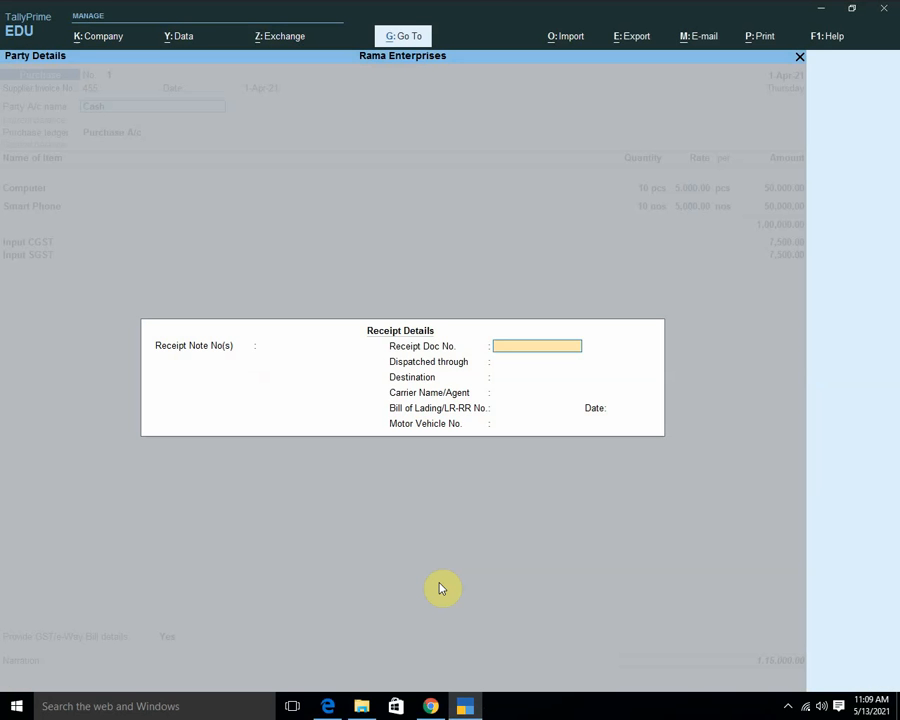
pyautogui.press('Return')
pyautogui.press('Return')
pyautogui.press('Return')
pyautogui.press('Return')
pyautogui.press('Return')
pyautogui.press('Return')
pyautogui.press('Return')
pyautogui.press('Return')
pyautogui.press('Return')
pyautogui.press('Return')
pyautogui.press('Return')
pyautogui.press('Return')
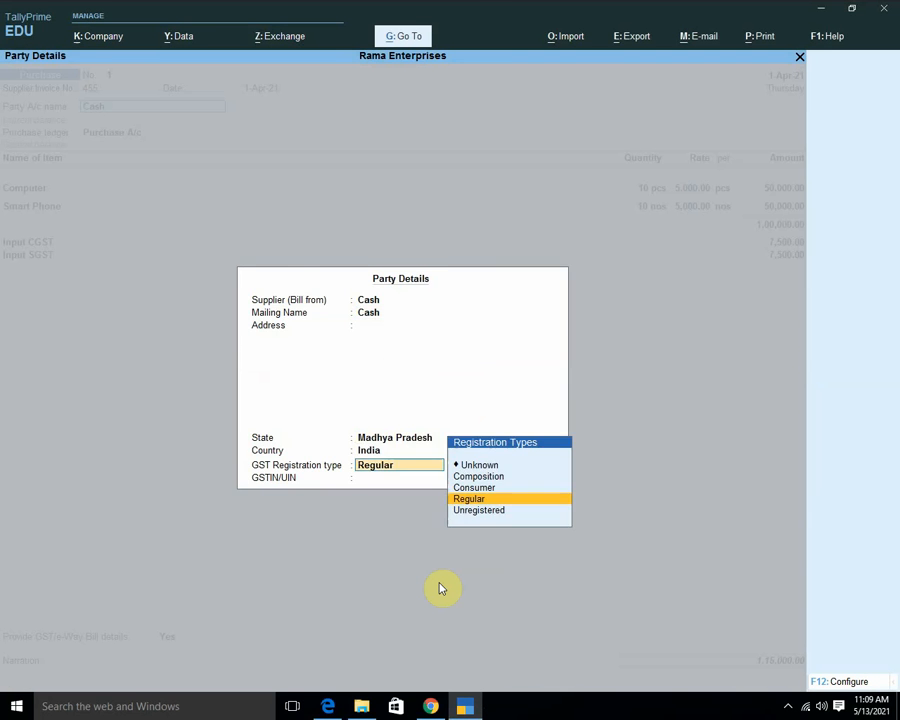
# Keep the Regular GST registration type, the Purchase A/c ledger, and the Computer and Smart Phone item lines
pyautogui.press('Return')
pyautogui.press('Return')
pyautogui.press('Return')
pyautogui.press('Return')
pyautogui.press('Return')
pyautogui.press('Return')
pyautogui.press('Return')
pyautogui.press('Return')
pyautogui.press('Return')
pyautogui.press('Return')
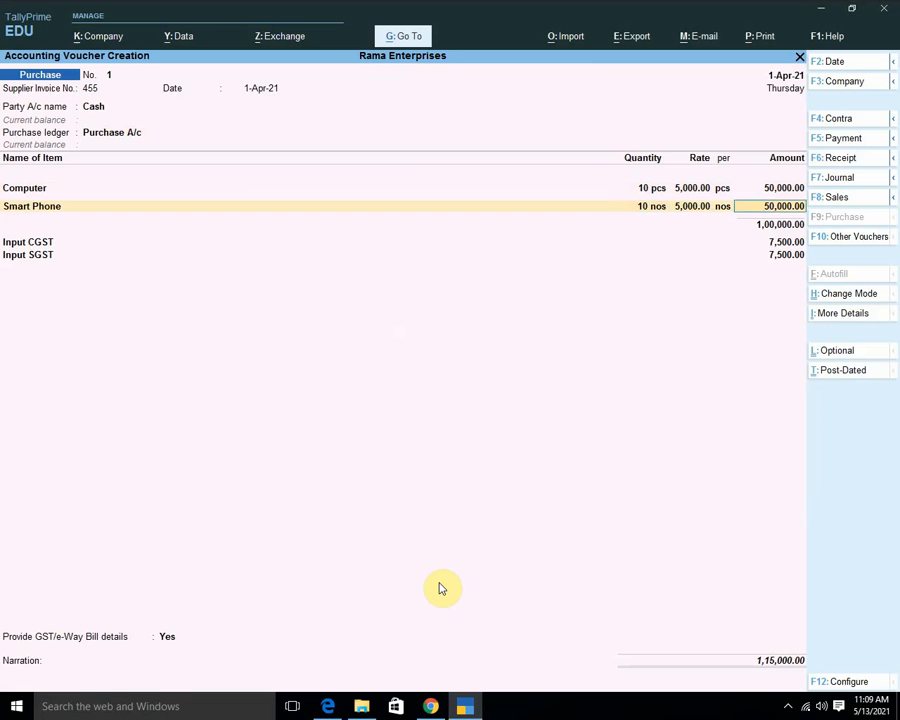
# Retain the Input CGST and Input SGST lines, keep GST/e-Way Bill details at Yes, and keep the e-way bill fields unchanged
pyautogui.press('Return')
pyautogui.press('Return')
pyautogui.press('Return')
pyautogui.press('Return')
pyautogui.press('Return')
pyautogui.press('Return')
pyautogui.press('Return')
pyautogui.press('Return')
pyautogui.press('Return')
pyautogui.press('Return')
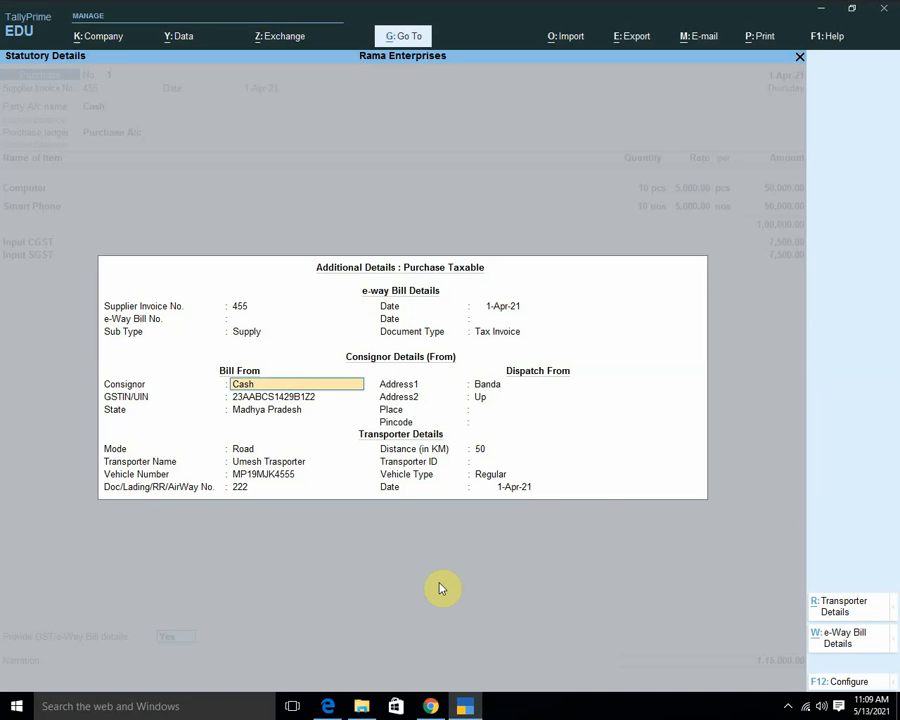
# Keep the consignor, dispatch and transporter details, leave the narration blank, and save the purchase voucher
pyautogui.press('Return')
pyautogui.press('Return')
pyautogui.press('Return')
pyautogui.press('Return')
pyautogui.press('Return')
pyautogui.press('Return')
pyautogui.press('Return')
pyautogui.press('Return')
pyautogui.press('Return')
pyautogui.press('Return')
pyautogui.press('Return')
pyautogui.press('Return')
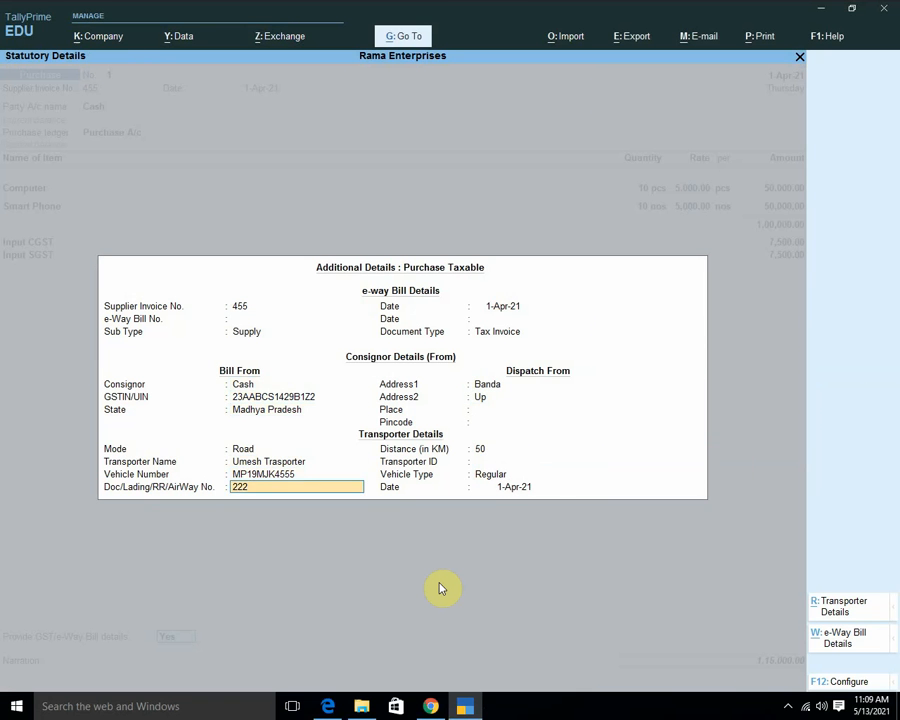
pyautogui.press('Return')
pyautogui.press('Return')
pyautogui.press('Return')
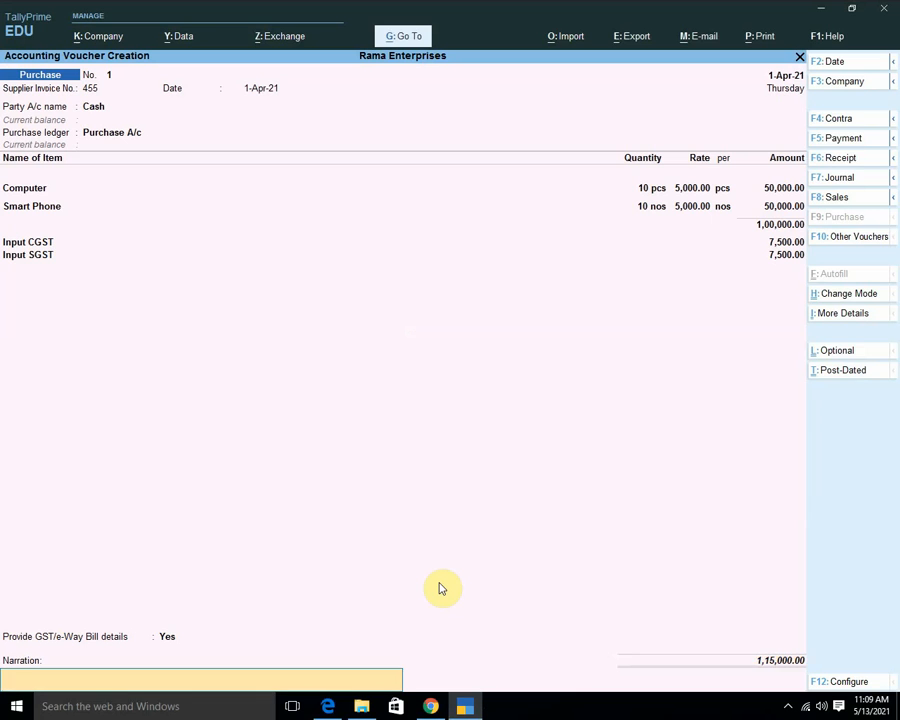
pyautogui.press('Return')
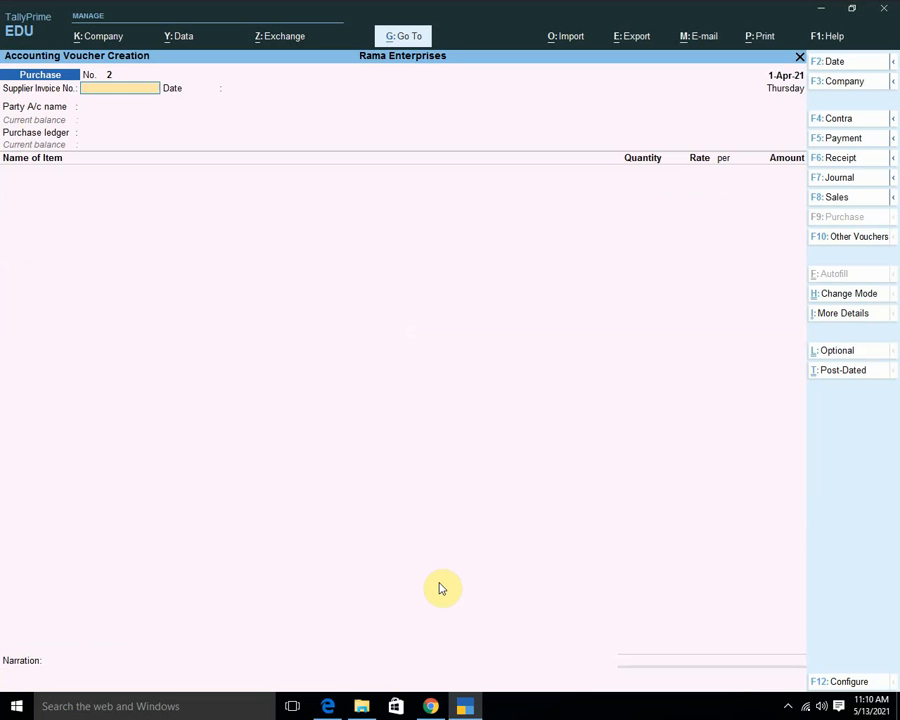
# Start a sales voucher with Cash as the party and leave all dispatch details blank
pyautogui.press('F8')
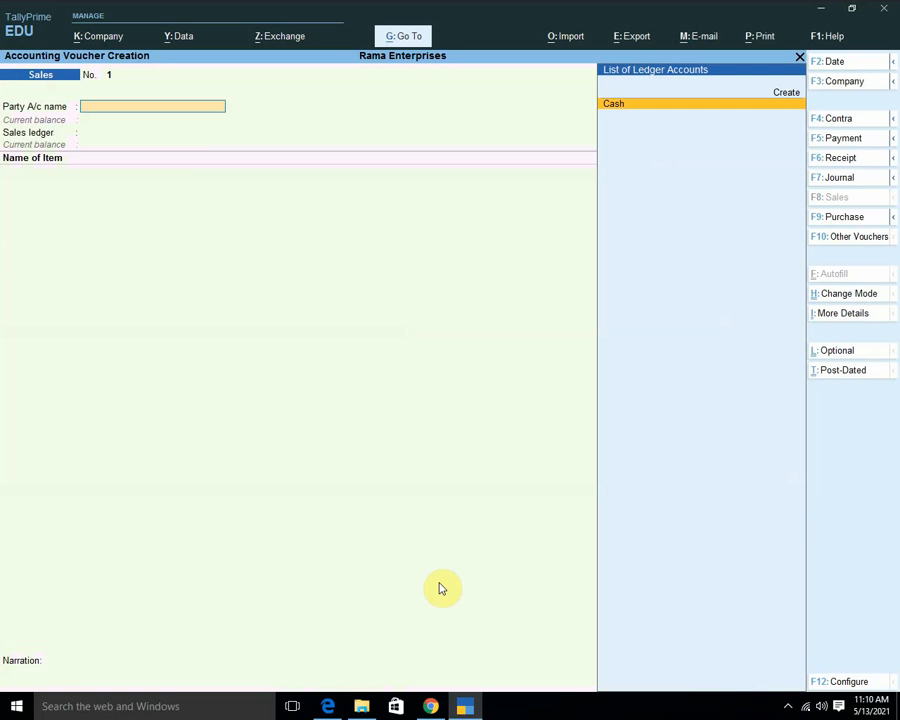
pyautogui.press('Return')
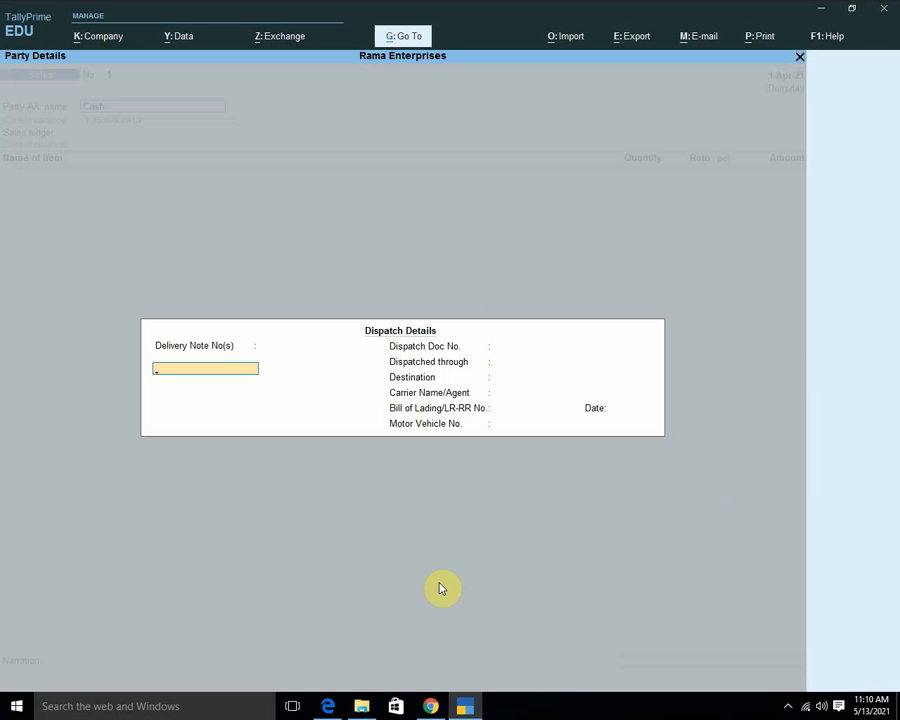
pyautogui.press('Return')
pyautogui.press('Return')
pyautogui.press('Return')
pyautogui.press('Return')
pyautogui.press('Return')
pyautogui.press('Return')
pyautogui.press('Return')
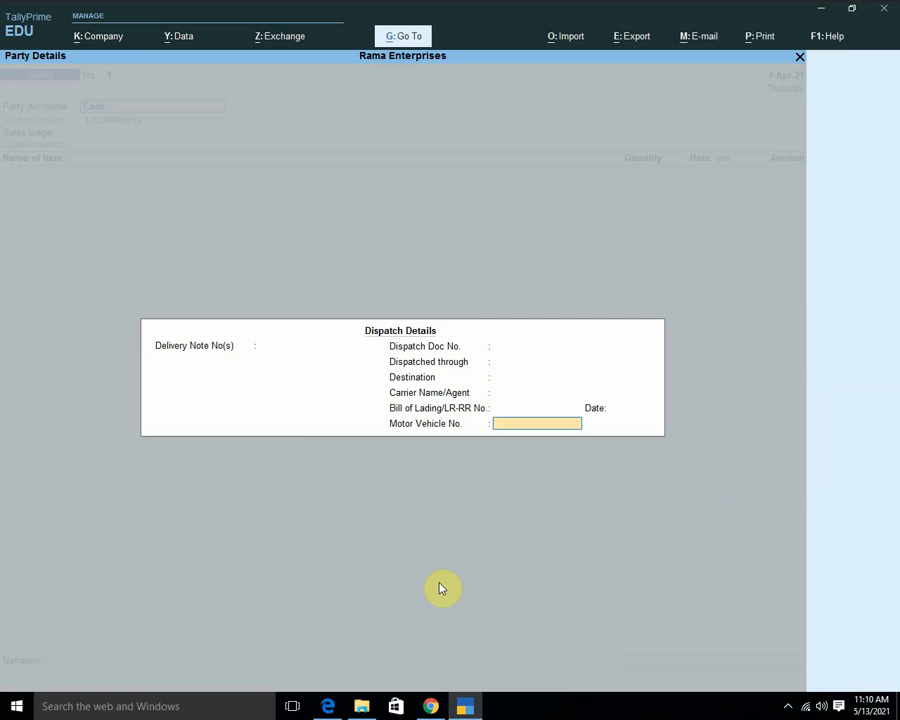
pyautogui.press('Return')
# Keep the buyer as Unregistered with Madhya Pradesh as place of supply, and use Sales A/c as the sales ledger
pyautogui.press('Return')
pyautogui.press('Return')
pyautogui.press('Return')
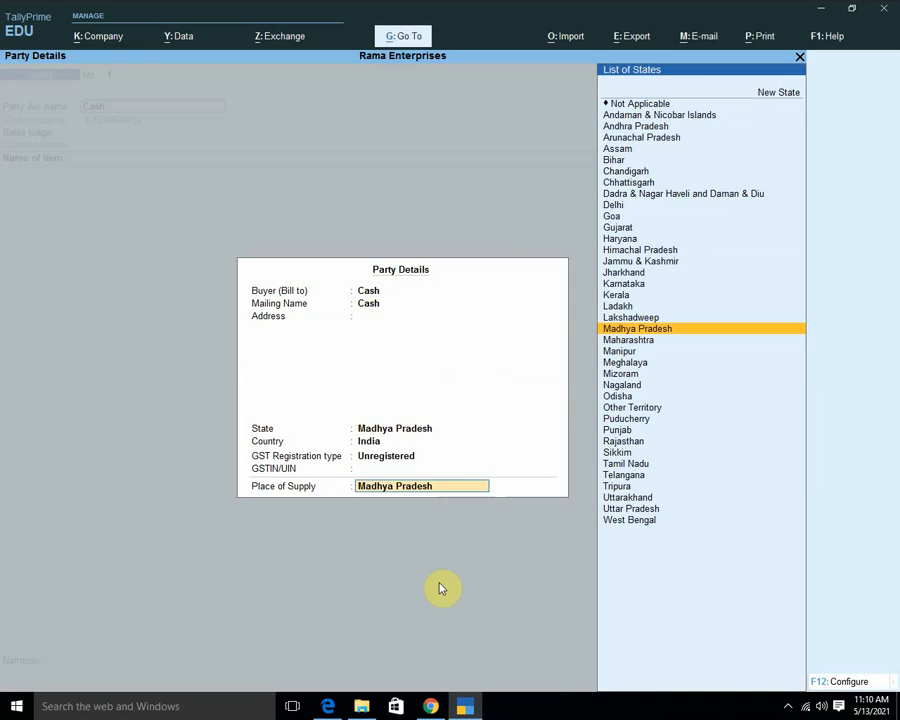
pyautogui.press('Return')
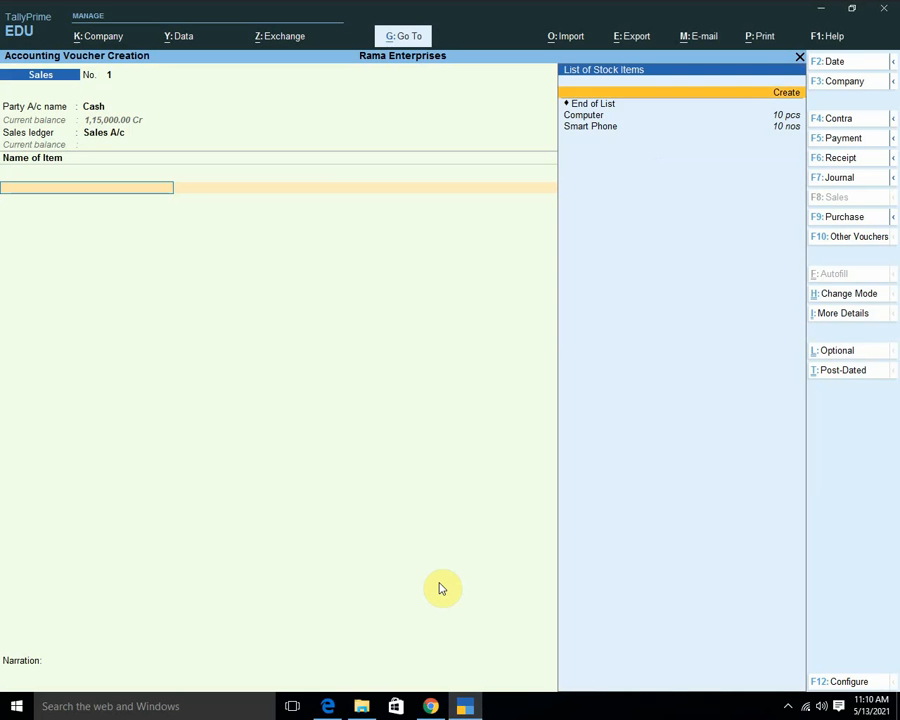
# Add the Computer item to the sale with a quantity of 2 pcs at a rate of 10,000
pyautogui.press('Down')
pyautogui.press('Return')
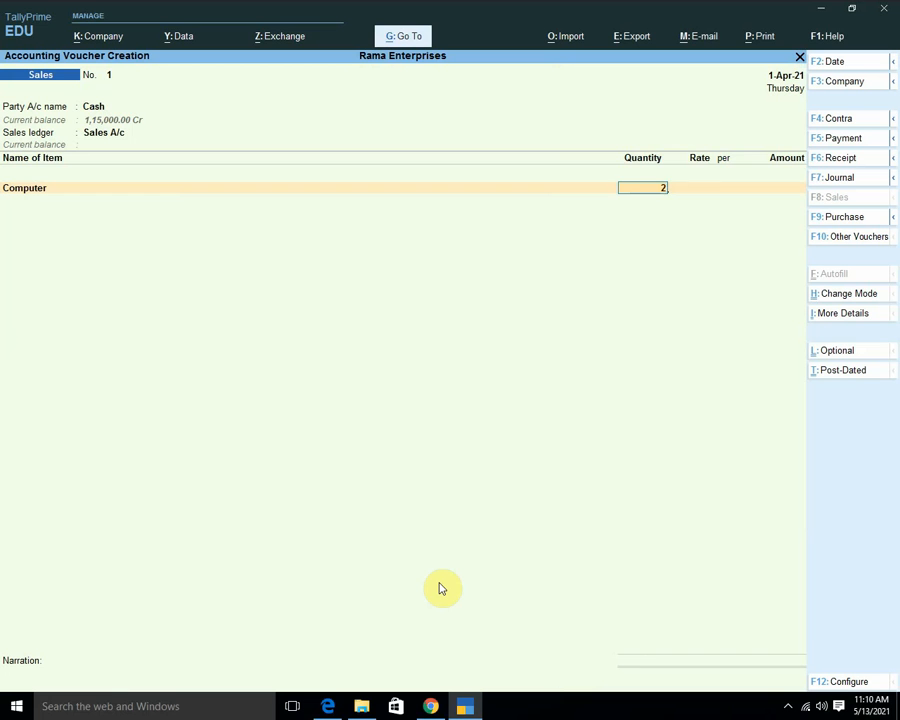
pyautogui.write('2')
pyautogui.press('Return')
pyautogui.write('1000')
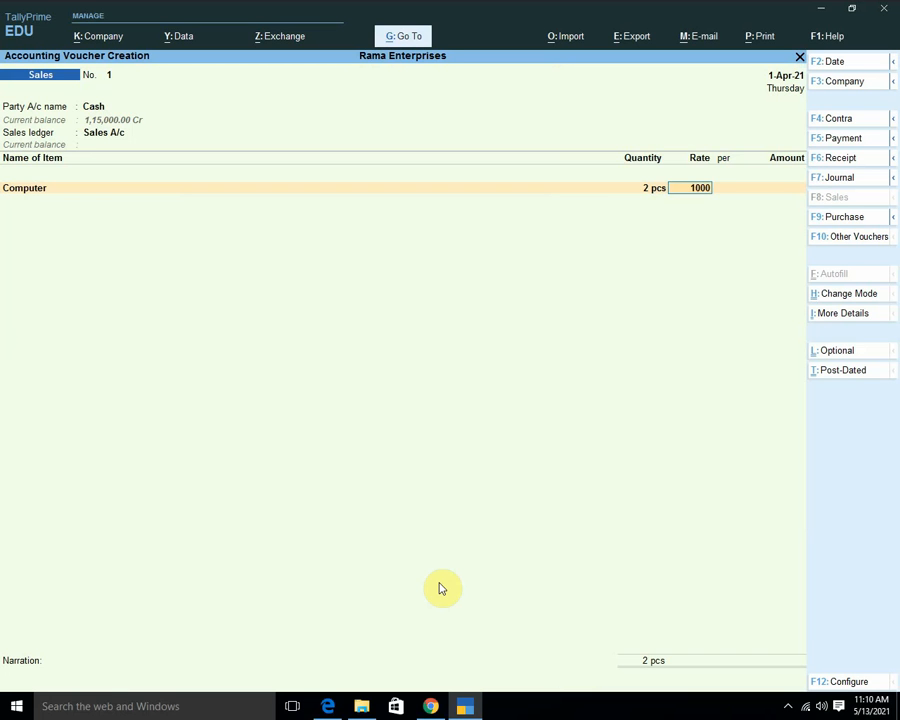
pyautogui.write('0')
pyautogui.press('Return')
pyautogui.press('Return')
pyautogui.press('Return')
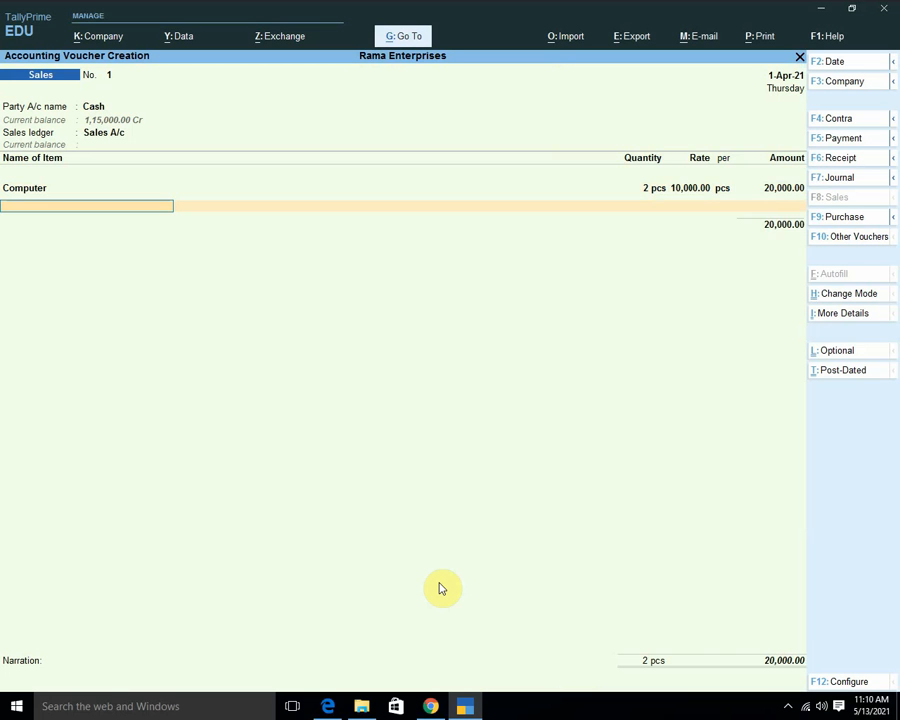
pyautogui.press('Down')
pyautogui.press('Down')
pyautogui.press('Down')
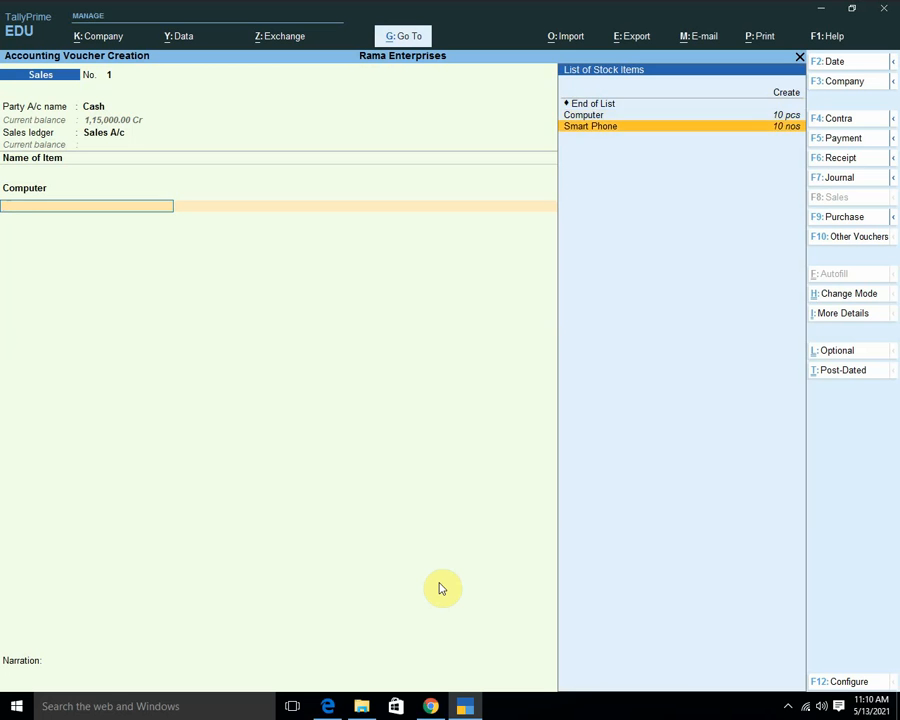
pyautogui.press('Return')
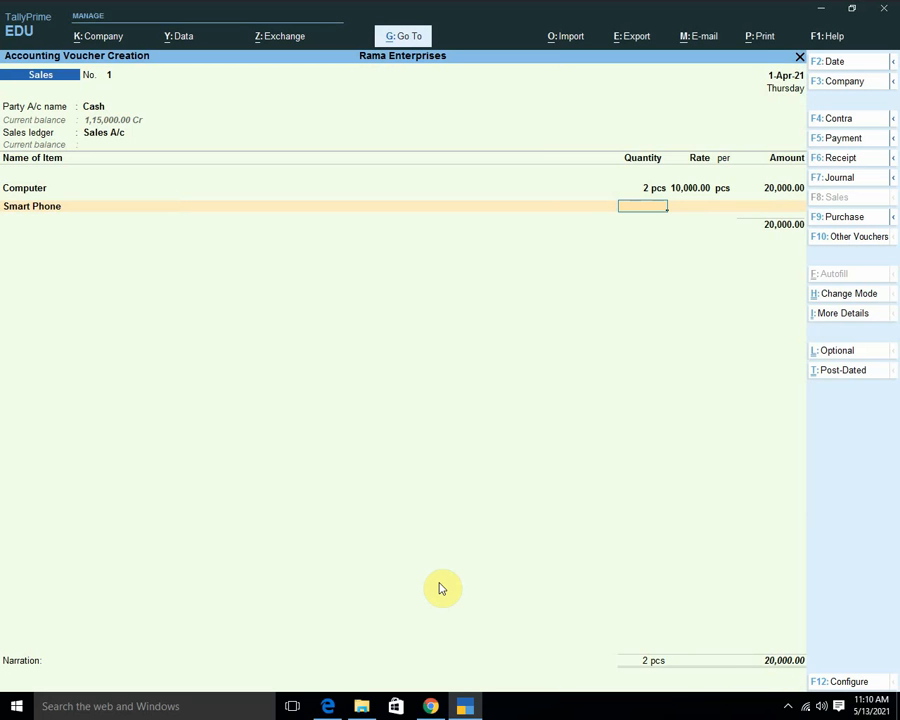
pyautogui.press('BackSpace')
# End the item list after Computer and start a new ledger named Output CGST under Duties & Taxes
pyautogui.press('Up')
pyautogui.press('Up')
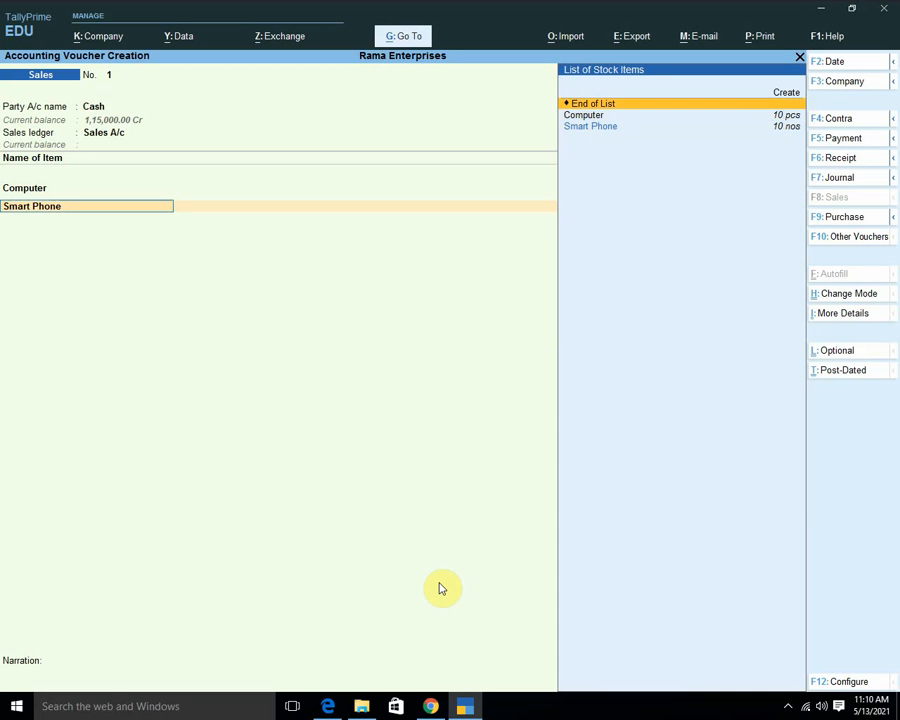
pyautogui.press('Return')
pyautogui.press('Down')
pyautogui.press('Down')
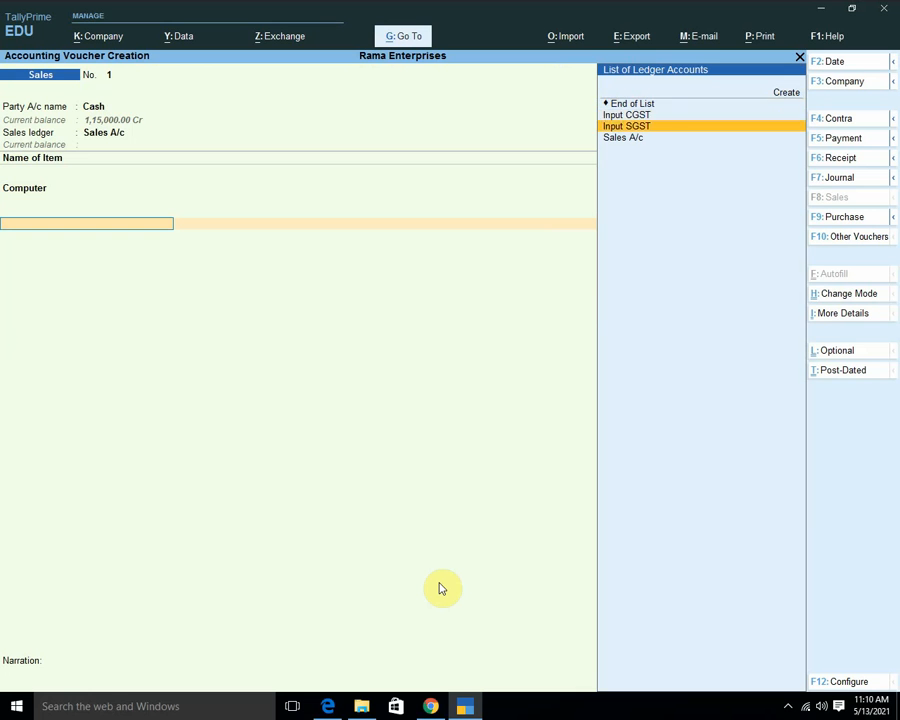
pyautogui.press('Up')
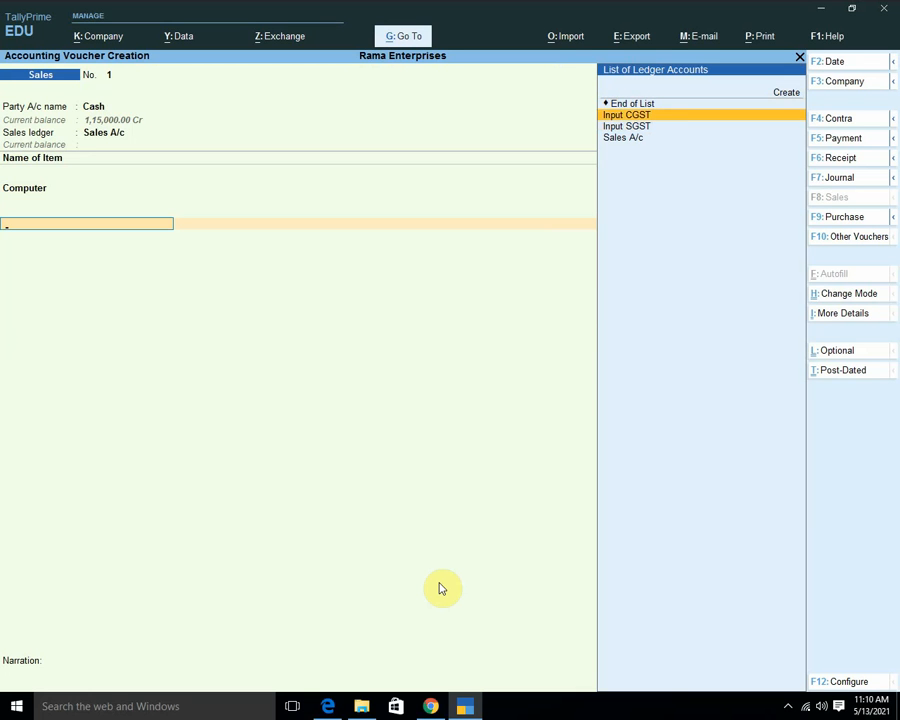
pyautogui.press('Up')
pyautogui.press('Up')
pyautogui.press('Return')
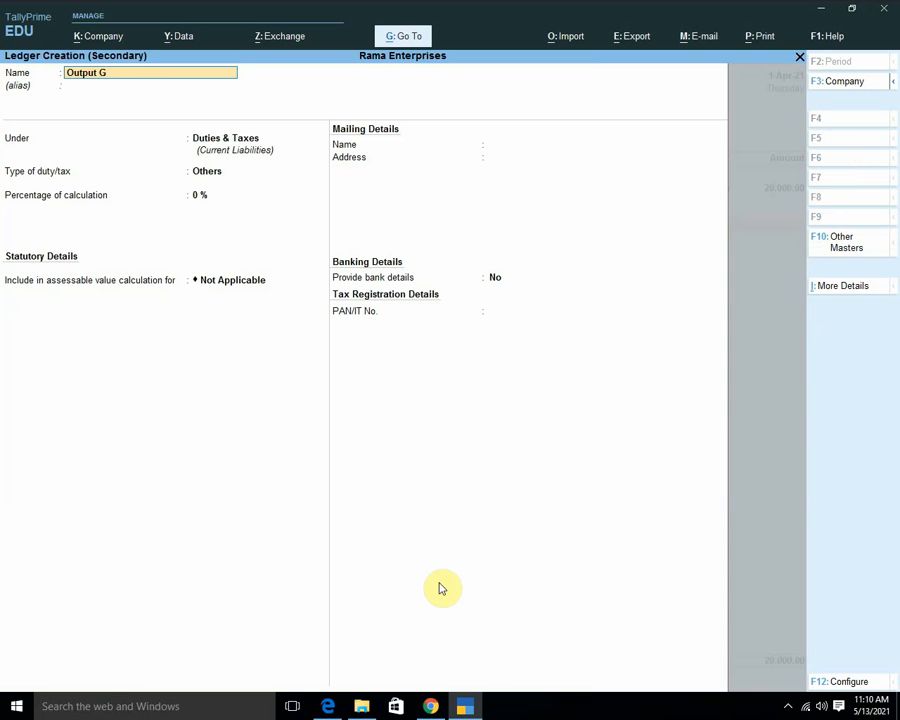
pyautogui.press('BackSpace')
pyautogui.press('Return')
pyautogui.press('Return')
pyautogui.press('Return')
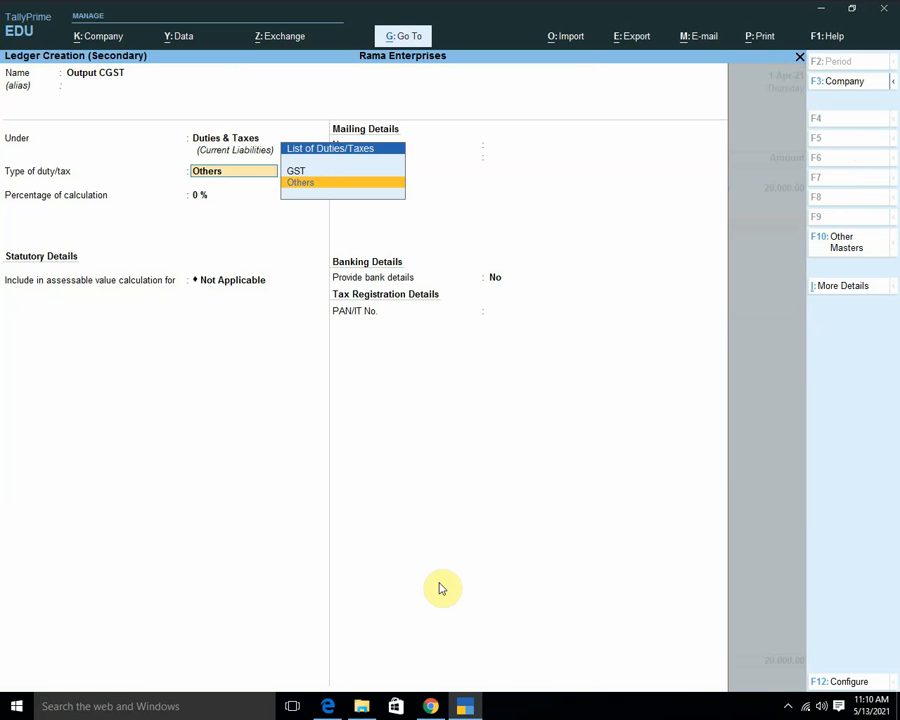
# Set Output CGST to duty type GST and tax type Central Tax at 0 %, save it, and apply it to the sale
pyautogui.press('Up')
pyautogui.press('Return')
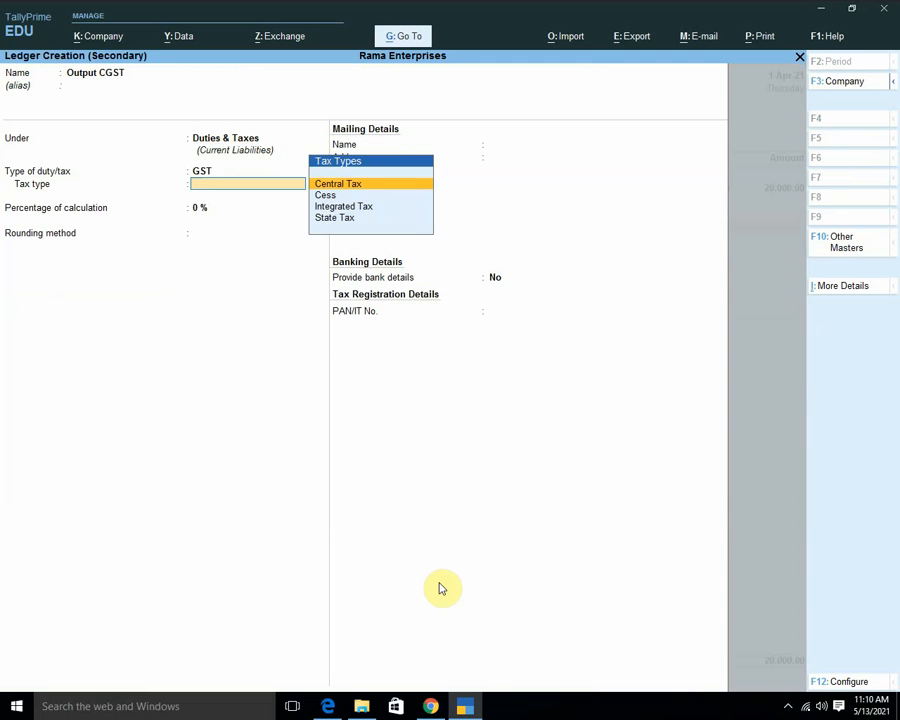
pyautogui.press('Return')
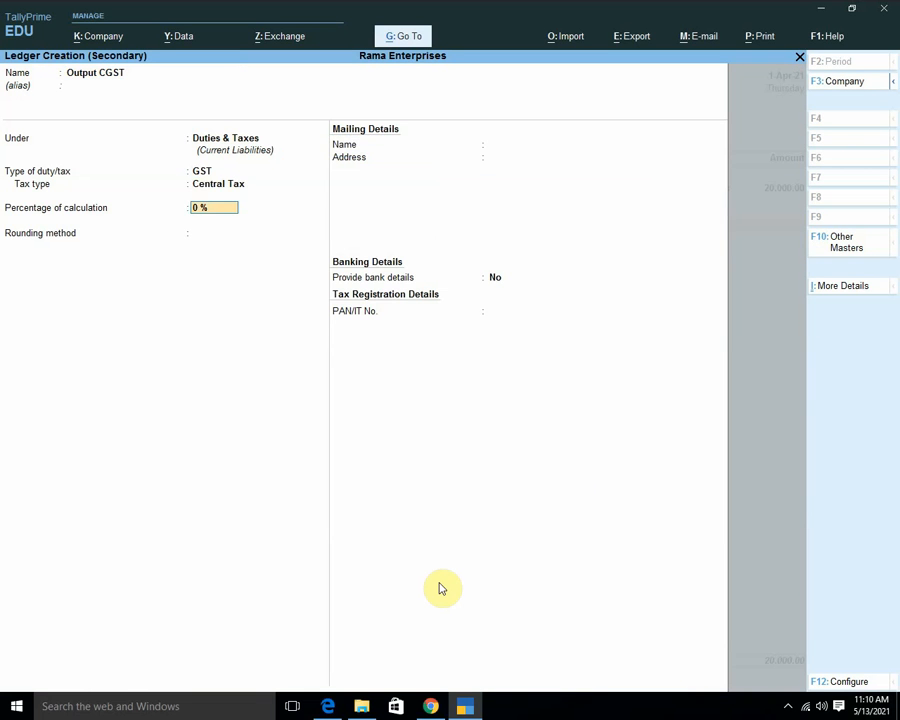
pyautogui.press('Return')
pyautogui.press('Return')
pyautogui.press('Return')
pyautogui.press('Return')
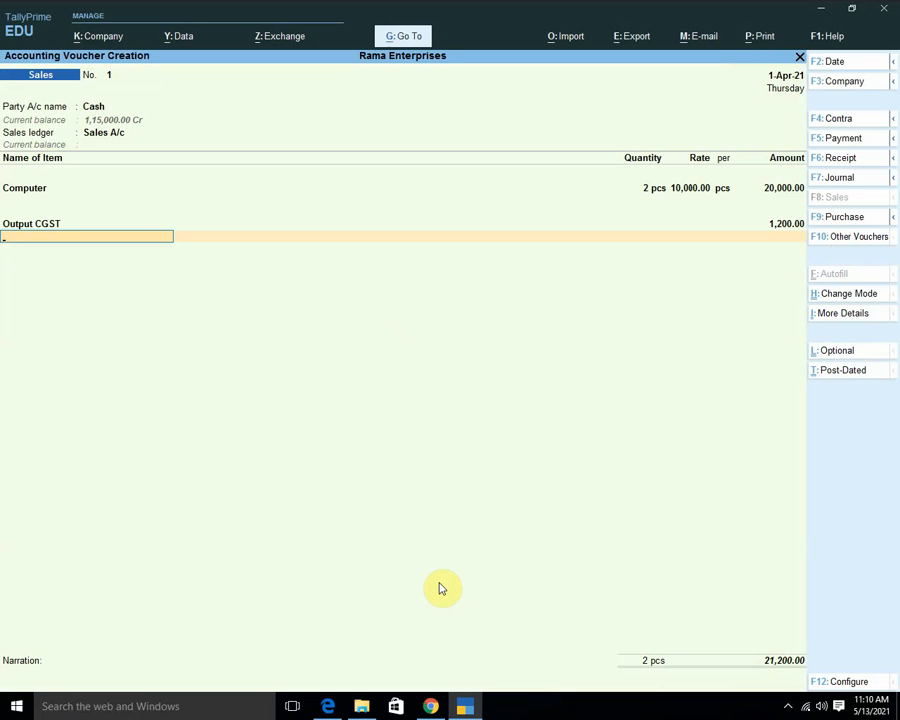
pyautogui.press('Return')
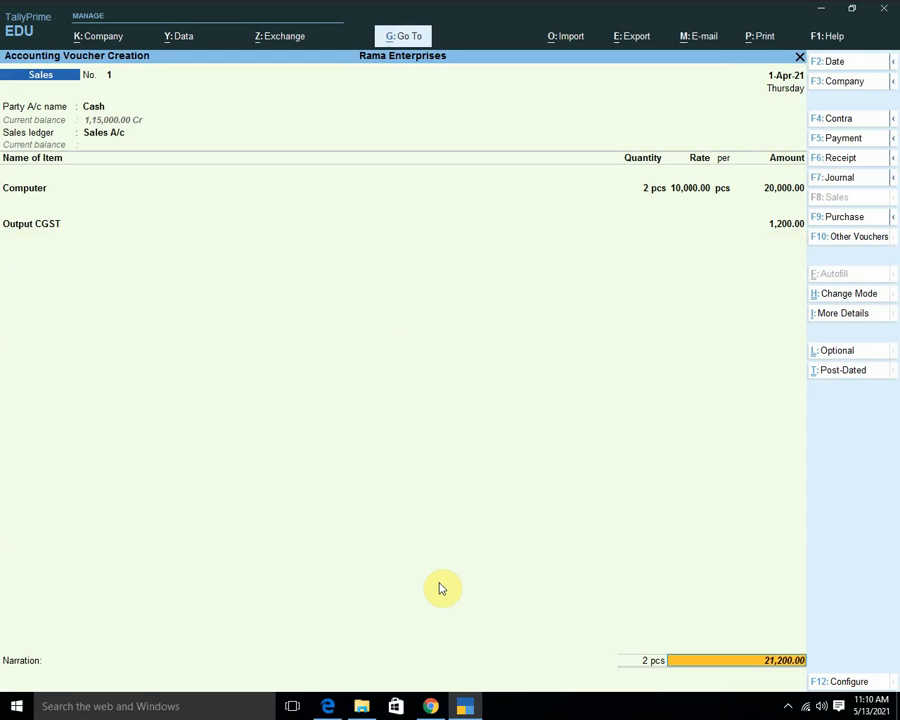
# Accept the Output CGST line and start a new ledger named Output SGST under Duties & Taxes
pyautogui.press('BackSpace')
pyautogui.press('Return')
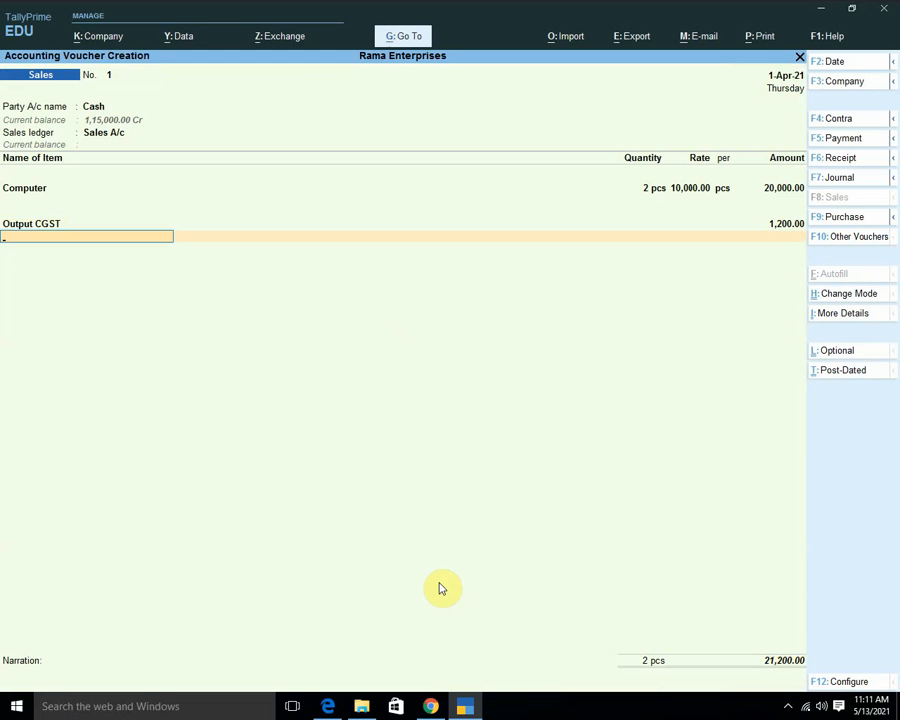
pyautogui.hotkey('alt', 'c')
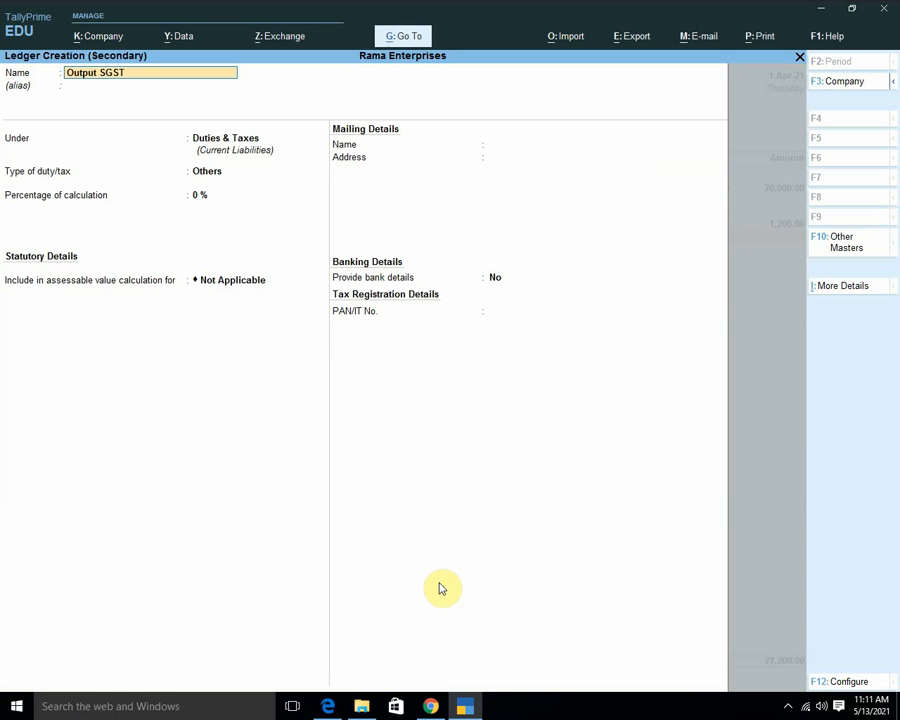
pyautogui.press('Return')
pyautogui.press('Return')
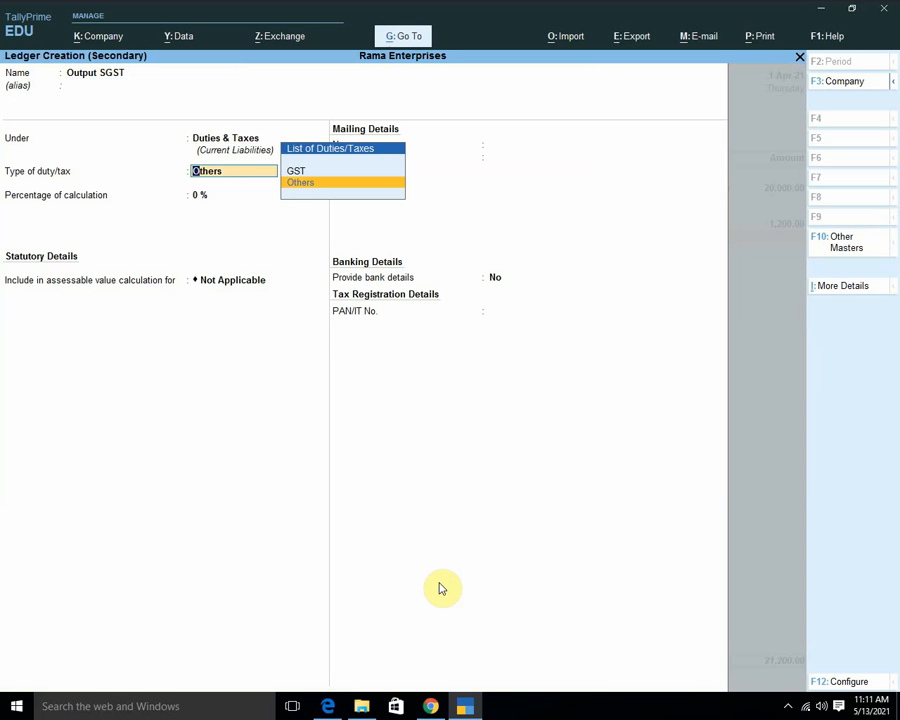
# Set Output SGST to duty type GST and tax type State Tax at 0 %, save it, and apply it to the sale
pyautogui.press('Up')
pyautogui.press('Return')
pyautogui.press('Down')
pyautogui.press('Down')
pyautogui.press('Down')
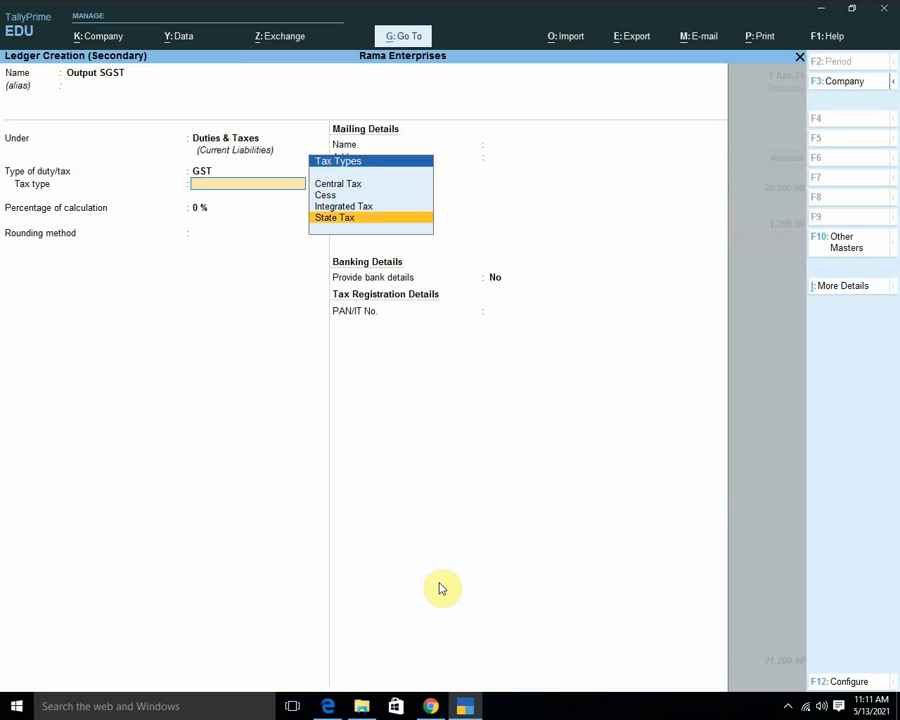
pyautogui.press('Return')
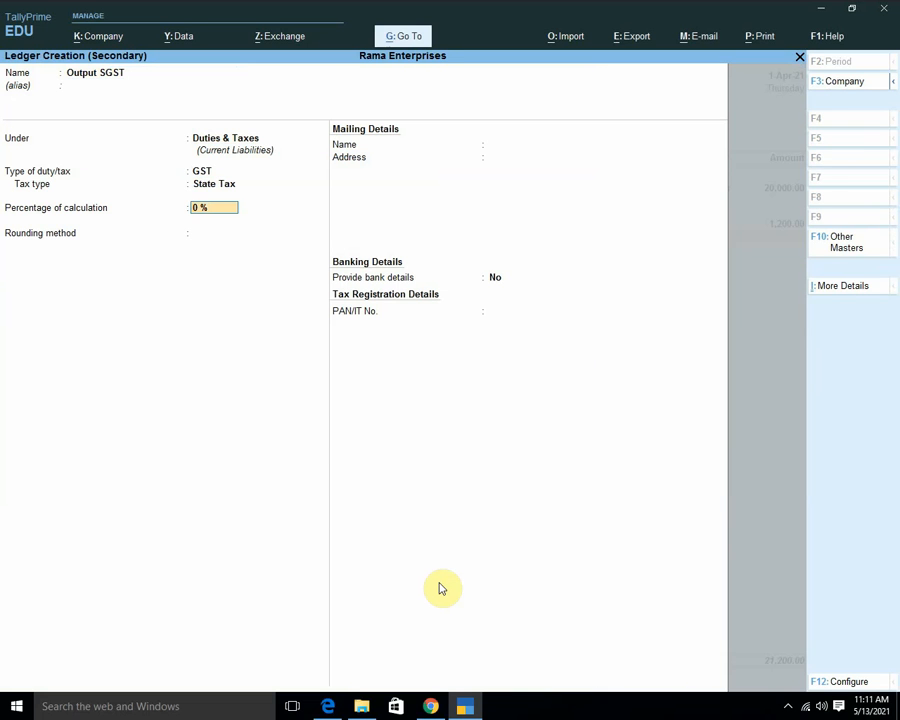
pyautogui.press('Return')
pyautogui.press('Return')
pyautogui.press('Return')
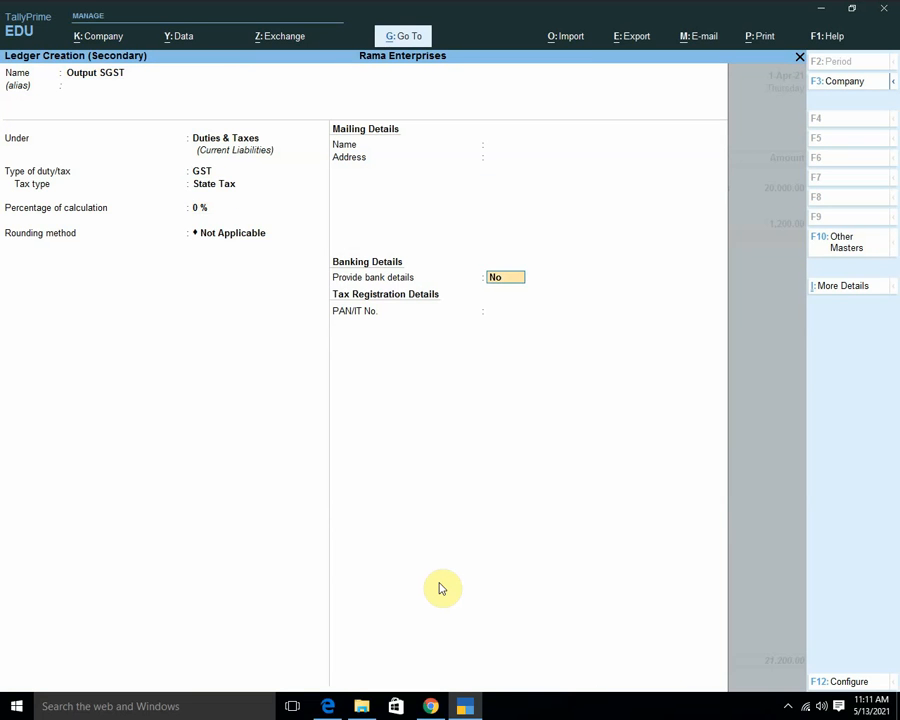
pyautogui.press('Return')
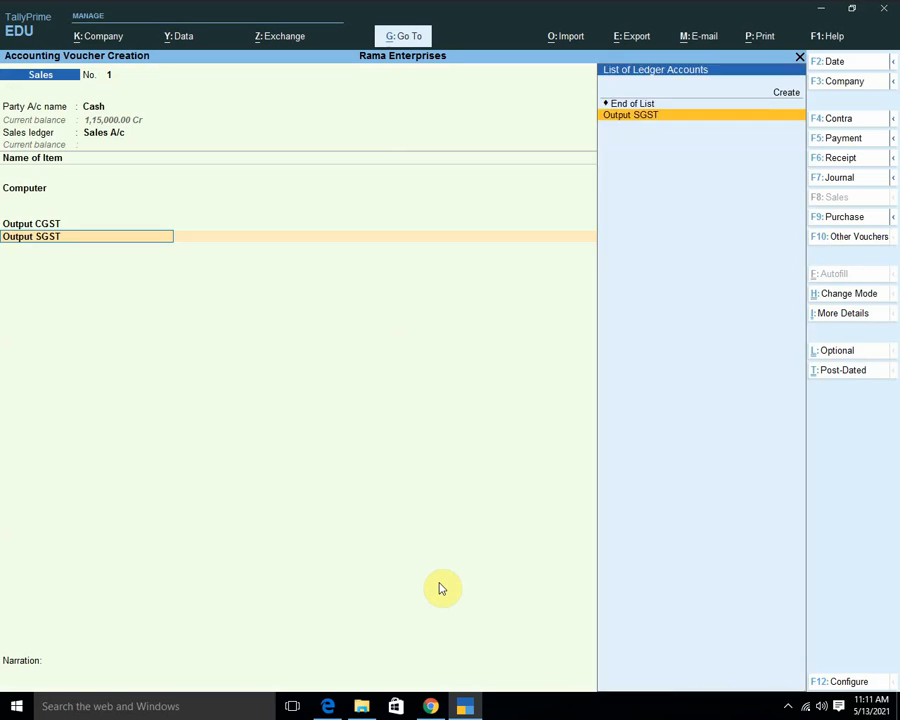
pyautogui.press('Return')
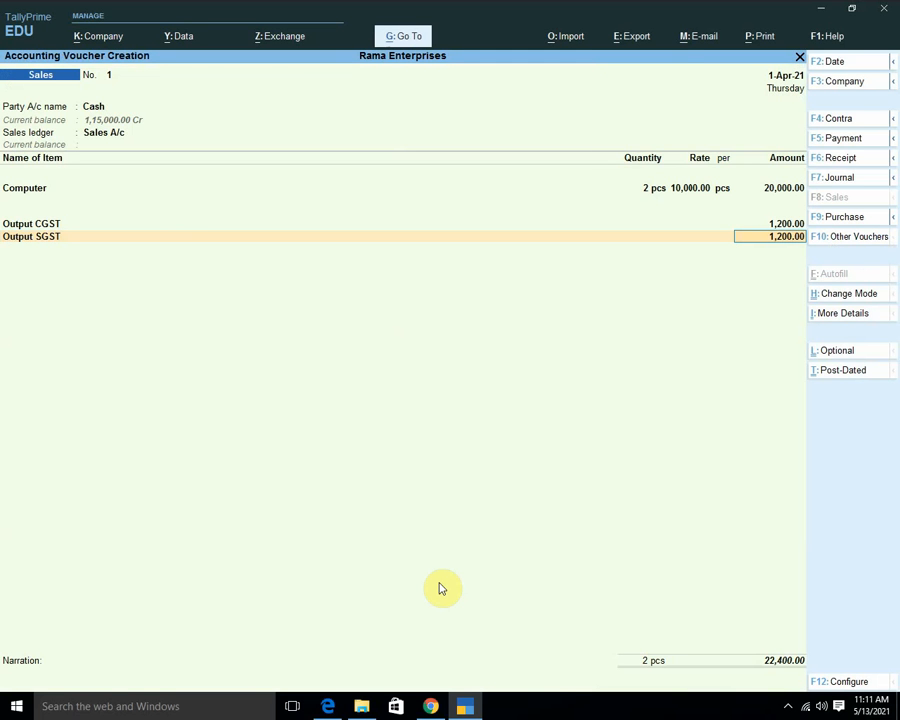
# Print the current sales voucher to a PDF named n2 in the Documents folder
pyautogui.hotkey('alt', 'p')
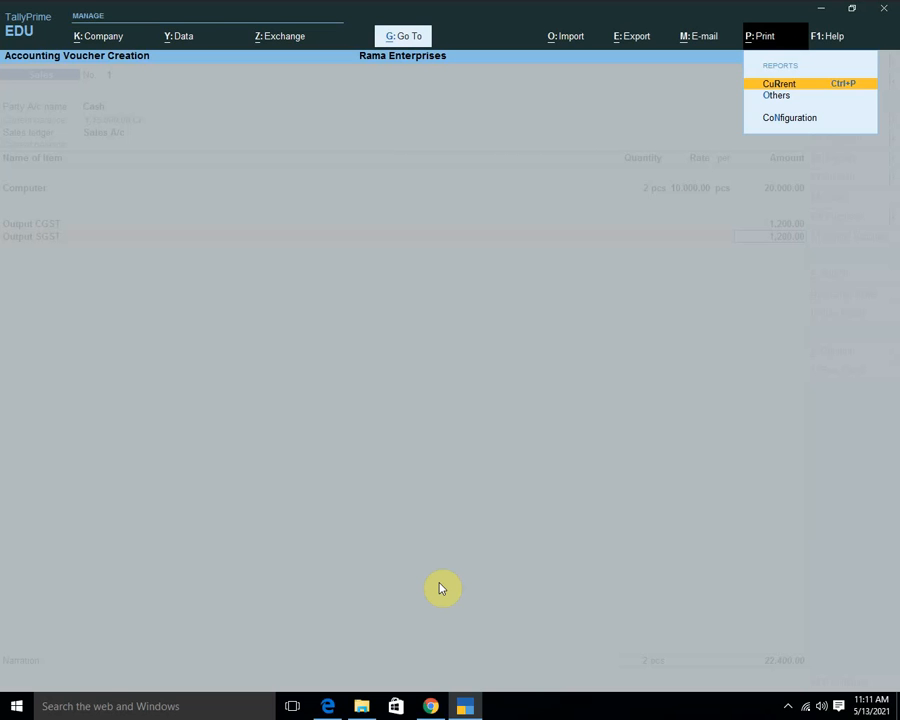
pyautogui.press('Return')
pyautogui.press('p')
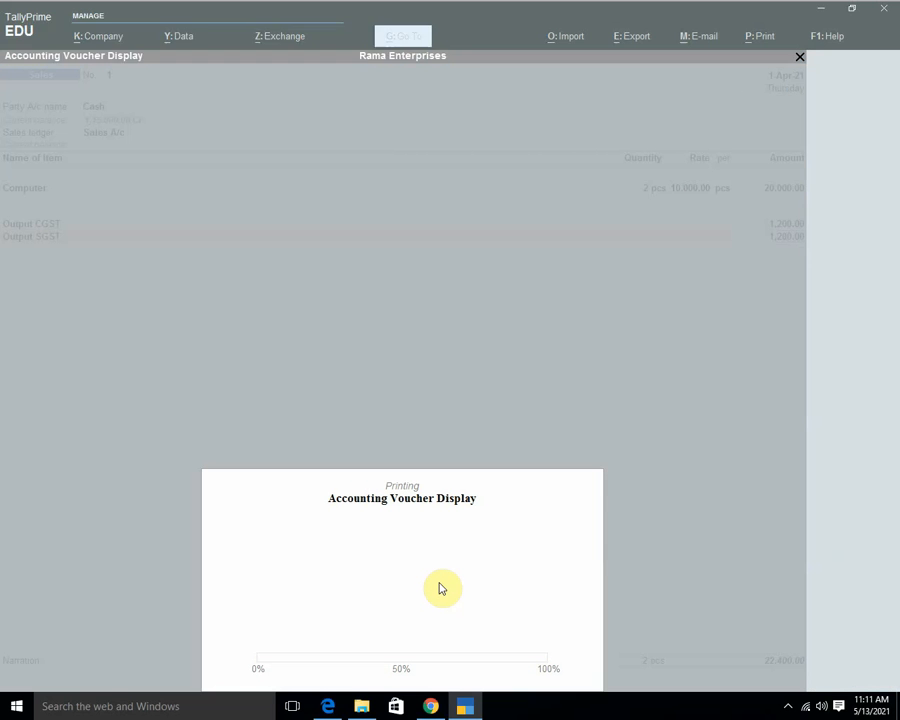
pyautogui.write('xc')
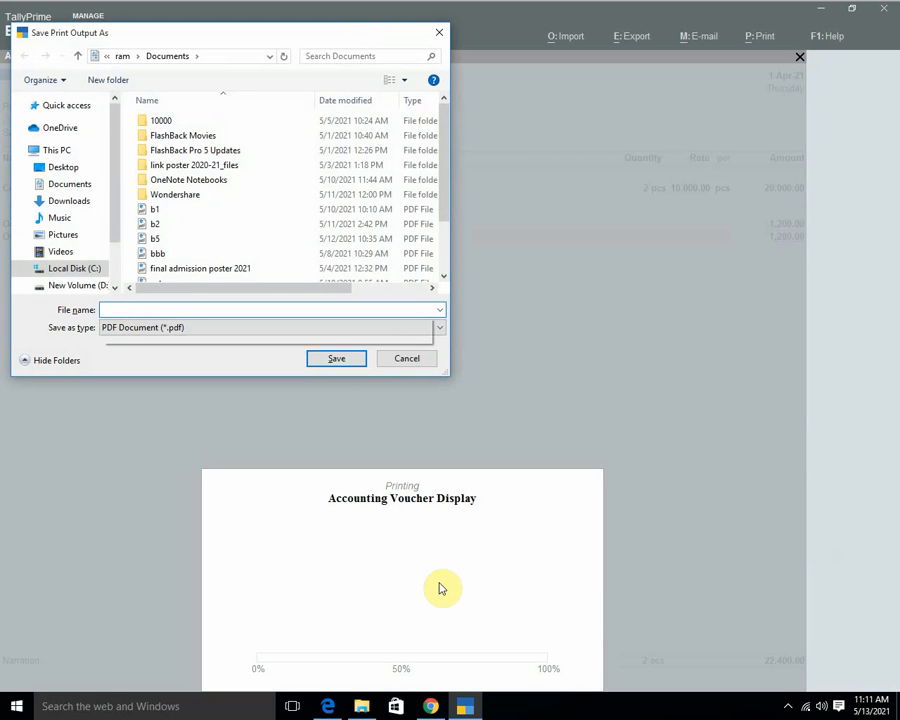
pyautogui.press('Return')
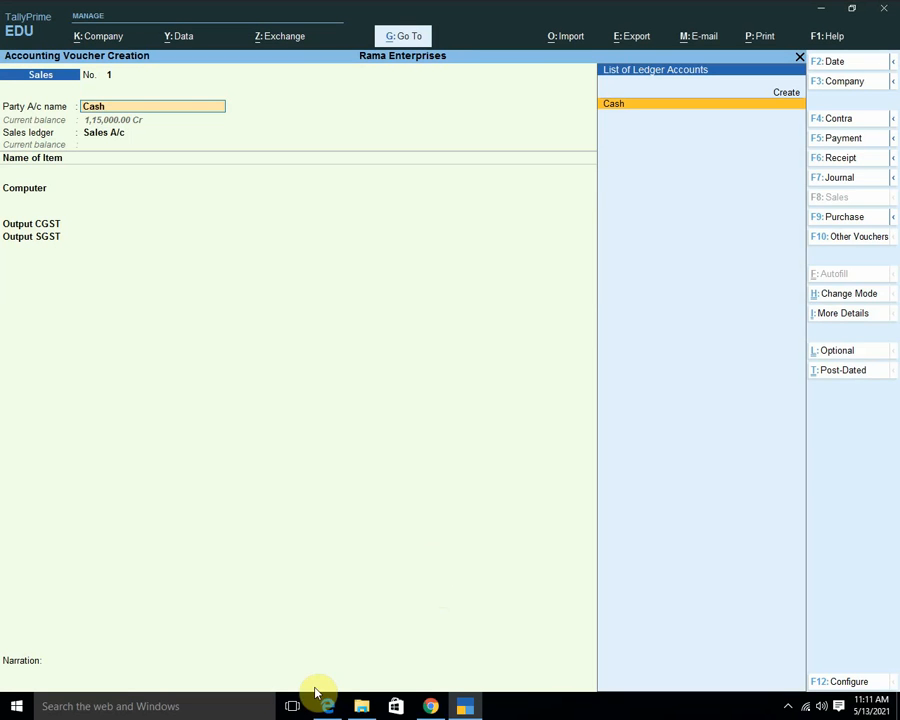
# Switch to File Explorer and open n2.pdf from the Documents folder
pyautogui.click(361, 707)
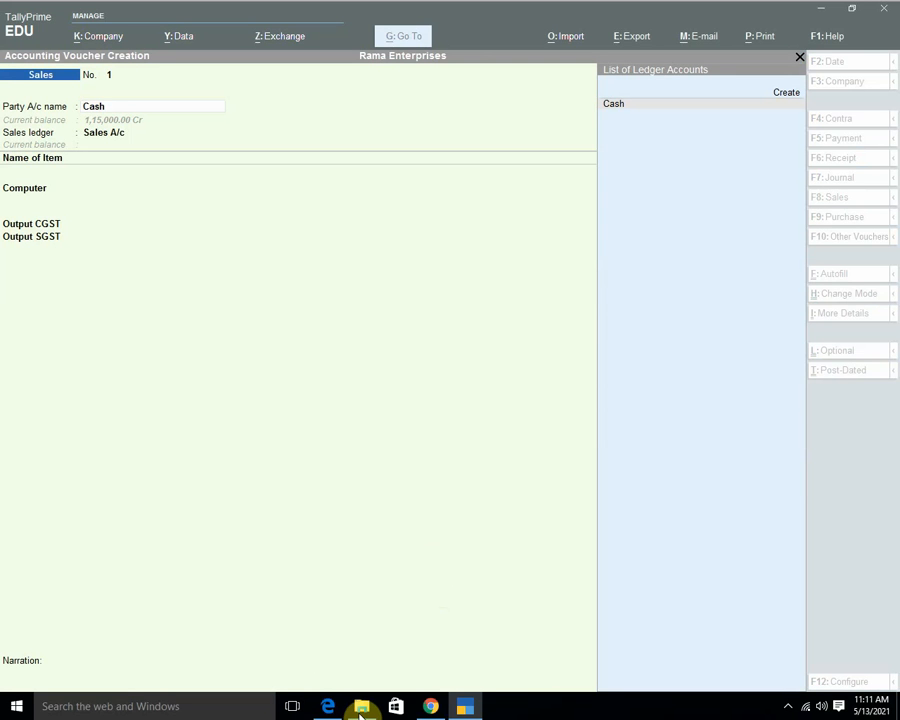
pyautogui.click(363, 708)
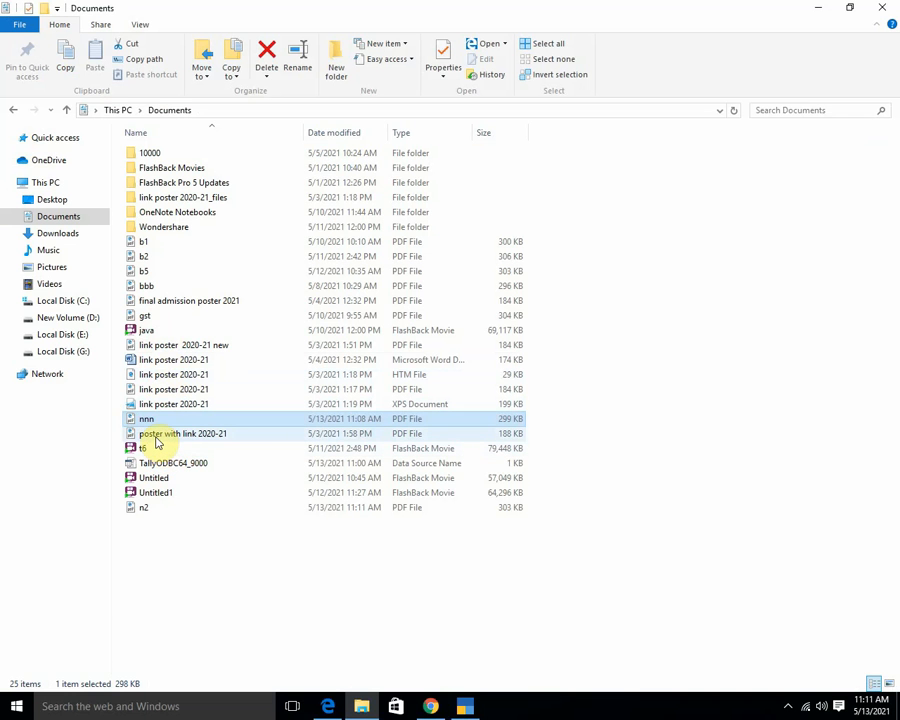
pyautogui.press('super')
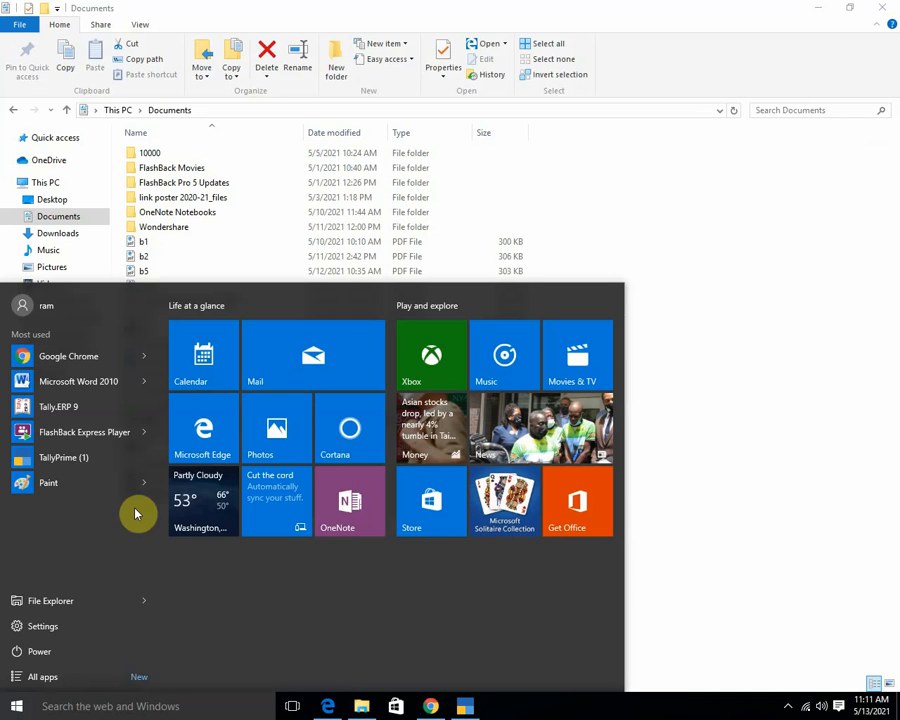
pyautogui.click(733, 389)
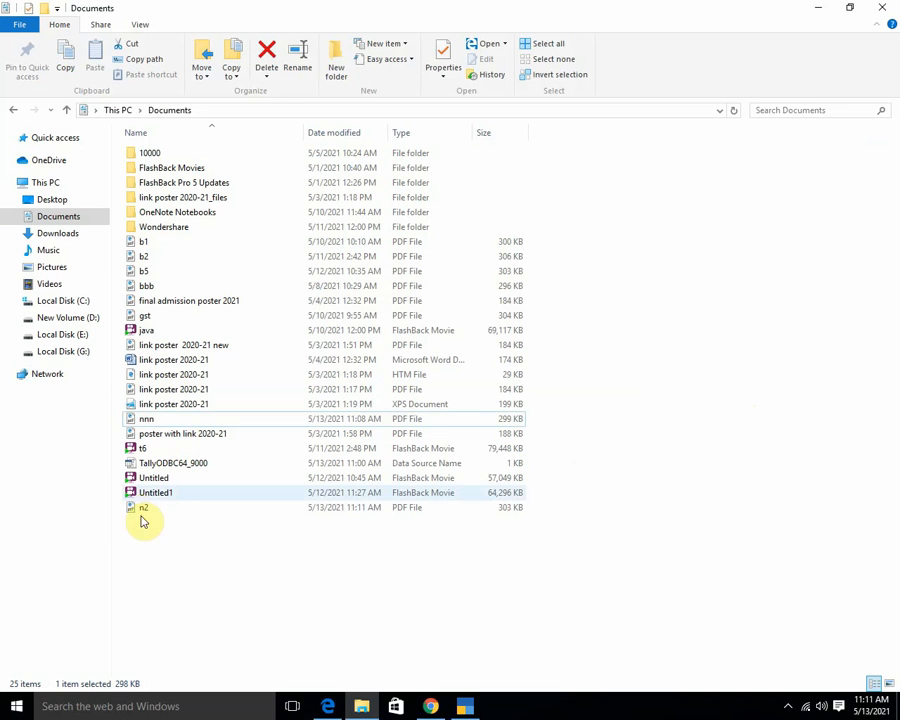
pyautogui.doubleClick(347, 516)
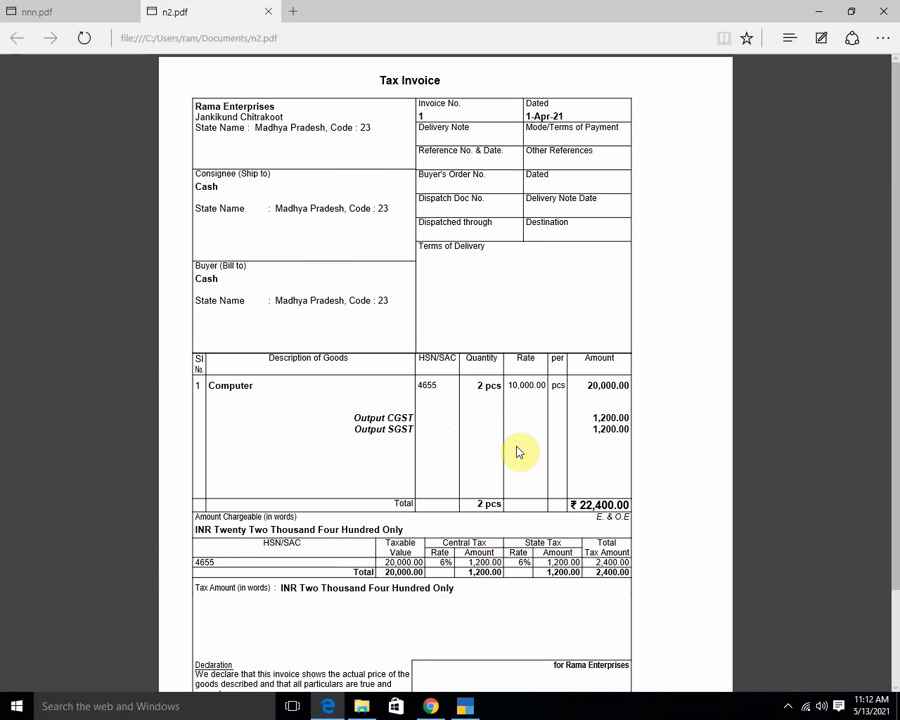
# Compare the tax invoice in n2.pdf with the purchase invoice in nnn.pdf, then close both PDFs and the Documents window
pyautogui.scroll(-3, 520, 448)
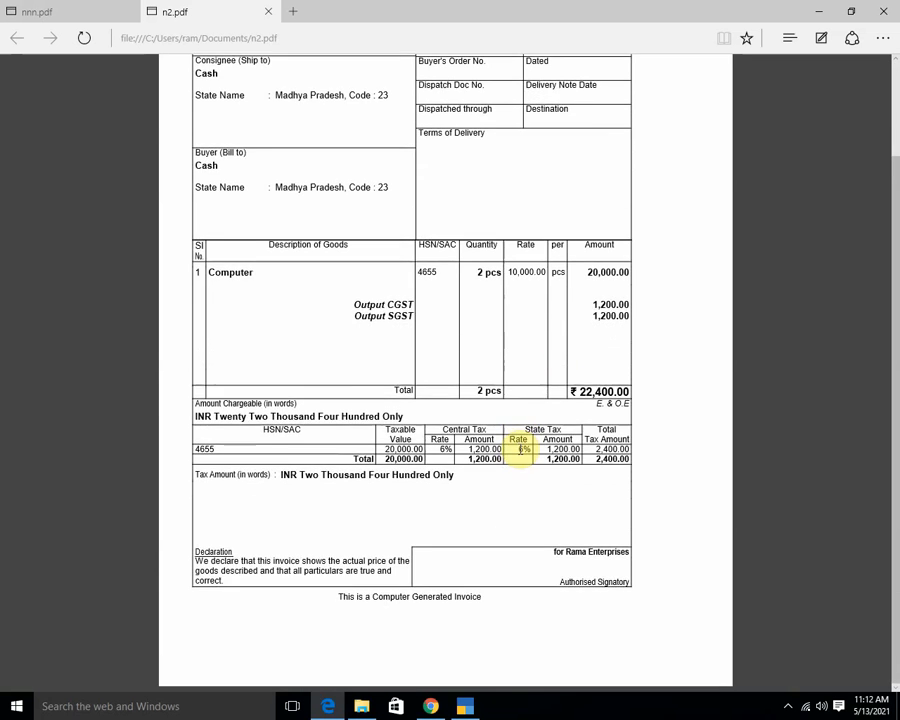
pyautogui.scroll(3, 520, 448)
pyautogui.click(66, 13)
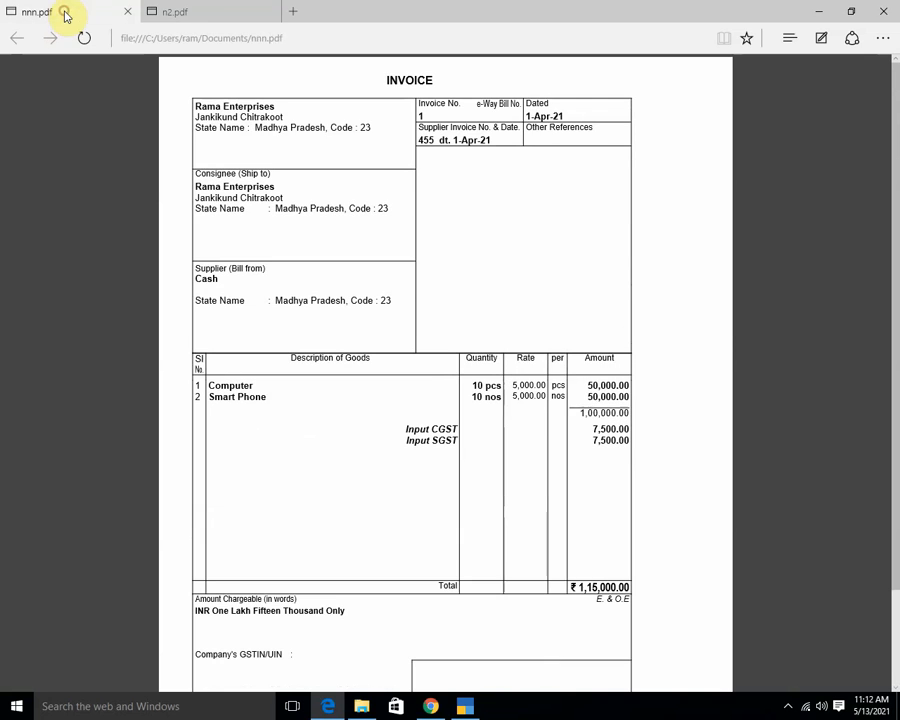
pyautogui.click(222, 32)
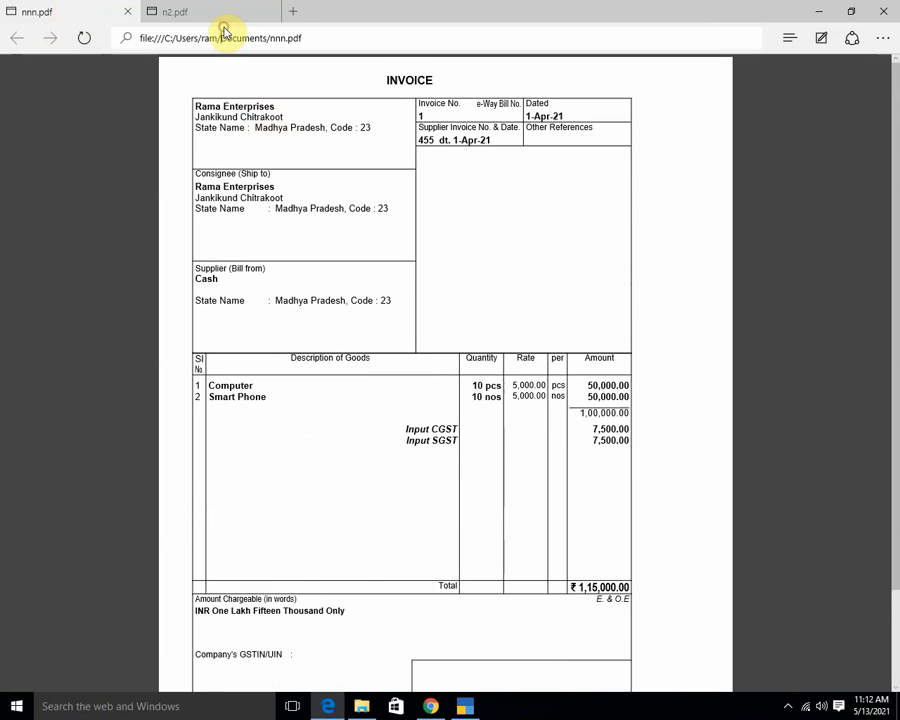
pyautogui.click(227, 15)
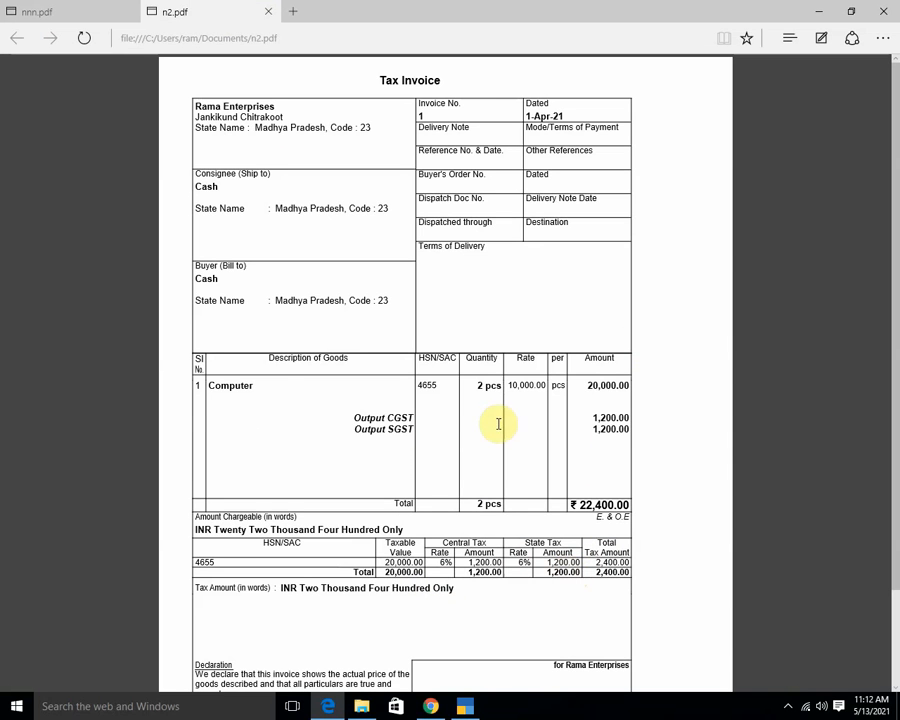
pyautogui.click(268, 11)
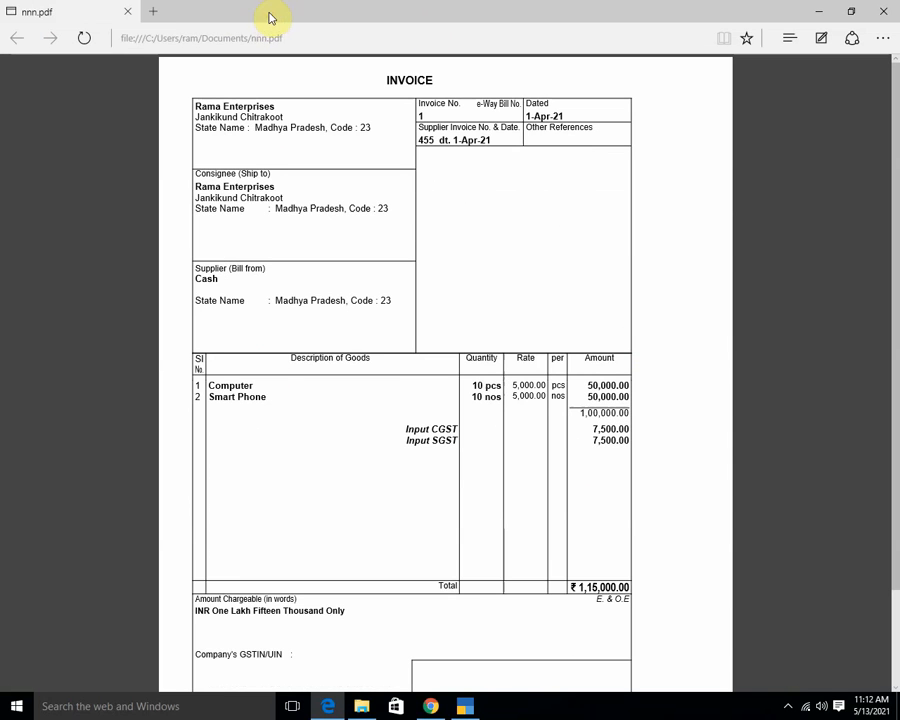
pyautogui.click(126, 12)
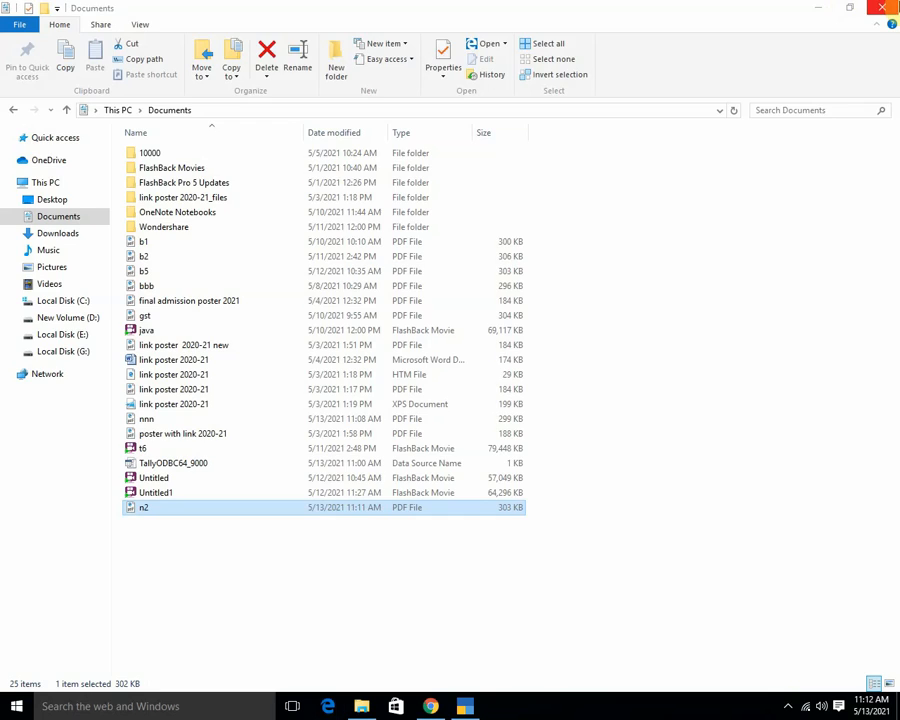
pyautogui.click(882, 8)
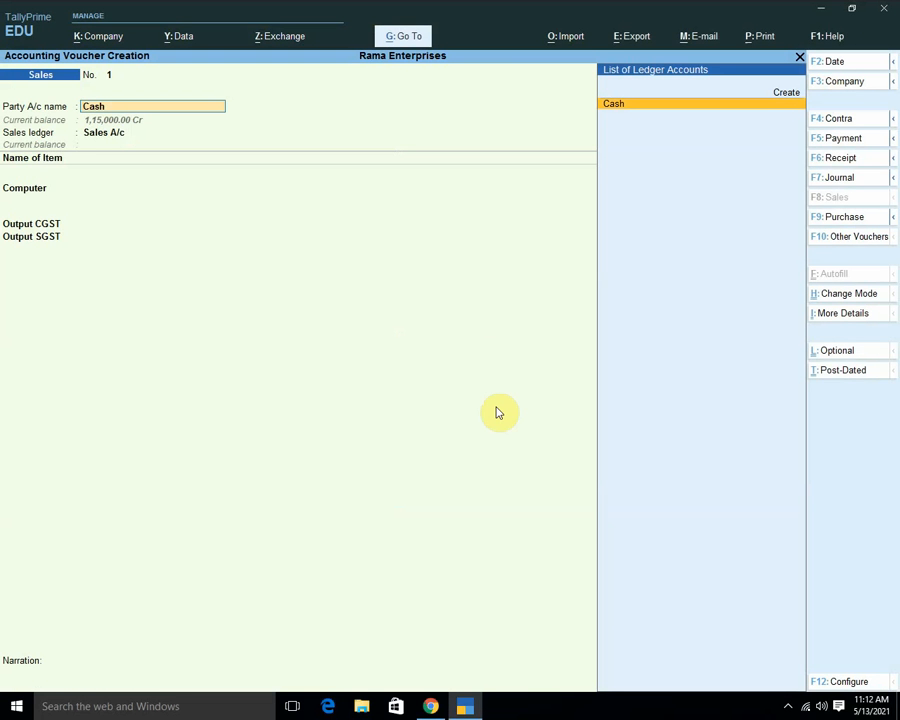
# Quit the sales voucher entry and return to the Gateway of Tally without exiting the program
pyautogui.press('Escape')
pyautogui.press('Escape')
pyautogui.press('y')
pyautogui.press('Escape')
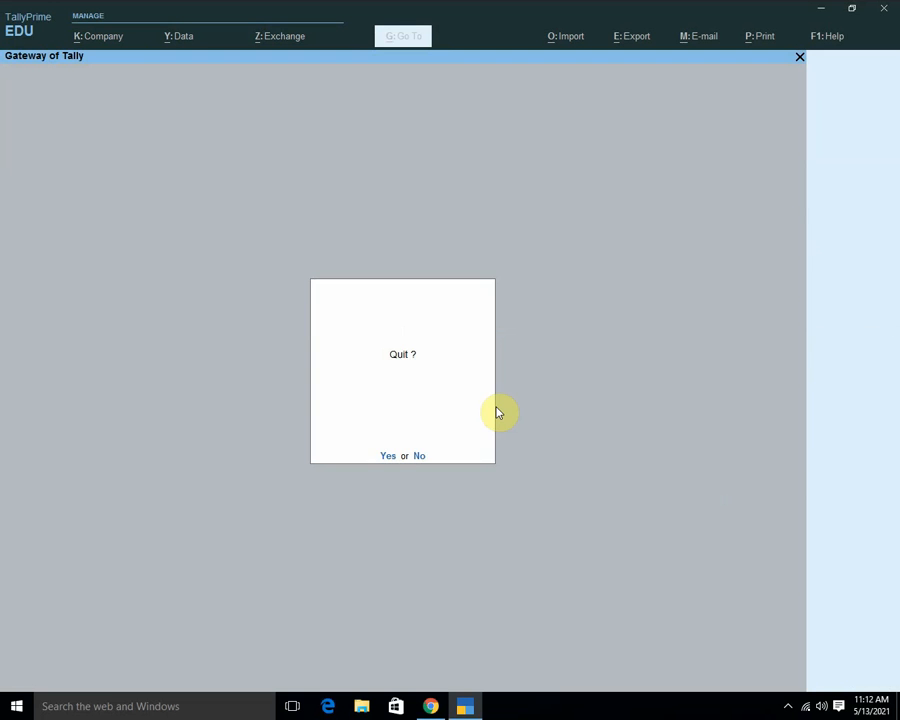
pyautogui.press('n')
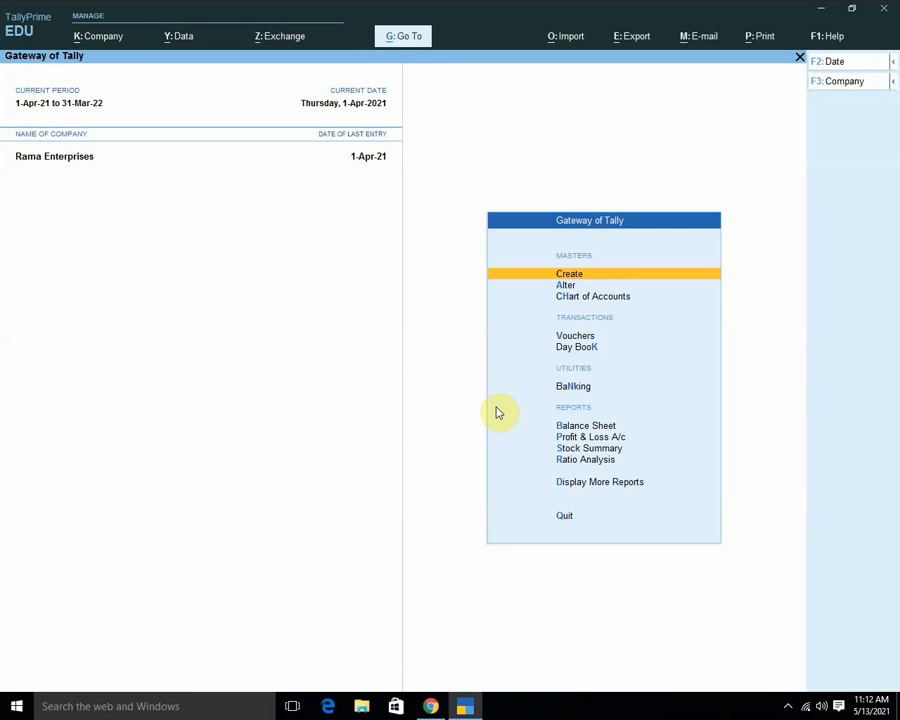
# Start a new ledger master named Output CGST @ 6% under Duties & Taxes
pyautogui.press('Return')
pyautogui.press('Down')
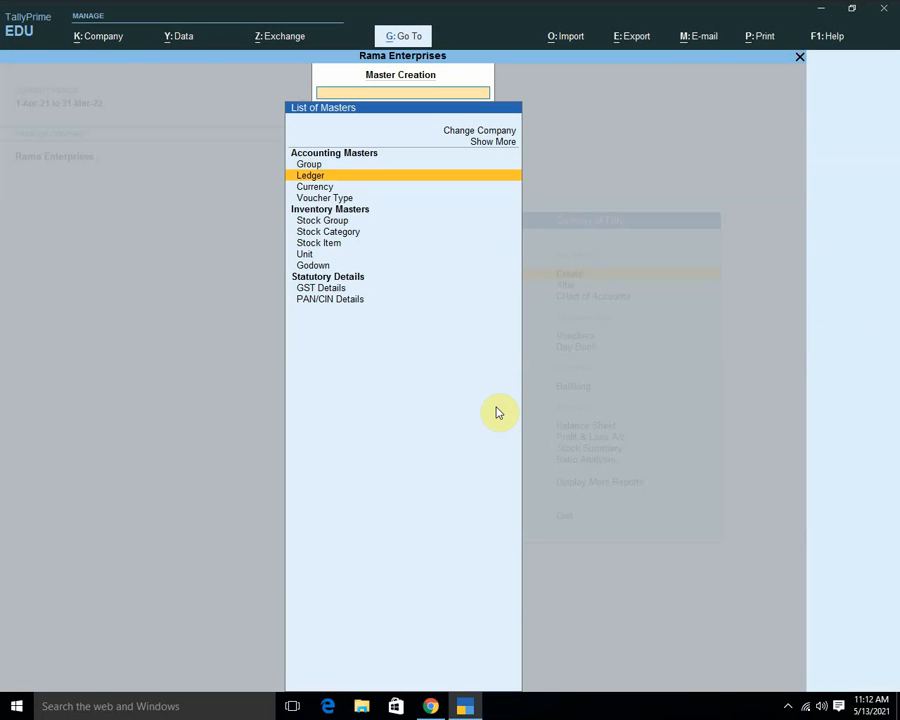
pyautogui.press('Return')
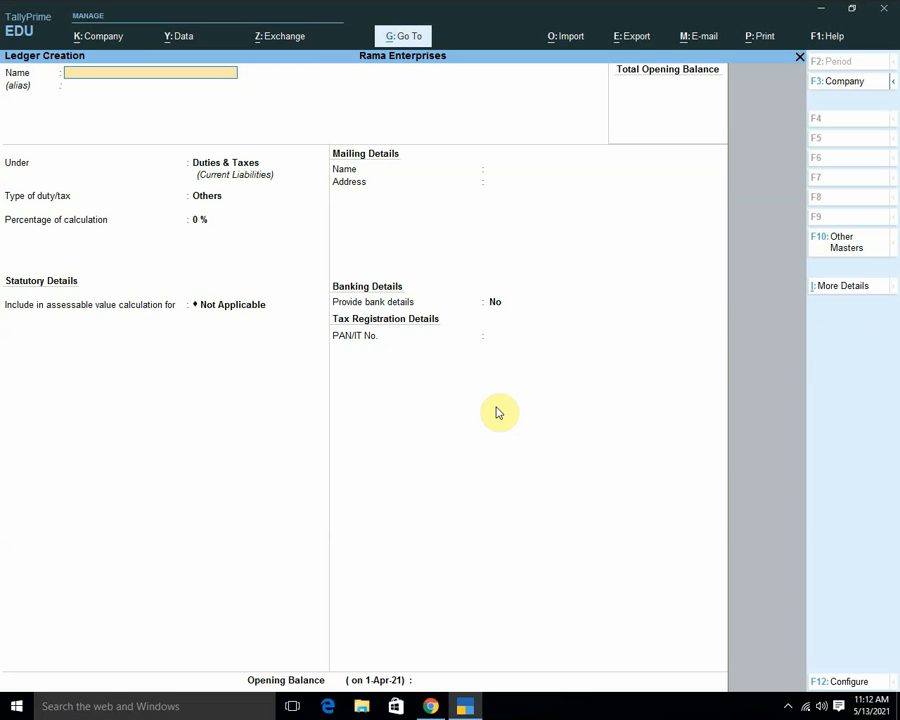
pyautogui.write('Output CGST @6%')
pyautogui.press('Return')
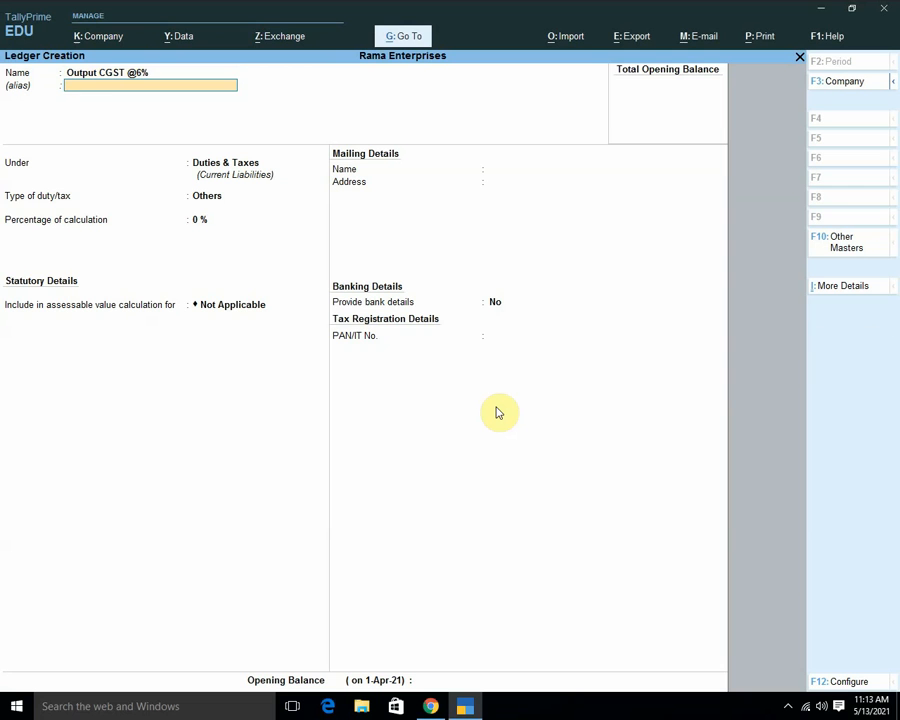
pyautogui.press('BackSpace')
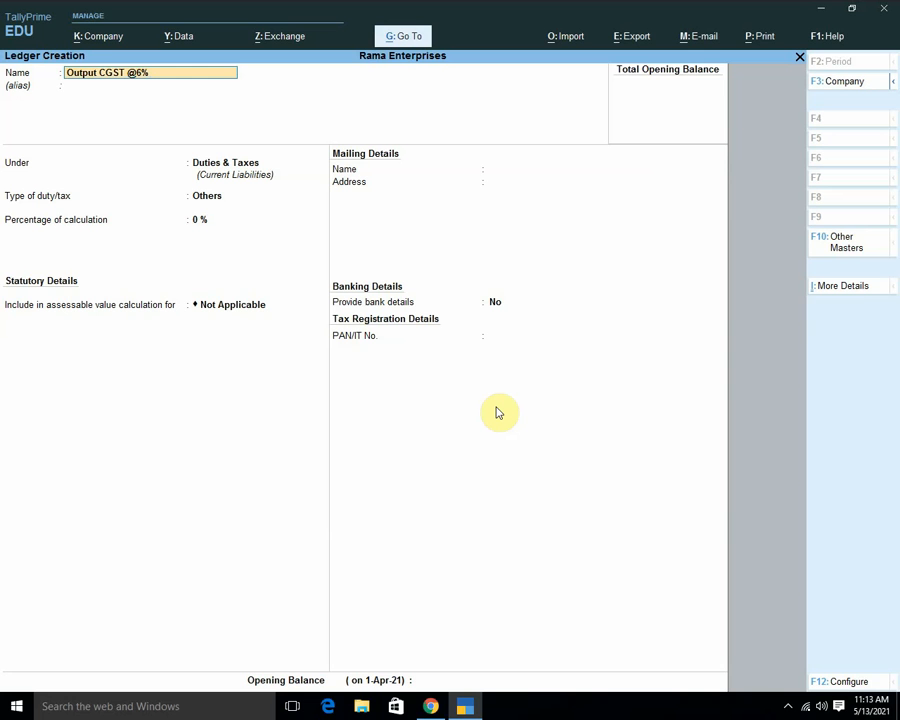
pyautogui.press('Return')
pyautogui.press('Return')
pyautogui.press('Return')
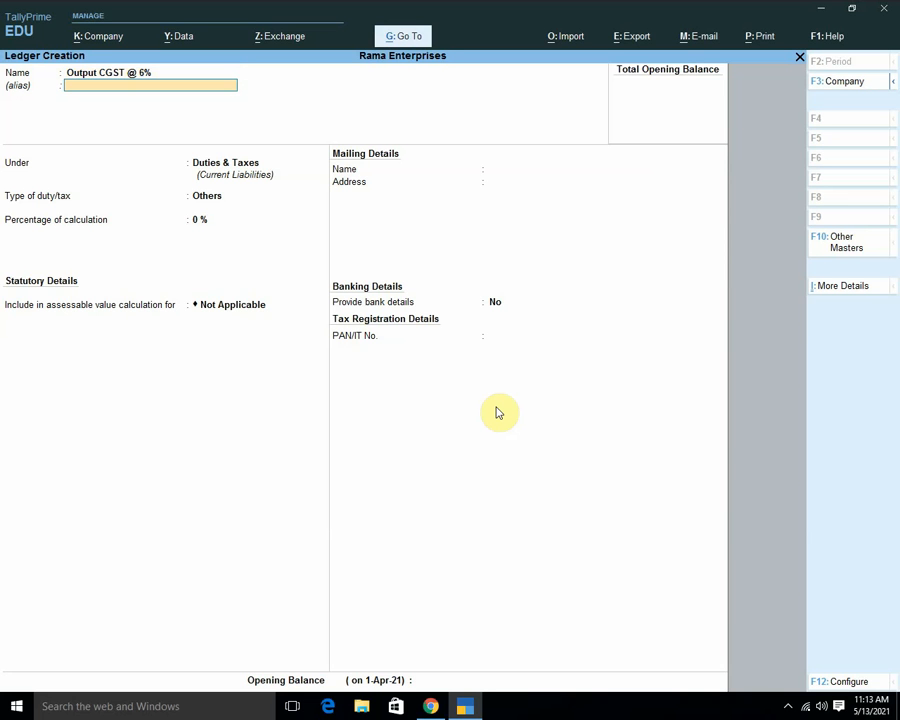
# Set the Output CGST @ 6% ledger to duty type GST and tax type Central Tax with a calculation percentage of 6 %
pyautogui.press('Up')
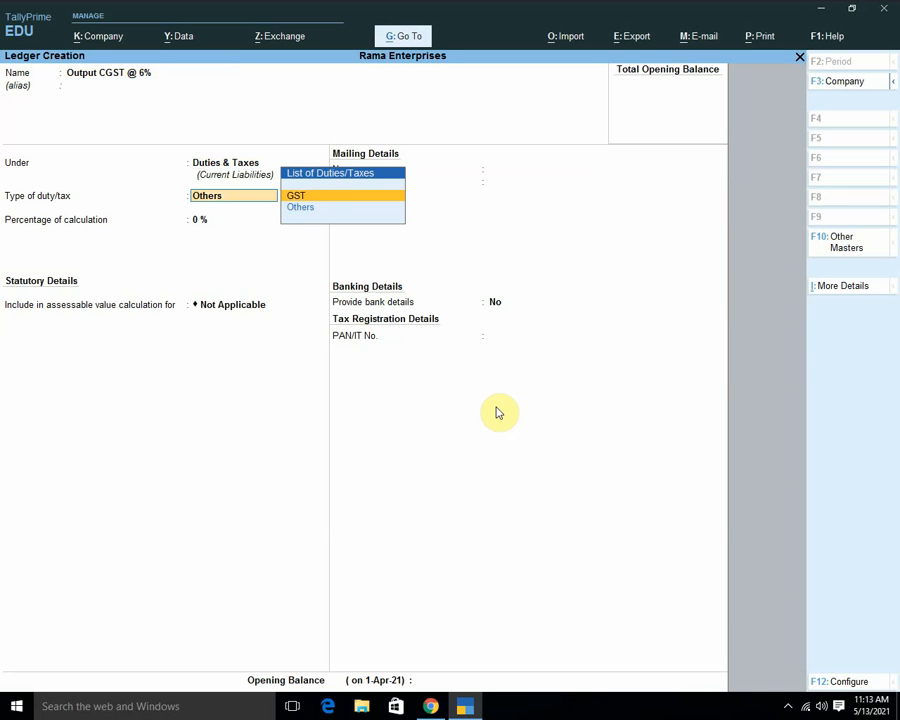
pyautogui.press('Return')
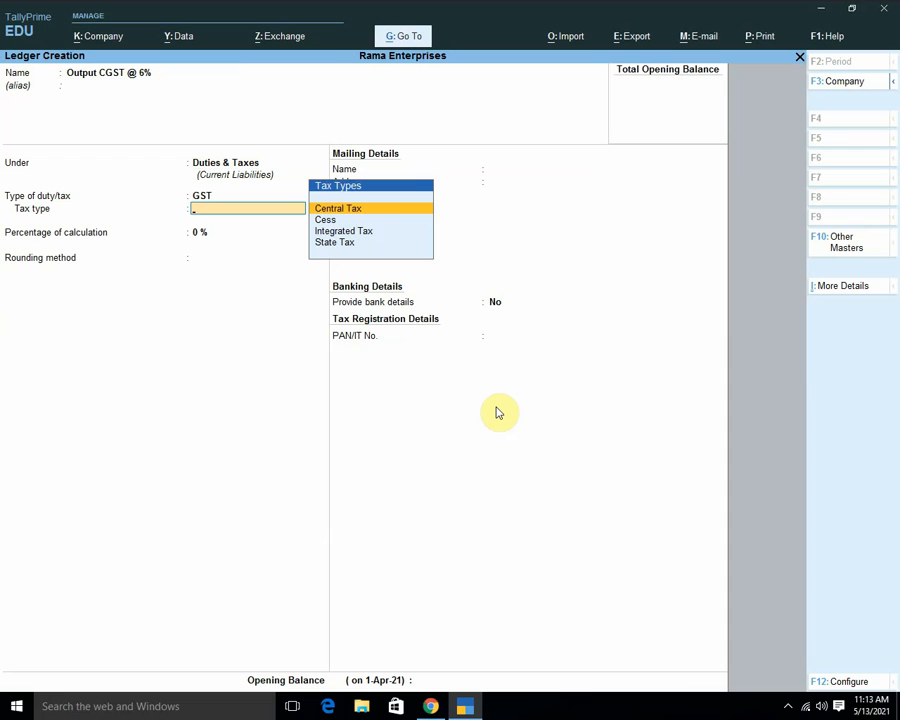
pyautogui.press('Return')
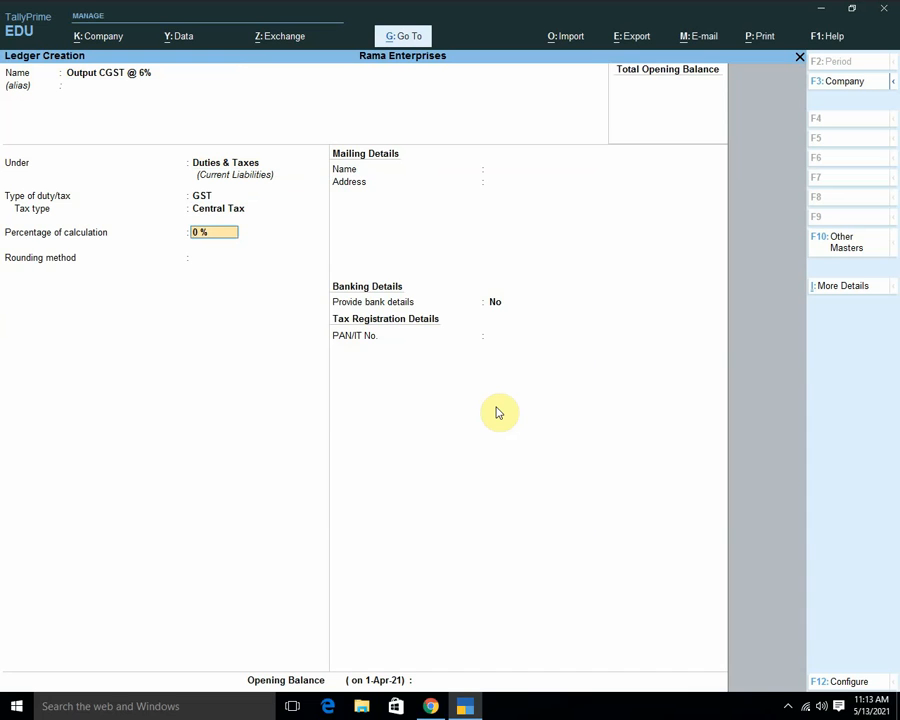
pyautogui.write('6')
pyautogui.press('Return')
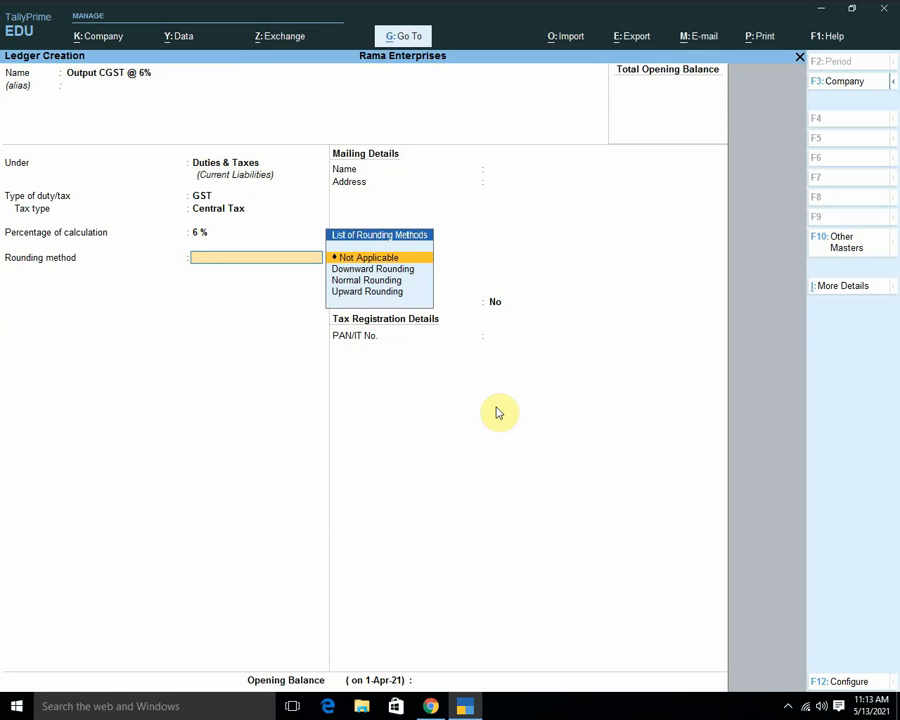
# Set the Output CGST @ 6% ledger's rounding method to Normal Rounding with a limit of 0 and save the ledger
pyautogui.press('Down')
pyautogui.press('Down')
pyautogui.press('Return')
pyautogui.press('Return')
pyautogui.press('Return')
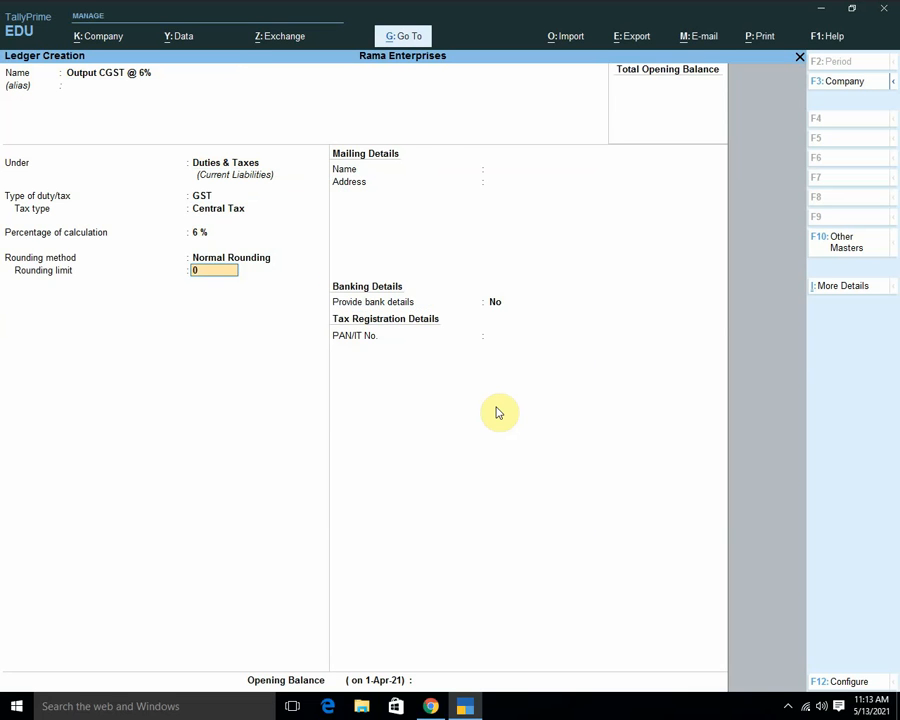
pyautogui.press('Return')
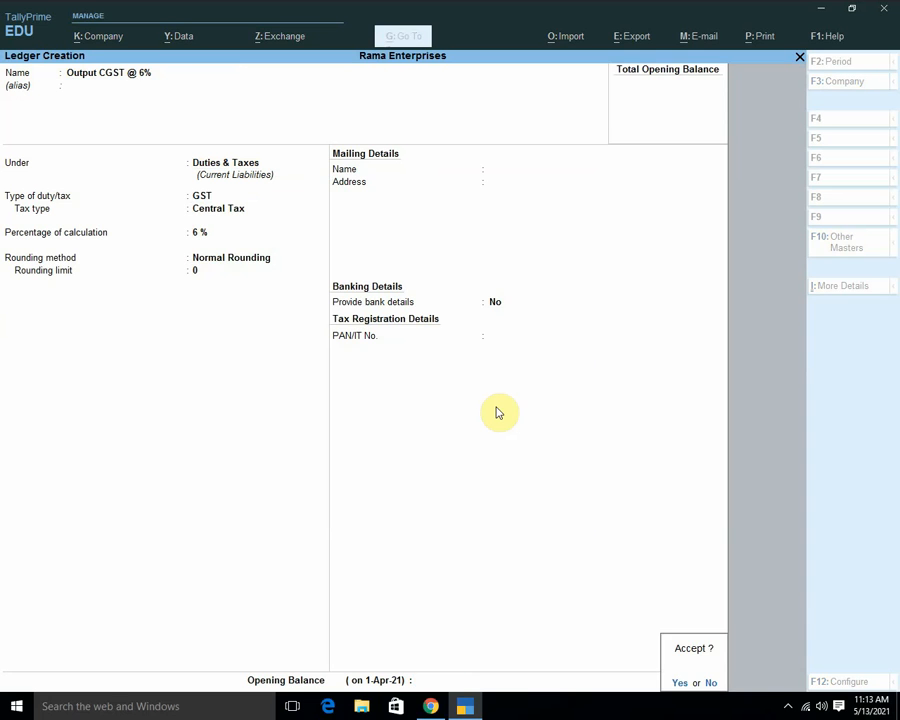
pyautogui.press('Return')
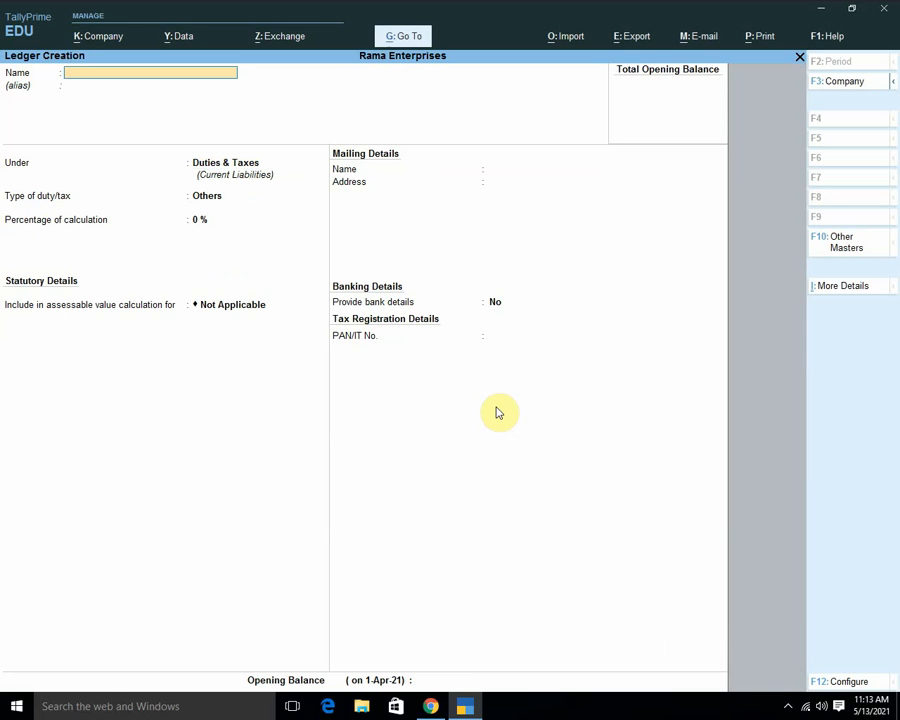
# Start a new ledger named Output SGST @ 6% under Duties & Taxes with GST as the type of duty
pyautogui.write('Output SGST @ 6%')
pyautogui.press('Return')
pyautogui.press('Return')
pyautogui.press('Return')
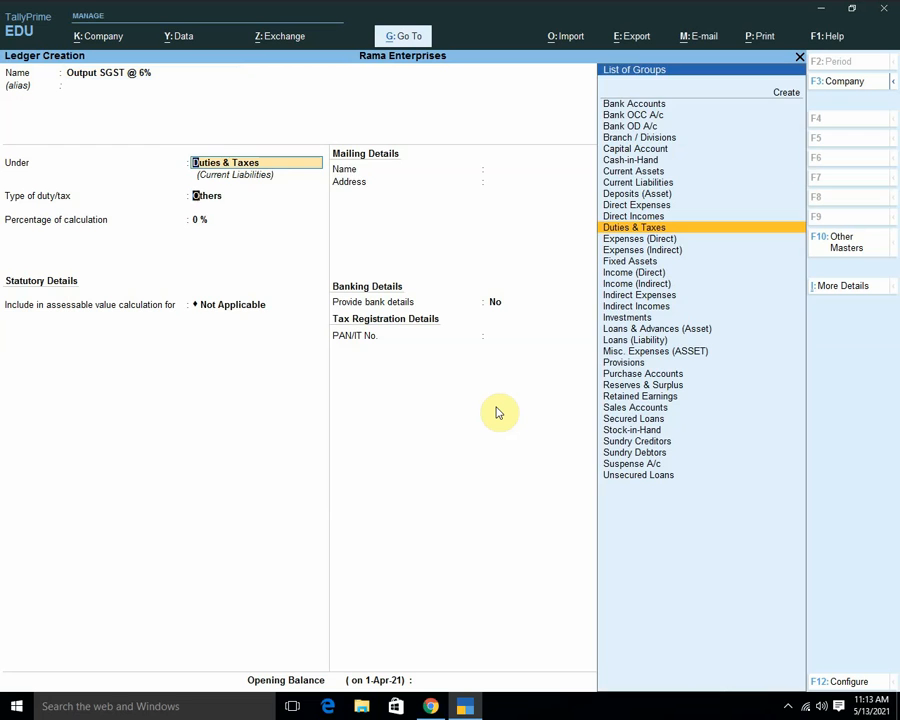
pyautogui.press('Up')
pyautogui.press('Return')
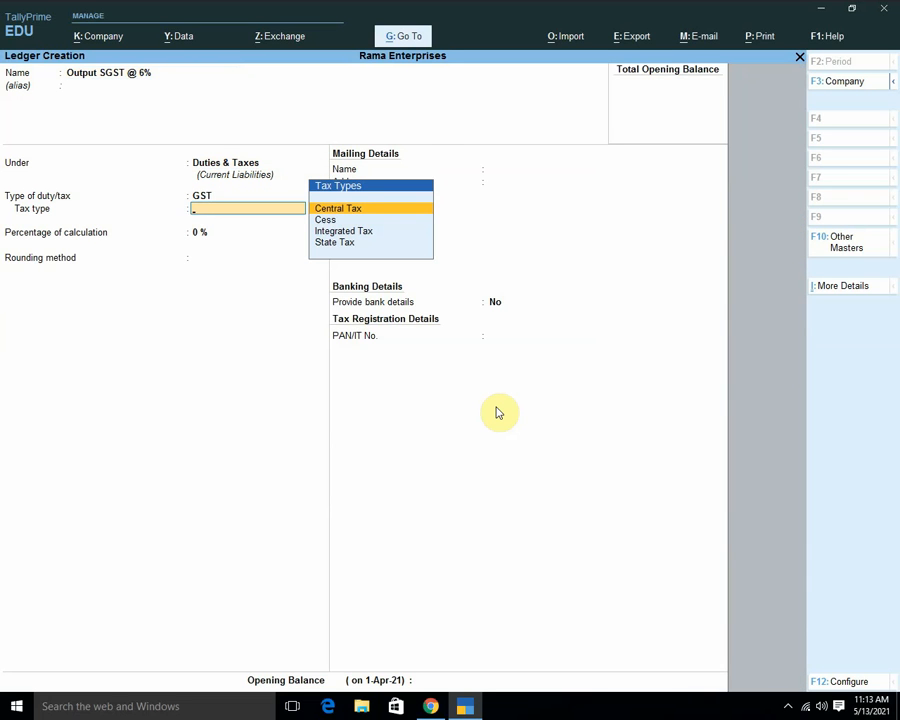
# Set the Output SGST @ 6% ledger to State Tax at 6 % with rounding not applicable, and save it
pyautogui.press('Down')
pyautogui.press('Down')
pyautogui.press('Down')
pyautogui.press('Return')
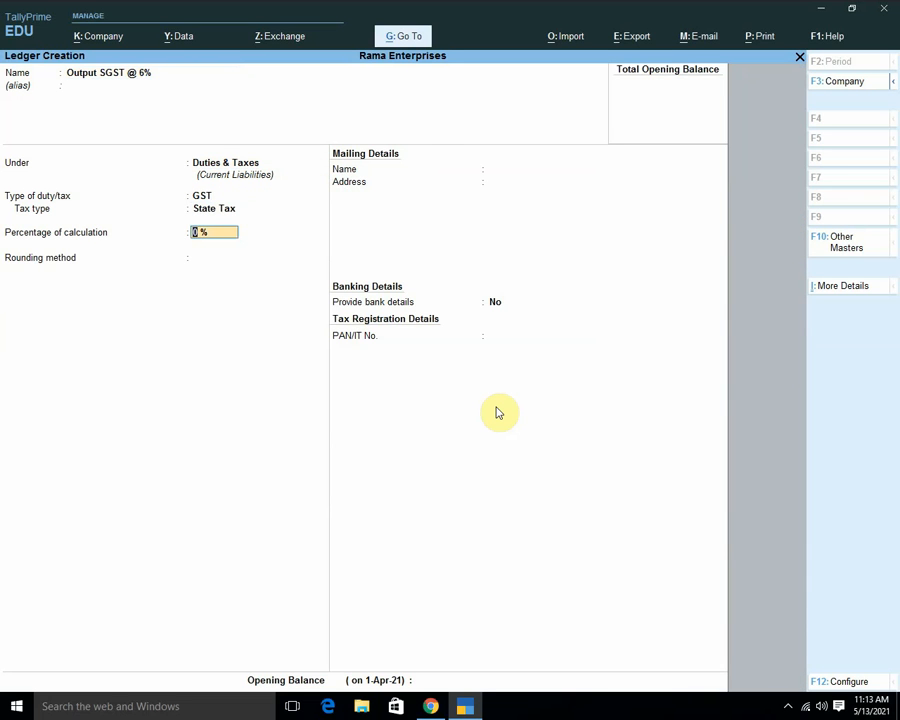
pyautogui.write('6')
pyautogui.press('Return')
pyautogui.press('Return')
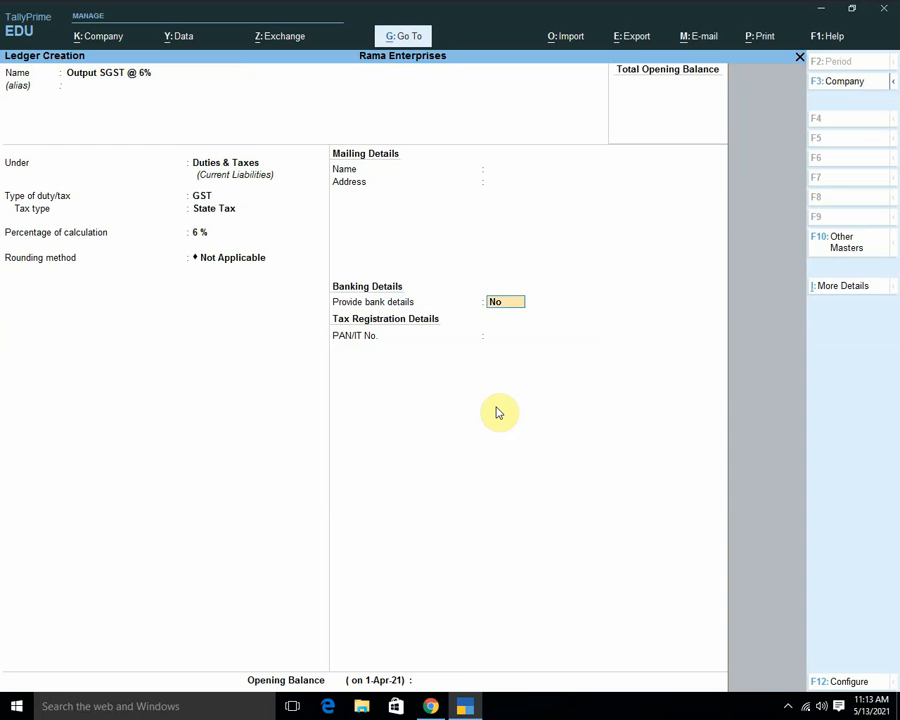
pyautogui.press('Return')
pyautogui.press('Return')
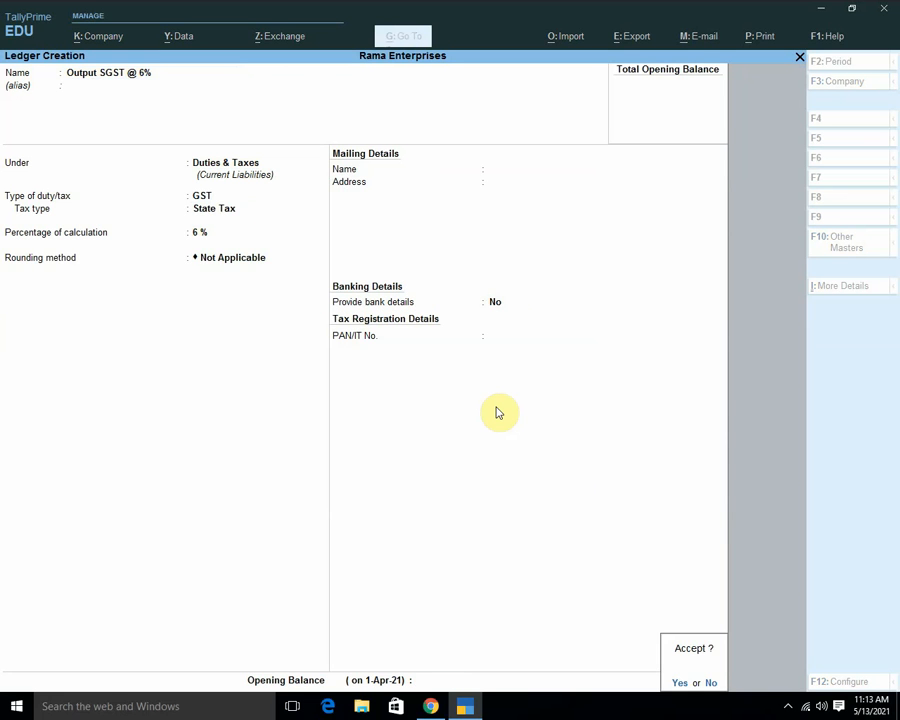
pyautogui.press('Return')
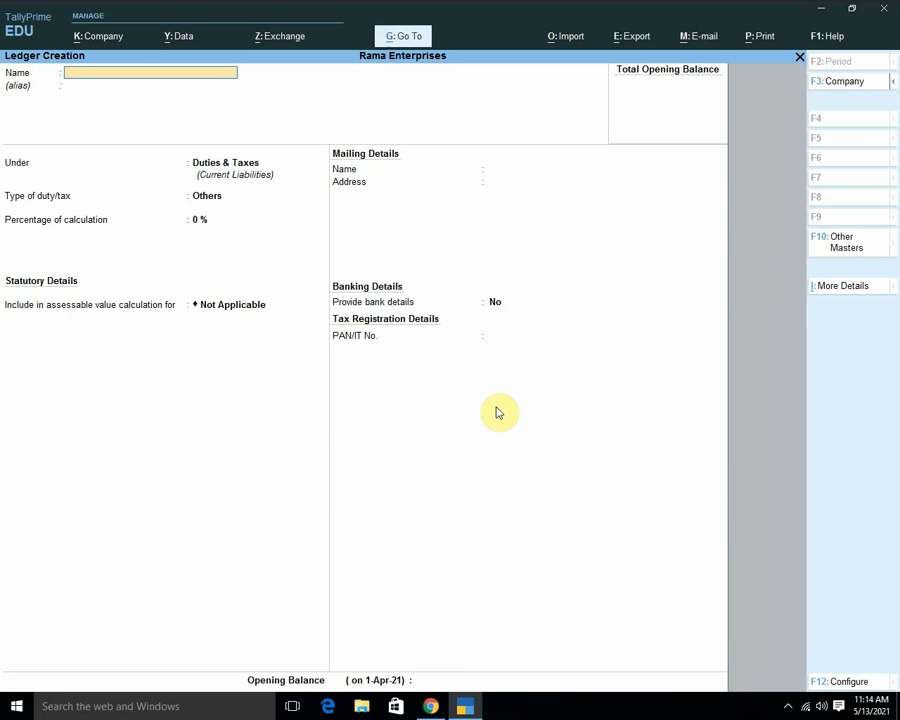
# Start a new ledger named Output IGST @ 12% under Duties & Taxes with GST as the type of duty
pyautogui.write('Output IGST @ 12%')
pyautogui.press('Return')
pyautogui.press('Return')
pyautogui.press('Return')
pyautogui.press('Up')
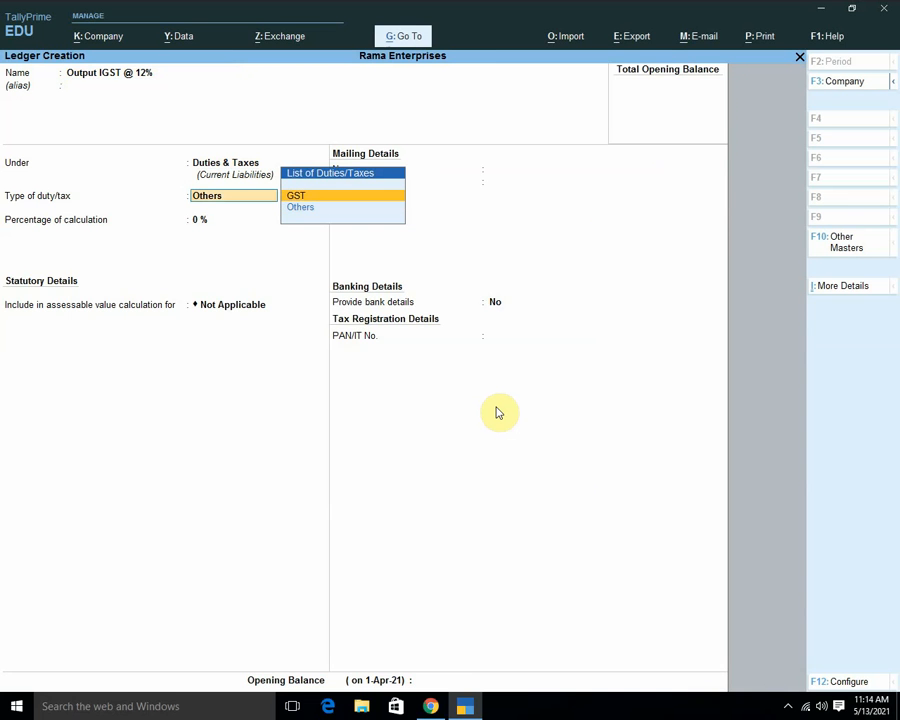
pyautogui.press('Return')
# Set the Output IGST @ 12% ledger to Integrated Tax at 12 % with rounding not applicable, and save it
pyautogui.press('Down')
pyautogui.press('Down')
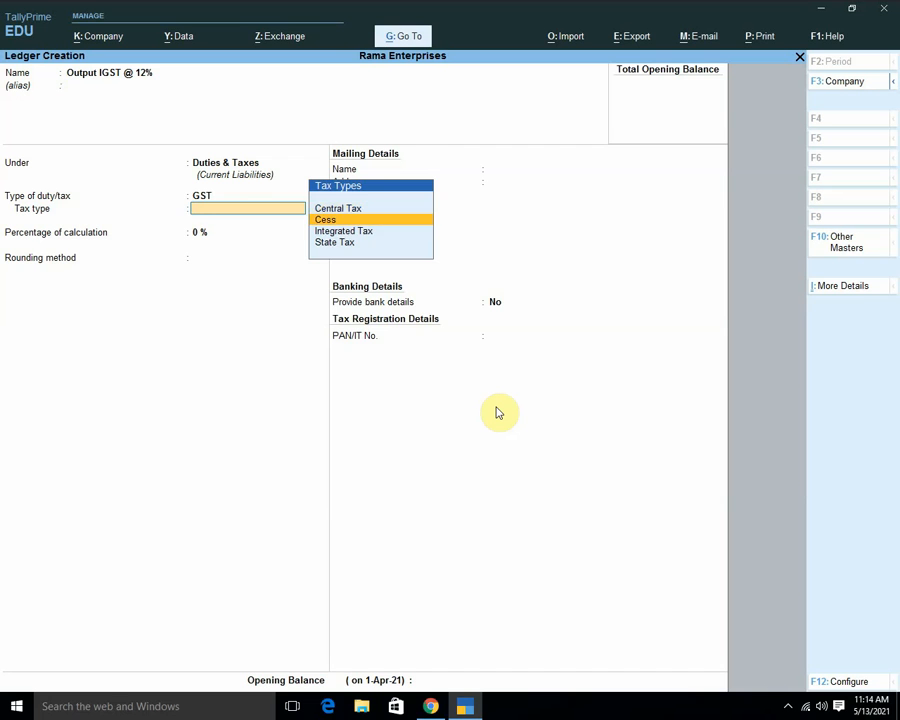
pyautogui.press('Return')
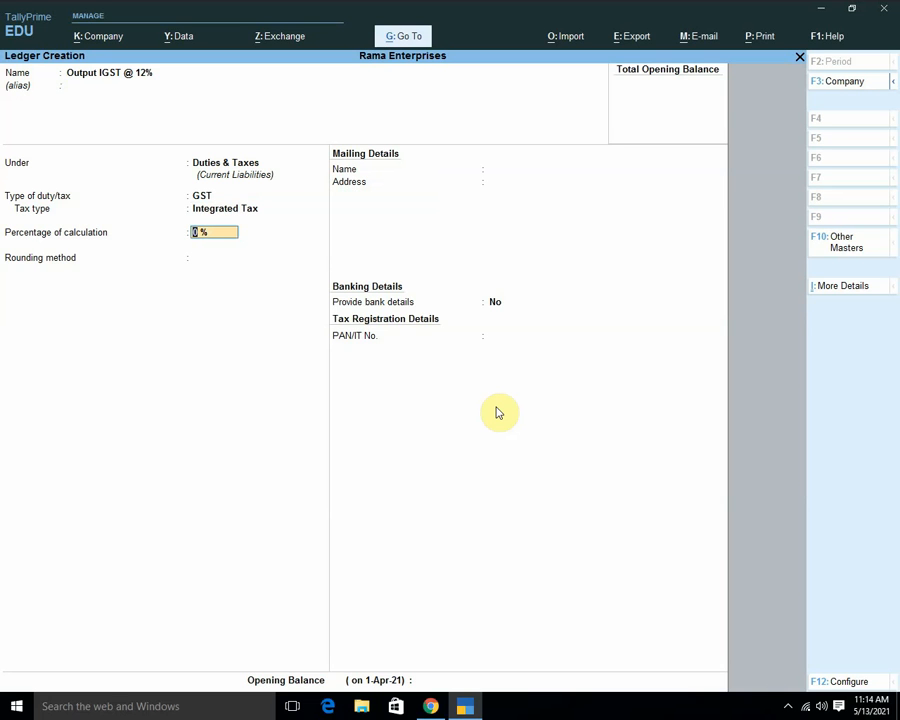
pyautogui.write('12')
pyautogui.press('Return')
pyautogui.press('Return')
pyautogui.press('Return')
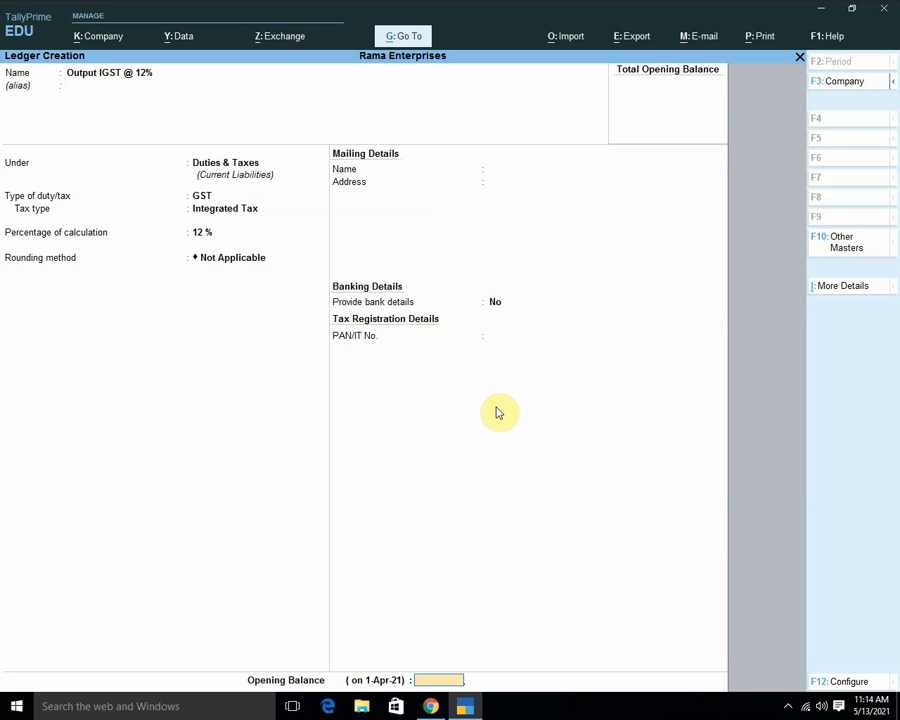
pyautogui.press('Return')
pyautogui.press('Return')
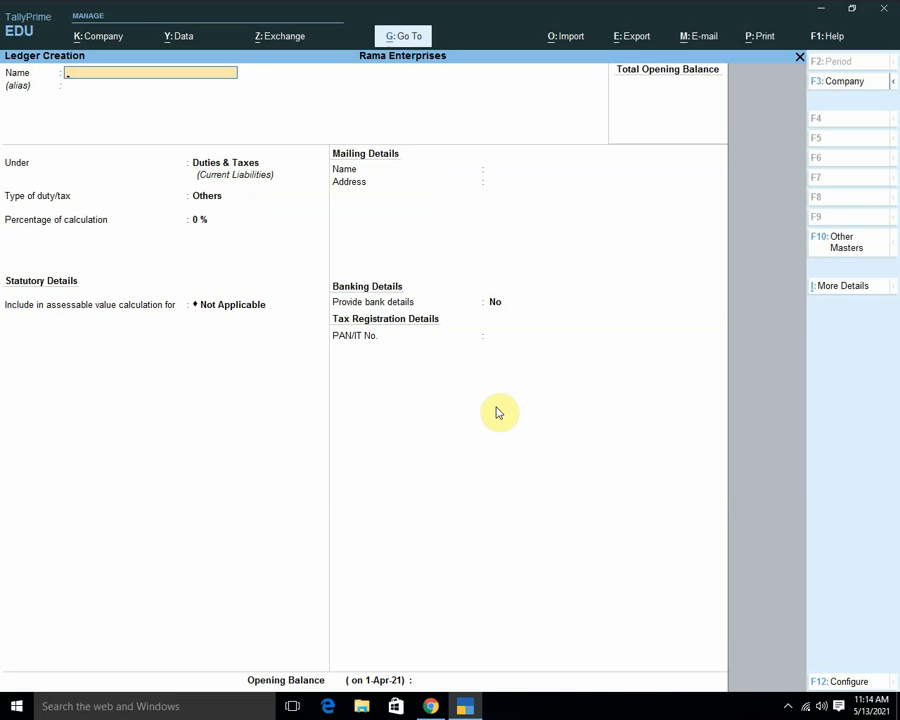
# Begin the name of the next tax ledger as Input CGST@
pyautogui.write('Input')
pyautogui.write('CGST@6')
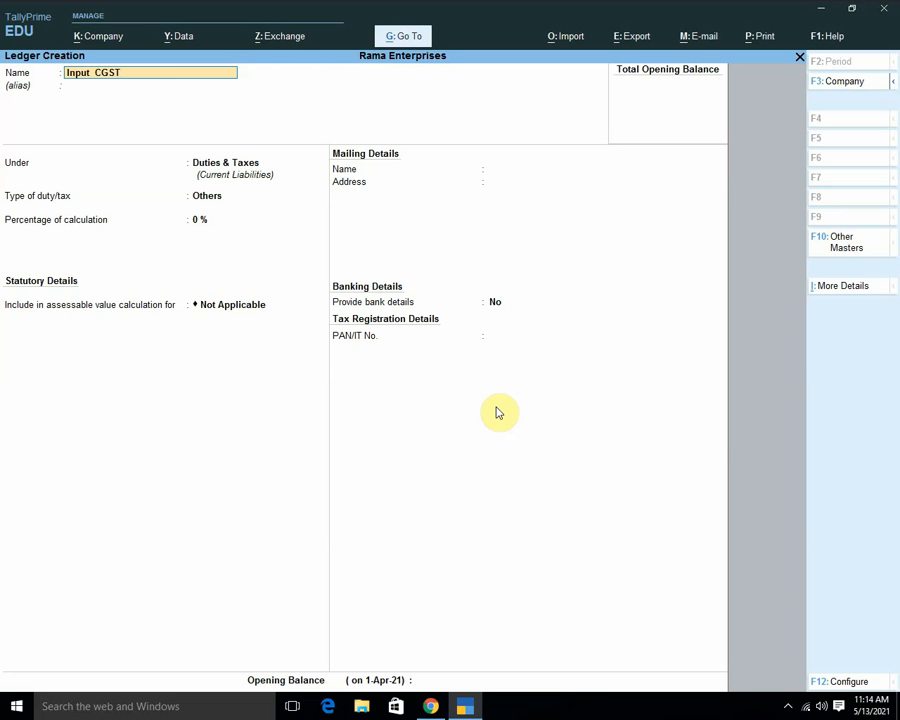
pyautogui.write('@6')
pyautogui.press('BackSpace')
pyautogui.press('ctrl')
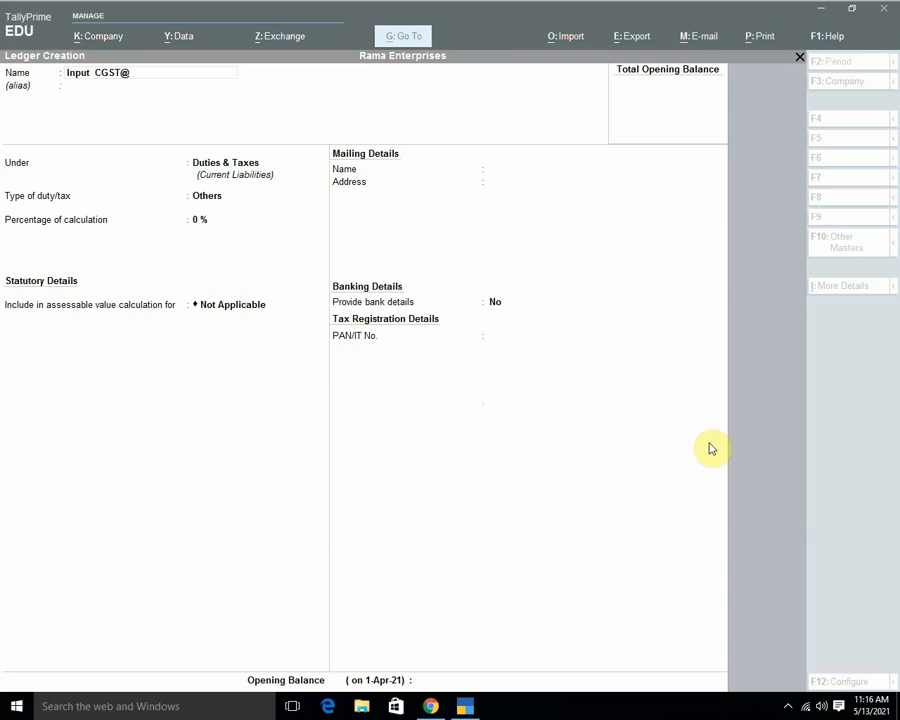
pyautogui.click(787, 708)
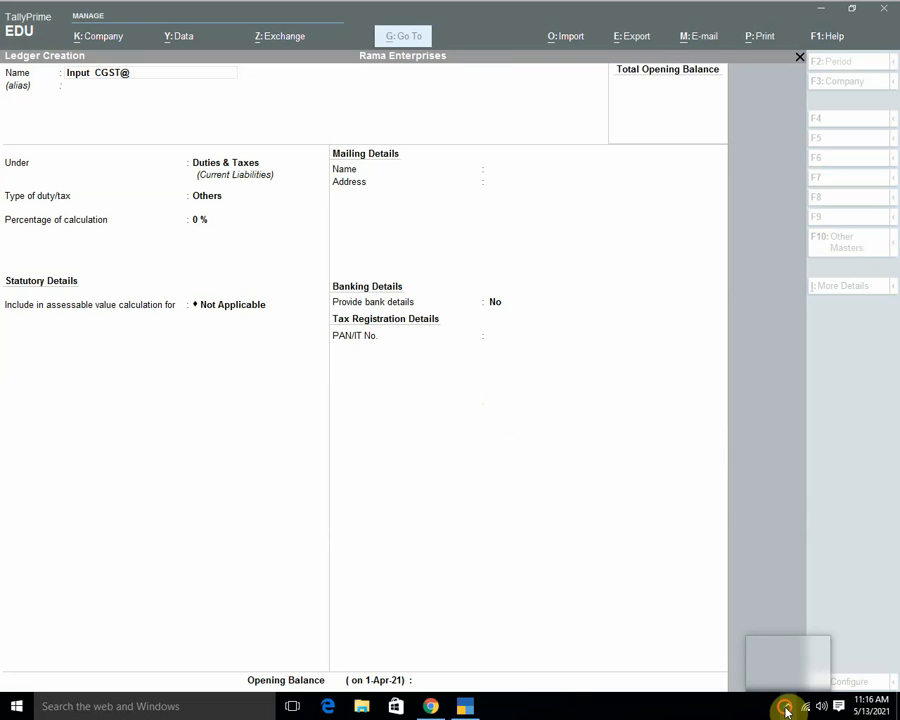
pyautogui.click(617, 427)
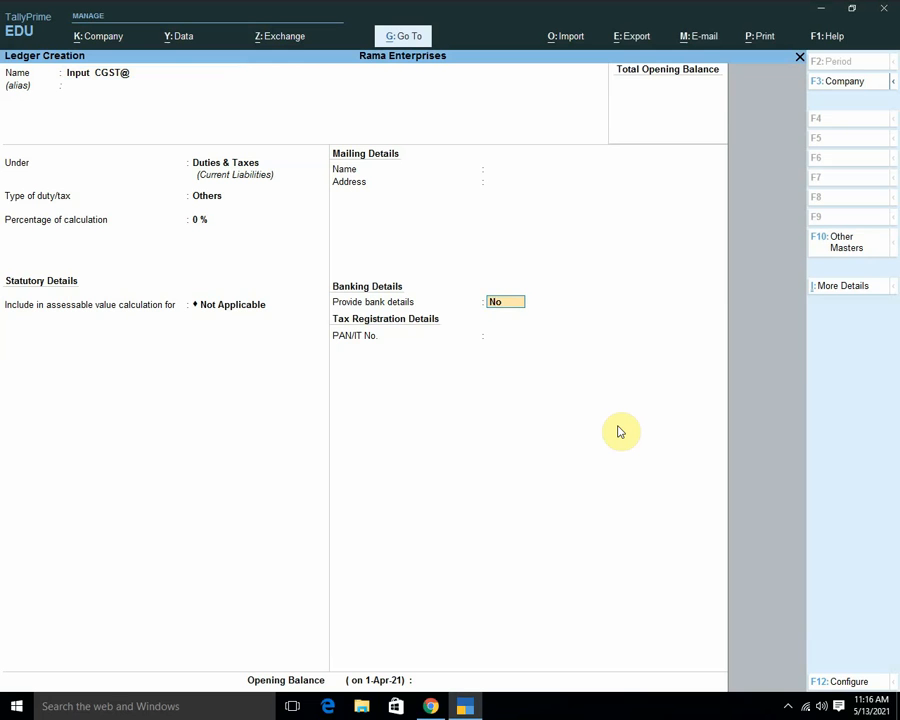
pyautogui.press('Return')
pyautogui.press('Return')
pyautogui.press('Return')
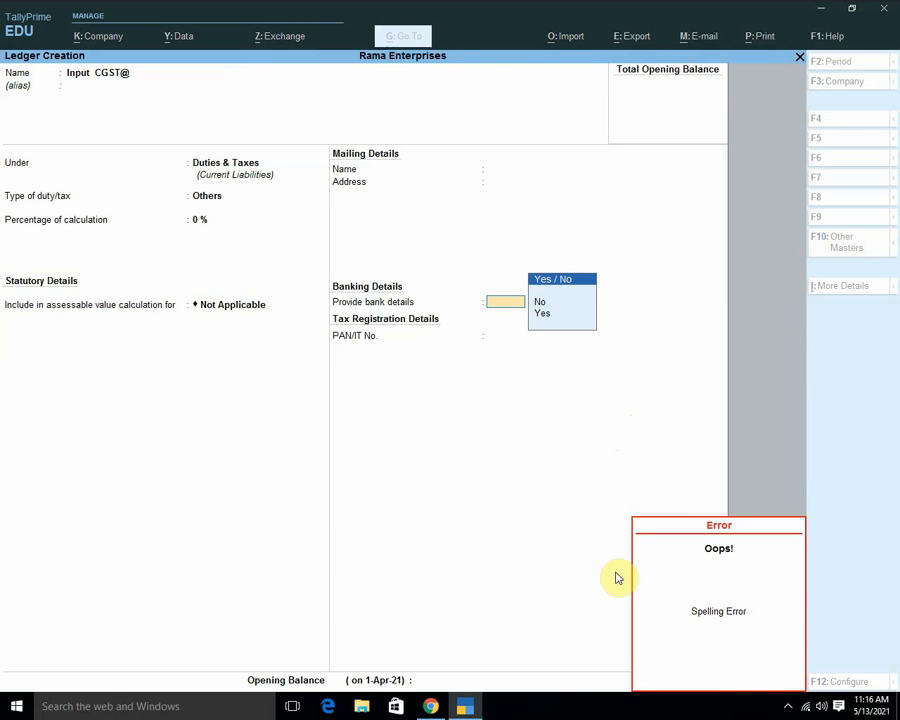
pyautogui.click(500, 552)
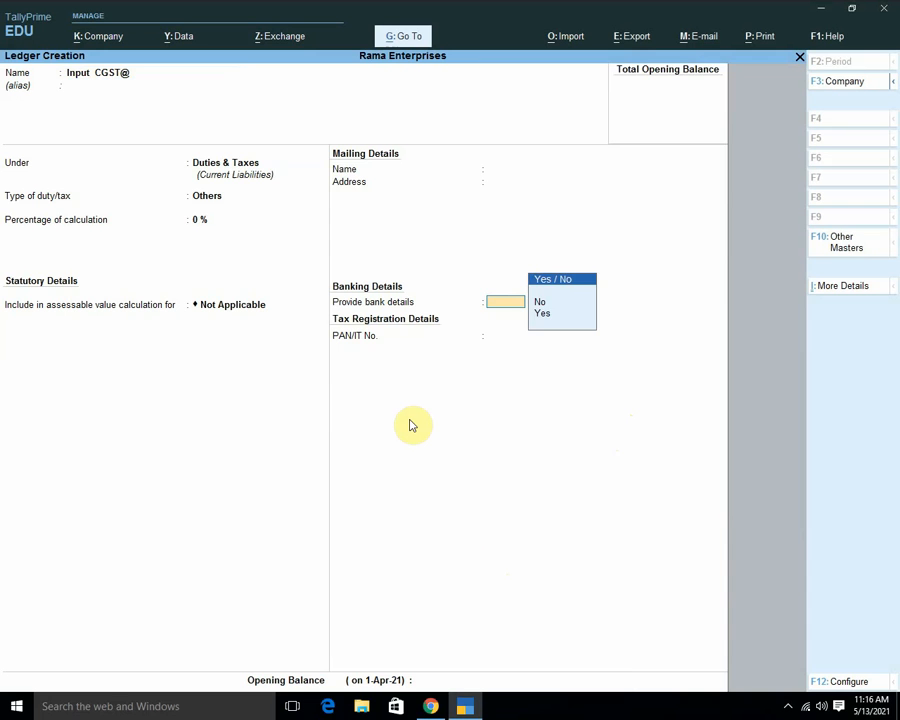
pyautogui.press('BackSpace')
pyautogui.press('BackSpace')
pyautogui.press('BackSpace')
pyautogui.press('BackSpace')
pyautogui.press('BackSpace')
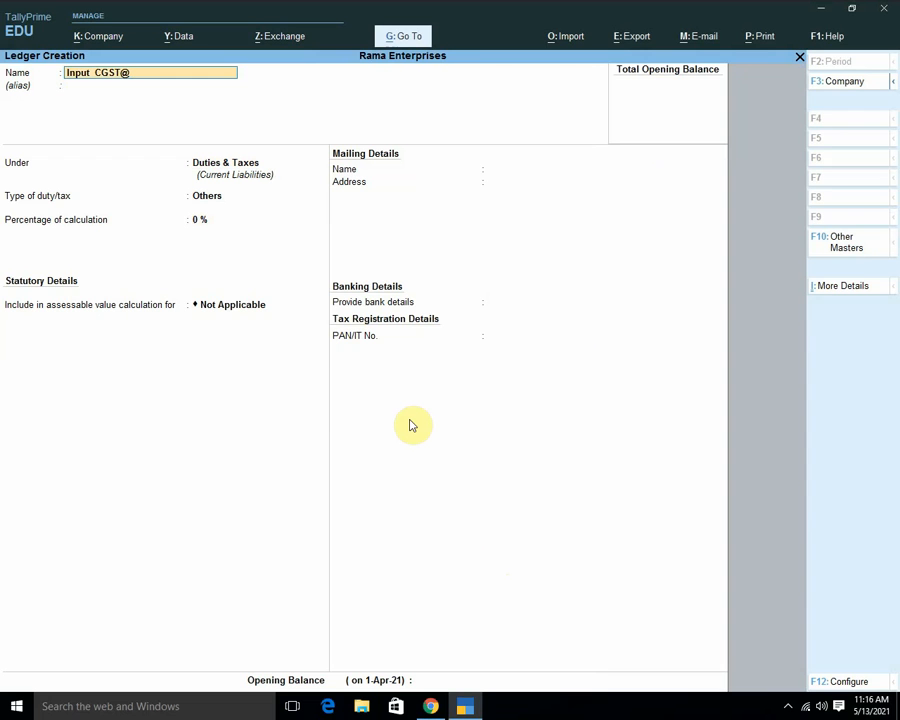
# Complete the ledger name as Input CGST@ 6%, keep it under Duties & Taxes and set the type of duty to GST
pyautogui.write('6')
pyautogui.write(' 6')
pyautogui.write('%')
pyautogui.press('BackSpace')
pyautogui.press('BackSpace')
pyautogui.write('%')
pyautogui.press('Return')
pyautogui.press('Return')
pyautogui.press('Return')
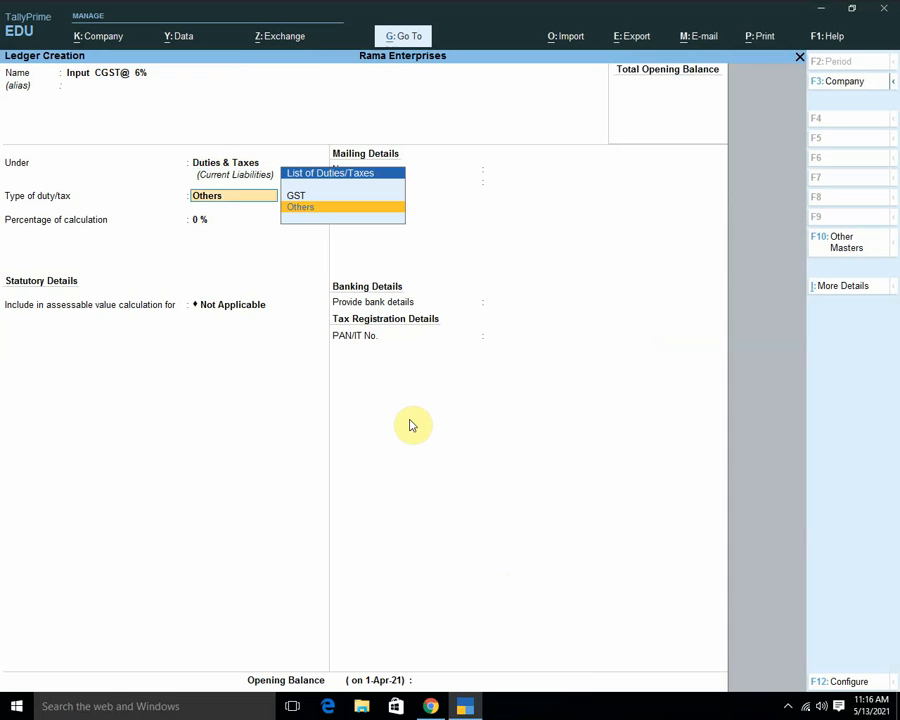
pyautogui.press('Up')
pyautogui.press('Return')
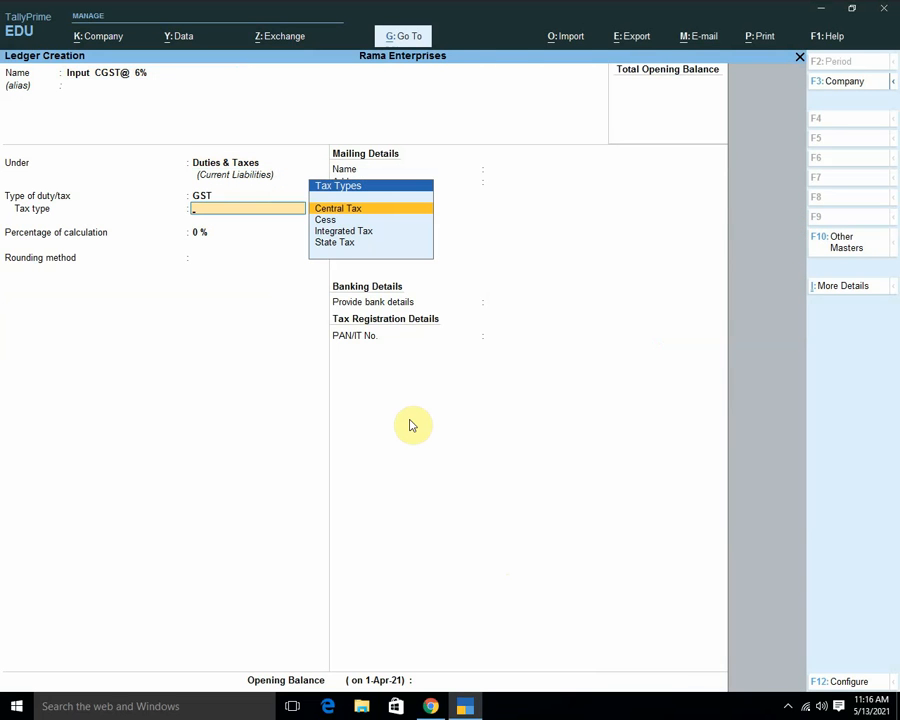
# Set the Input CGST@ 6% ledger to Central Tax at 6 % with rounding not applicable, and save it
pyautogui.press('Down')
pyautogui.press('Up')
pyautogui.press('Return')
pyautogui.write('6')
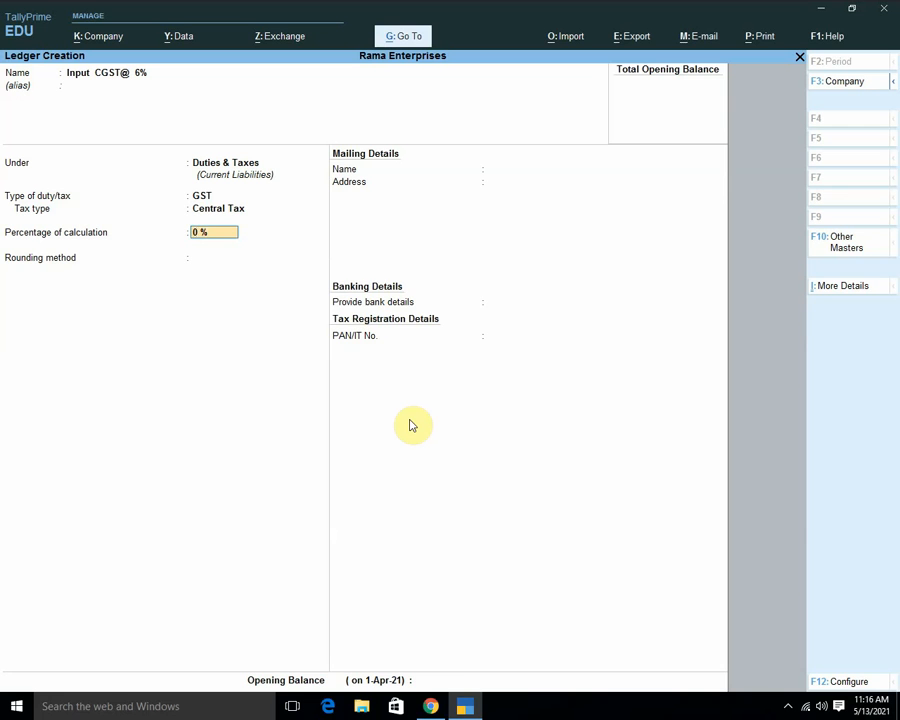
pyautogui.press('Return')
pyautogui.press('Return')
pyautogui.press('Return')
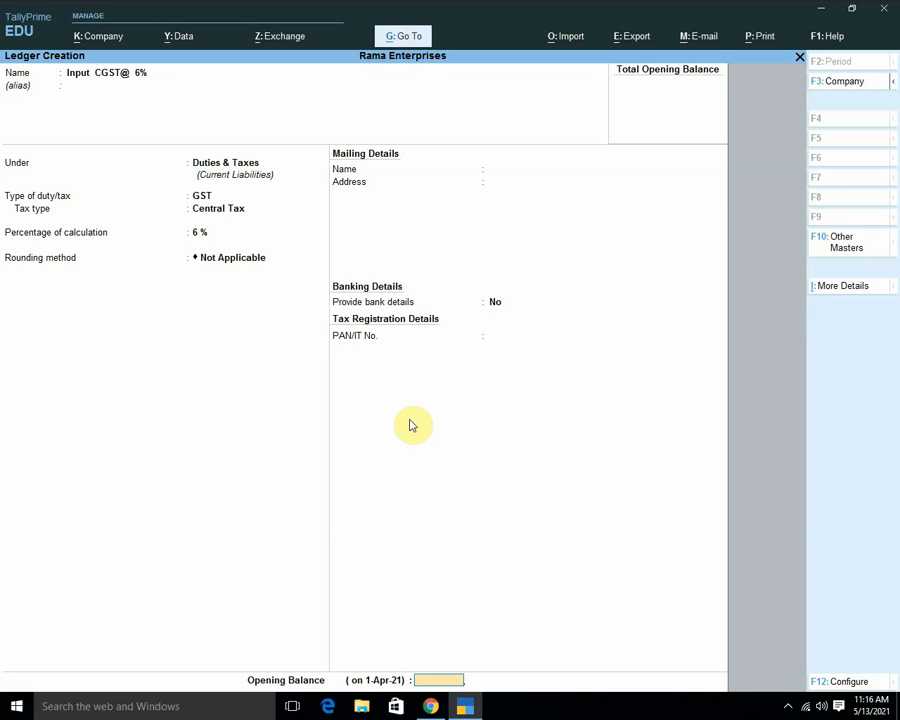
pyautogui.press('Return')
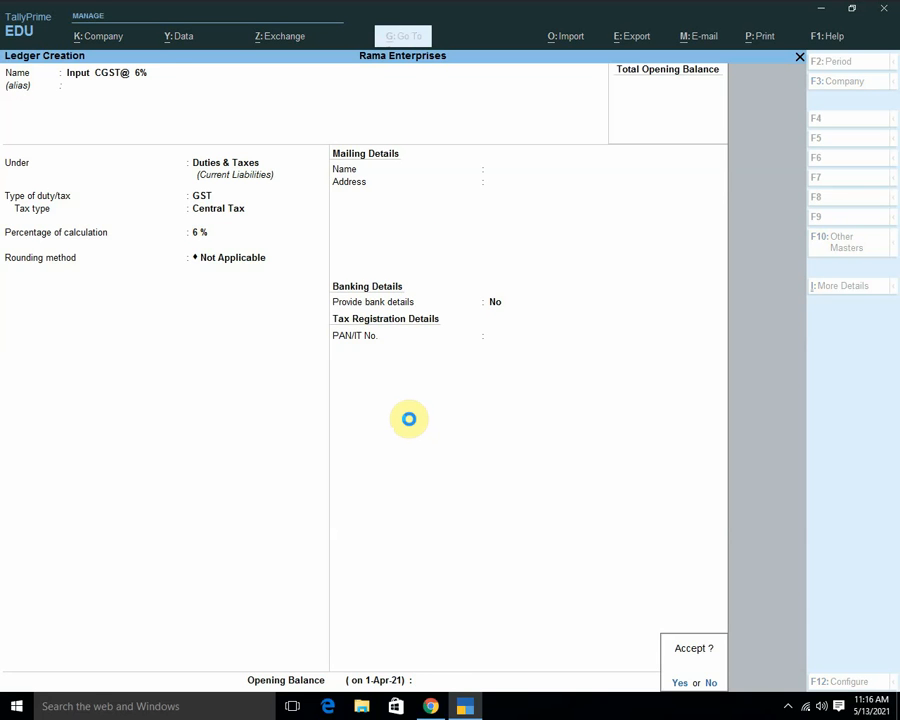
pyautogui.press('Return')
# Start a new ledger named Input SGST @ 6% under Duties & Taxes with GST as the type of duty
pyautogui.write('Input')
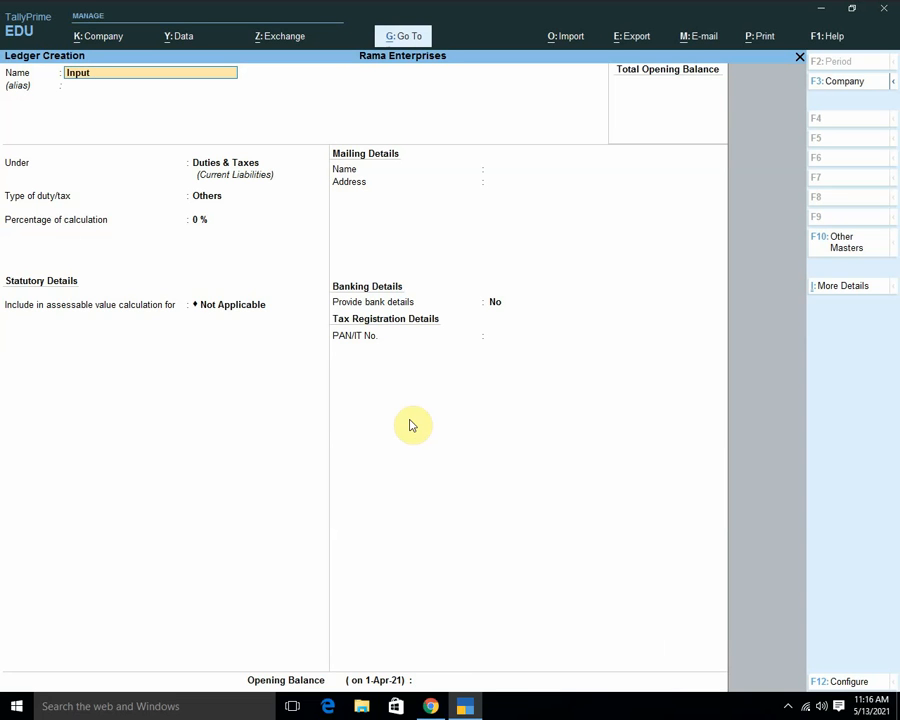
pyautogui.write(' SGST @ 6%')
pyautogui.press('Return')
pyautogui.press('Return')
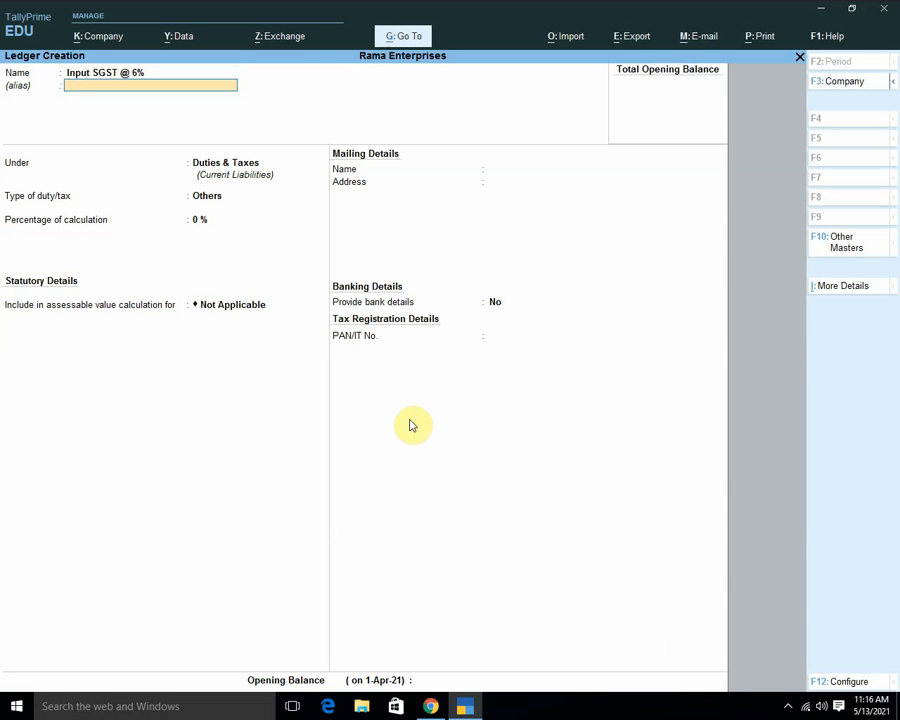
pyautogui.press('Return')
pyautogui.write('g')
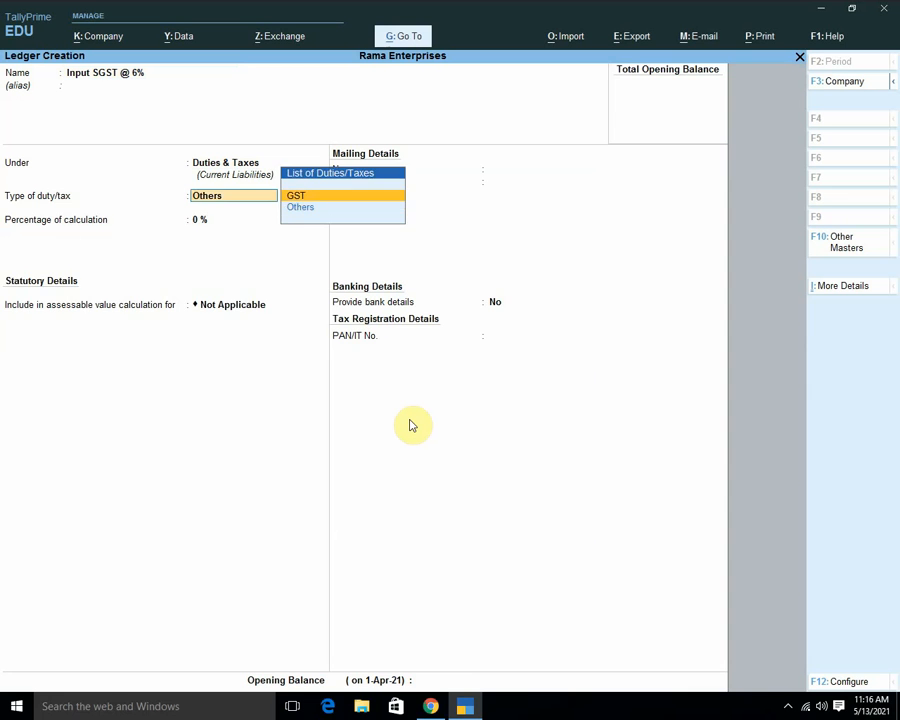
pyautogui.press('Return')
# Set the Input SGST @ 6% ledger to State Tax at 6 % with rounding not applicable, and save it
pyautogui.press('Down')
pyautogui.press('Down')
pyautogui.press('Down')
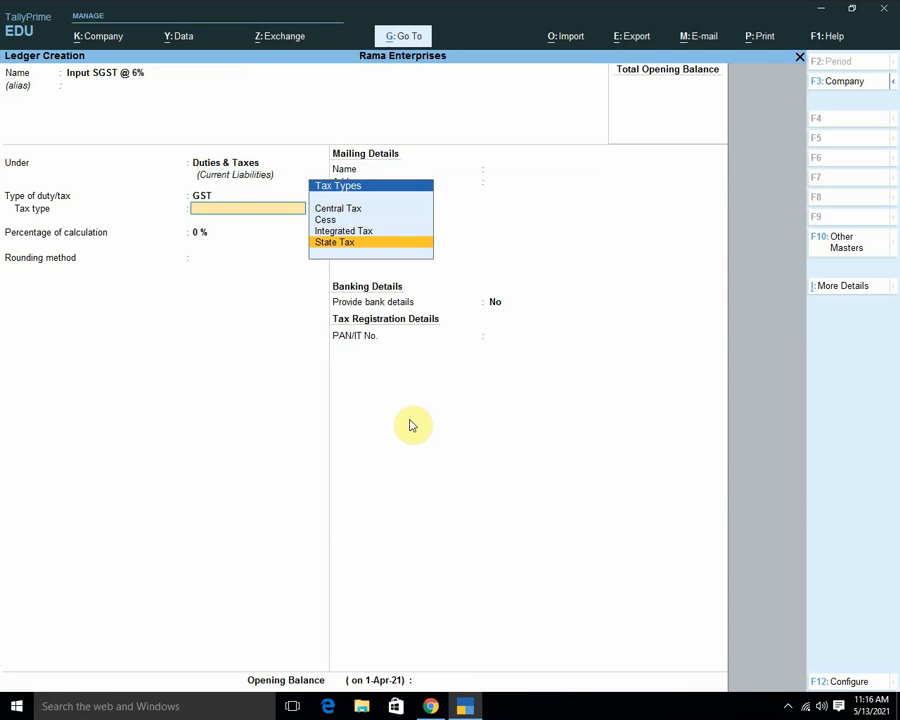
pyautogui.press('Return')
pyautogui.write('6')
pyautogui.press('Return')
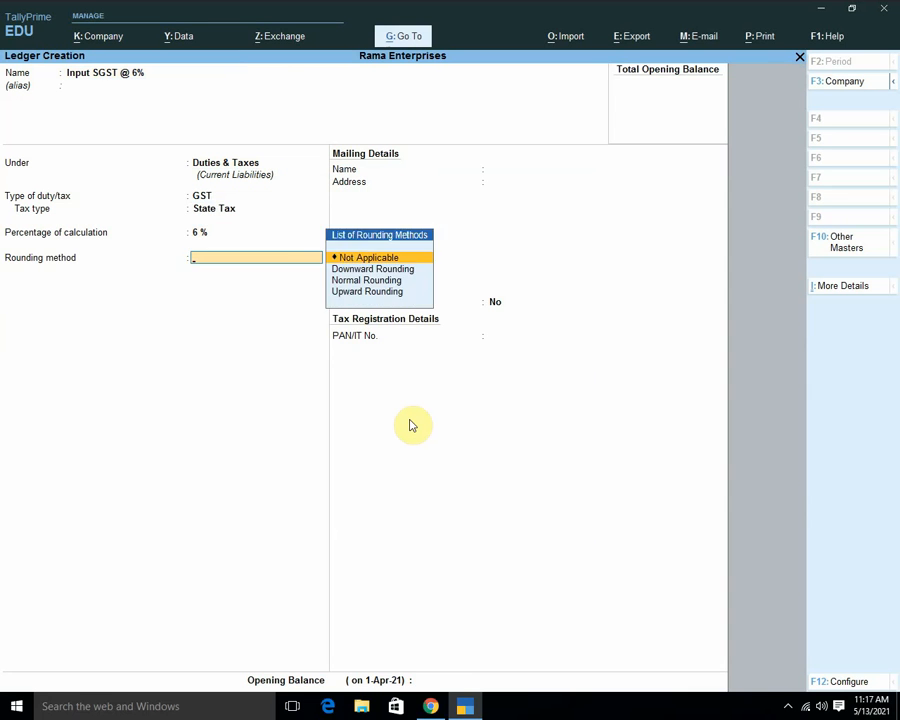
pyautogui.press('Return')
pyautogui.press('Return')
pyautogui.press('Return')
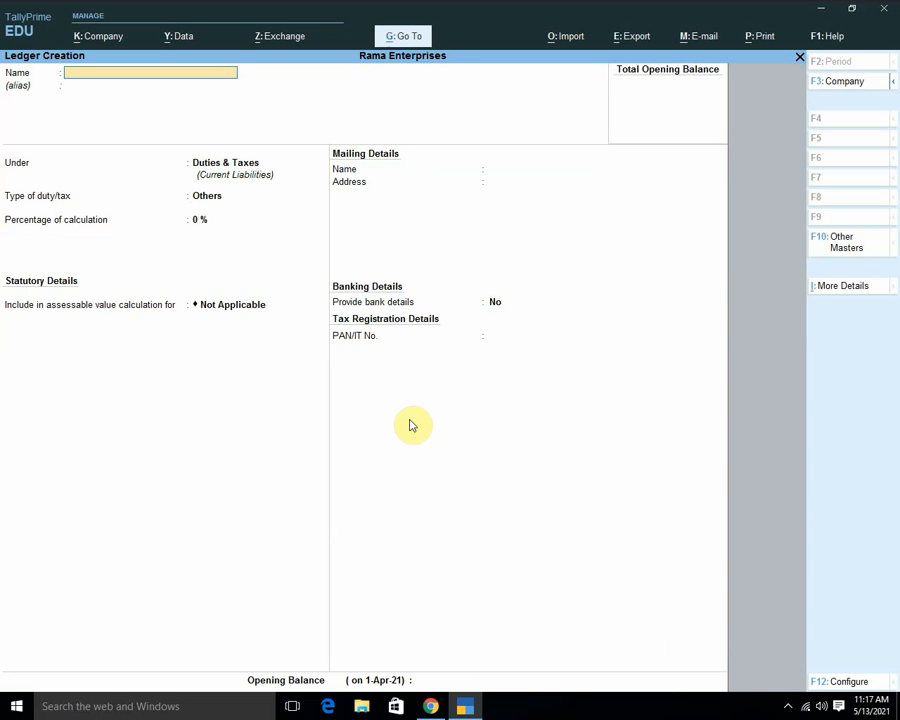
# Start a new ledger named Input IGST 12% under Duties & Taxes with GST as the type of duty
pyautogui.write('Input @ IGST')
pyautogui.press('BackSpace')
pyautogui.write('12%')
pyautogui.press('Return')
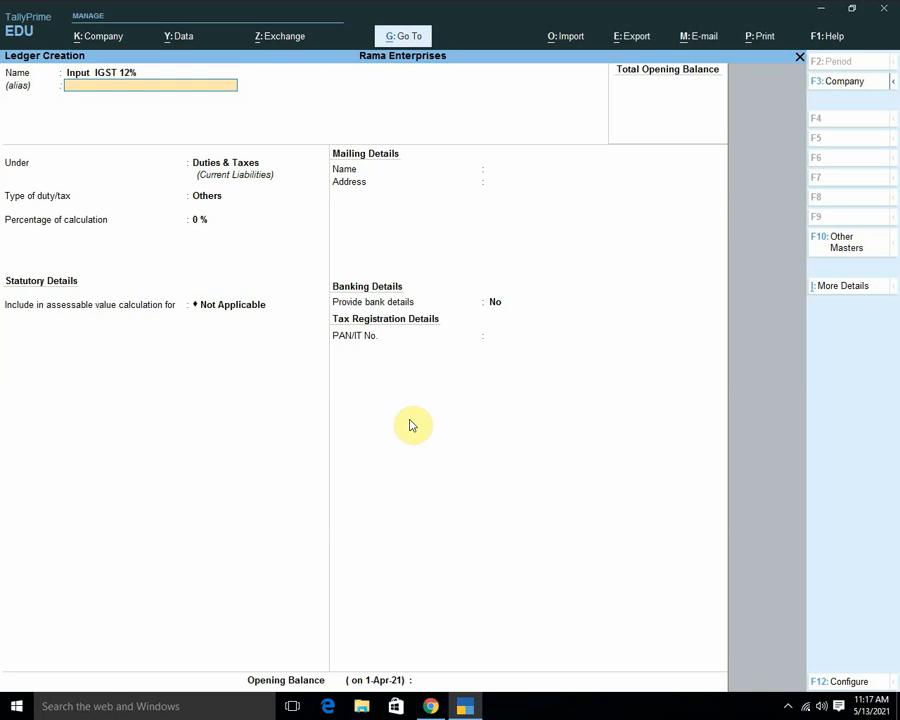
pyautogui.press('Return')
pyautogui.press('Return')
pyautogui.press('Up')
pyautogui.press('Return')
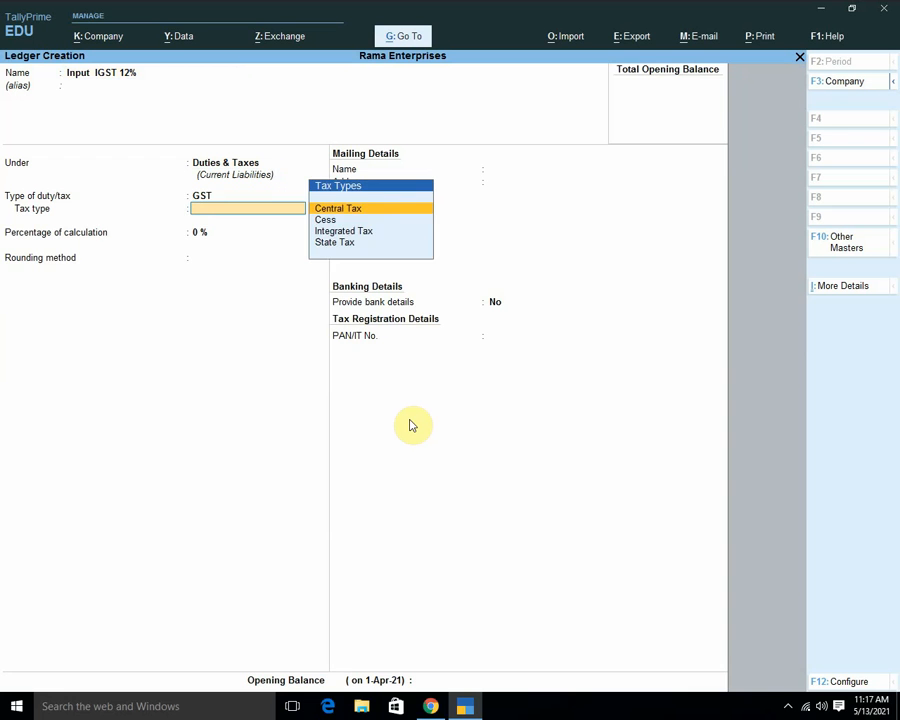
# Set the Input IGST 12% ledger to Integrated Tax at 12 %, save it, and return to the Gateway of Tally
pyautogui.press('Down')
pyautogui.press('Down')
pyautogui.press('Return')
pyautogui.write('12')
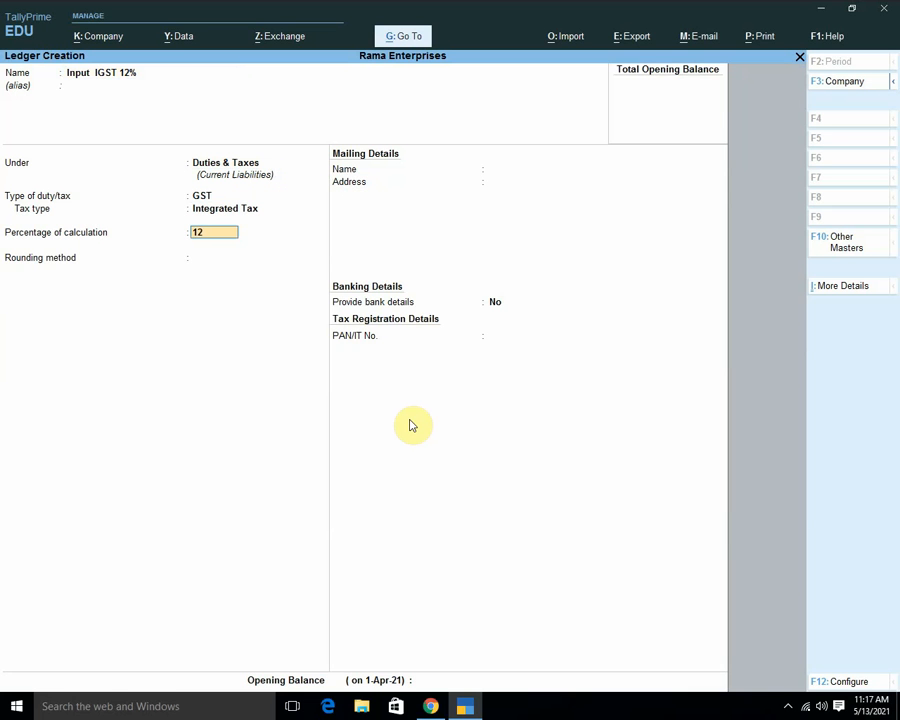
pyautogui.press('Return')
pyautogui.press('Return')
pyautogui.press('Return')
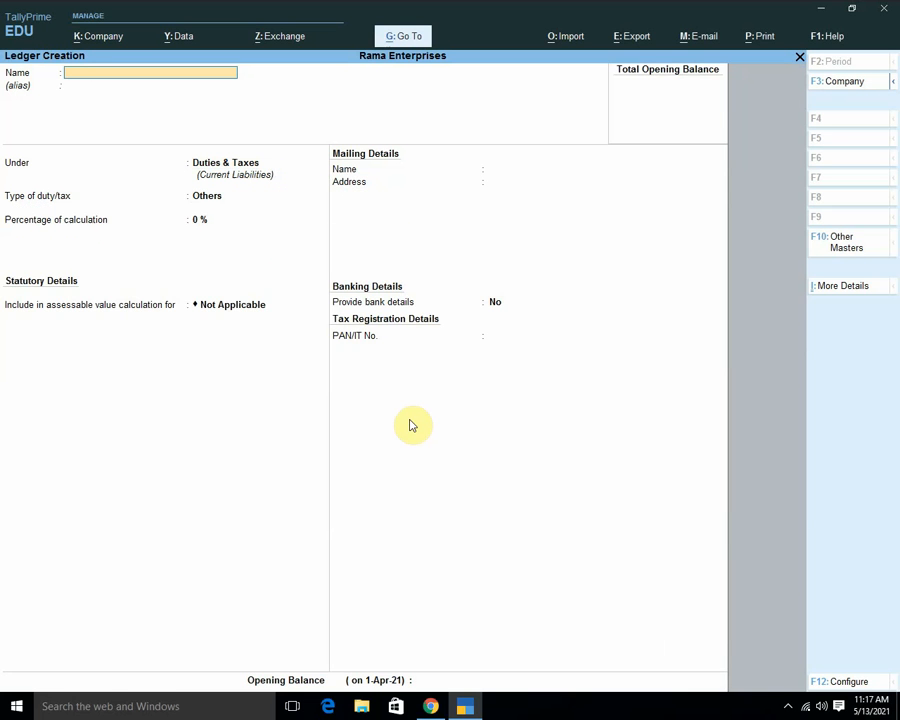
pyautogui.press('Escape')
pyautogui.press('Escape')
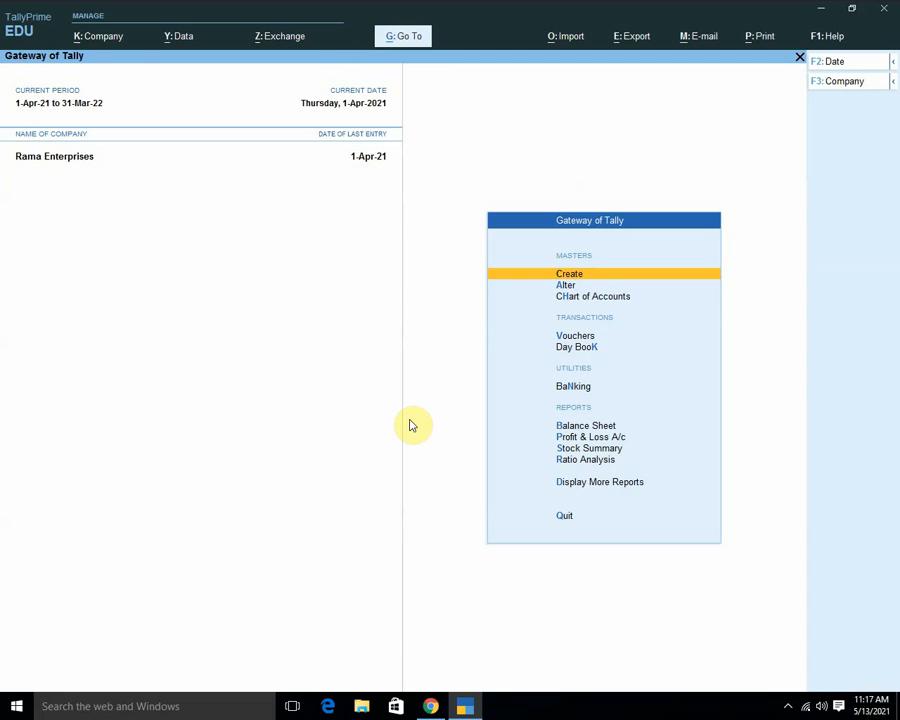
# Start a purchase voucher with supplier invoice no. 478, dated 1-Apr-21, and Cash as the party account
pyautogui.press('Down')
pyautogui.press('Down')
pyautogui.press('Down')
pyautogui.press('Return')
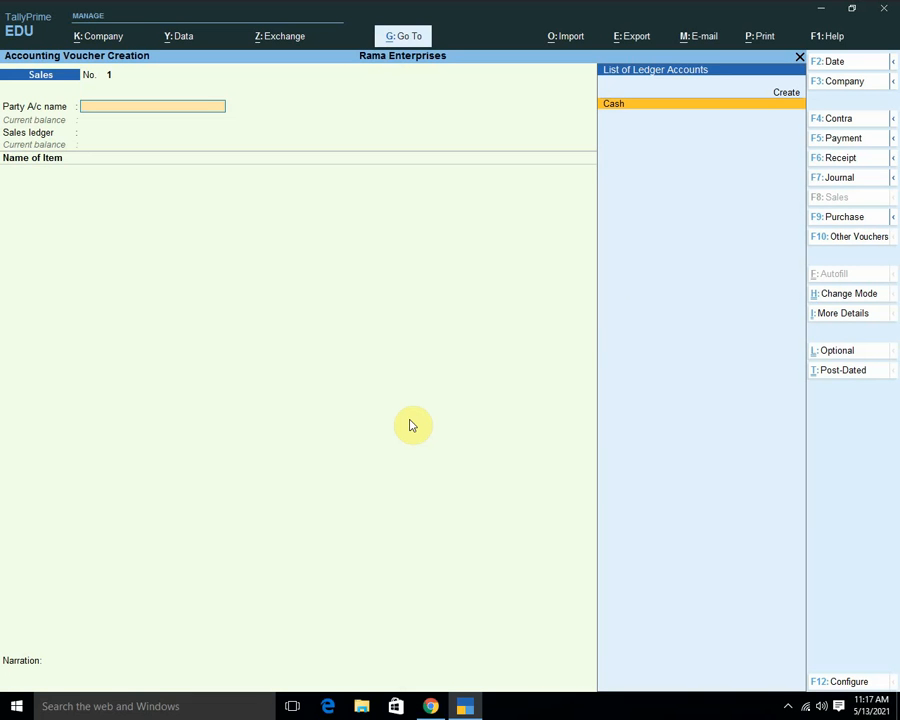
pyautogui.press('F9')
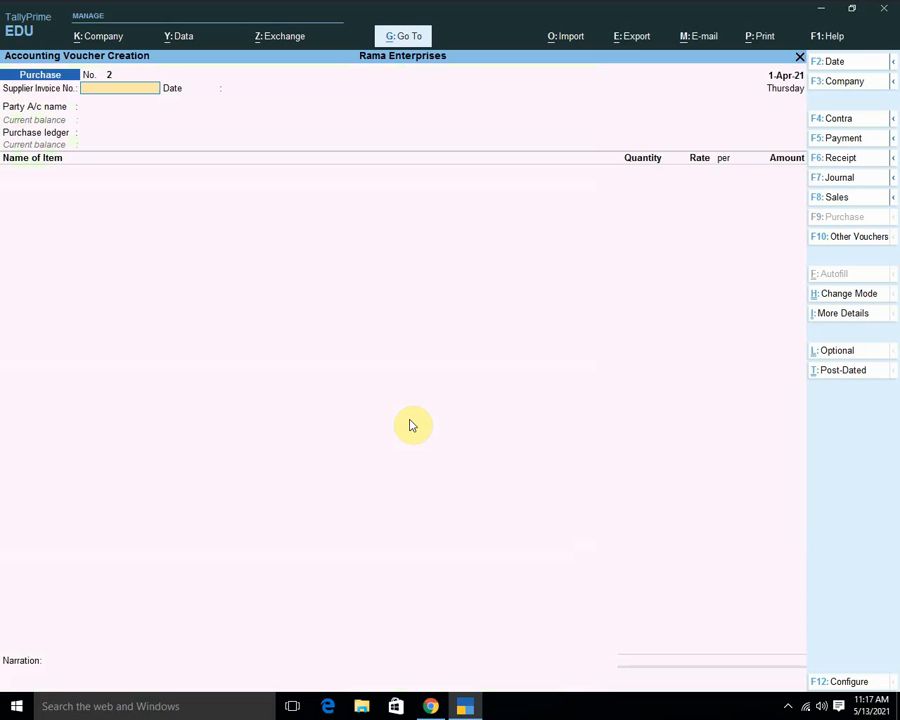
pyautogui.write('478')
pyautogui.press('Return')
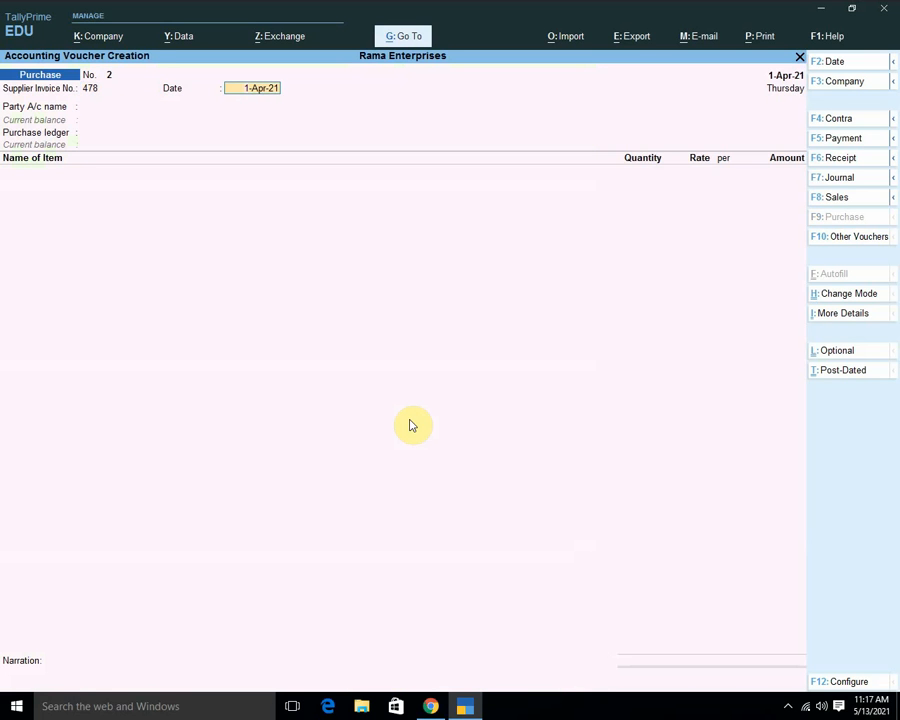
pyautogui.press('Return')
pyautogui.press('Return')
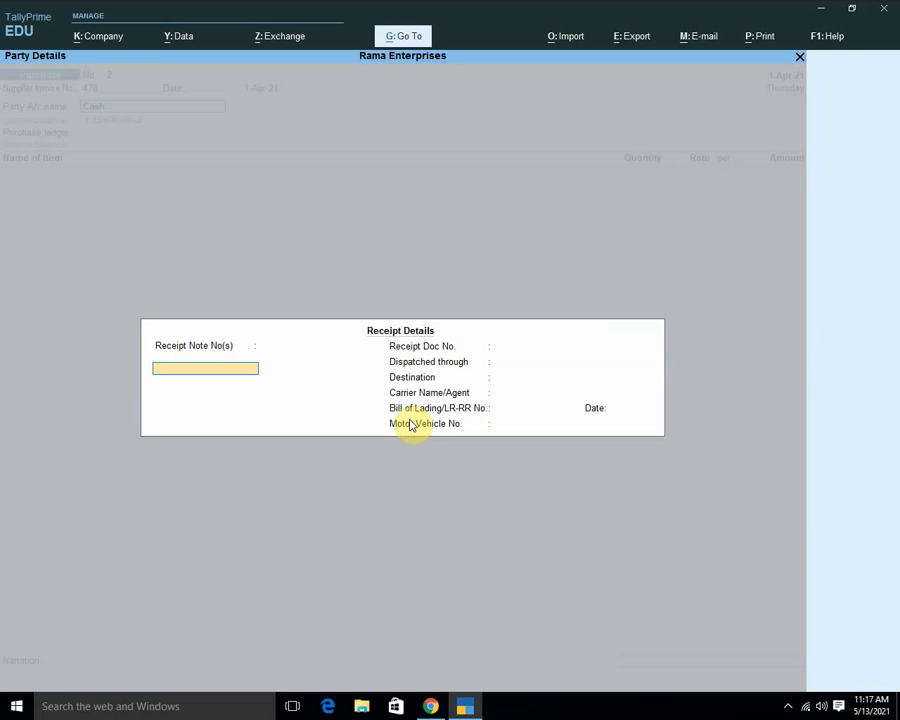
# Accept the blank receipt details and default Cash party details, and choose Purchase A/c as the purchase ledger
pyautogui.press('Return')
pyautogui.press('Return')
pyautogui.press('Return')
pyautogui.press('Return')
pyautogui.press('Return')
pyautogui.press('Return')
pyautogui.press('Return')
pyautogui.press('Return')
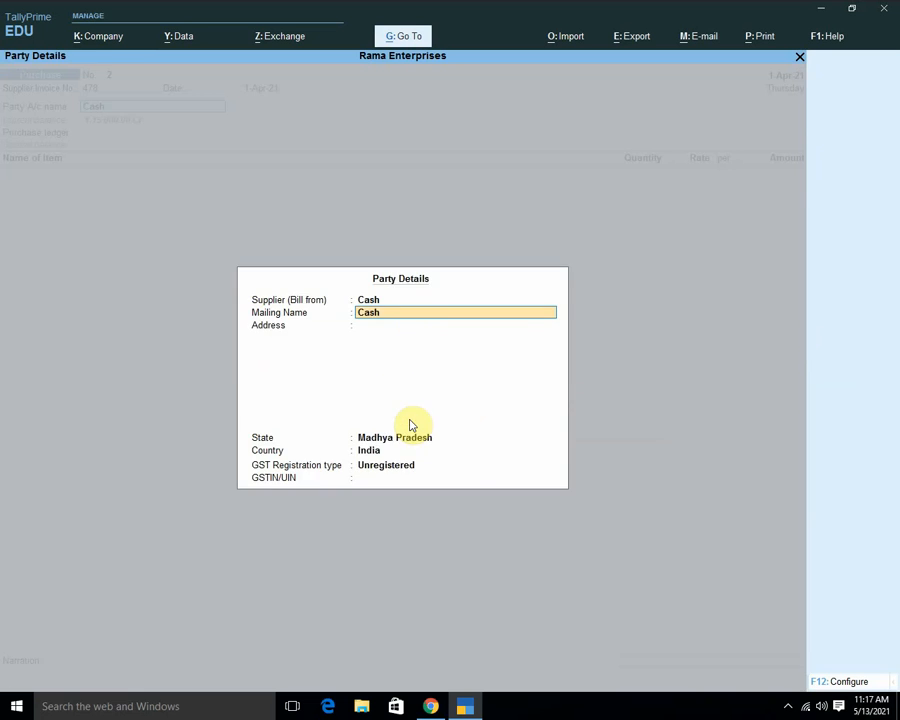
pyautogui.press('Return')
pyautogui.press('Return')
pyautogui.press('Return')
pyautogui.press('Return')
pyautogui.press('Return')
pyautogui.press('Return')
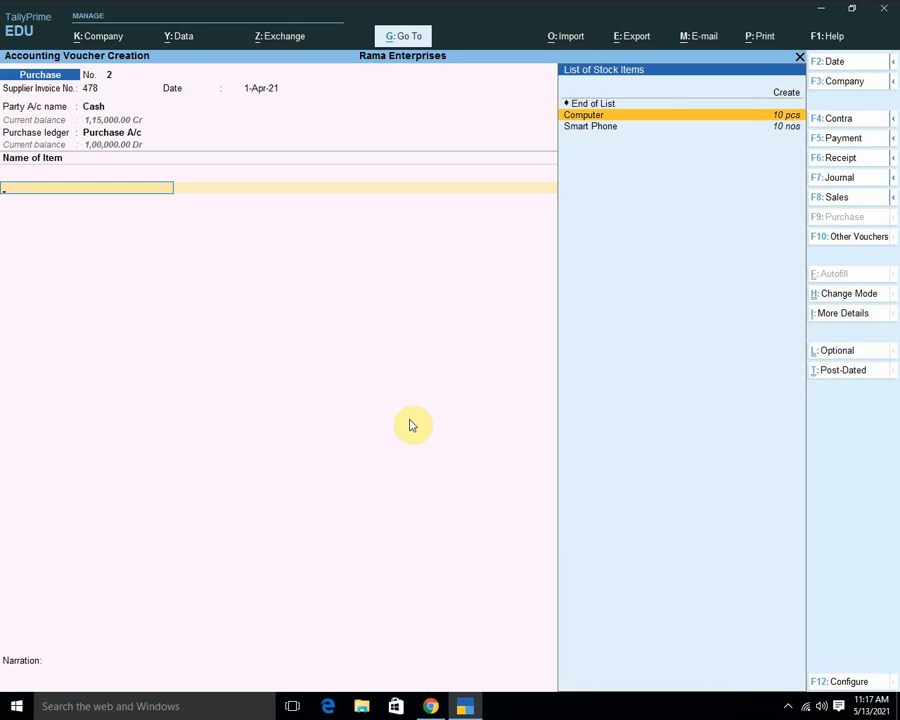
# Add 5 pcs of Computer at a rate of 5,000 per pcs and end the item list
pyautogui.press('Return')
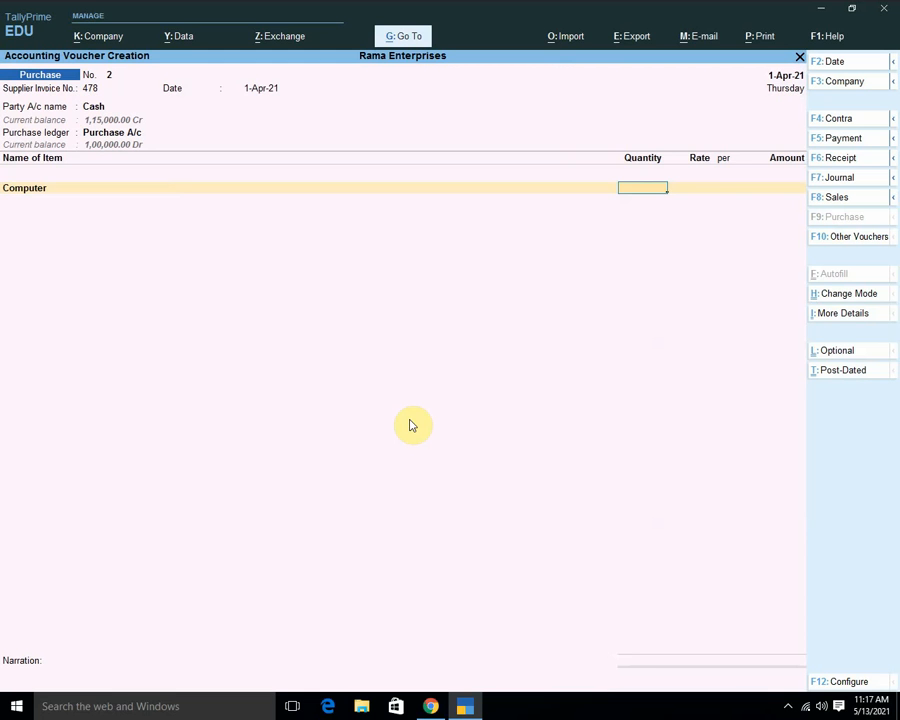
pyautogui.write('5')
pyautogui.press('Return')
pyautogui.write('5000')
pyautogui.press('Return')
pyautogui.press('Return')
pyautogui.press('Return')
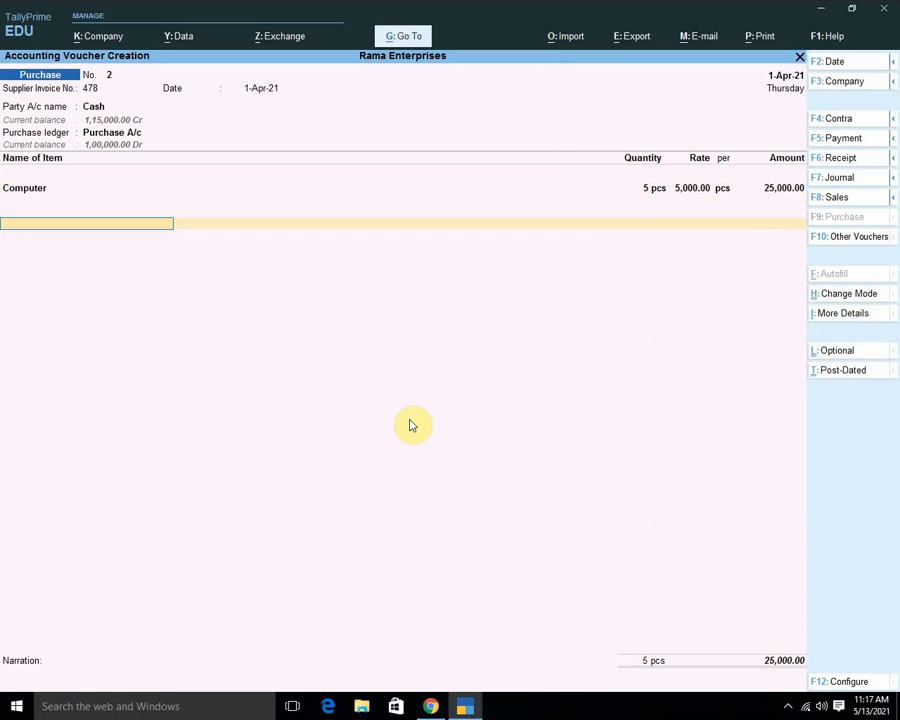
pyautogui.press('Return')
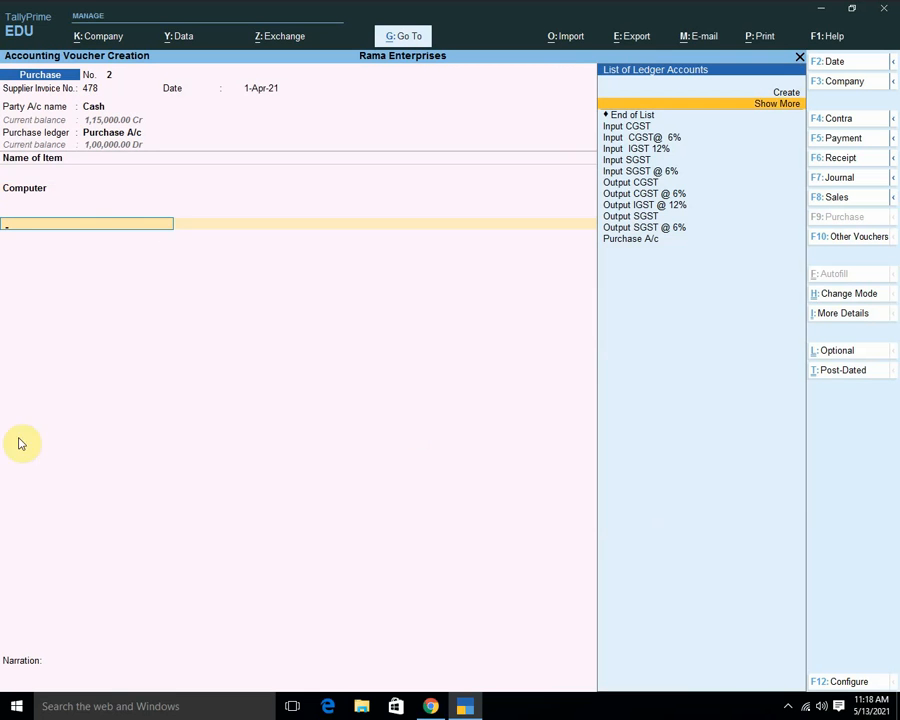
pyautogui.click(40, 192)
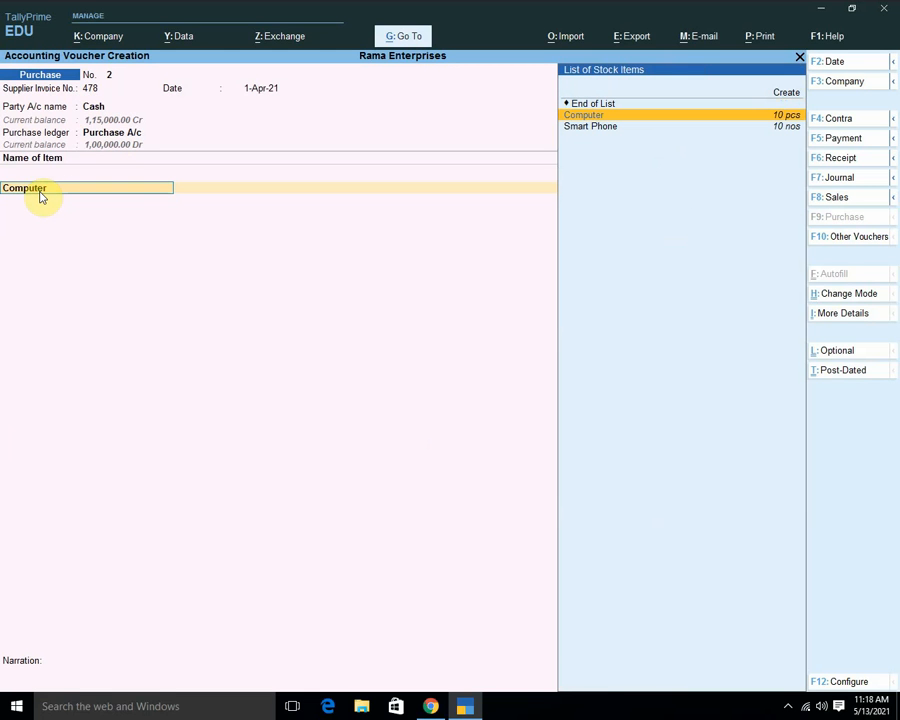
pyautogui.press('space')
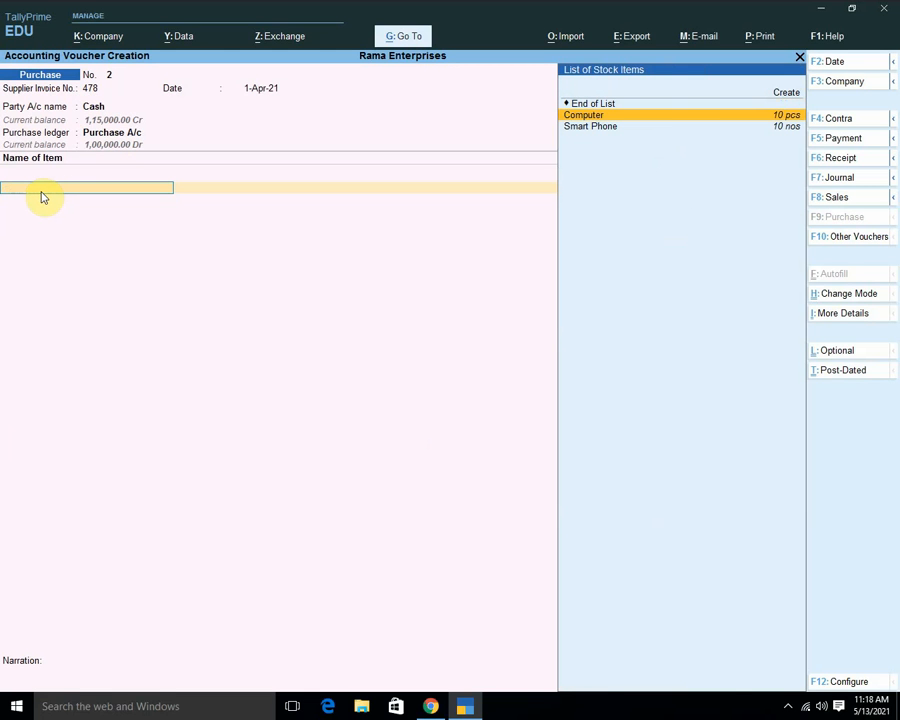
pyautogui.press('Escape')
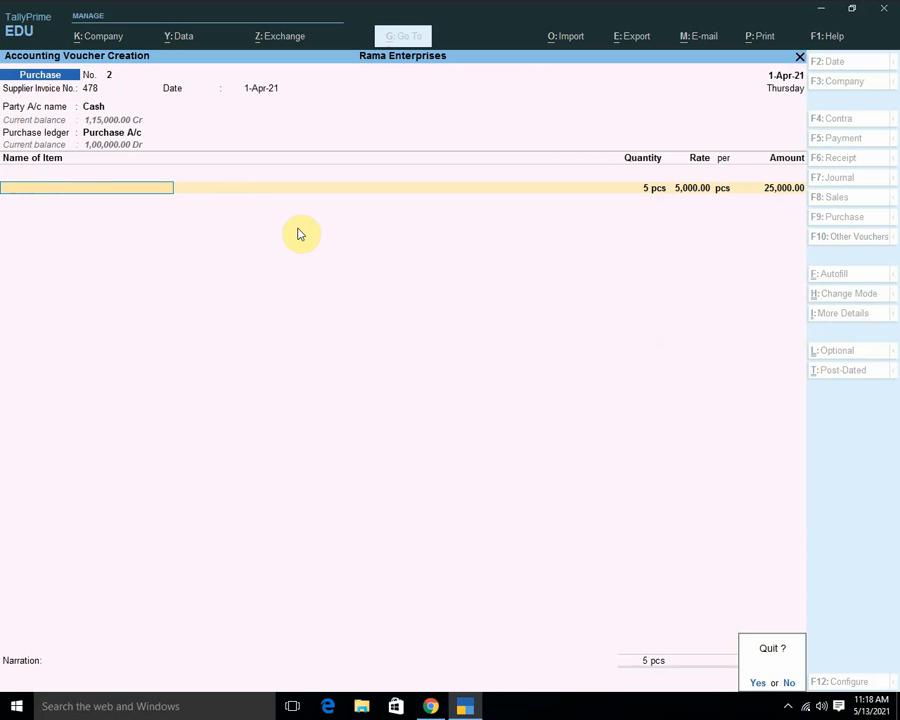
pyautogui.press('n')
pyautogui.press('Return')
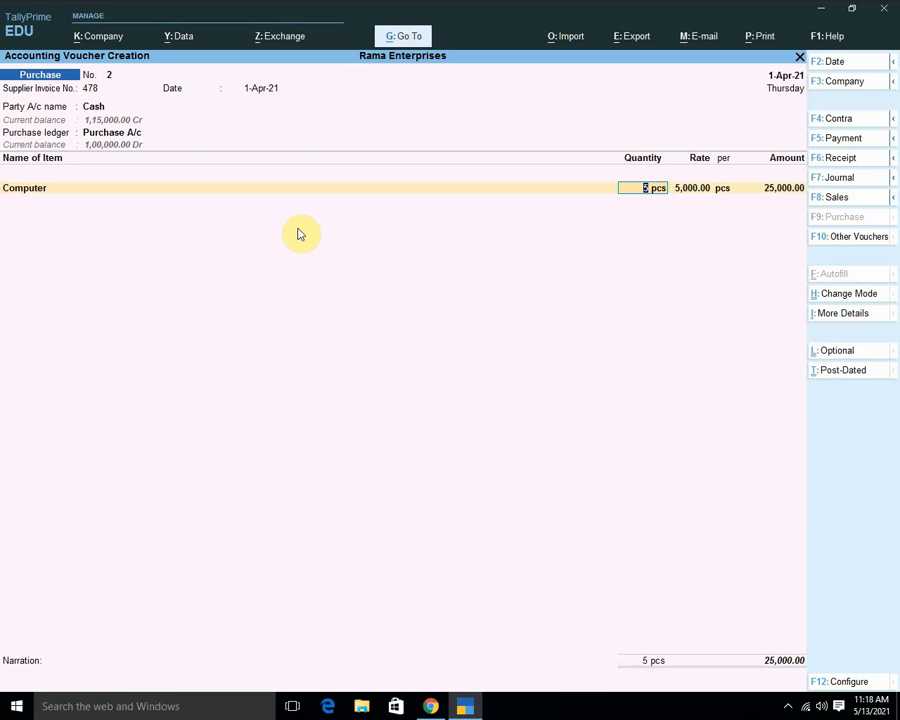
pyautogui.press('alt')
pyautogui.press('BackSpace')
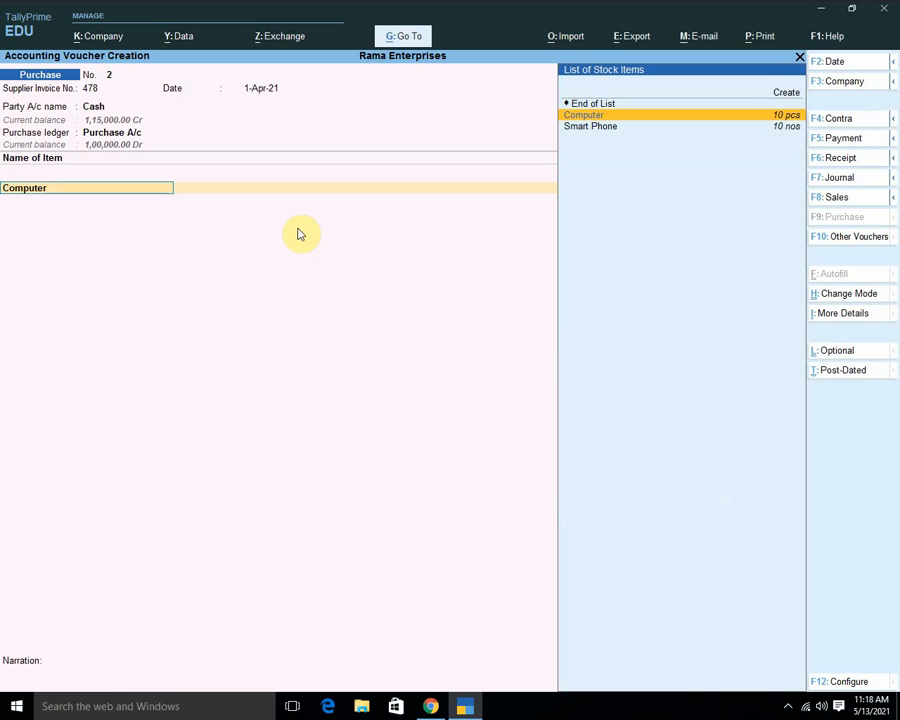
pyautogui.press('Return')
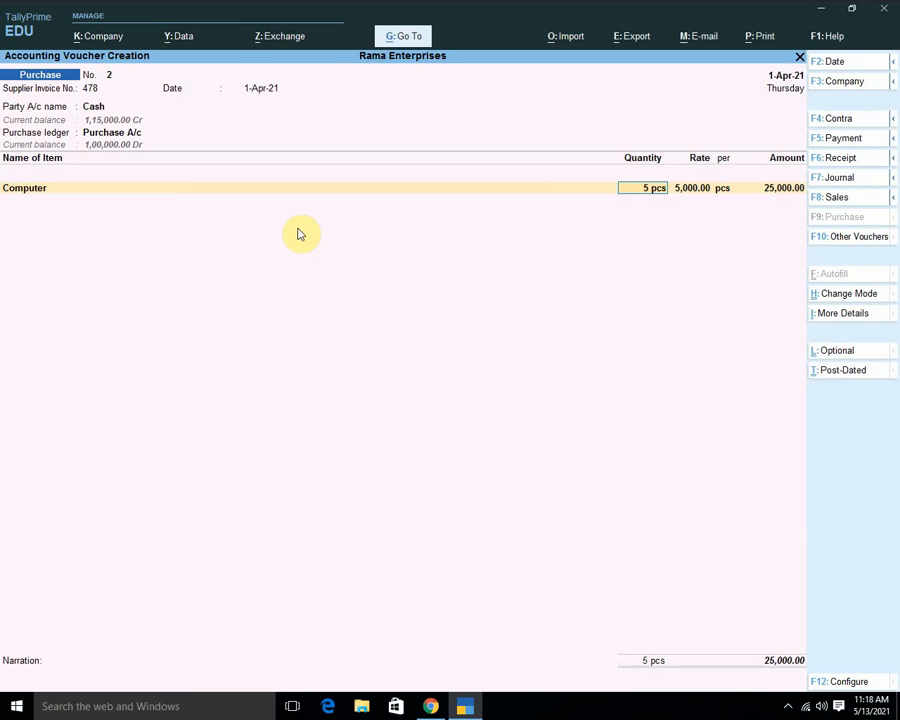
# Examine the additional details available for the Computer item, including its GST Rate Details
pyautogui.click(843, 314)
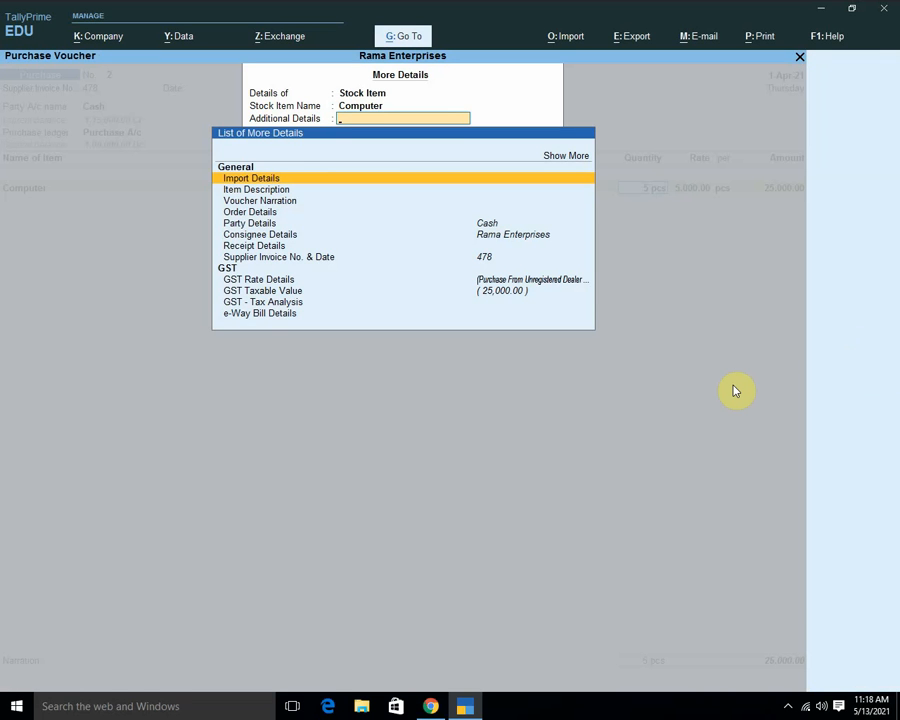
pyautogui.press('Down')
pyautogui.press('Down')
pyautogui.press('Down')
pyautogui.press('Down')
pyautogui.press('Down')
pyautogui.press('Down')
pyautogui.press('Down')
pyautogui.press('Down')
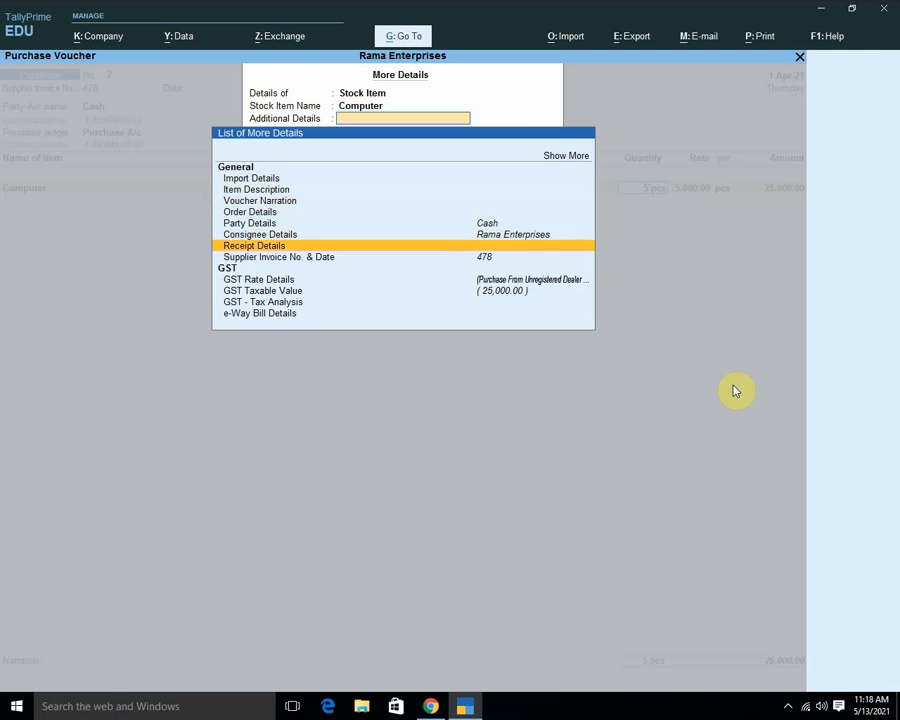
pyautogui.press('Down')
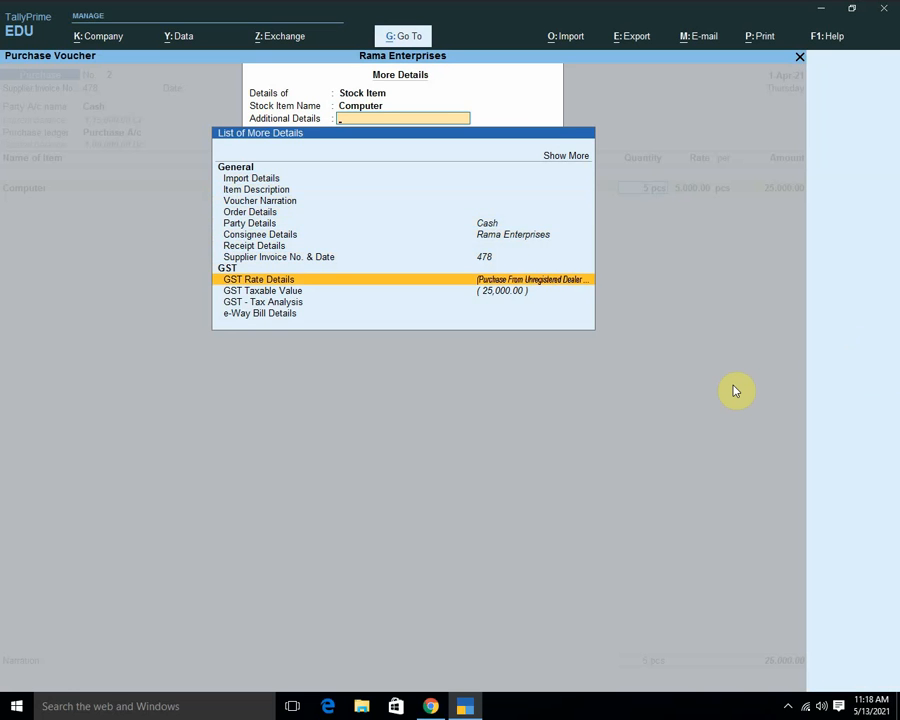
pyautogui.press('Return')
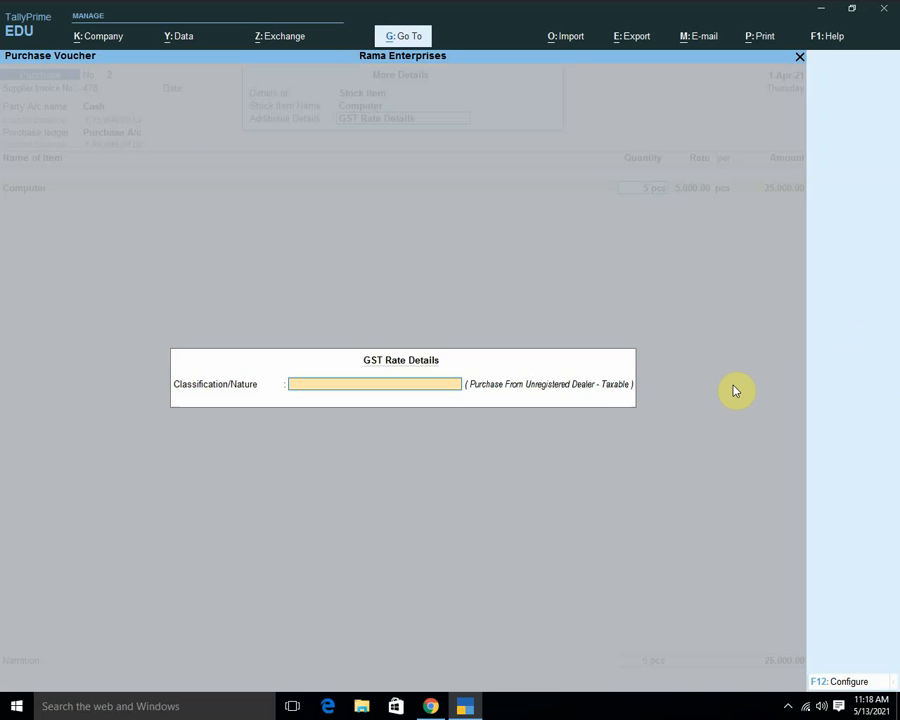
pyautogui.press('Escape')
pyautogui.press('Return')
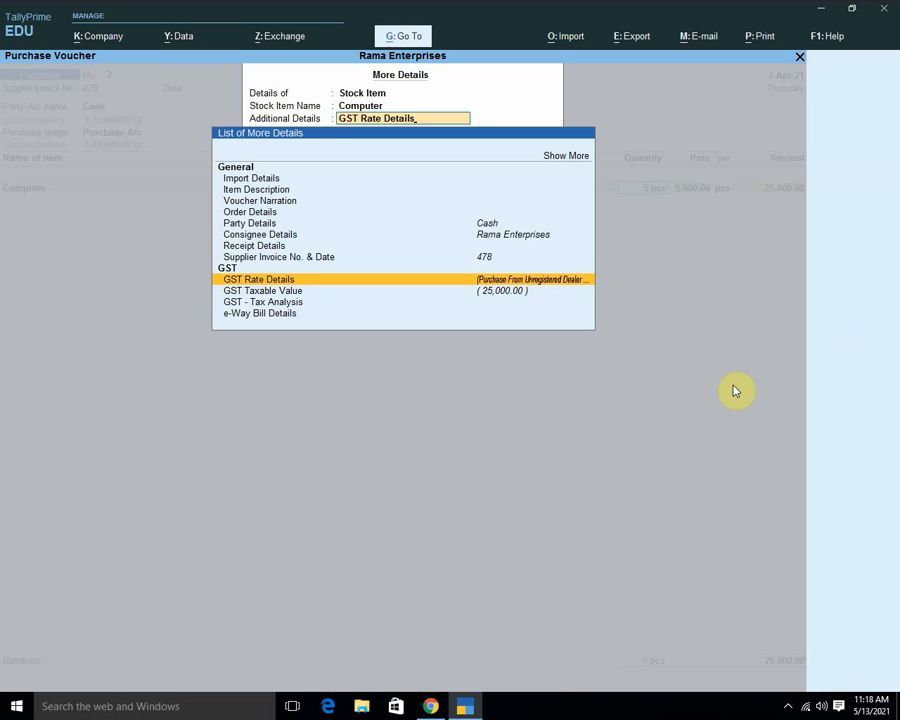
pyautogui.press('Down')
pyautogui.press('Down')
pyautogui.press('Down')
pyautogui.press('Escape')
pyautogui.press('Escape')
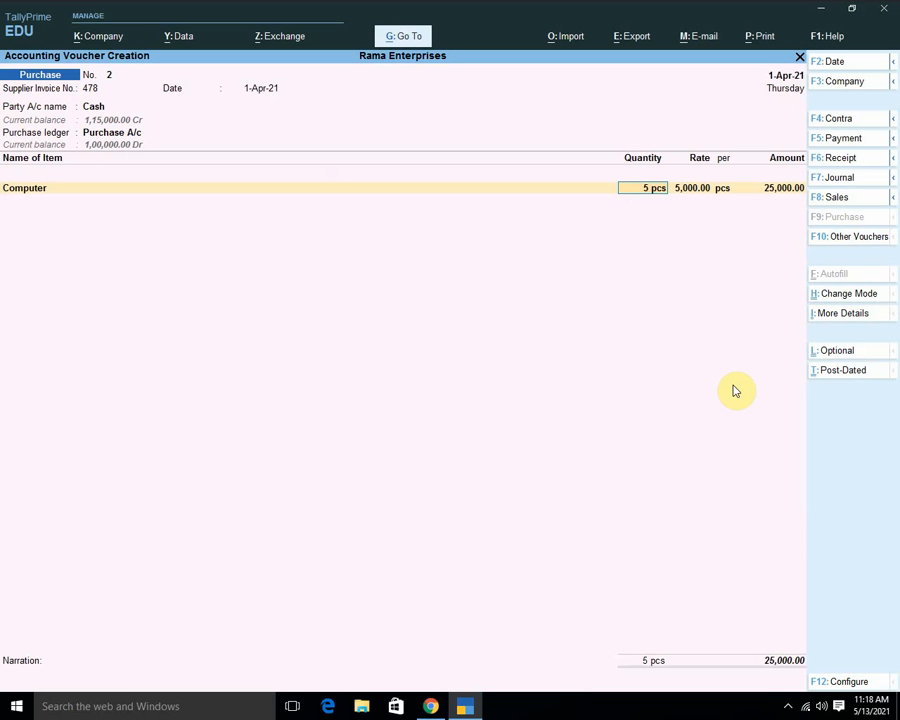
# Keep the Computer line's values and add the Input CGST@ 6% ledger below it in the purchase voucher
pyautogui.press('Return')
pyautogui.press('Return')
pyautogui.press('Return')
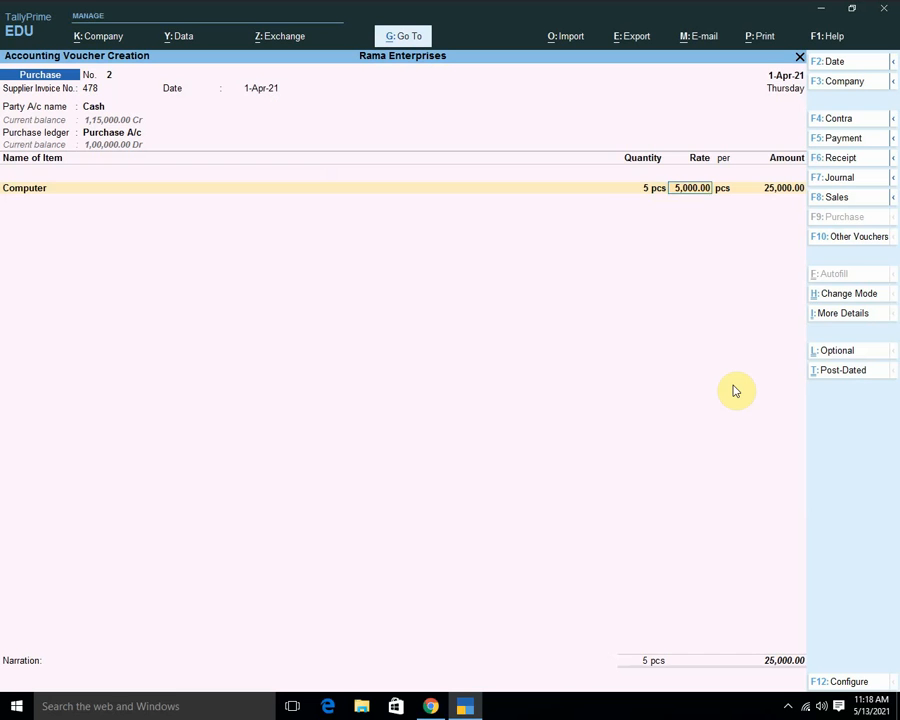
pyautogui.press('Return')
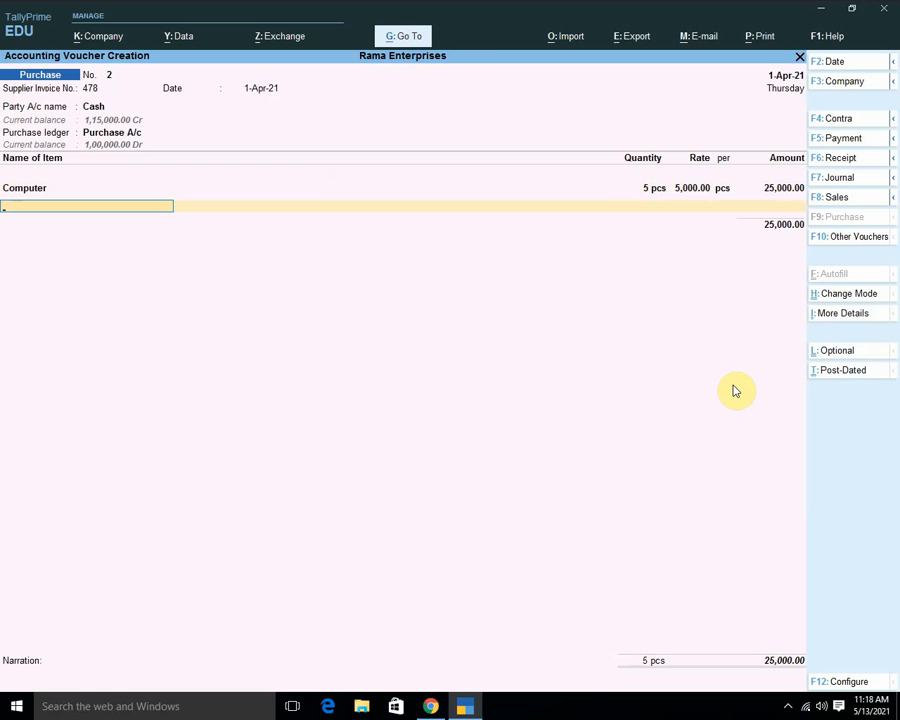
pyautogui.press('Return')
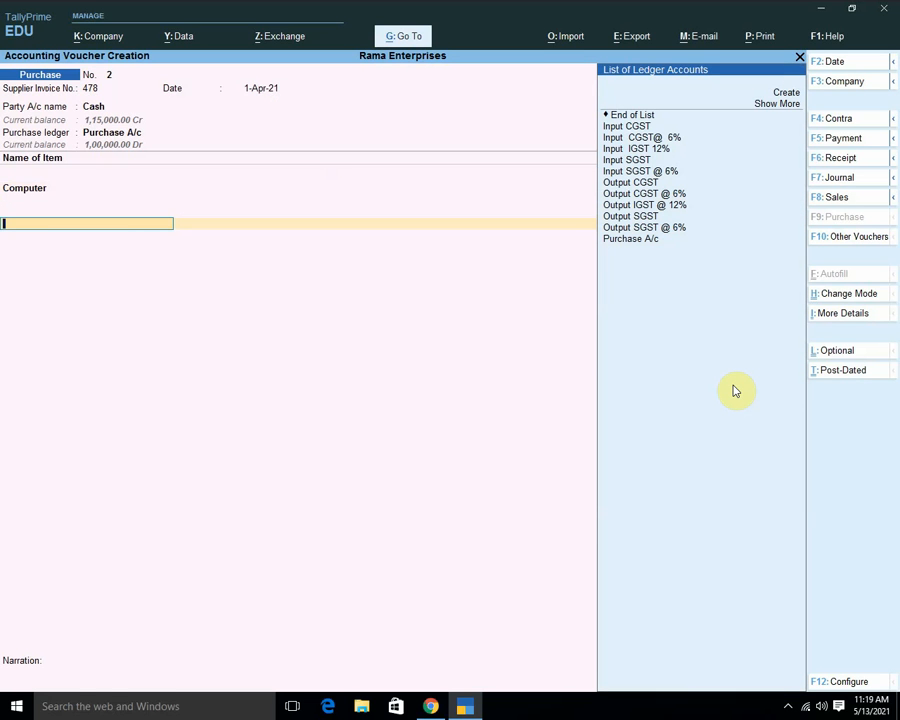
pyautogui.press('Down')
pyautogui.press('Down')
pyautogui.press('Down')
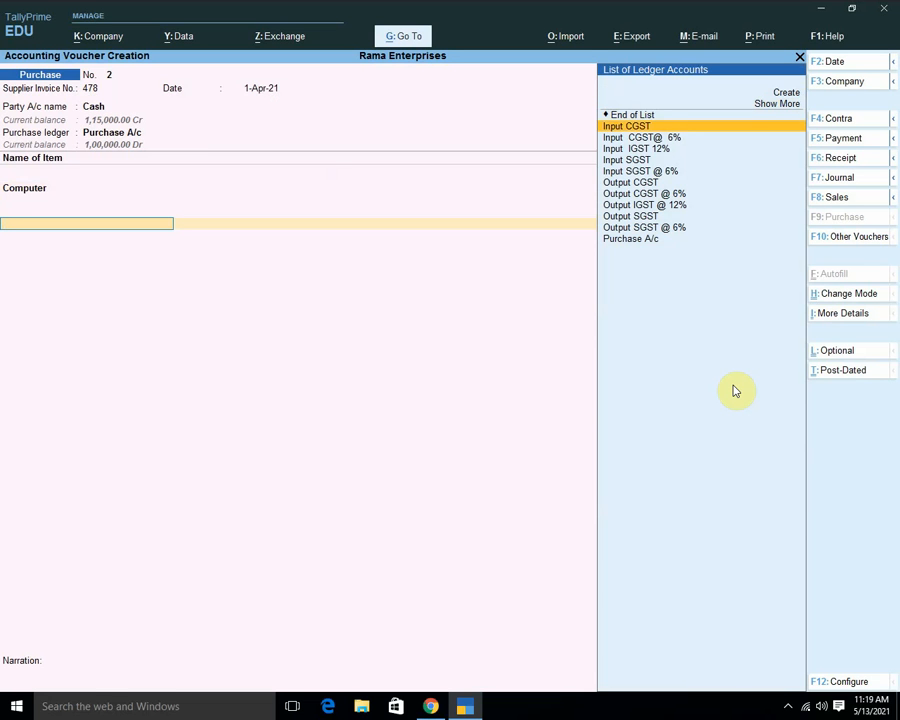
pyautogui.press('Down')
pyautogui.press('Down')
pyautogui.press('Down')
pyautogui.press('Down')
pyautogui.press('Down')
pyautogui.press('Down')
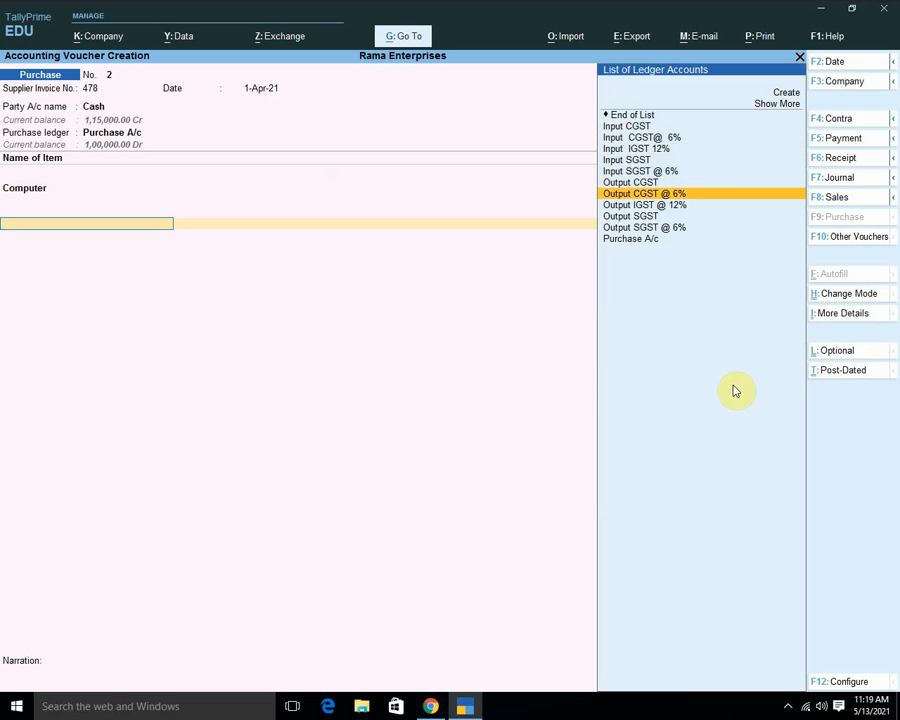
pyautogui.press('Up')
pyautogui.press('Up')
pyautogui.press('Up')
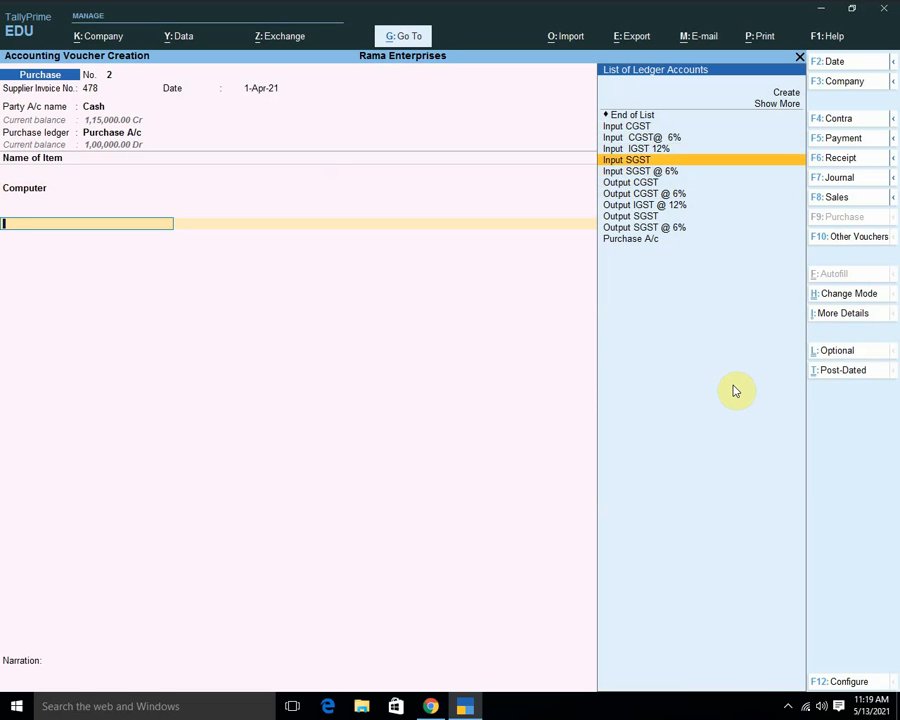
pyautogui.press('Up')
pyautogui.press('Up')
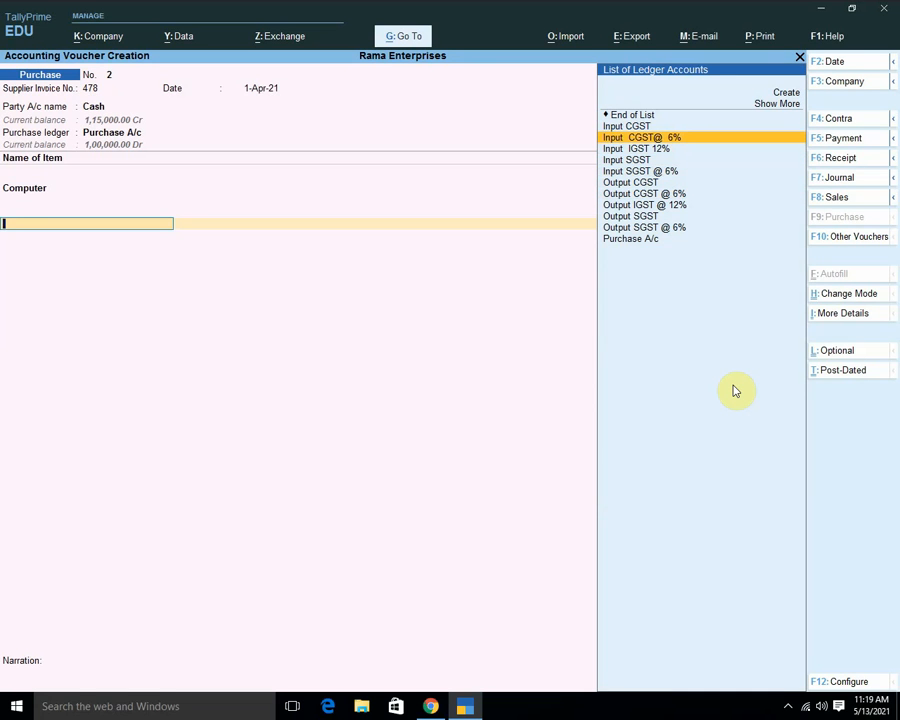
pyautogui.press('Return')
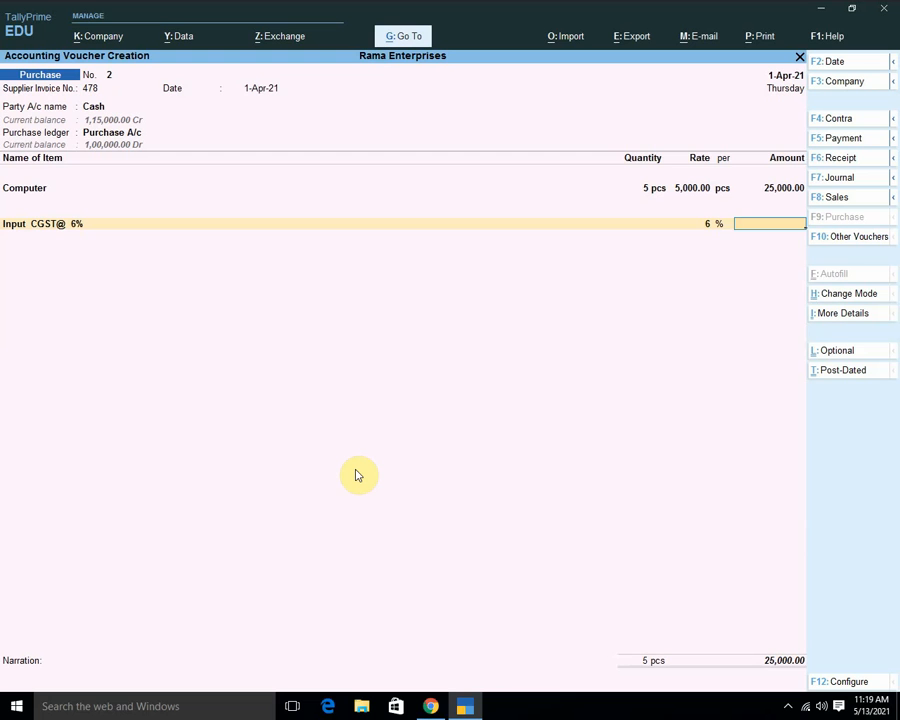
# Check the purchase voucher's configuration options and abandon the voucher without saving
pyautogui.click(848, 683)
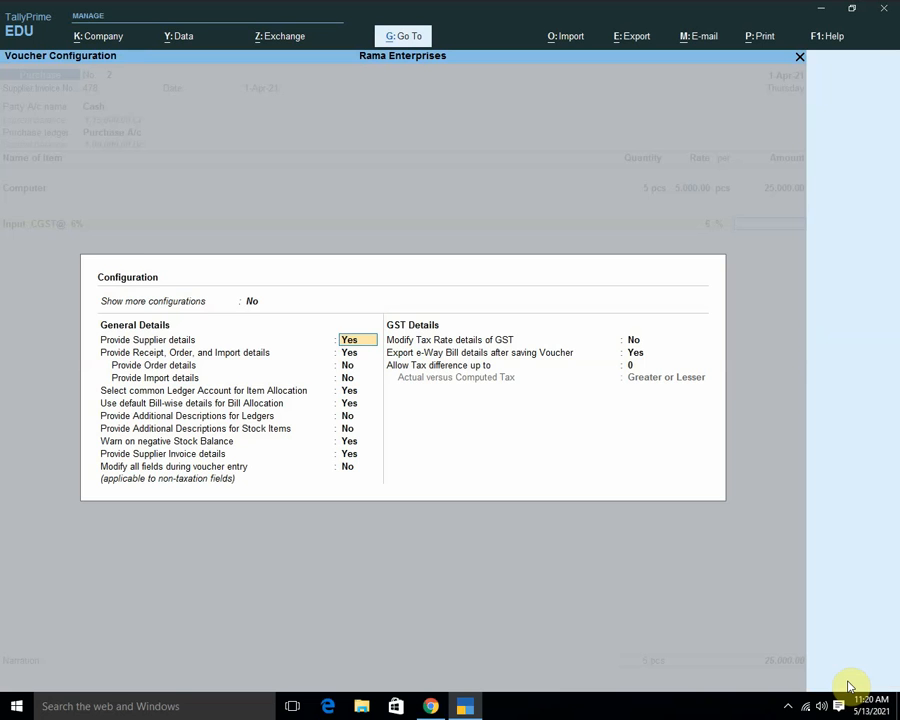
pyautogui.press('Escape')
pyautogui.press('Escape')
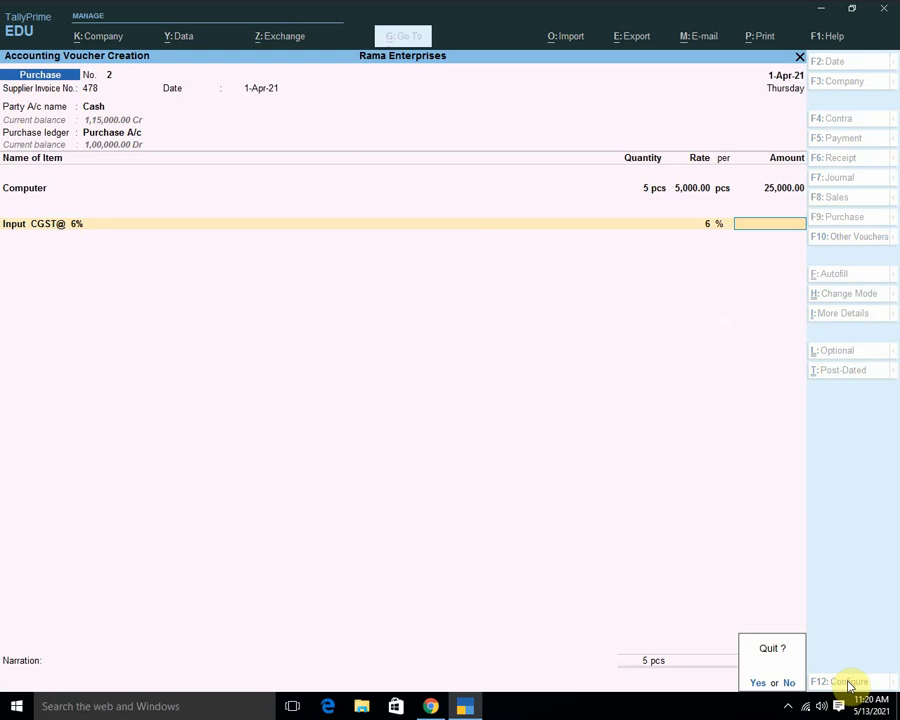
pyautogui.press('y')
# Open the Computer stock item for alteration and go to its statutory details
pyautogui.press('Up')
pyautogui.press('Up')
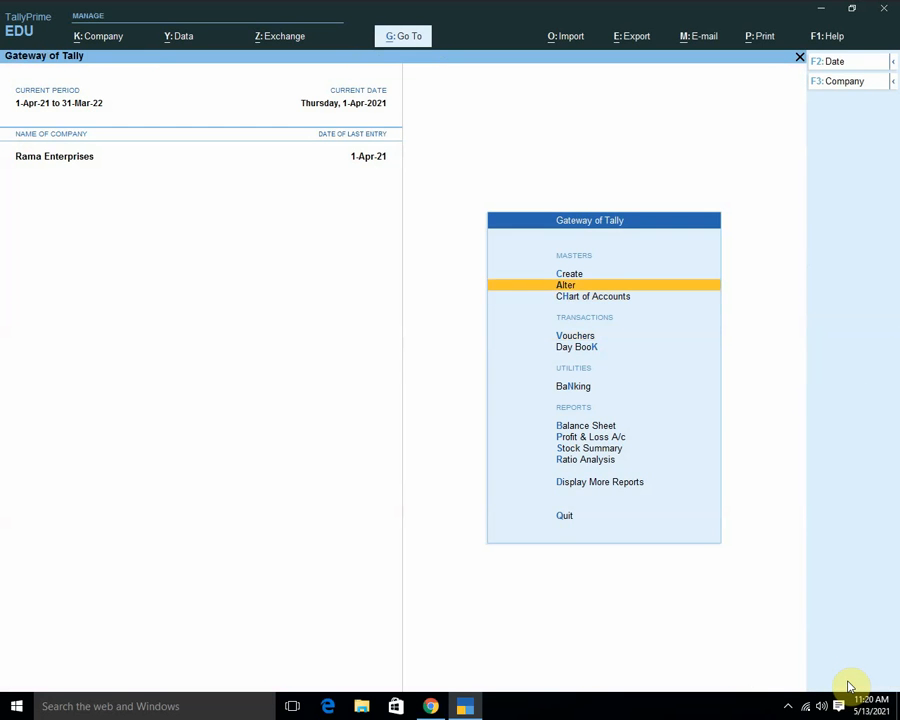
pyautogui.press('Return')
pyautogui.press('Down')
pyautogui.press('Down')
pyautogui.press('Down')
pyautogui.press('Down')
pyautogui.press('Down')
pyautogui.press('Down')
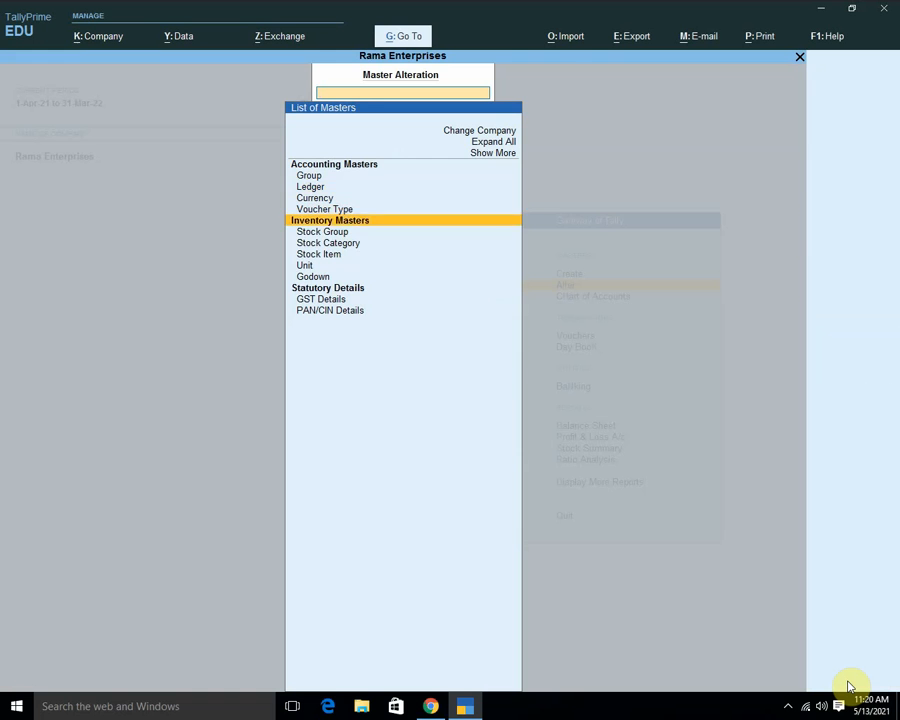
pyautogui.press('Down')
pyautogui.press('Return')
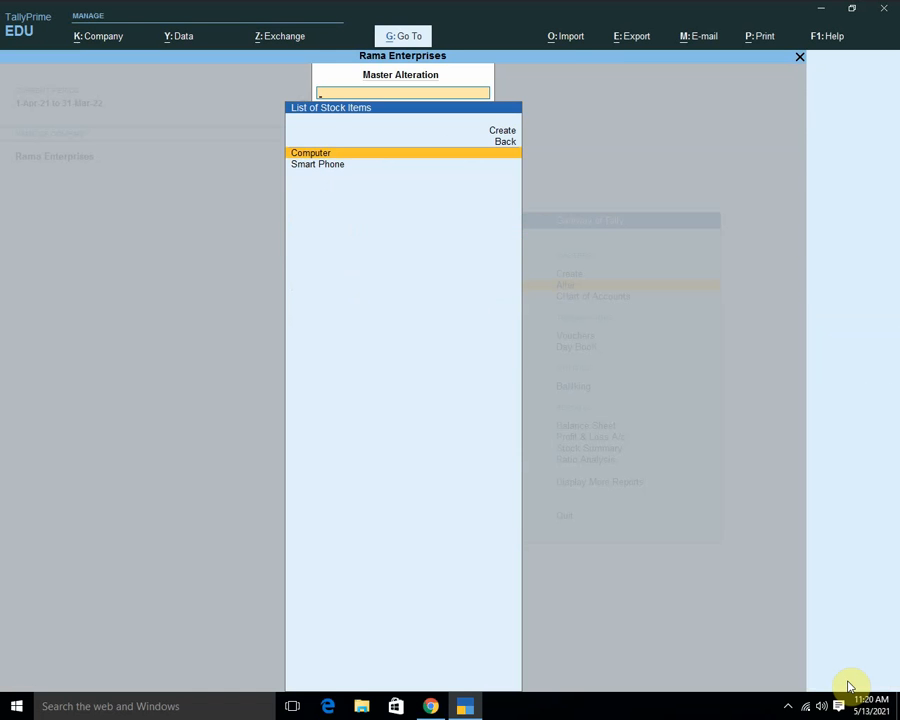
pyautogui.press('Return')
pyautogui.press('Return')
pyautogui.press('Return')
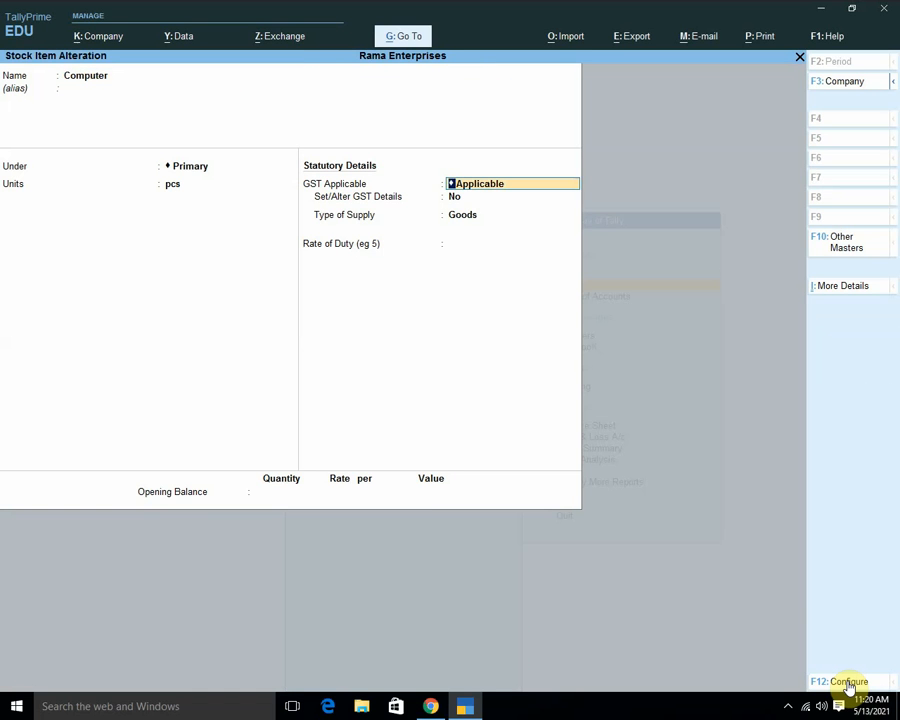
# Examine the Computer item's GST details, keep the HSN/SAC and tax rates, and accept the stock item
pyautogui.press('Return')
pyautogui.write('y')
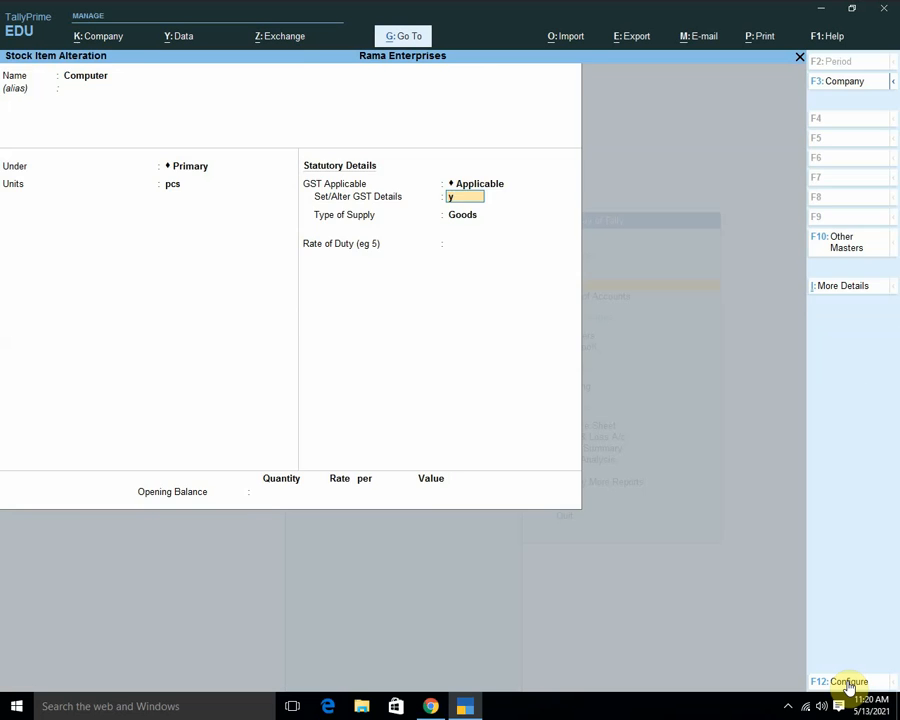
pyautogui.press('Return')
pyautogui.press('Return')
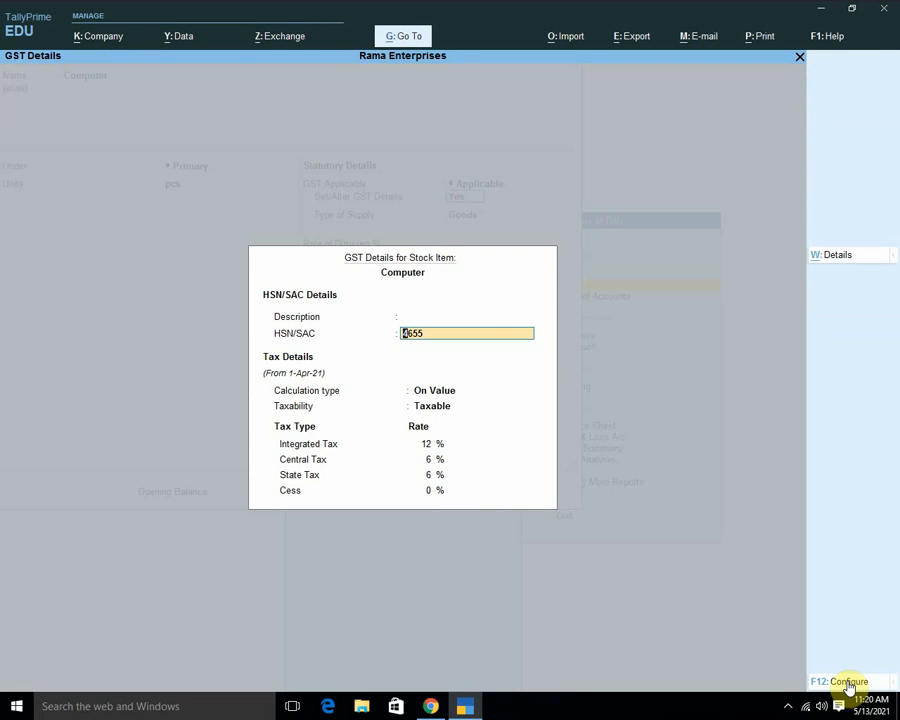
pyautogui.press('Return')
pyautogui.press('Return')
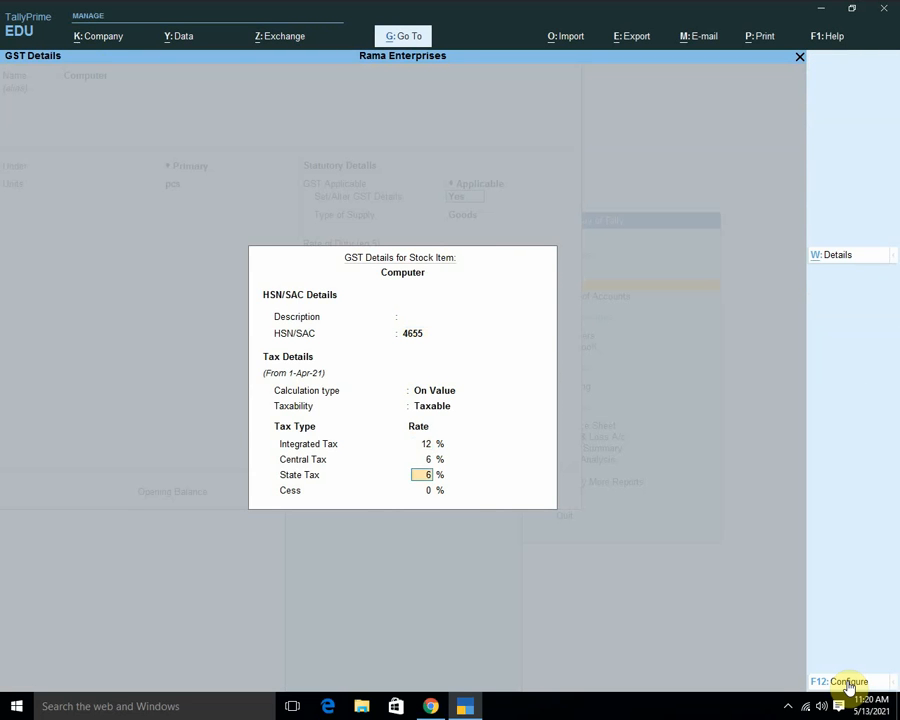
pyautogui.press('Return')
pyautogui.press('Return')
pyautogui.press('Return')
pyautogui.press('Return')
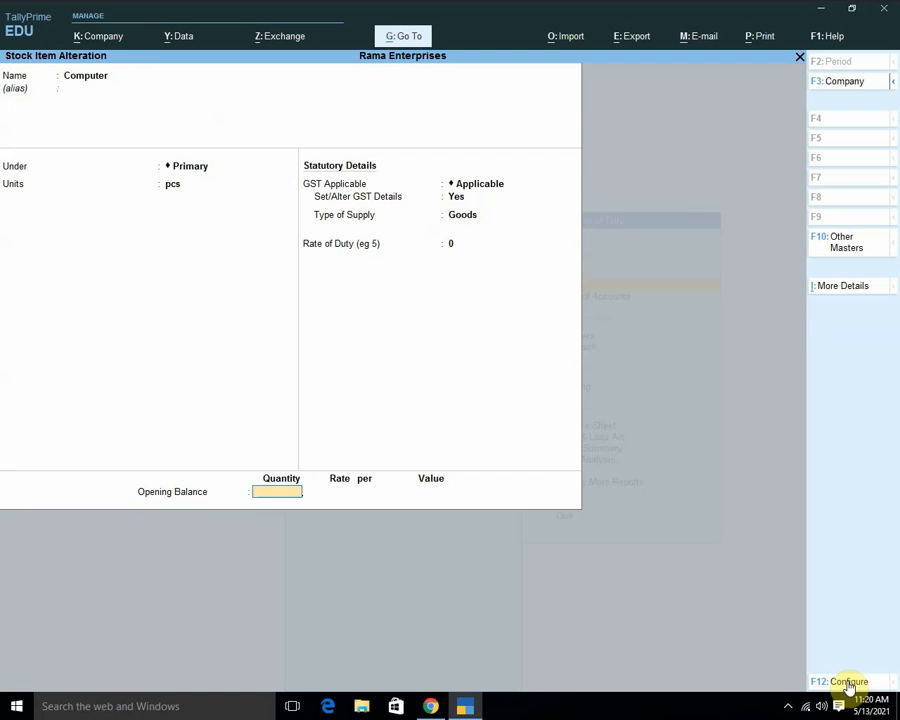
pyautogui.press('Return')
pyautogui.press('Return')
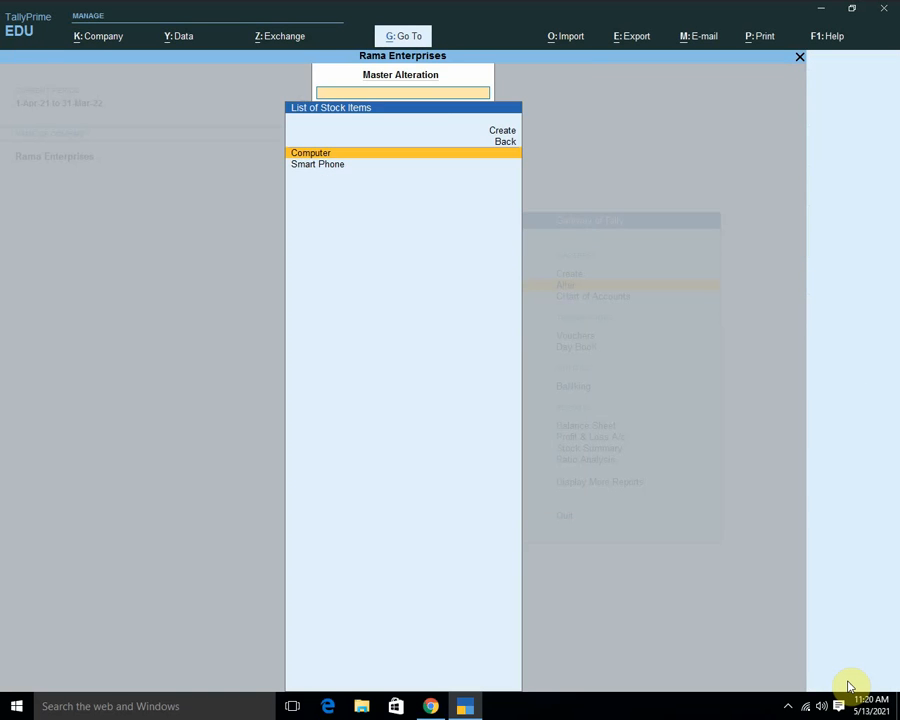
pyautogui.press('Escape')
pyautogui.press('Escape')
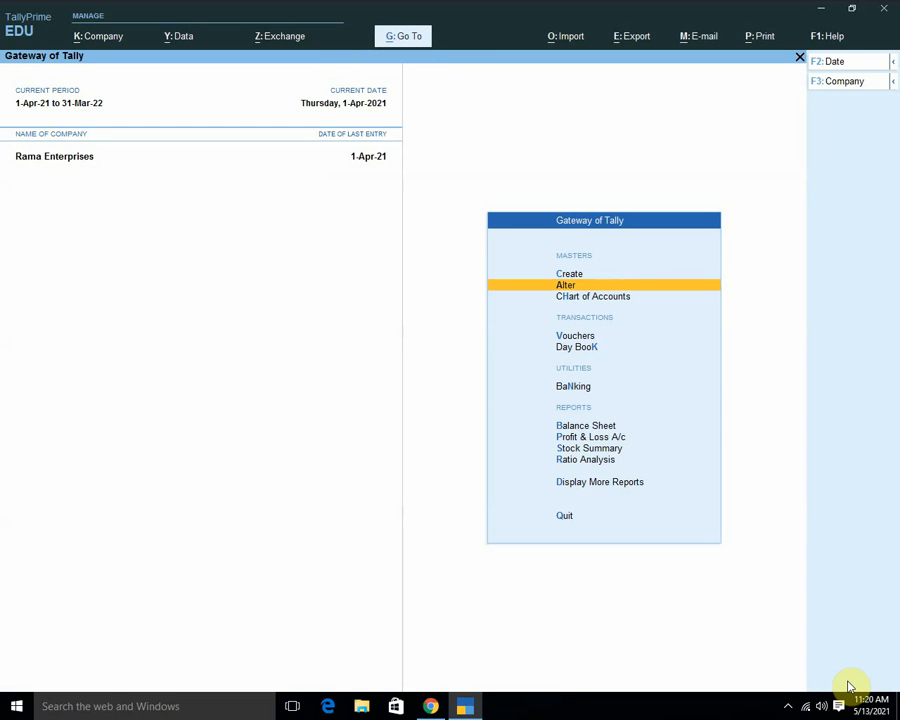
pyautogui.press('Escape')
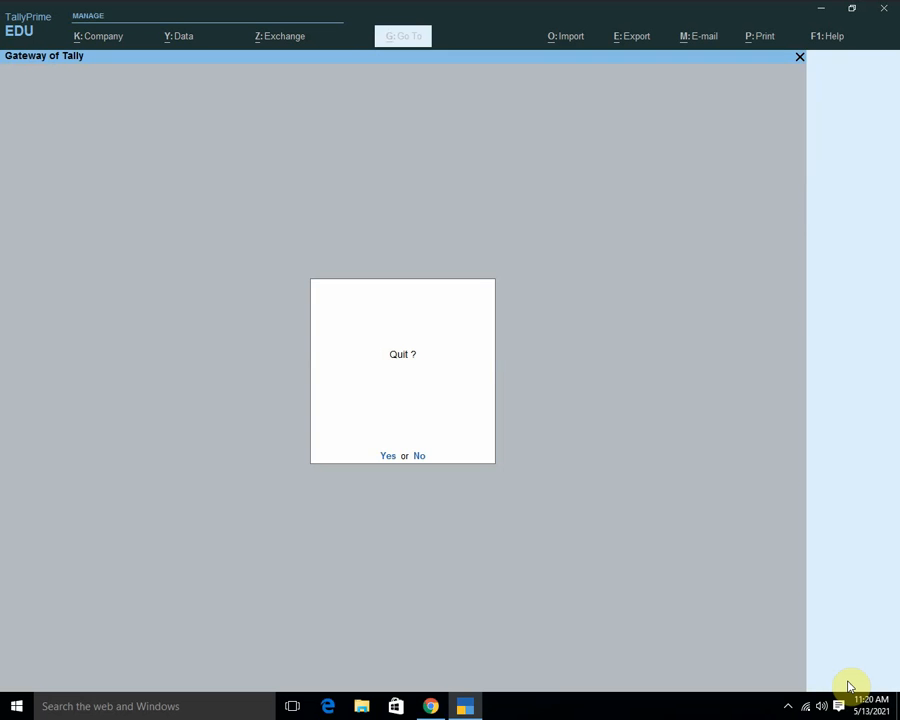
pyautogui.press('Escape')
pyautogui.press('Down')
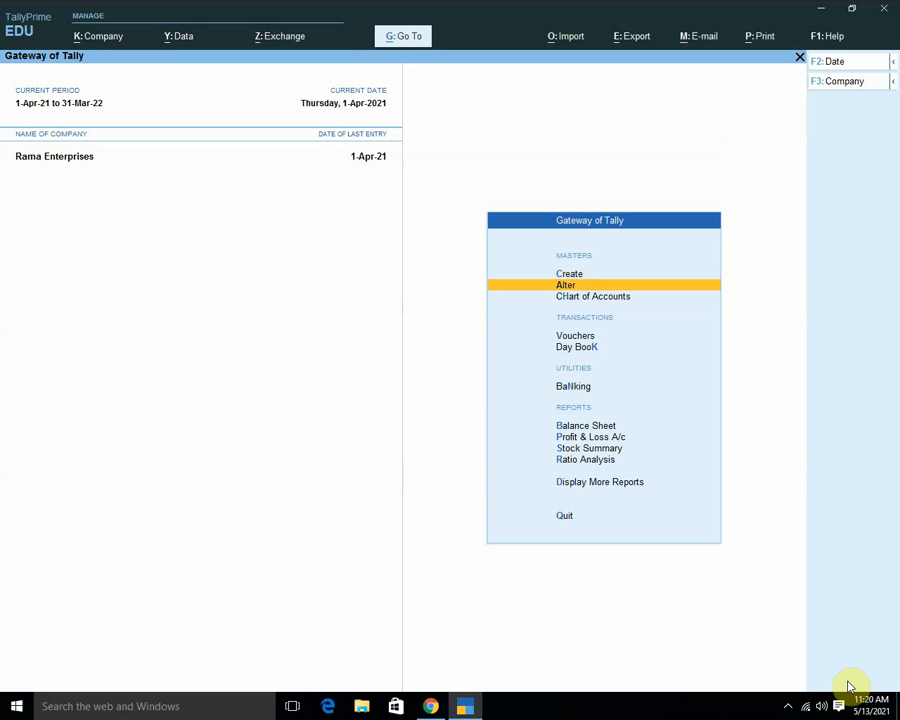
pyautogui.press('Down')
pyautogui.press('Escape')
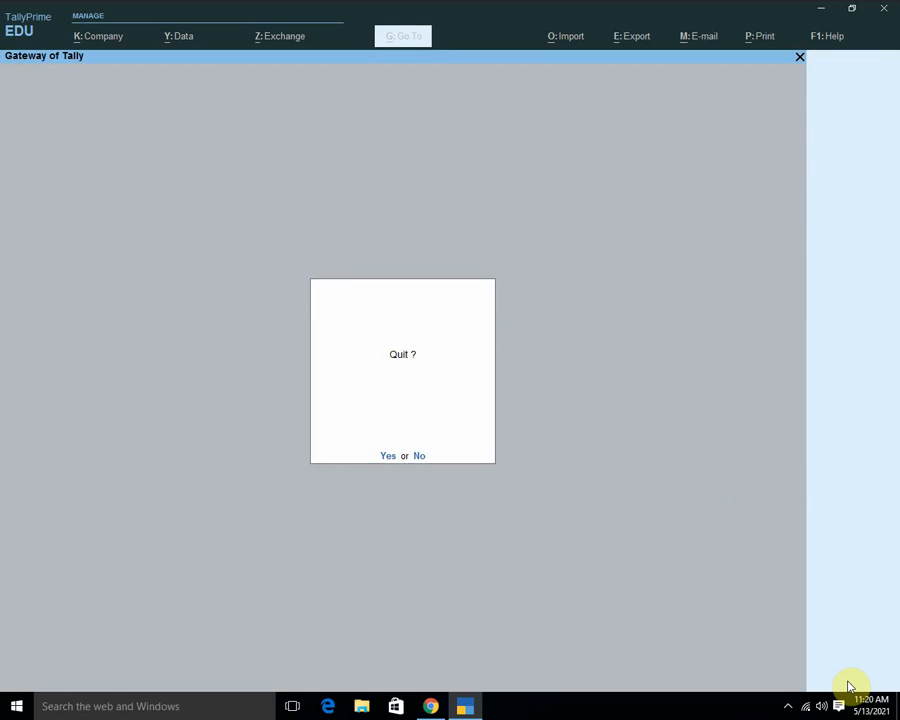
pyautogui.press('Escape')
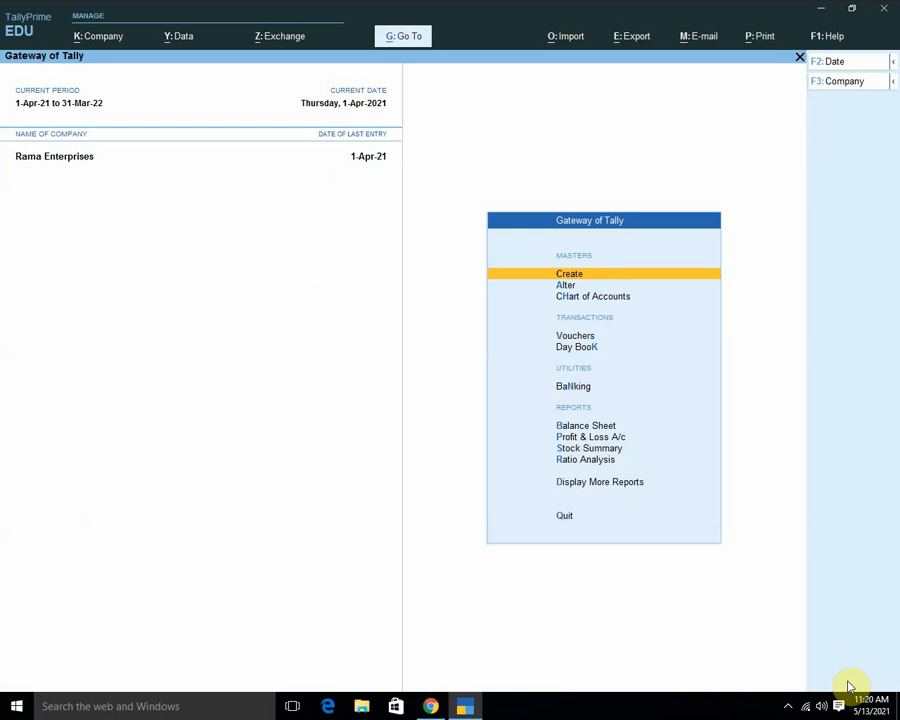
# Start a new purchase voucher with supplier invoice number 5465 and keep the offered date of 1-Apr-21
pyautogui.press('Down')
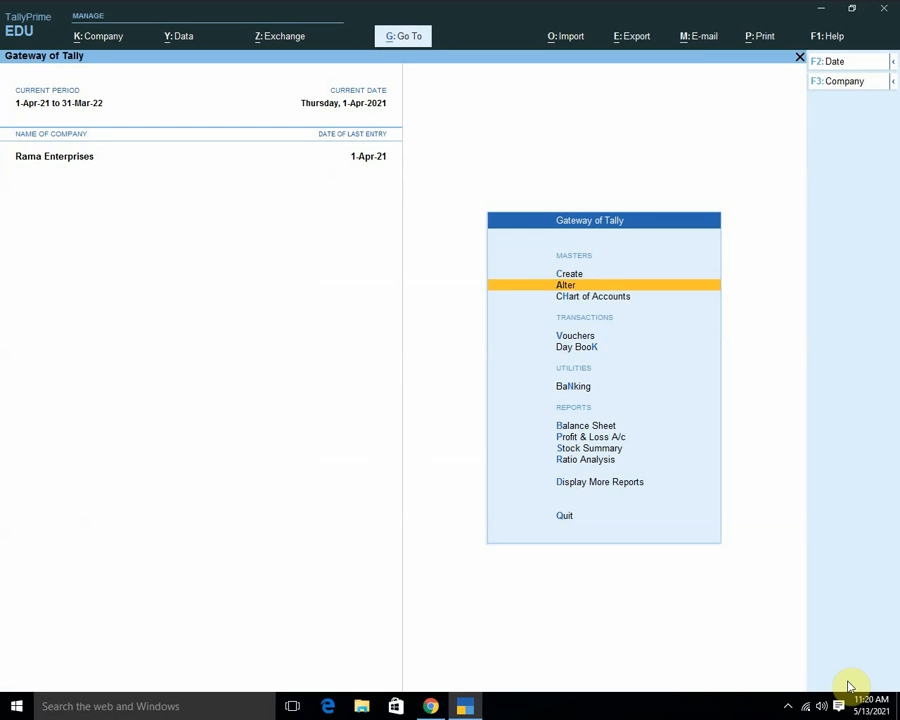
pyautogui.press('Down')
pyautogui.press('Down')
pyautogui.press('Down')
pyautogui.press('Up')
pyautogui.press('Return')
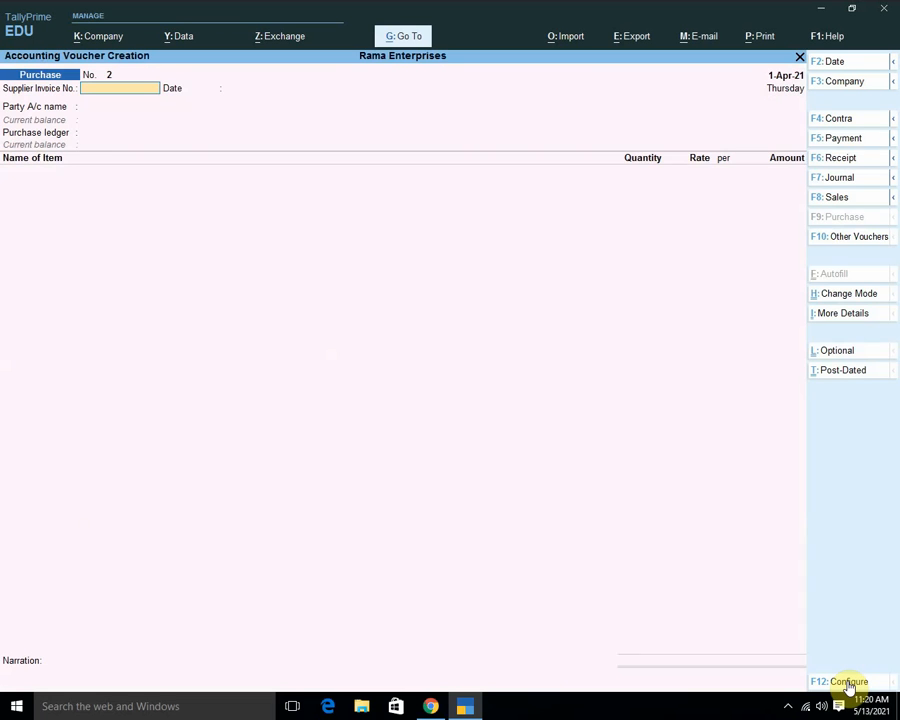
pyautogui.write('5465')
pyautogui.press('Return')
pyautogui.press('Return')
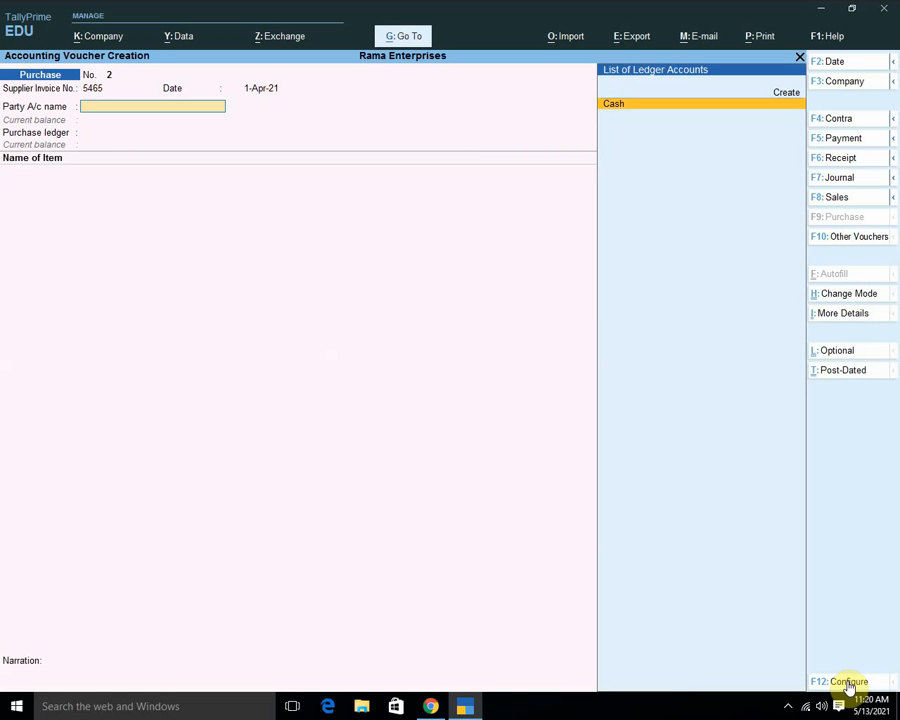
# Choose Cash as the purchase voucher's party account and leave all receipt details blank
pyautogui.press('Return')
pyautogui.press('Return')
pyautogui.press('Return')
pyautogui.press('Return')
pyautogui.press('Return')
pyautogui.press('Return')
pyautogui.press('Return')
pyautogui.press('Return')
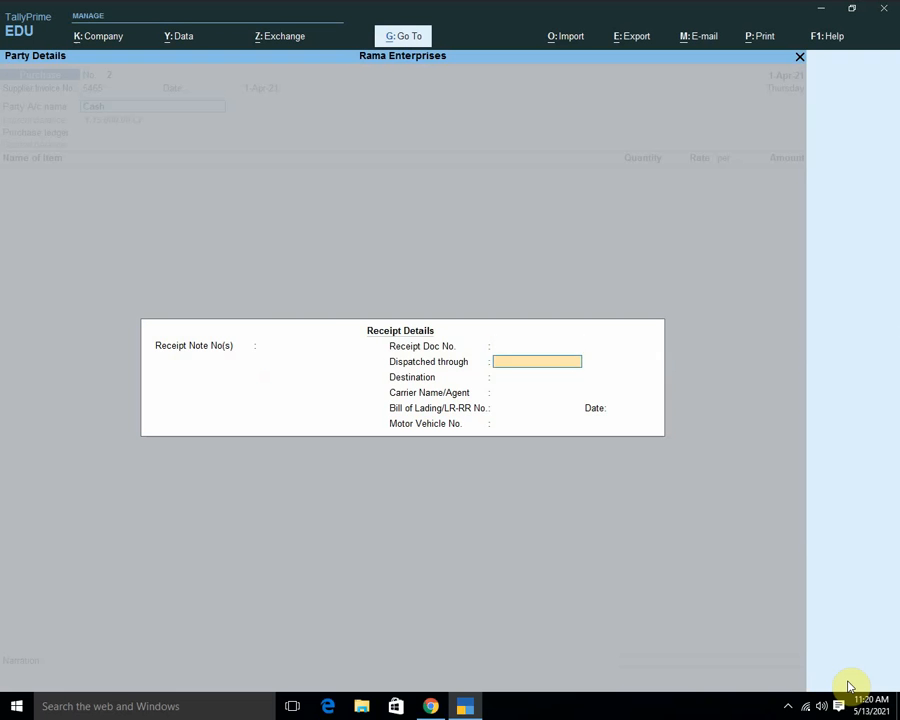
pyautogui.press('Return')
pyautogui.press('Return')
pyautogui.press('Return')
pyautogui.press('Return')
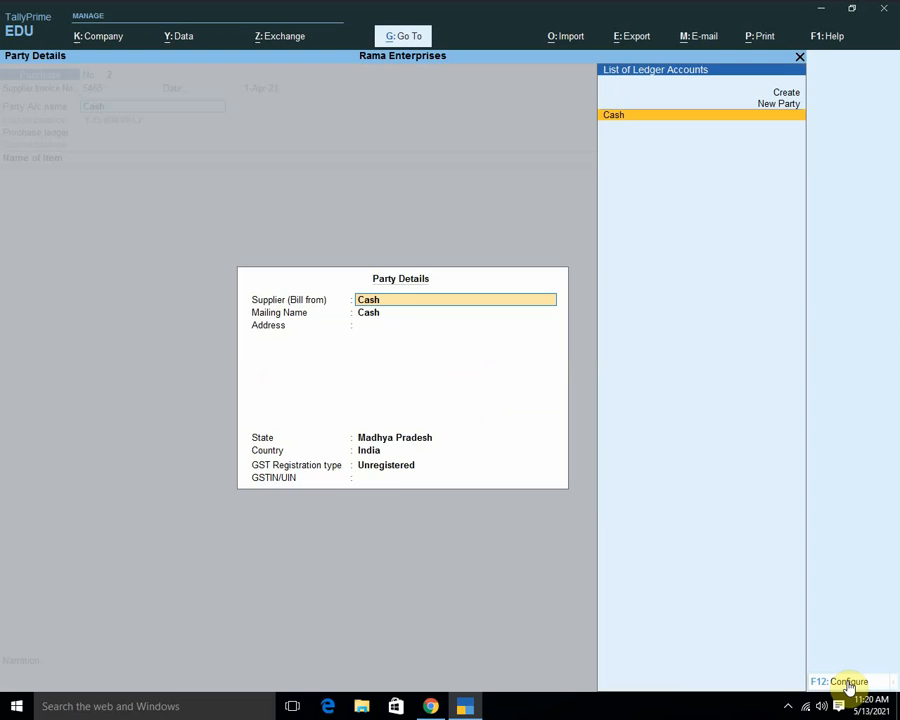
# Set the Cash party's GST registration type to Regular, leave the GSTIN/UIN blank, and keep Purchase A/c as the purchase ledger
pyautogui.press('Return')
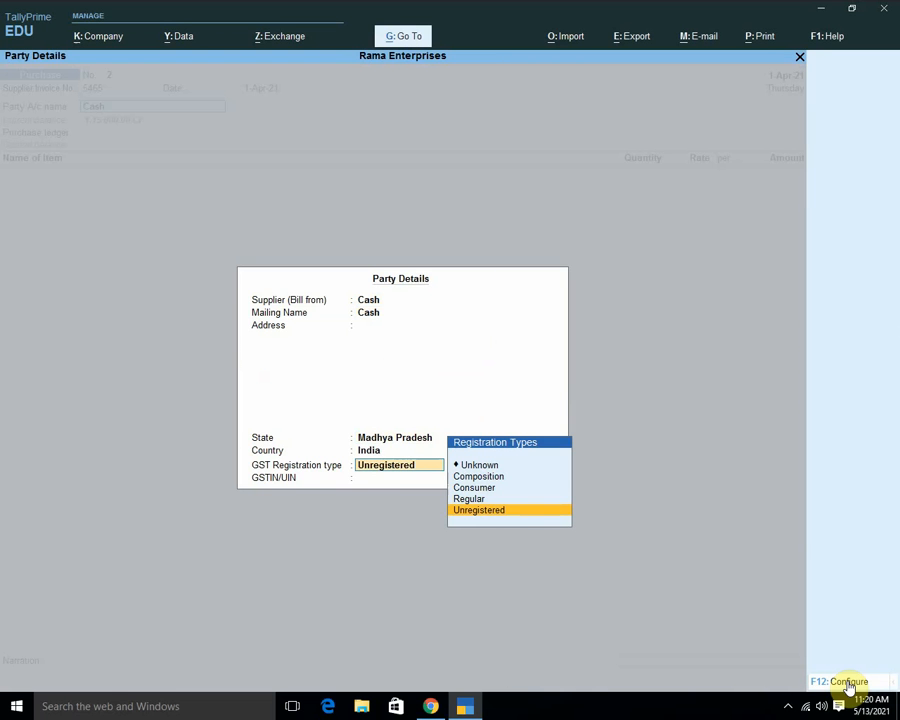
pyautogui.press('Up')
pyautogui.press('Return')
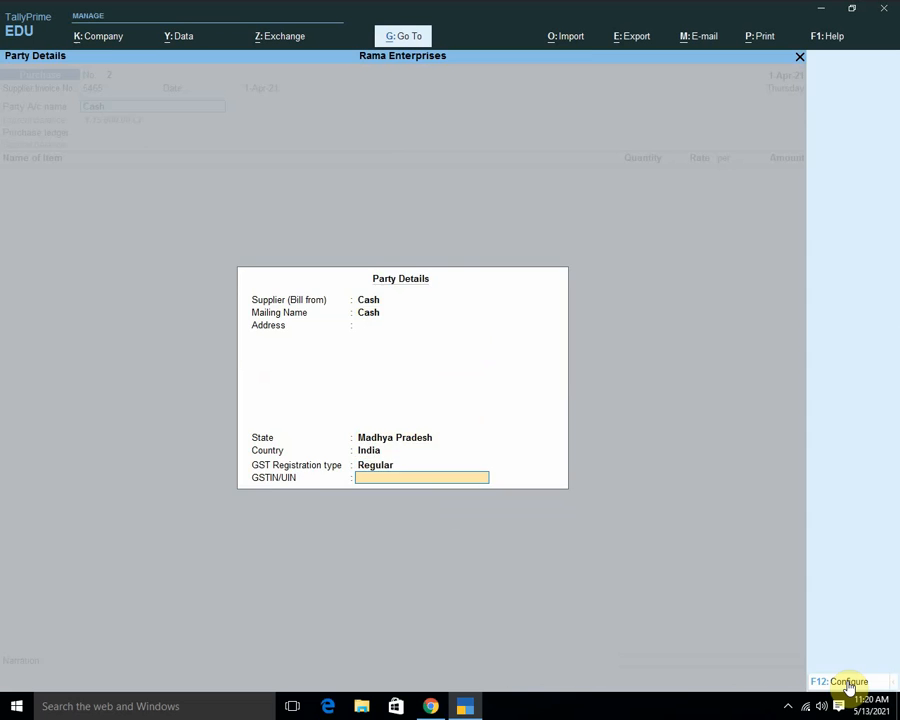
pyautogui.press('Return')
pyautogui.press('Return')
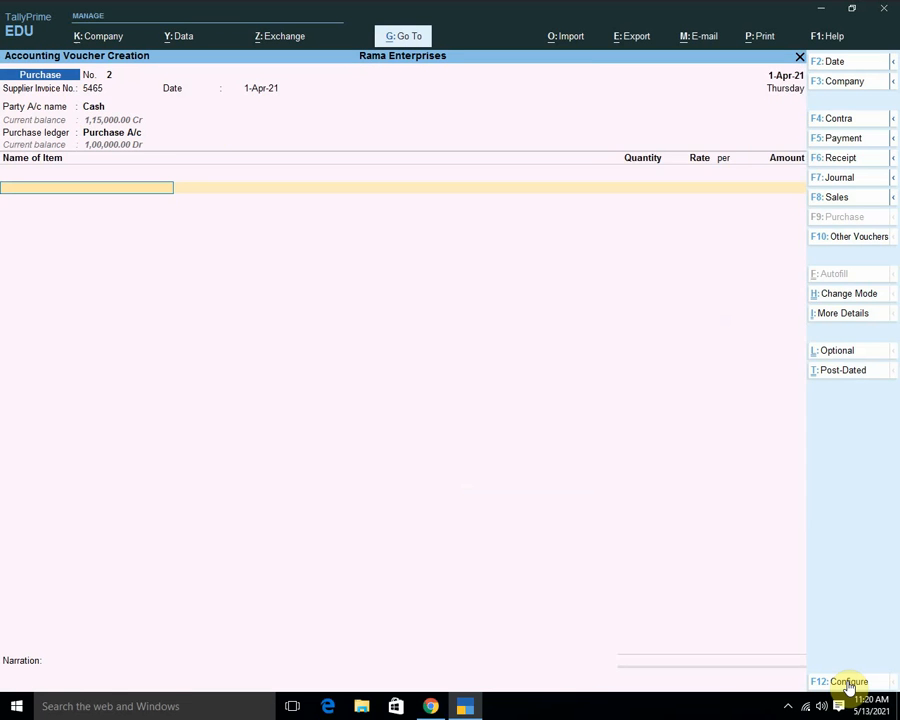
# Add 5 pcs of Computer at the offered rate of 5,000 per pcs and end the item list
pyautogui.press('Down')
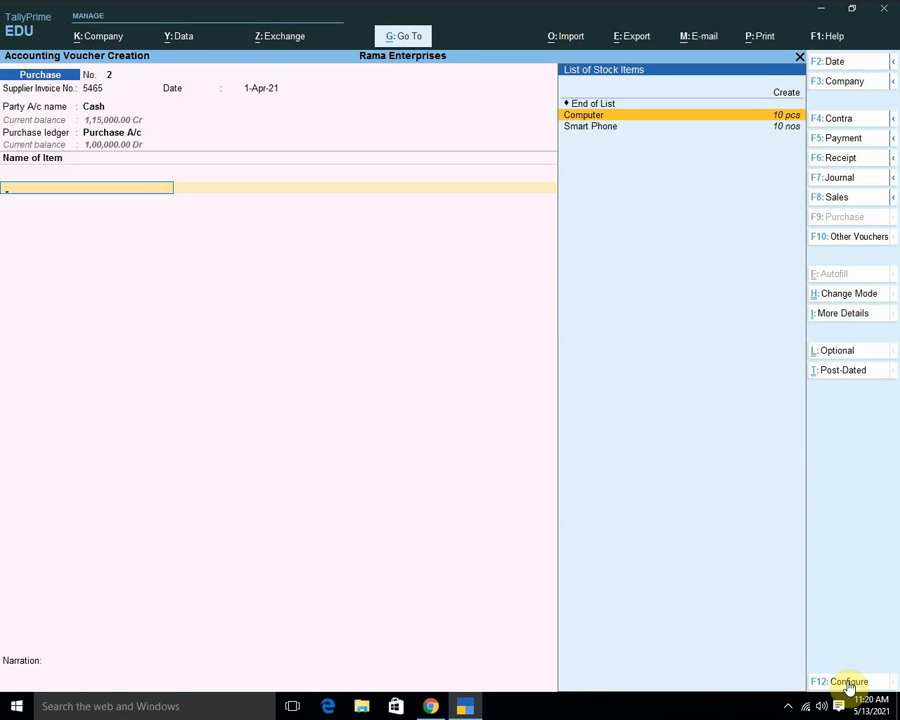
pyautogui.press('Return')
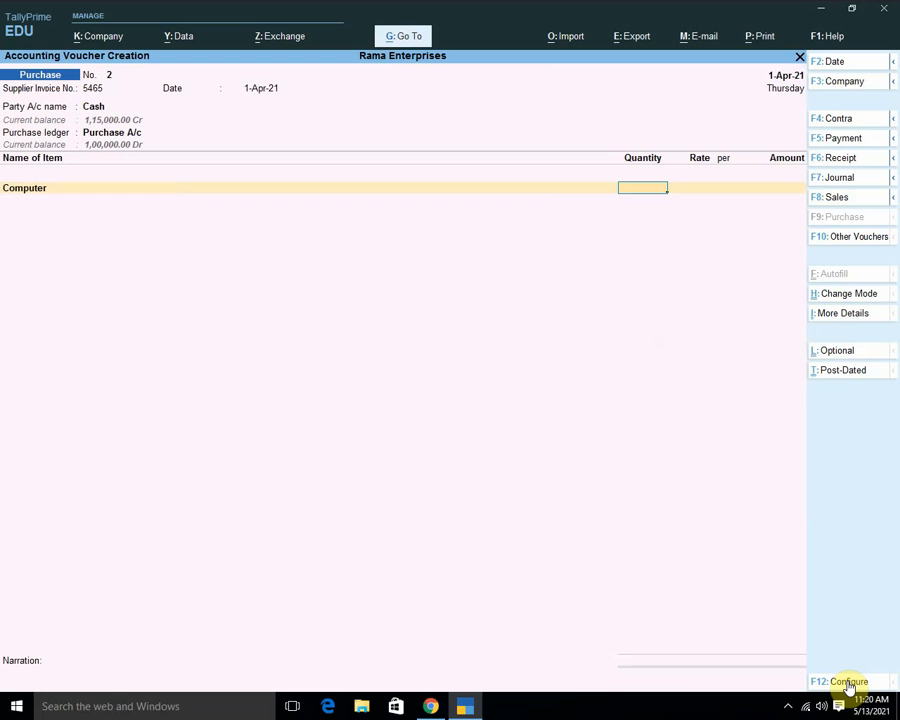
pyautogui.write('5')
pyautogui.press('Return')
pyautogui.press('Return')
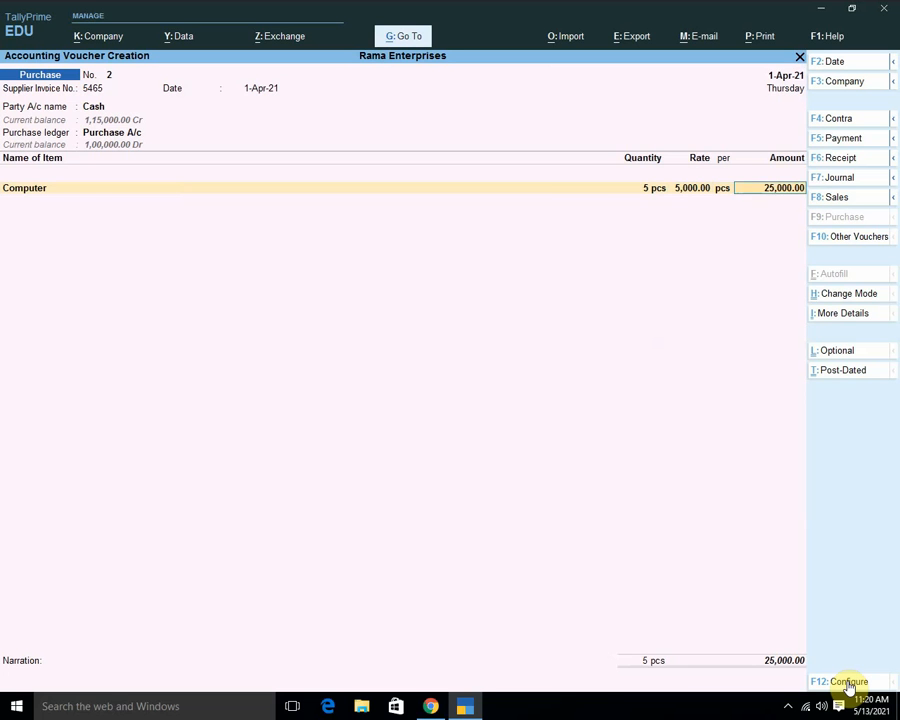
pyautogui.press('Return')
pyautogui.press('Return')
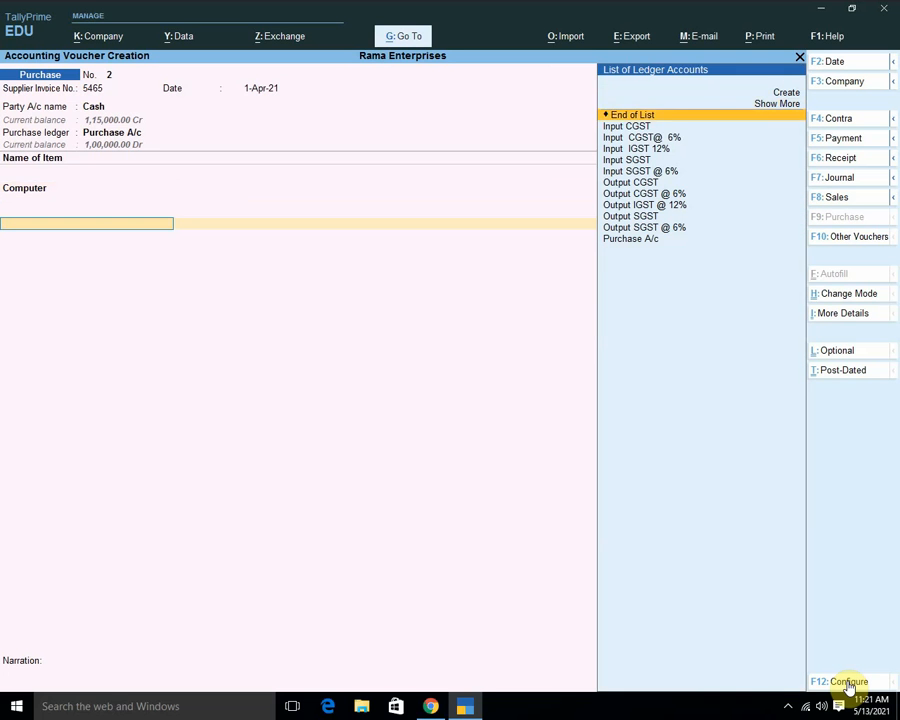
# Try the Input IGST 12% ledger below the Computer line
pyautogui.press('Down')
pyautogui.press('Down')
pyautogui.press('Down')
pyautogui.press('Return')
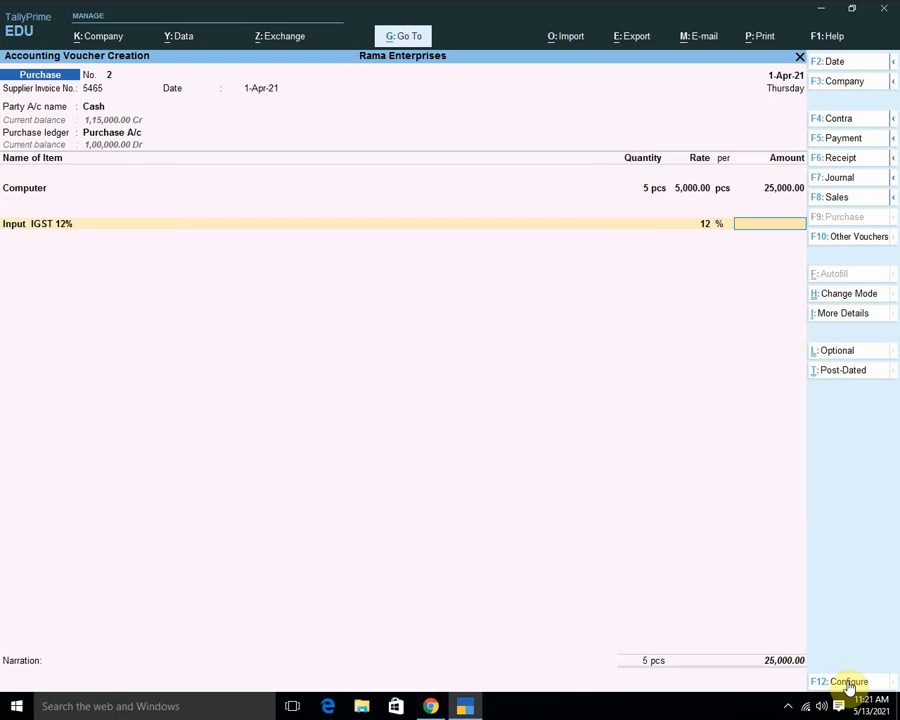
# Replace the tax ledger below the Computer line with Input CGST@ 6% and accept its calculated amount
pyautogui.press('BackSpace')
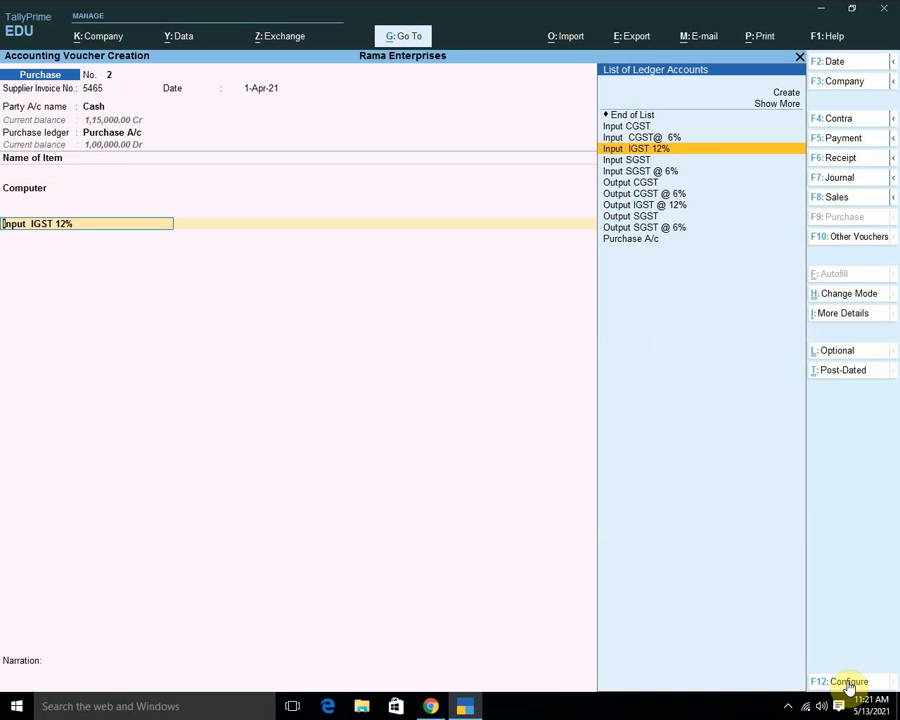
pyautogui.press('Up')
pyautogui.press('Up')
pyautogui.press('Down')
pyautogui.press('Return')
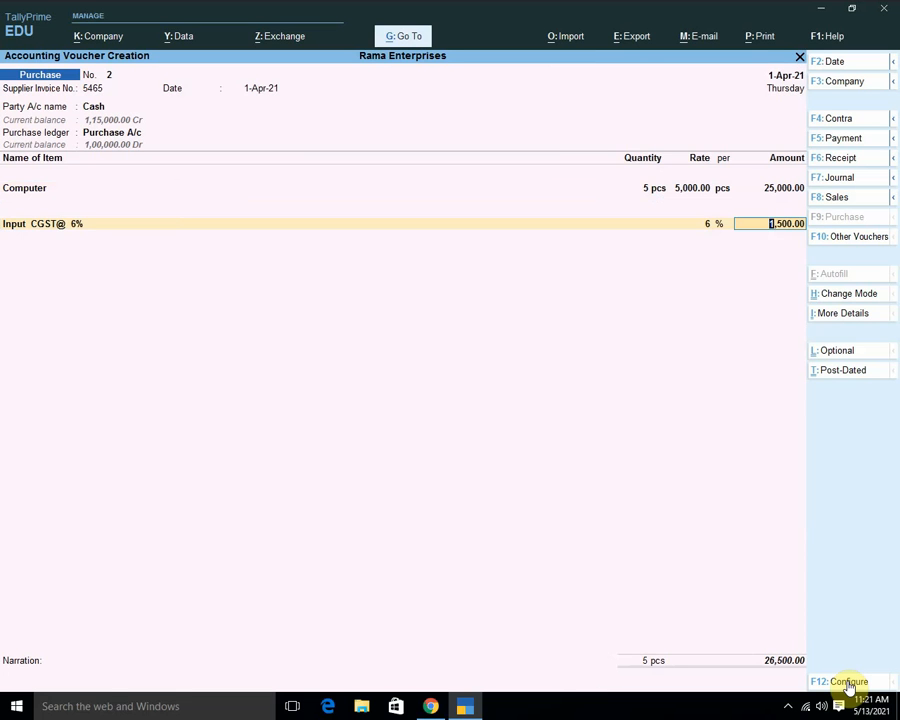
pyautogui.press('Return')
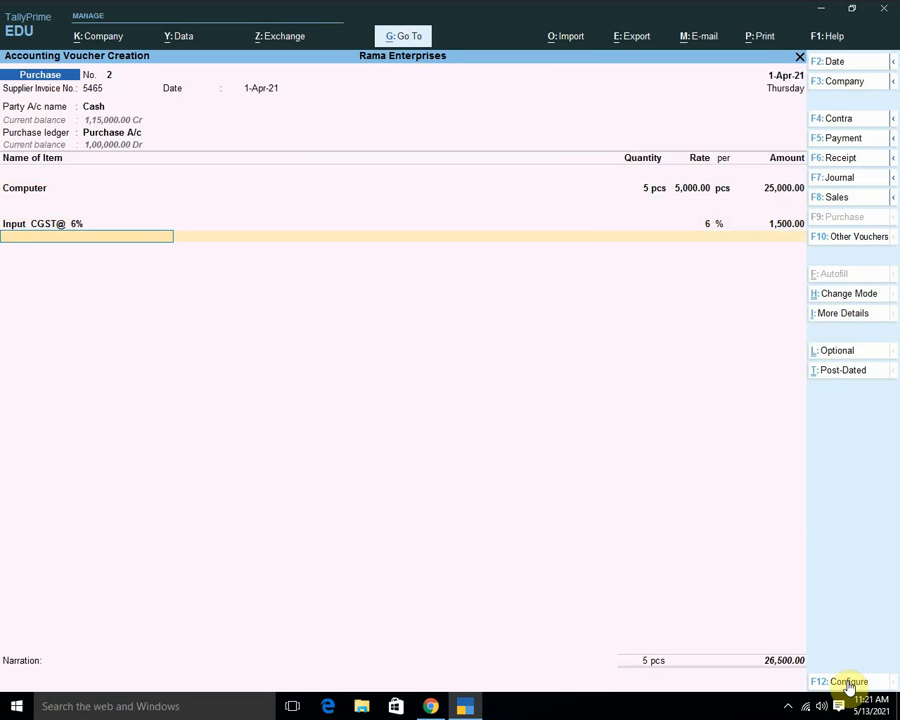
# Add the Input SGST @ 6% ledger below the Input CGST@ 6% line
pyautogui.press('Down')
pyautogui.press('Down')
pyautogui.press('Down')
pyautogui.press('Down')
pyautogui.press('Down')
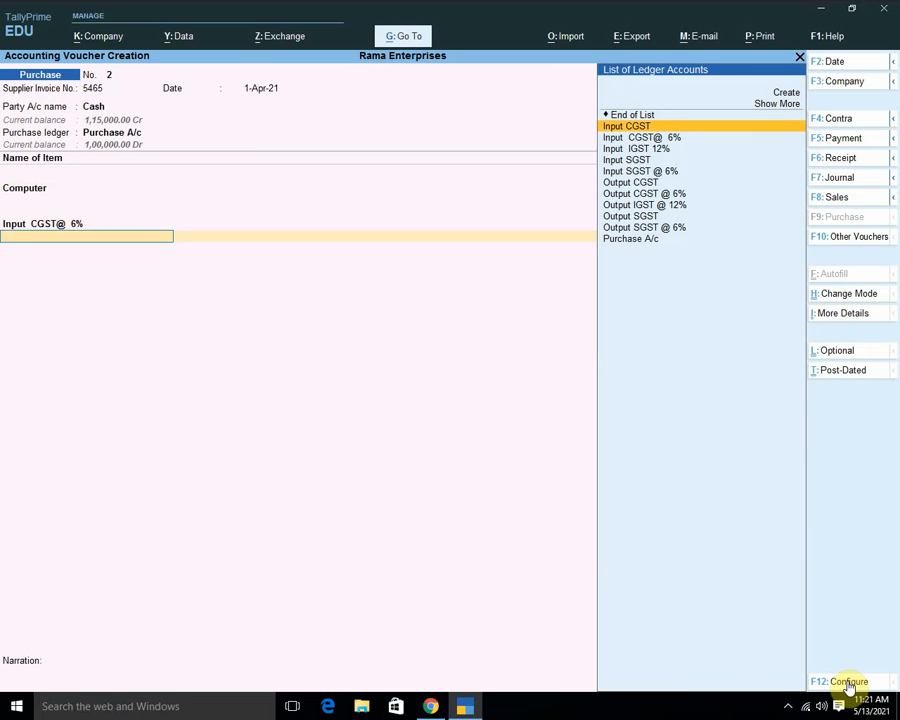
pyautogui.press('Down')
pyautogui.press('Down')
pyautogui.press('Down')
pyautogui.press('Down')
pyautogui.press('Down')
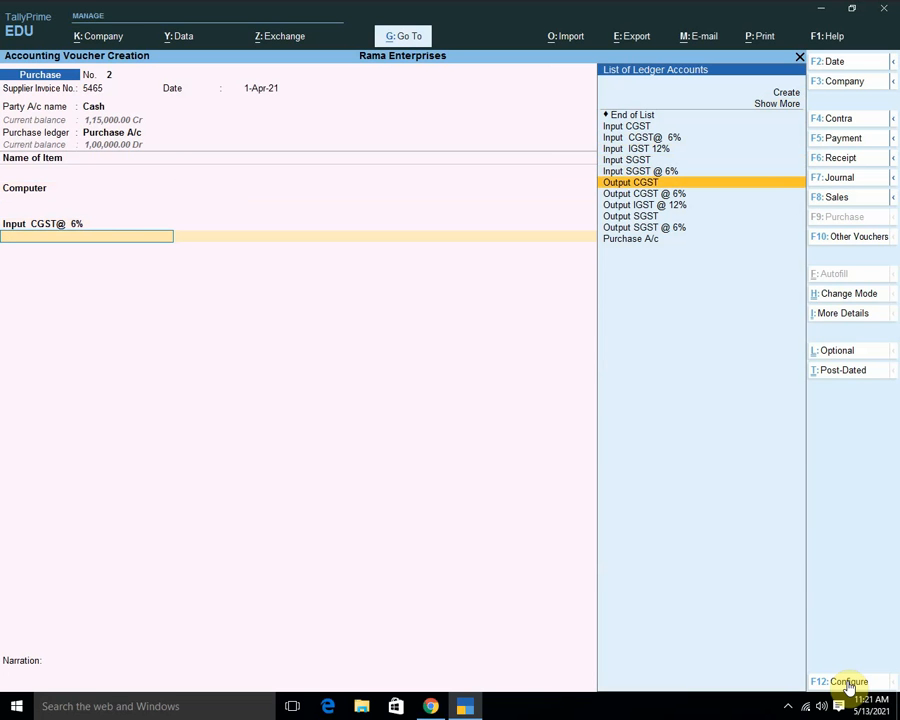
pyautogui.press('Up')
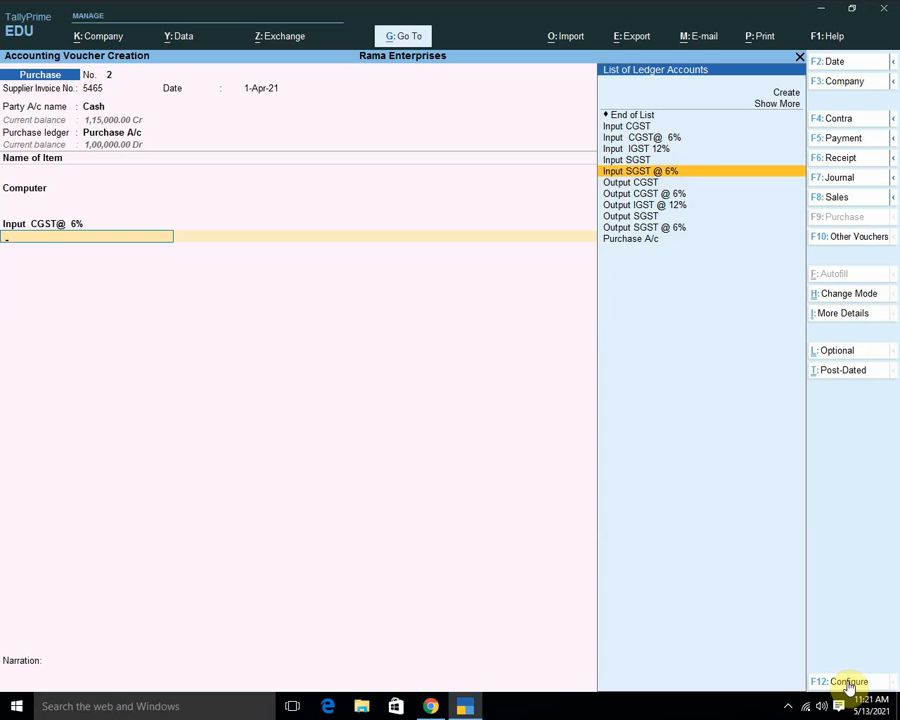
pyautogui.press('Return')
# Try the plain Input SGST ledger in place of Input SGST @ 6% on the second tax line
pyautogui.press('BackSpace')
pyautogui.press('Up')
pyautogui.press('Up')
pyautogui.press('Up')
pyautogui.press('Up')
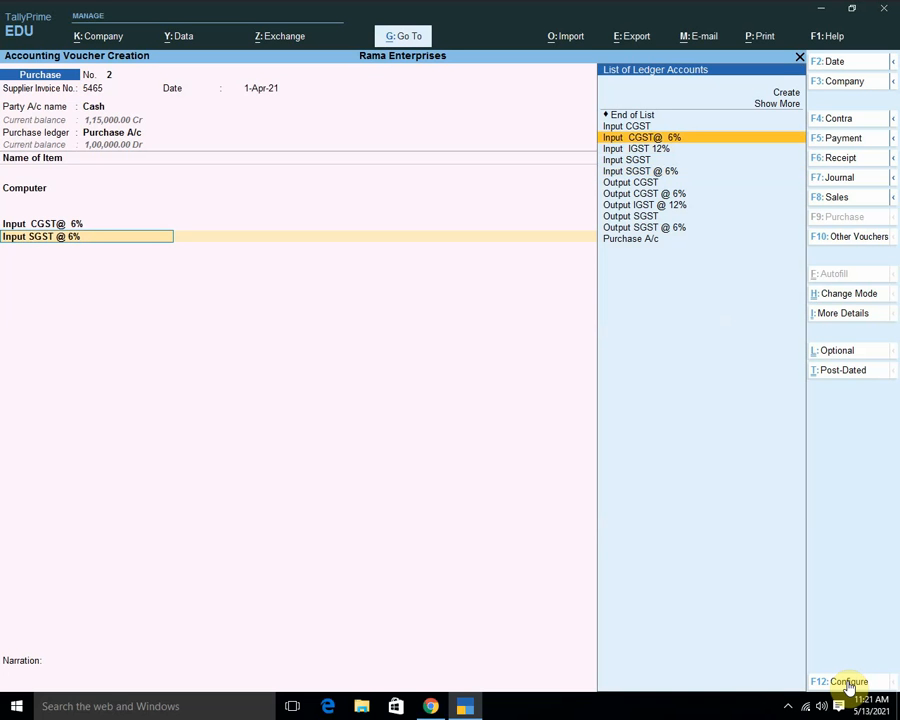
pyautogui.press('Down')
pyautogui.press('Down')
pyautogui.press('Down')
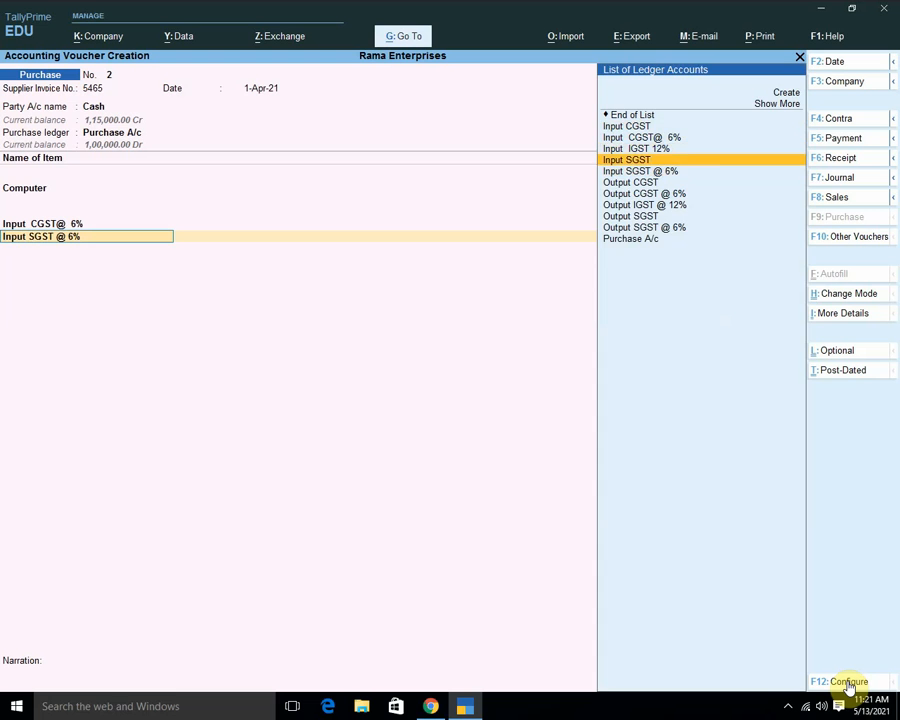
pyautogui.press('Return')
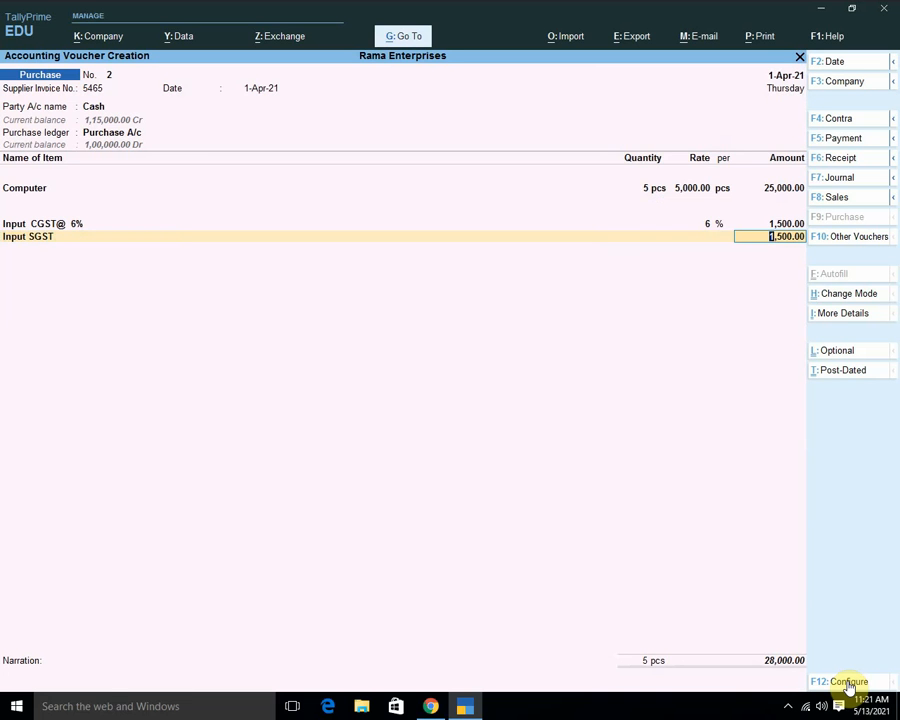
# Replace Input SGST below the Input CGST@ 6% line with the Input SGST @ 6% ledger
pyautogui.press('BackSpace')
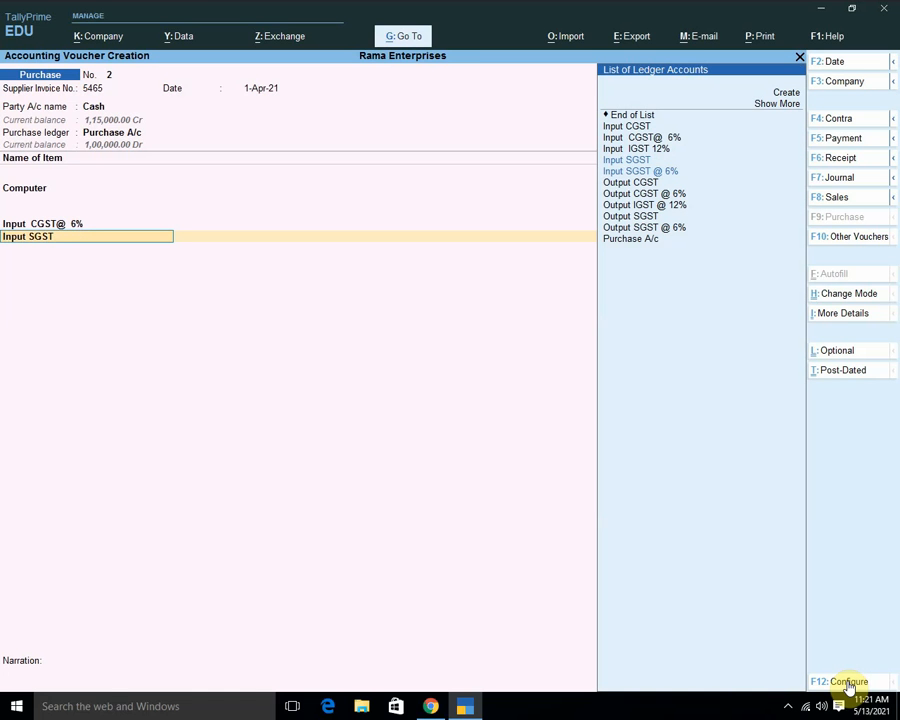
pyautogui.press('Down')
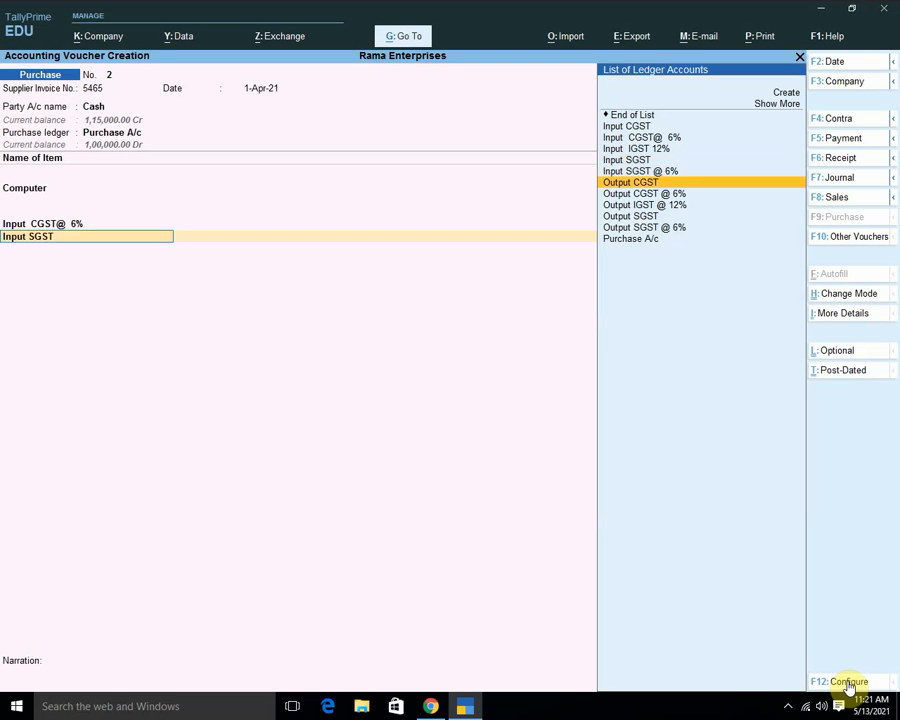
pyautogui.press('Up')
pyautogui.press('Return')
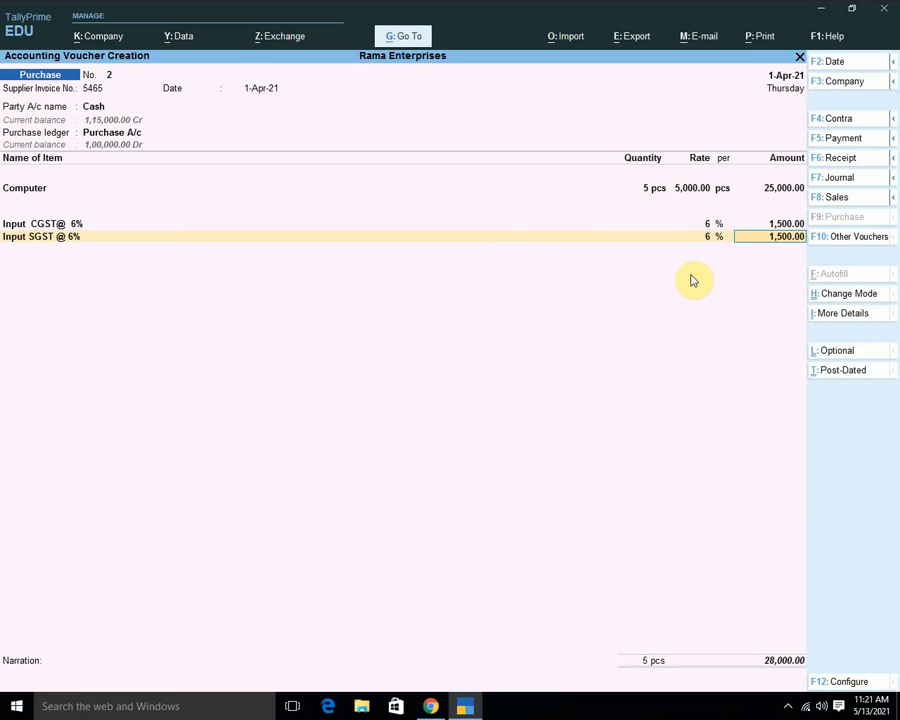
# Print the current purchase voucher to a PDF file named h1 in the Documents folder
pyautogui.press('ctrl')
pyautogui.hotkey('alt', 'p')
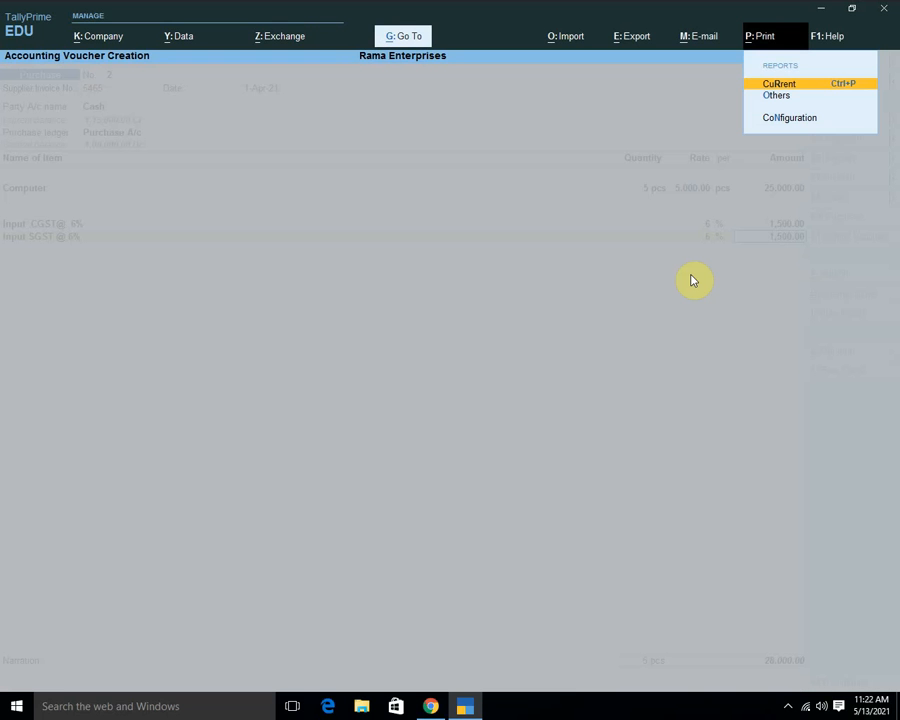
pyautogui.press('Return')
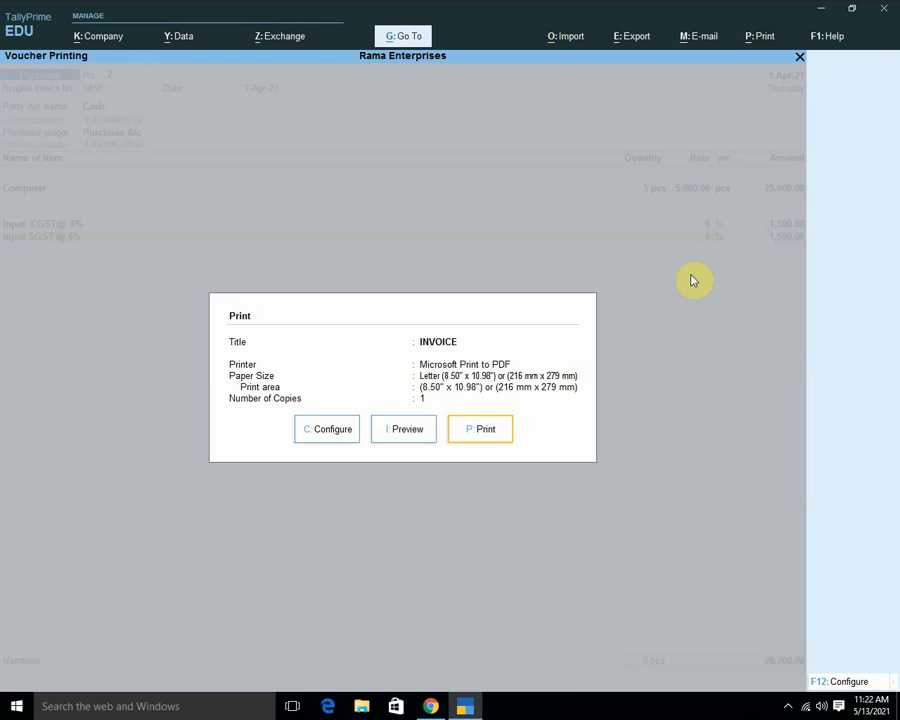
pyautogui.press('p')
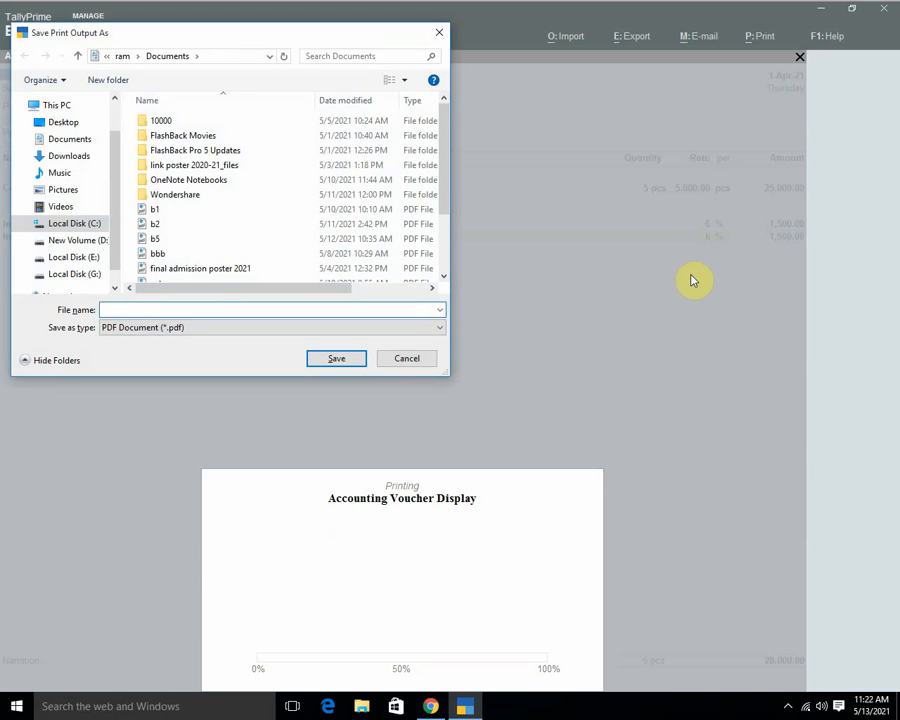
pyautogui.write('h1')
pyautogui.press('Return')
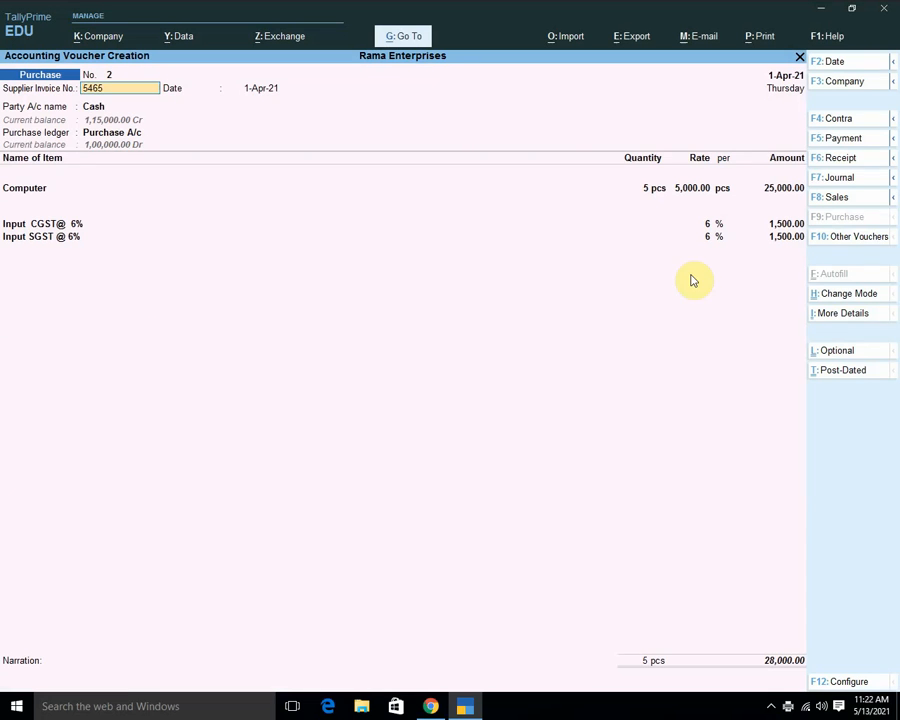
# Switch to File Explorer and open the h1 PDF from the Documents folder
pyautogui.click(822, 16)
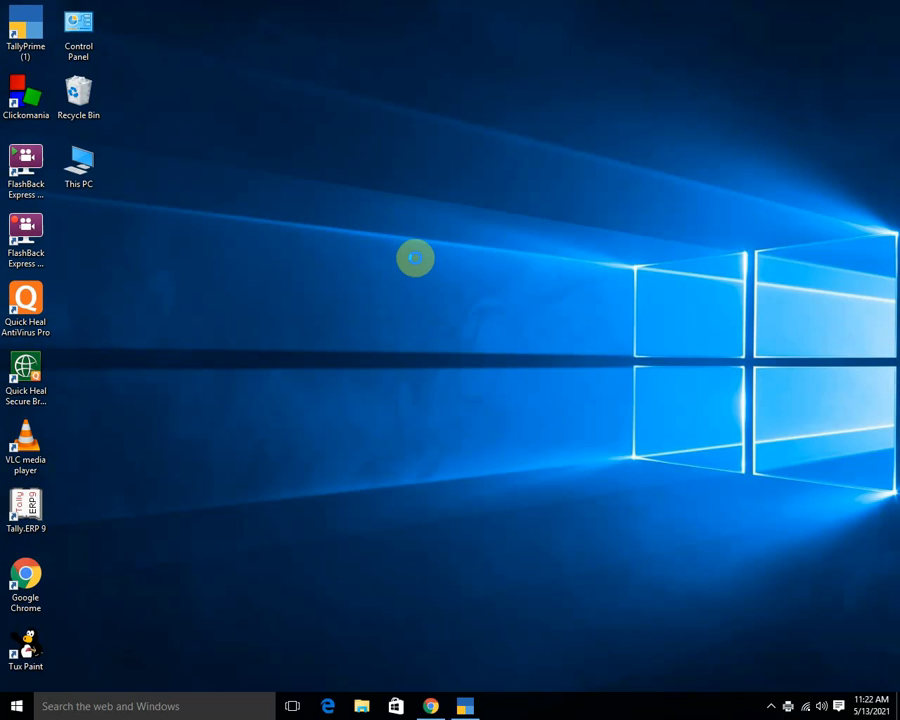
pyautogui.rightClick(416, 259)
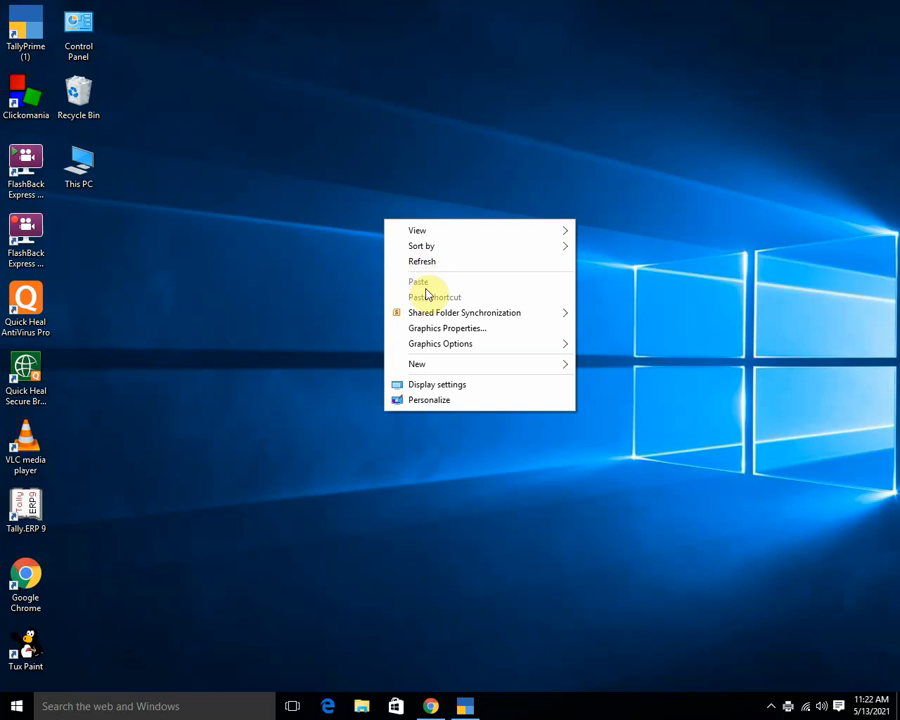
pyautogui.click(424, 263)
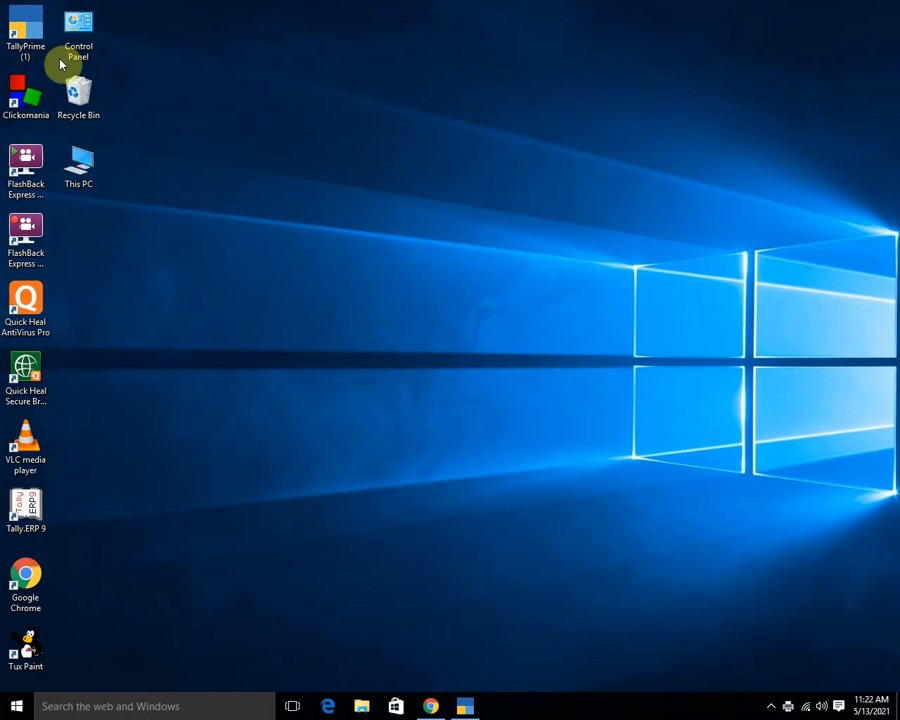
pyautogui.doubleClick(91, 157)
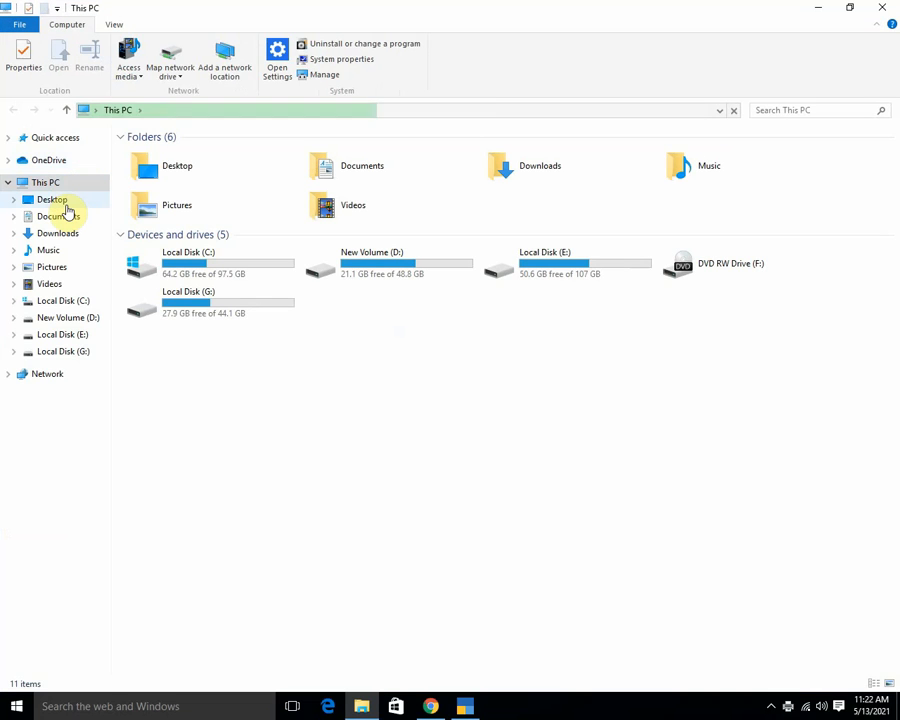
pyautogui.click(65, 217)
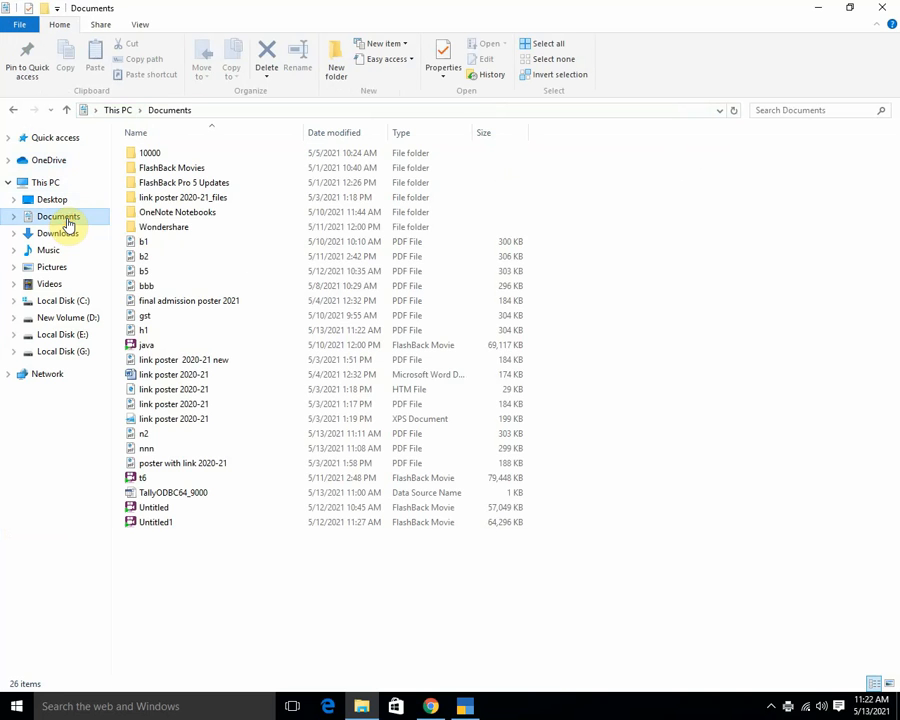
pyautogui.click(144, 331)
pyautogui.doubleClick(146, 334)
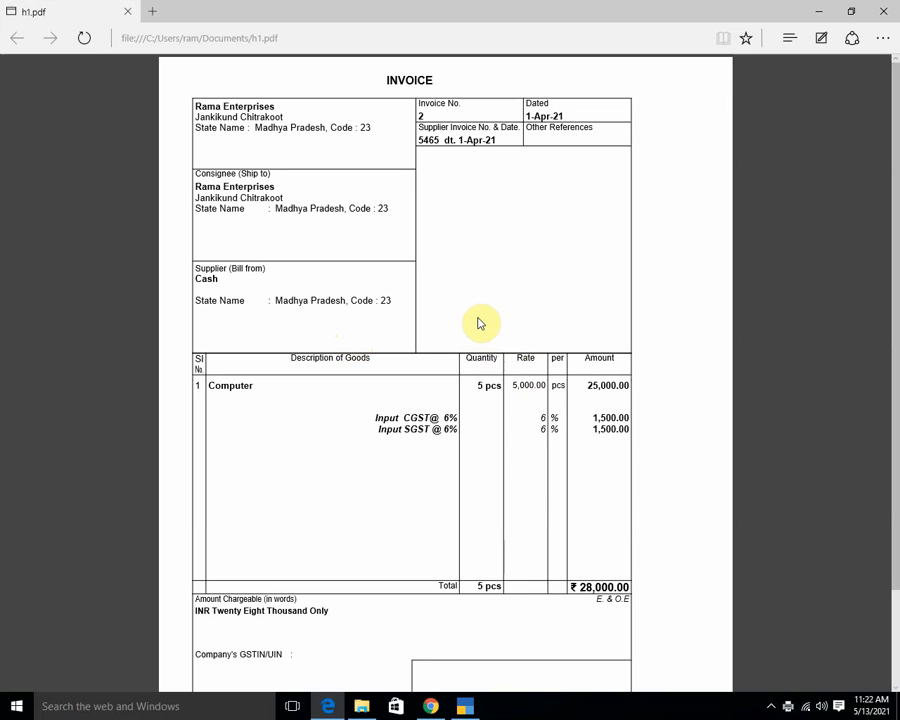
# Examine the printed purchase invoice's header, item line, tax lines and total, and close the PDF
pyautogui.keyDown('ctrl'); pyautogui.scroll(1, 482, 321); pyautogui.keyUp('ctrl')
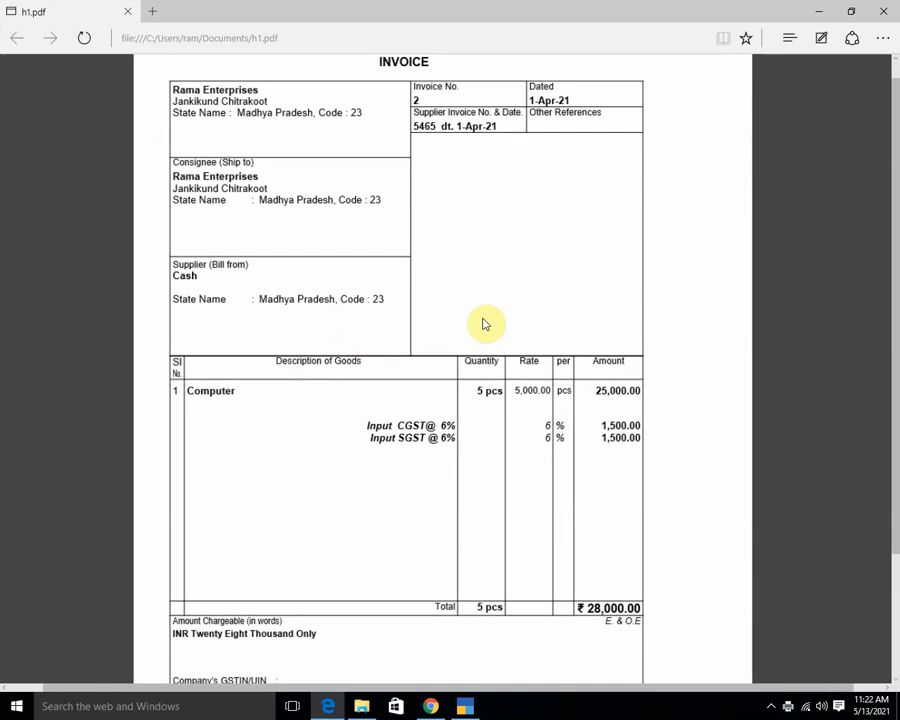
pyautogui.keyDown('ctrl'); pyautogui.scroll(1, 483, 321); pyautogui.keyUp('ctrl')
pyautogui.scroll(1, 432, 305)
pyautogui.scroll(-3, 521, 316)
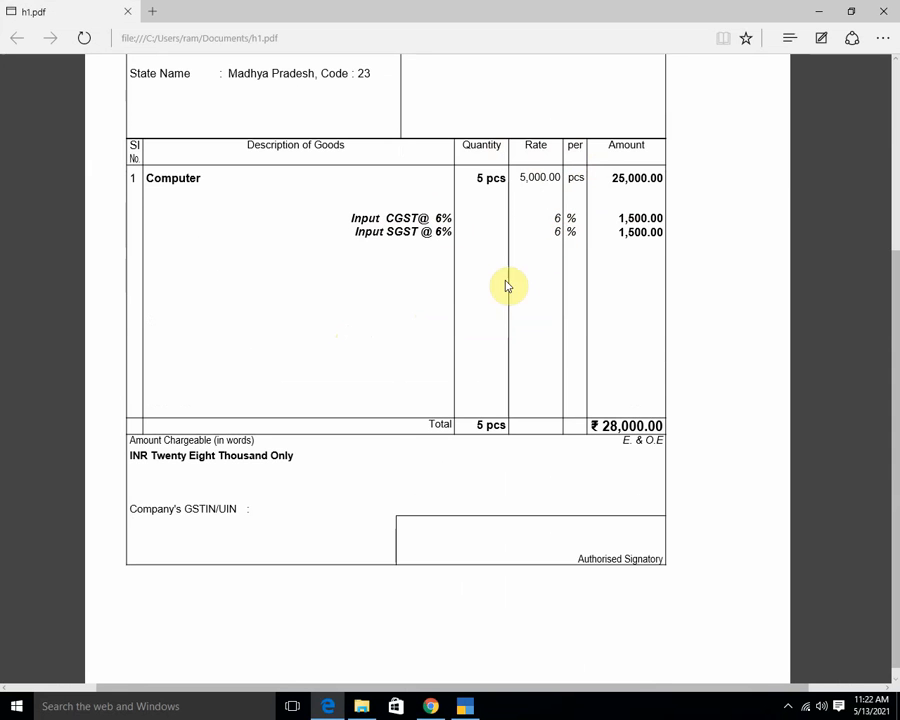
pyautogui.scroll(5, 470, 256)
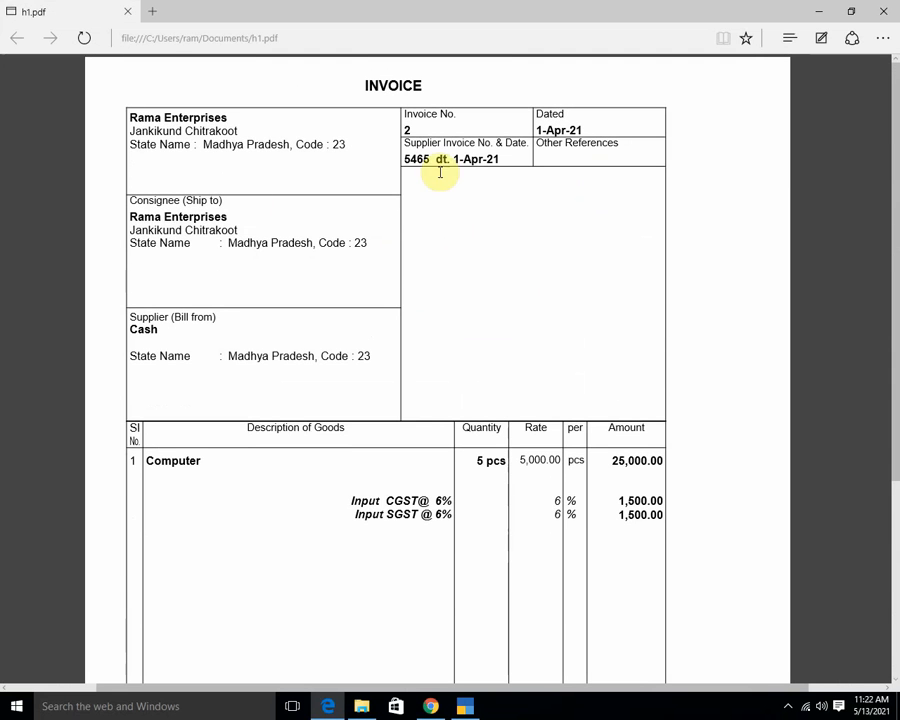
pyautogui.scroll(-3, 460, 230)
pyautogui.scroll(1, 438, 248)
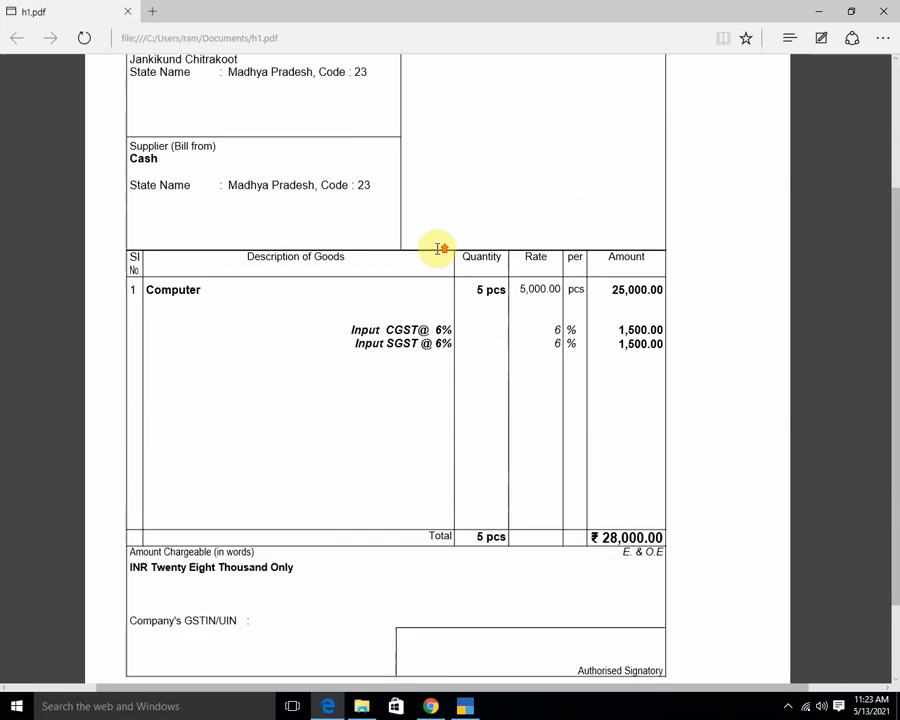
pyautogui.scroll(3, 438, 248)
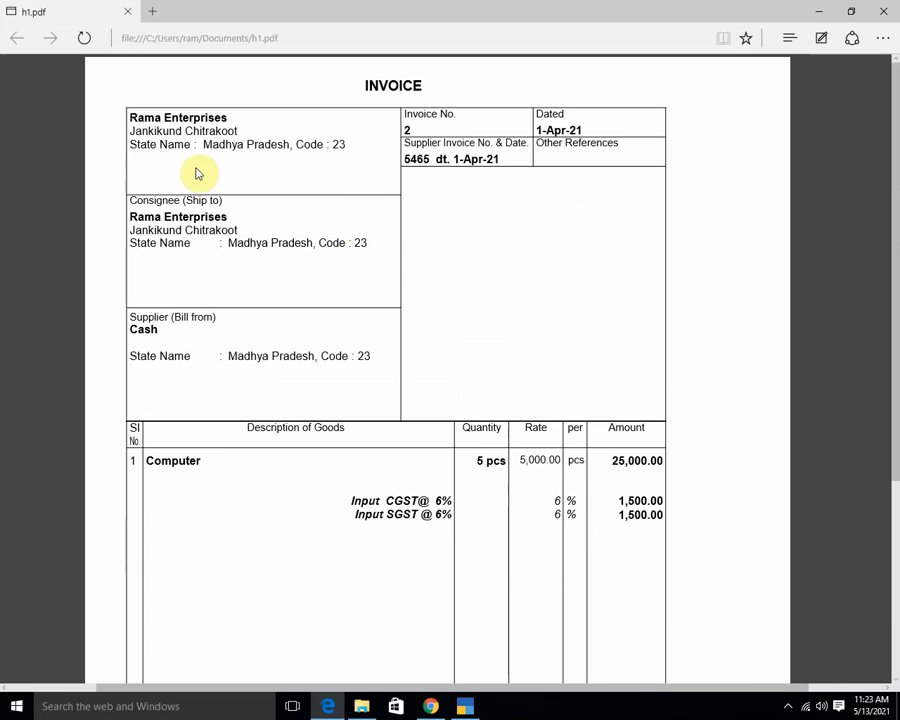
pyautogui.click(881, 12)
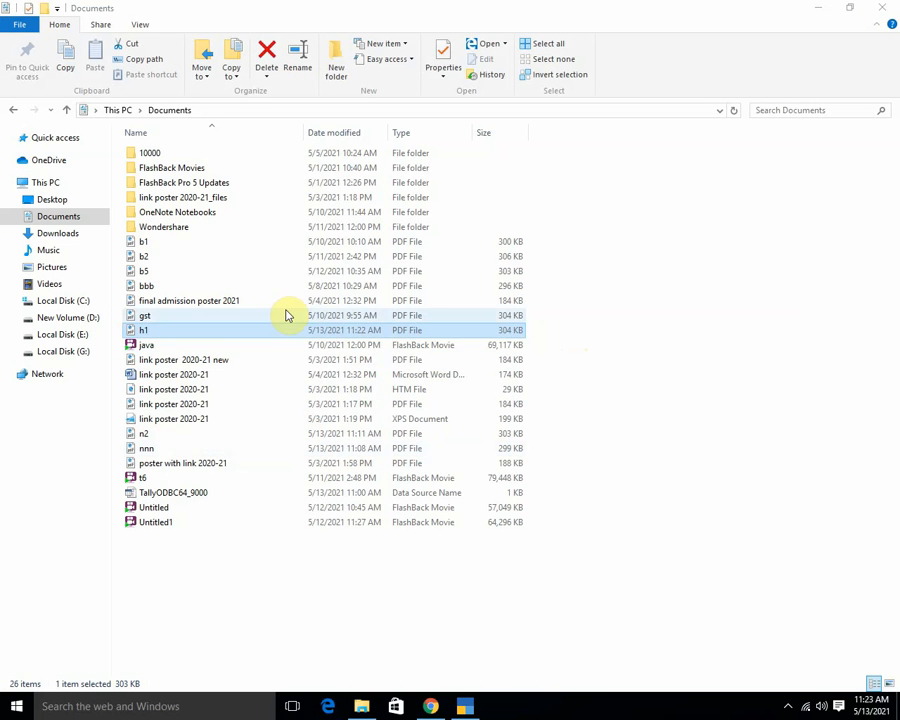
# Switch back to TallyPrime, keep the purchase voucher's invoice number, date and Cash party, and leave its receipt details blank
pyautogui.click(464, 708)
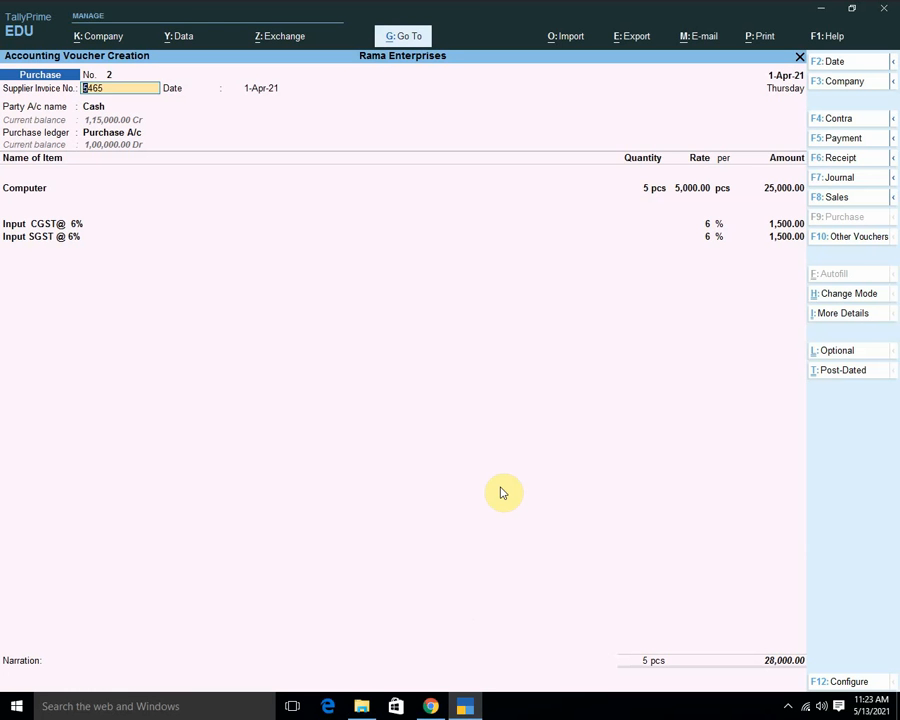
pyautogui.press('alt')
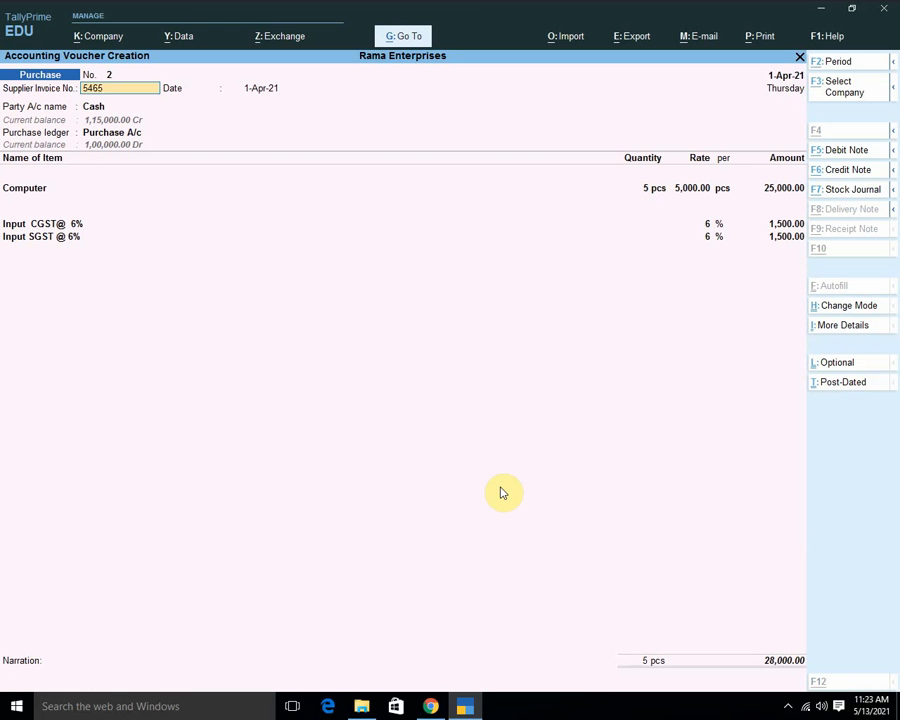
pyautogui.press('Return')
pyautogui.press('Return')
pyautogui.press('Return')
pyautogui.press('Return')
pyautogui.press('Return')
pyautogui.press('Return')
pyautogui.press('Return')
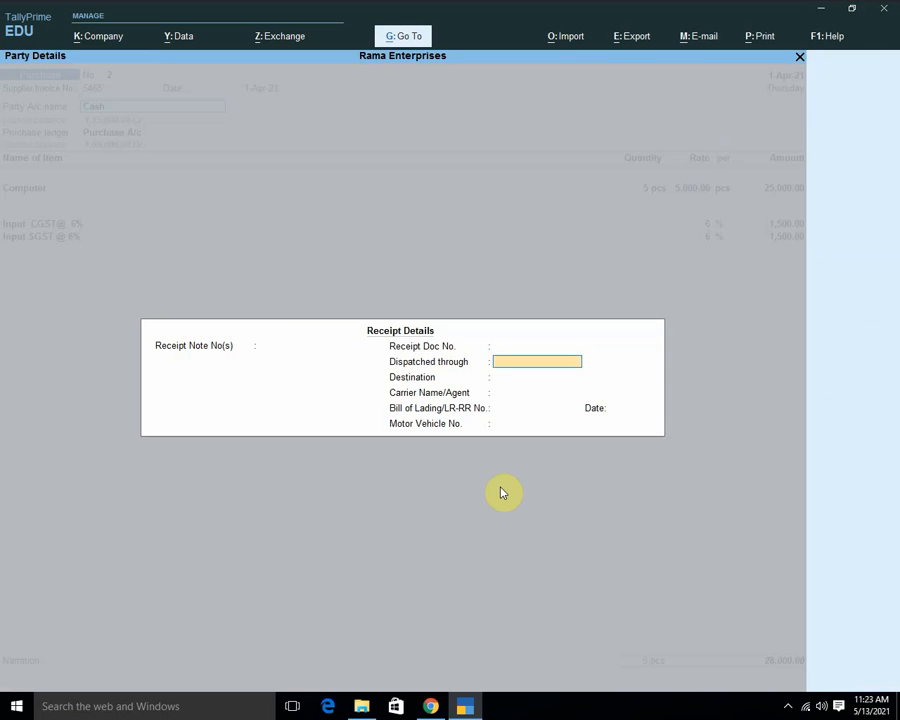
pyautogui.press('Return')
pyautogui.press('Return')
pyautogui.press('Return')
pyautogui.press('Return')
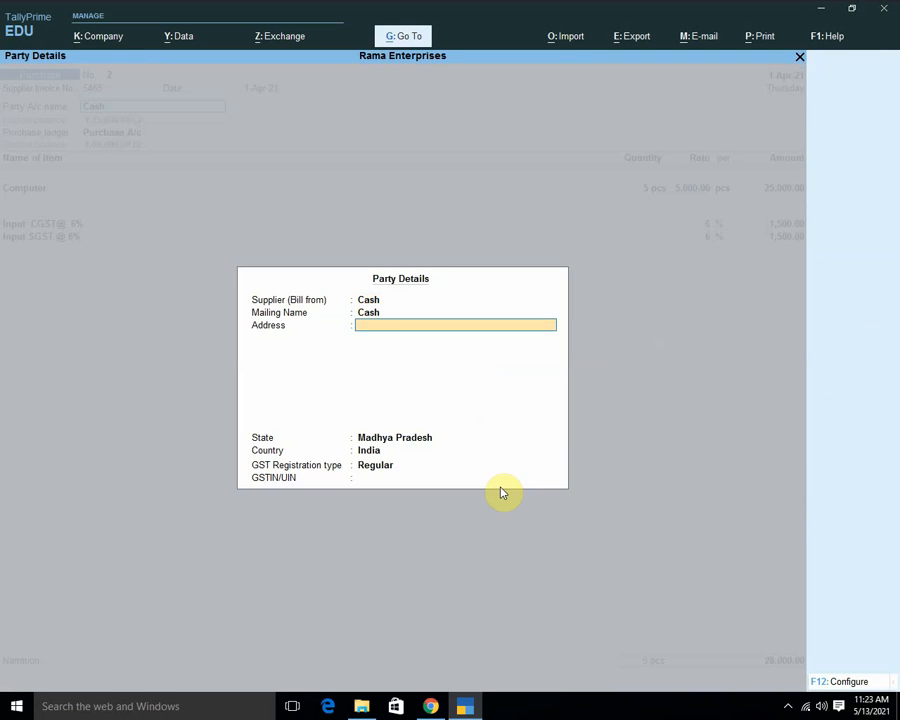
# Keep the remaining party details, item and tax lines, leave the narration blank and save the purchase voucher
pyautogui.press('Return')
pyautogui.press('Return')
pyautogui.press('Return')
pyautogui.press('Return')
pyautogui.press('Return')
pyautogui.press('Return')
pyautogui.press('Return')
pyautogui.press('Return')
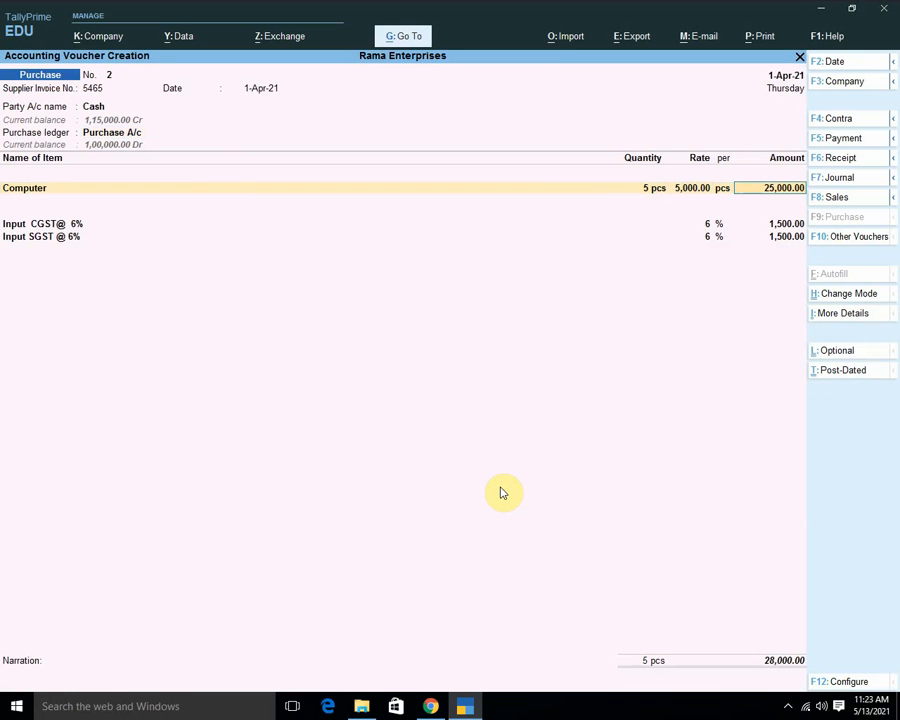
pyautogui.press('Return')
pyautogui.press('Return')
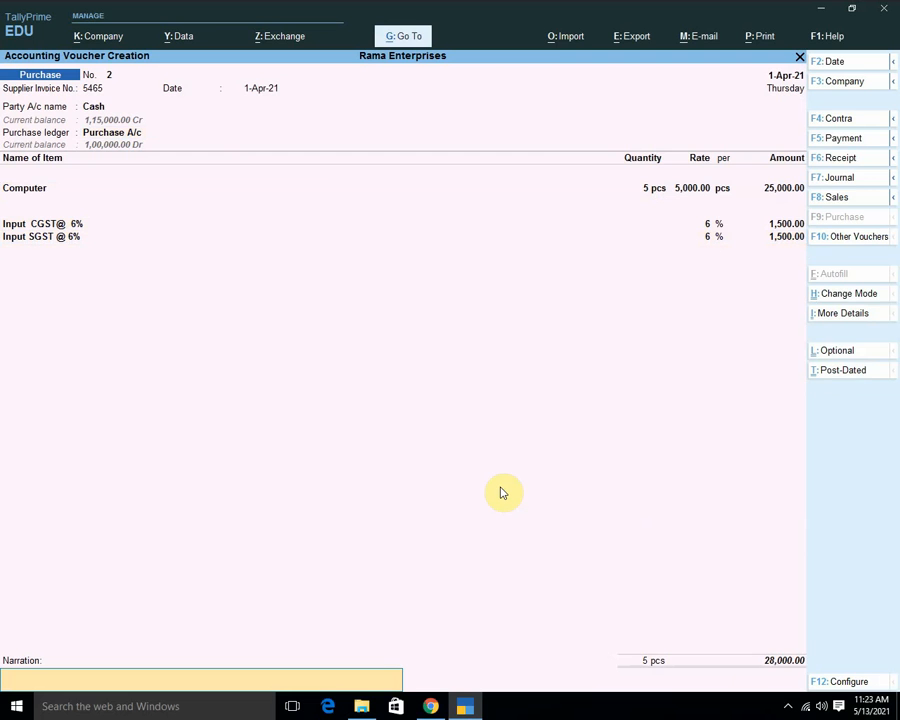
pyautogui.press('Return')
pyautogui.press('Return')
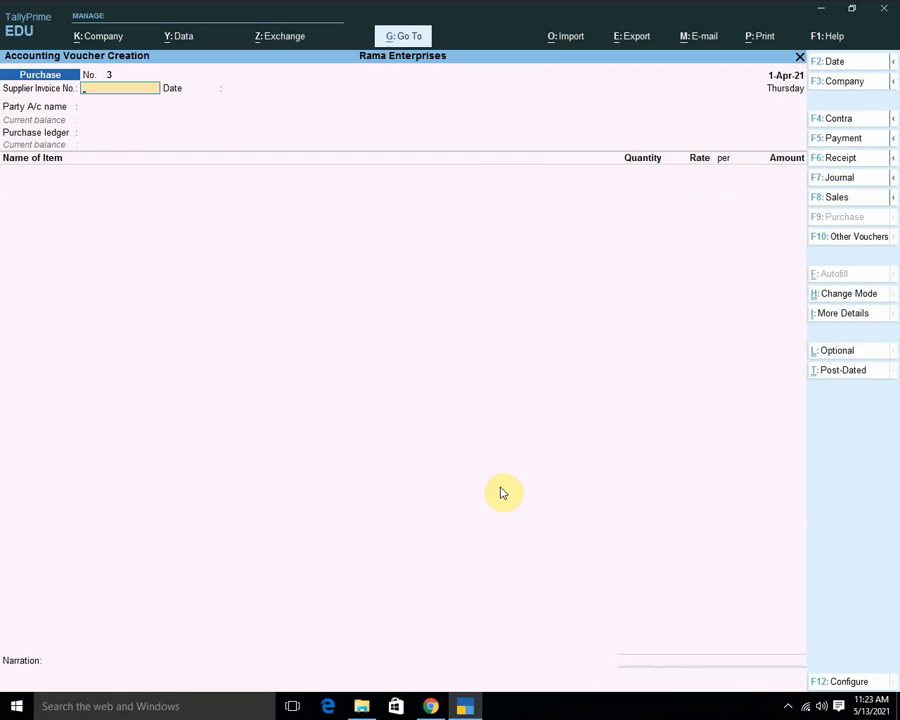
# Start a sales voucher with Cash as the party and leave its dispatch details blank
pyautogui.press('F8')
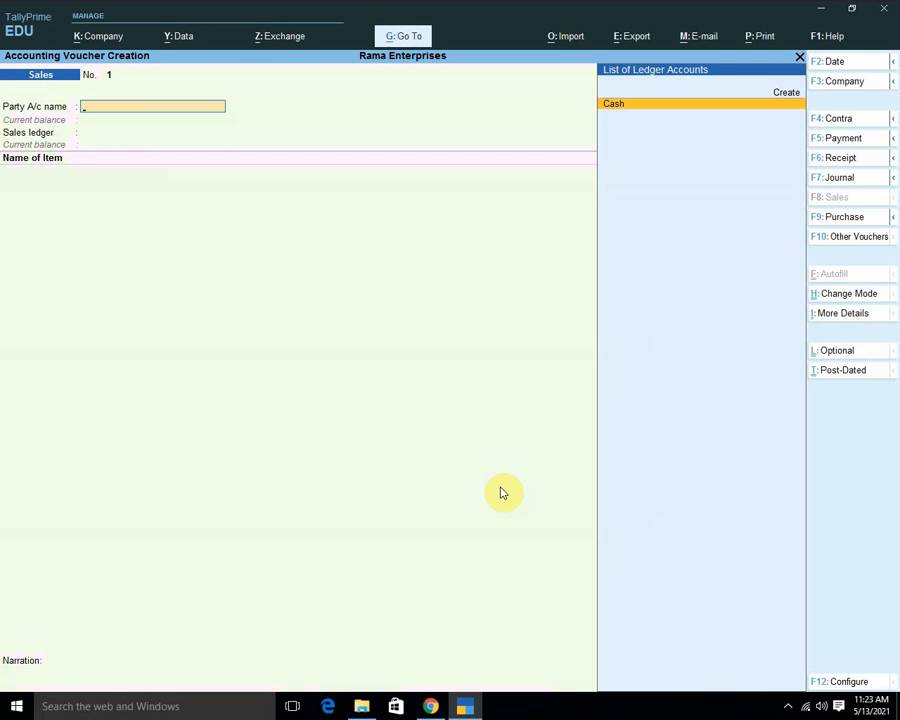
pyautogui.press('Return')
pyautogui.press('Return')
pyautogui.press('Return')
pyautogui.press('Return')
pyautogui.press('Return')
pyautogui.press('Return')
pyautogui.press('Return')
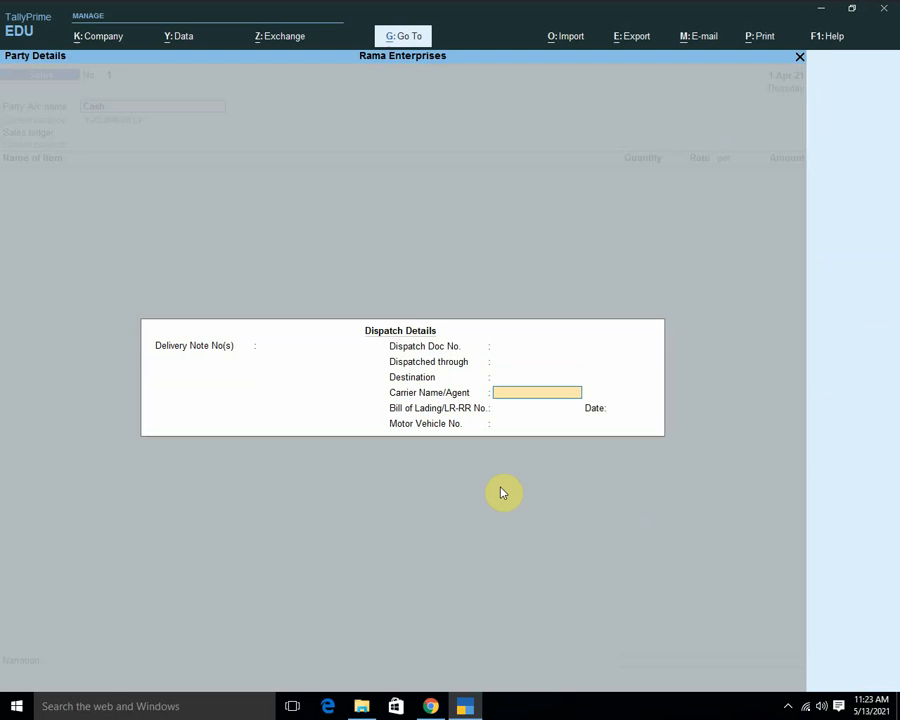
# Accept the default Cash party details and choose Sales A/c as the sales ledger
pyautogui.press('Return')
pyautogui.press('Return')
pyautogui.press('Return')
pyautogui.press('Return')
pyautogui.press('Return')
pyautogui.press('Return')
pyautogui.press('Return')
pyautogui.press('Return')
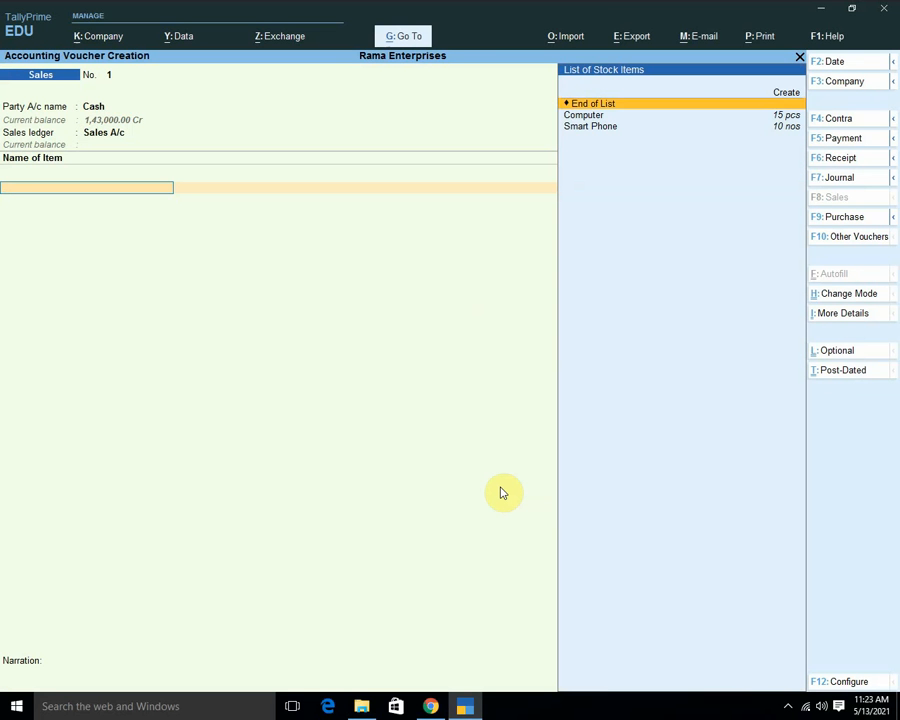
# Add 5 pcs of Computer at a rate of 10,000 per pcs to the sales voucher
pyautogui.press('Down')
pyautogui.press('Return')
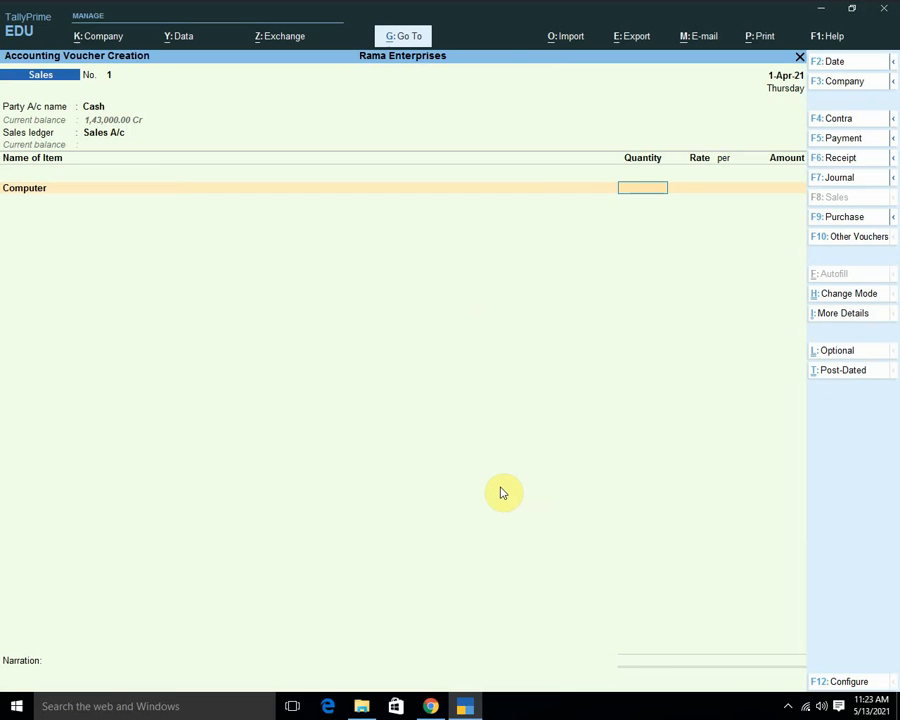
pyautogui.press('Return')
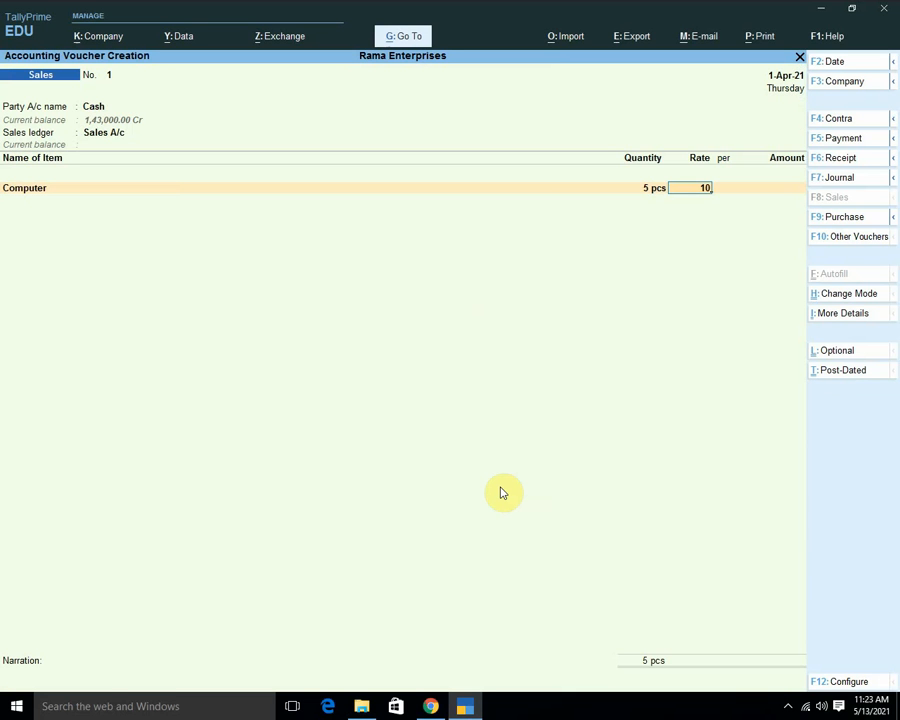
pyautogui.press('Return')
pyautogui.press('Return')
pyautogui.press('Return')
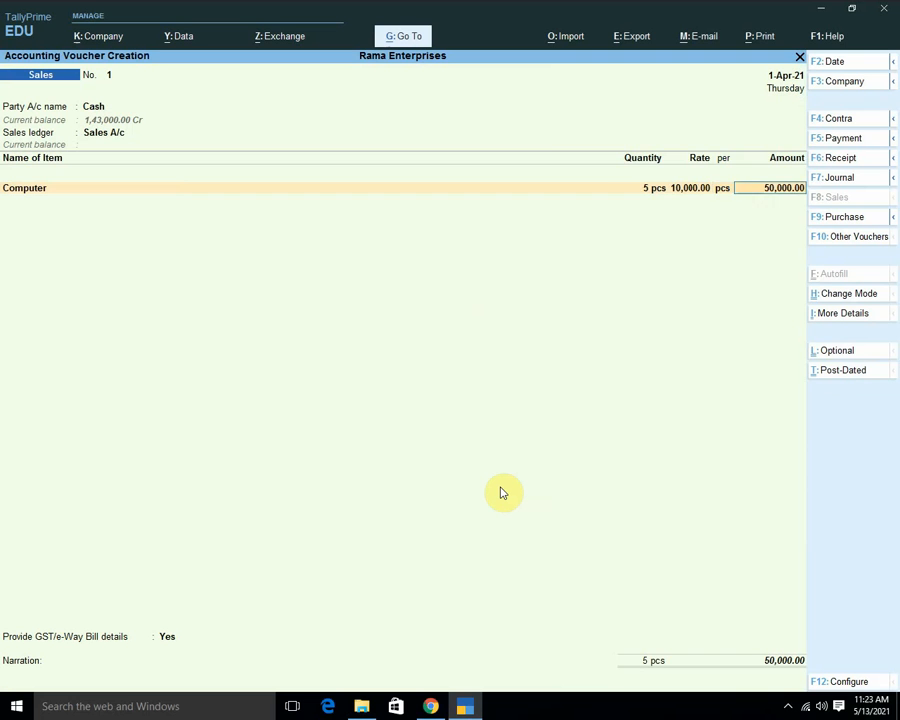
# Add the Output CGST @ 6% ledger to the sales voucher below the Computer item
pyautogui.press('Return')
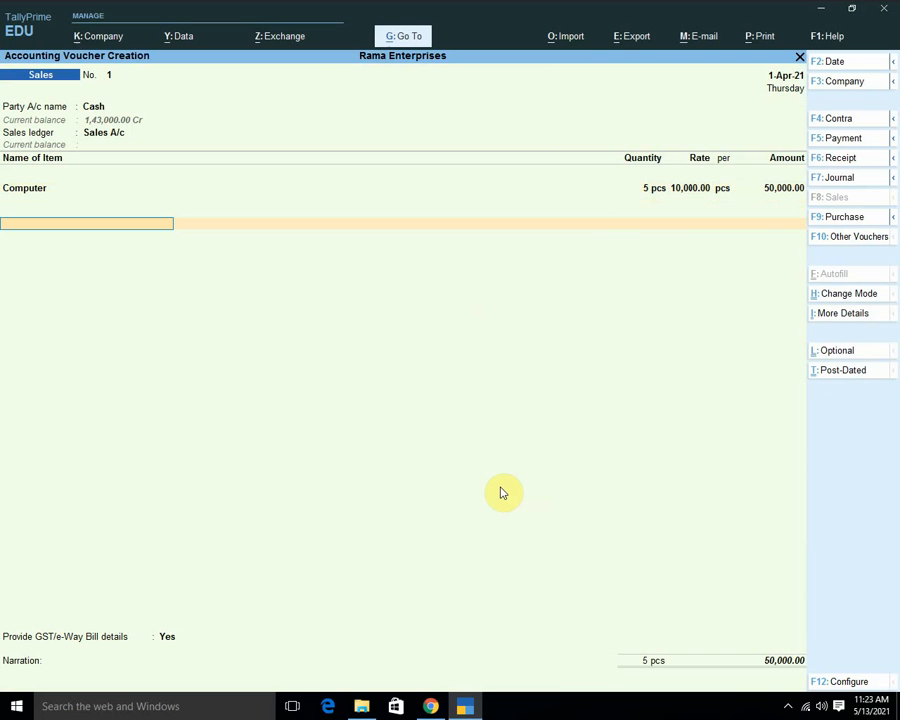
pyautogui.press('Down')
pyautogui.press('Down')
pyautogui.press('Down')
pyautogui.press('Down')
pyautogui.press('Down')
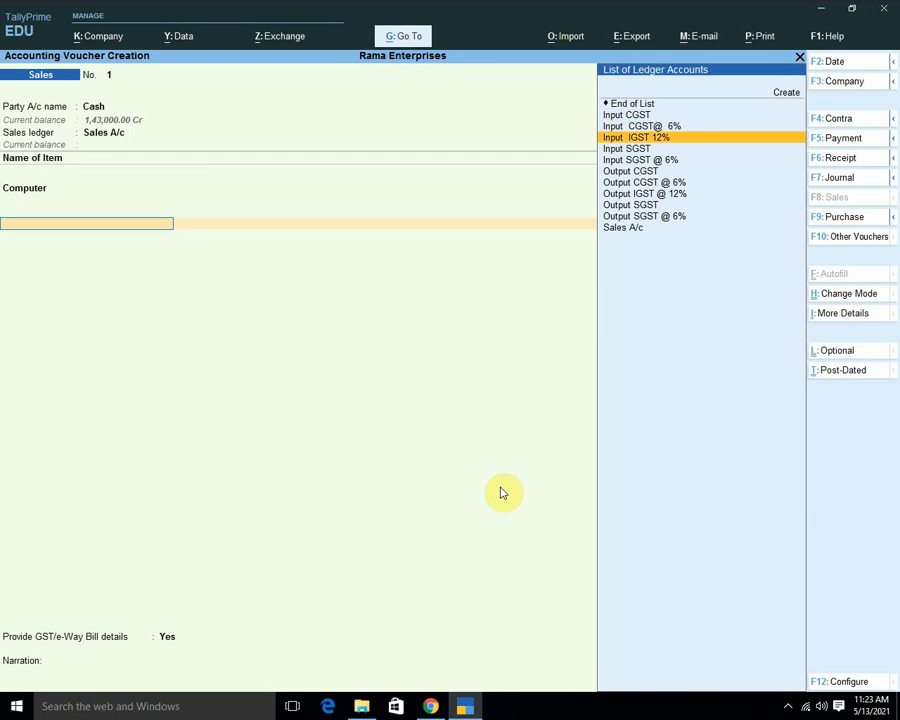
pyautogui.press('Down')
pyautogui.press('Down')
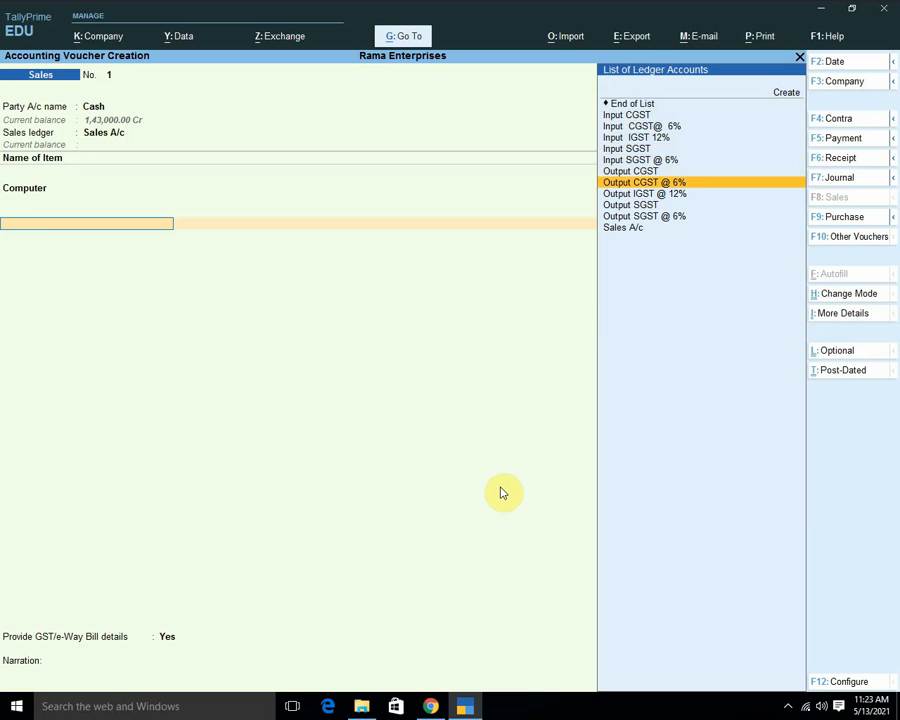
pyautogui.press('Return')
pyautogui.press('Return')
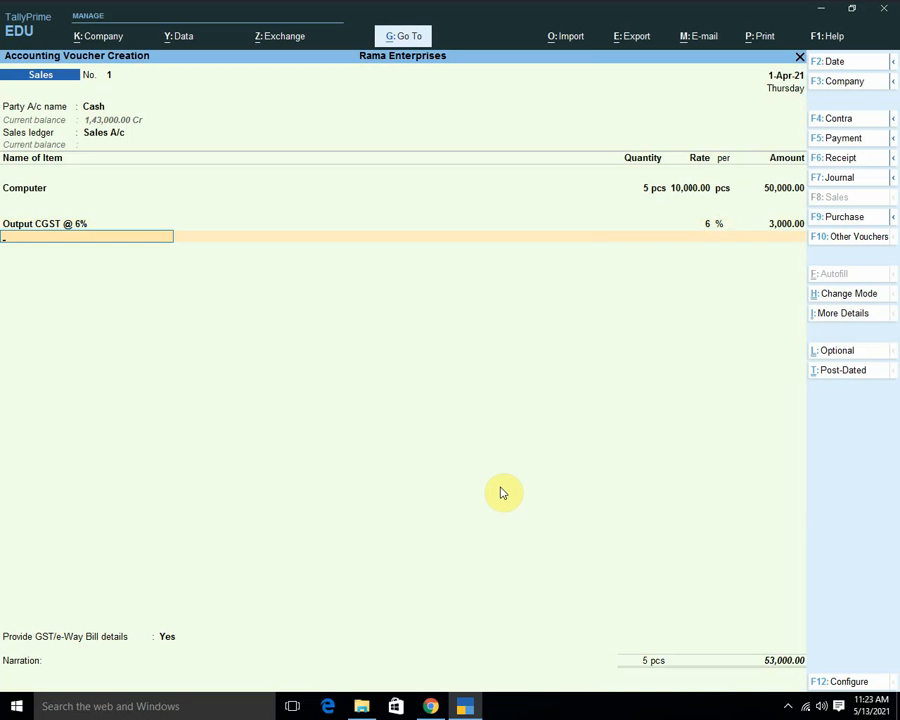
# Add the Output SGST @ 6% ledger to the sales voucher below the CGST line
pyautogui.press('Down')
pyautogui.press('Down')
pyautogui.press('Down')
pyautogui.press('Down')
pyautogui.press('Down')
pyautogui.press('Down')
pyautogui.press('Down')
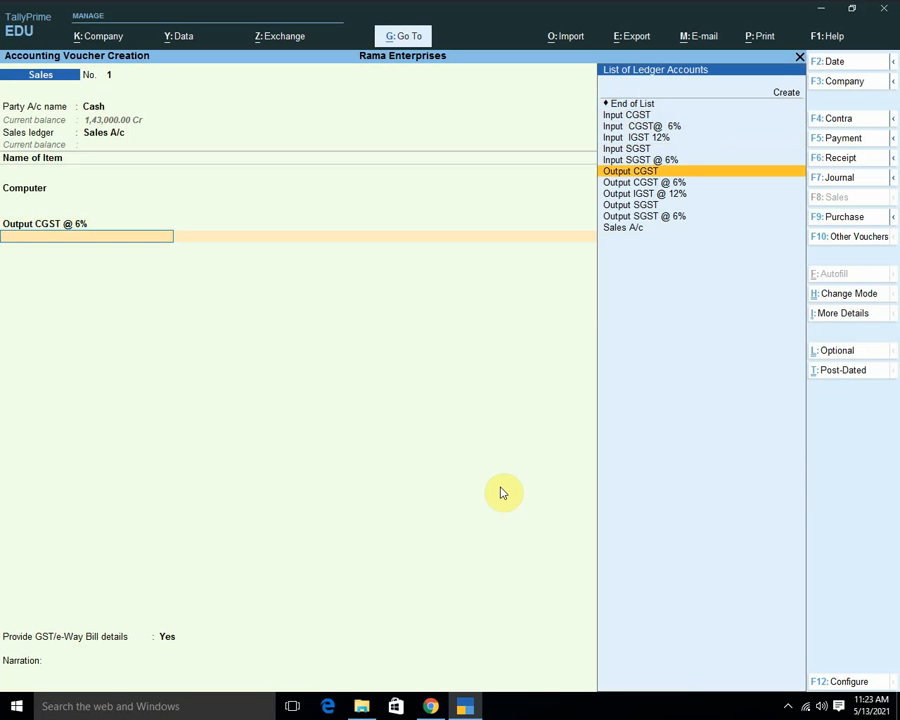
pyautogui.press('Down')
pyautogui.press('Down')
pyautogui.press('Down')
pyautogui.press('Down')
pyautogui.press('Return')
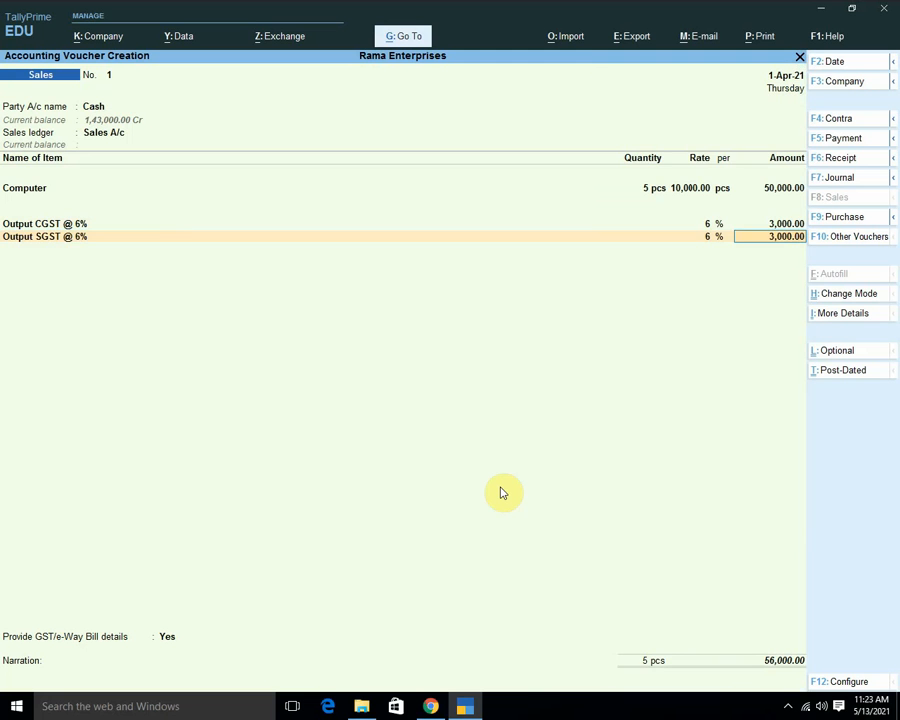
pyautogui.press('Return')
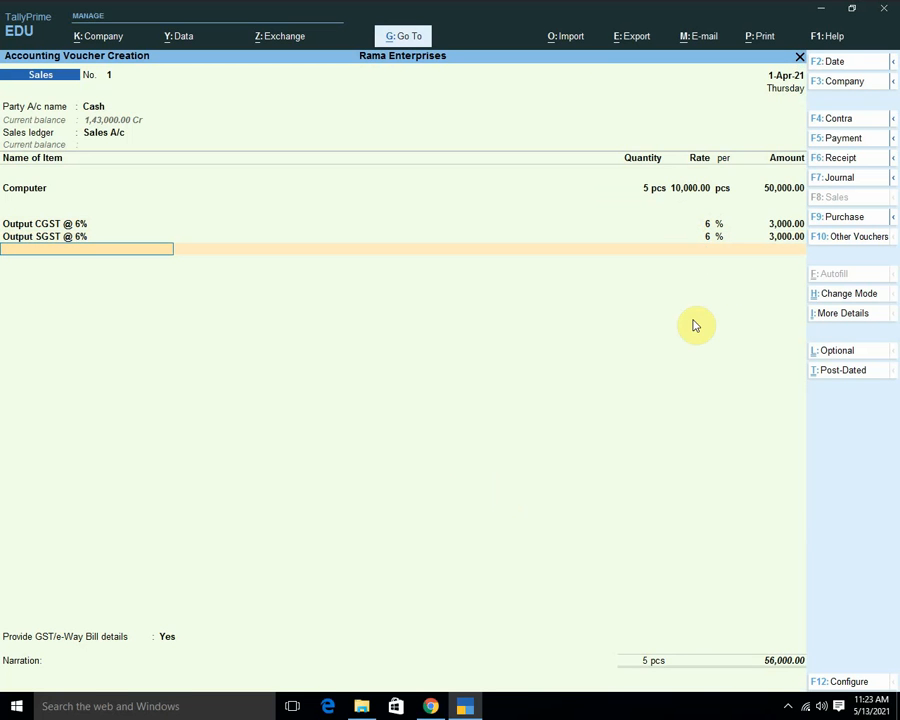
# Print the current sales voucher to a PDF file named h2 in the Documents folder
pyautogui.hotkey('alt', 'p')
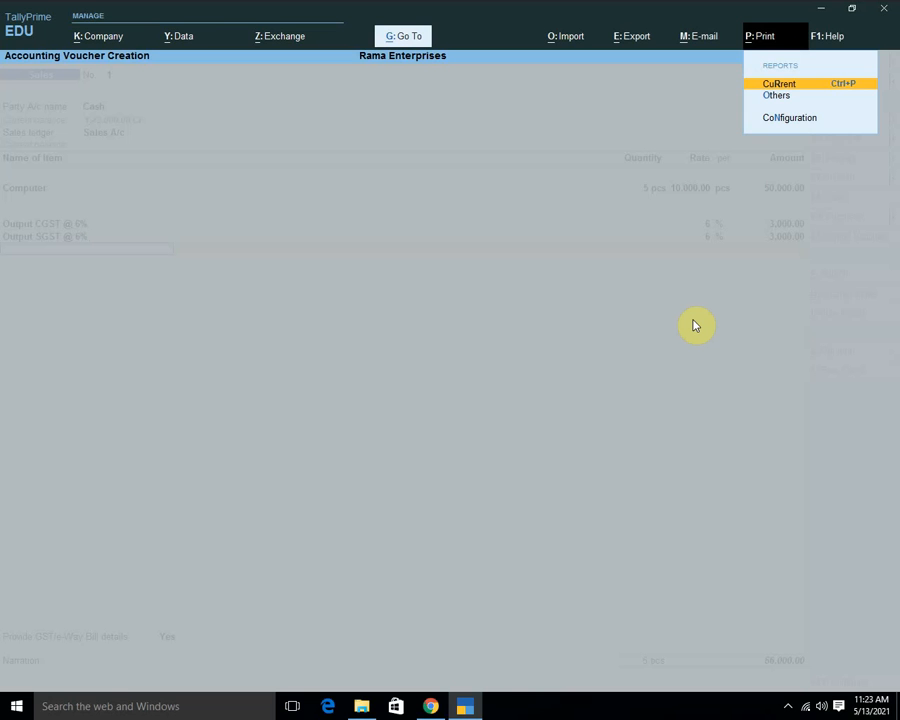
pyautogui.press('Return')
pyautogui.press('p')
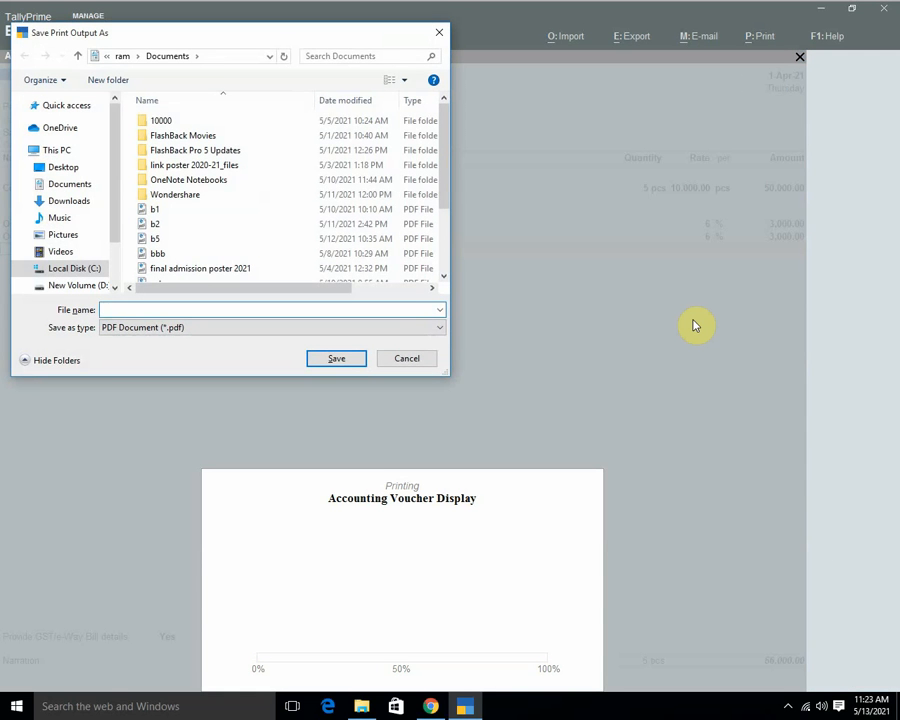
pyautogui.write('N')
pyautogui.press('Return')
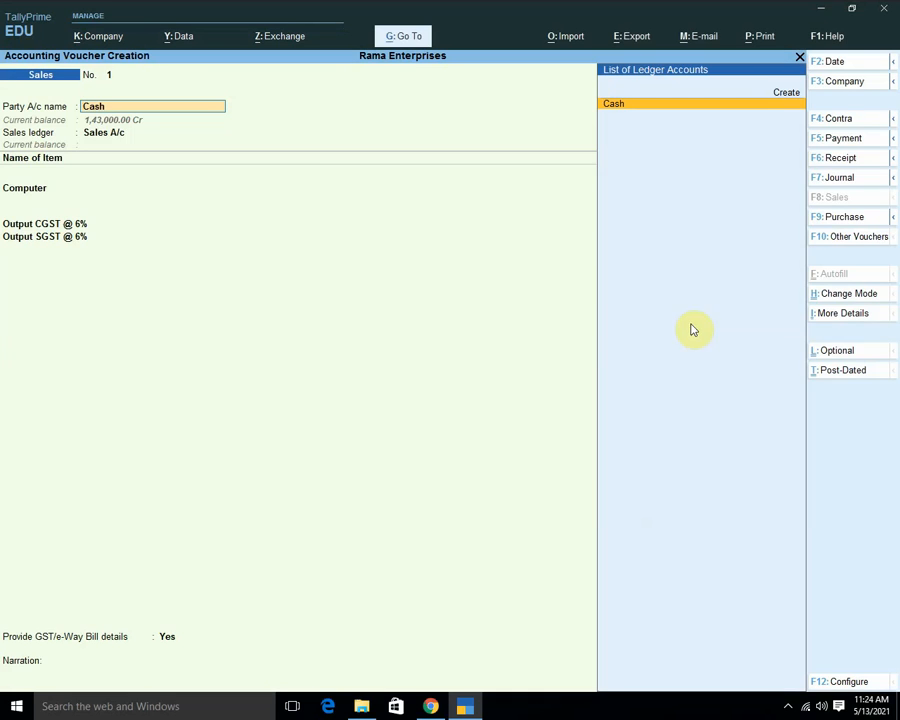
# Open h2.pdf from the Documents folder in File Explorer, examine its output tax lines and close the duplicate copy
pyautogui.click(360, 707)
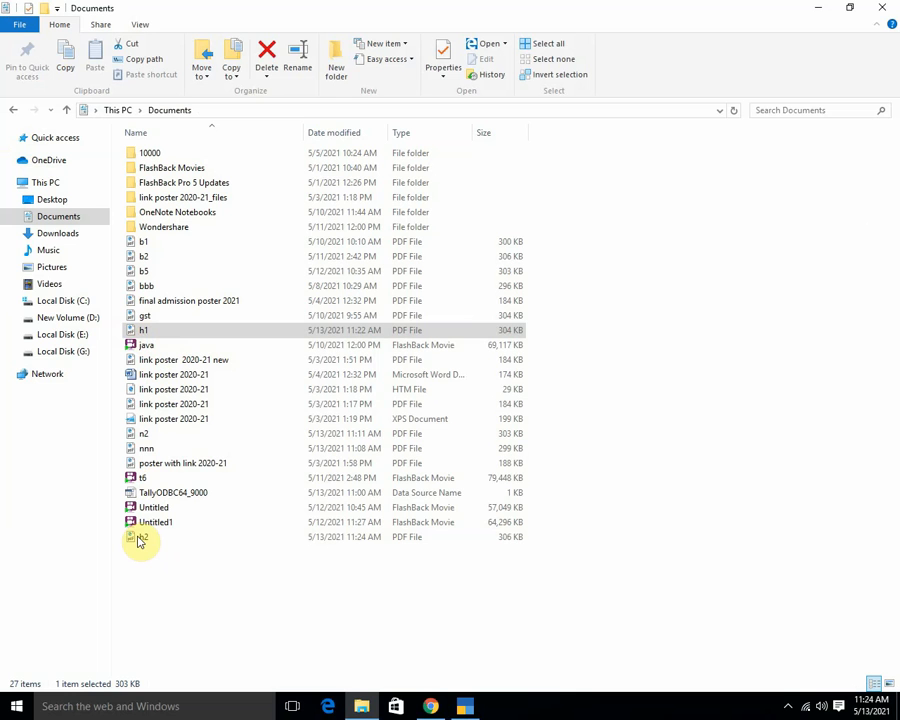
pyautogui.doubleClick(140, 538)
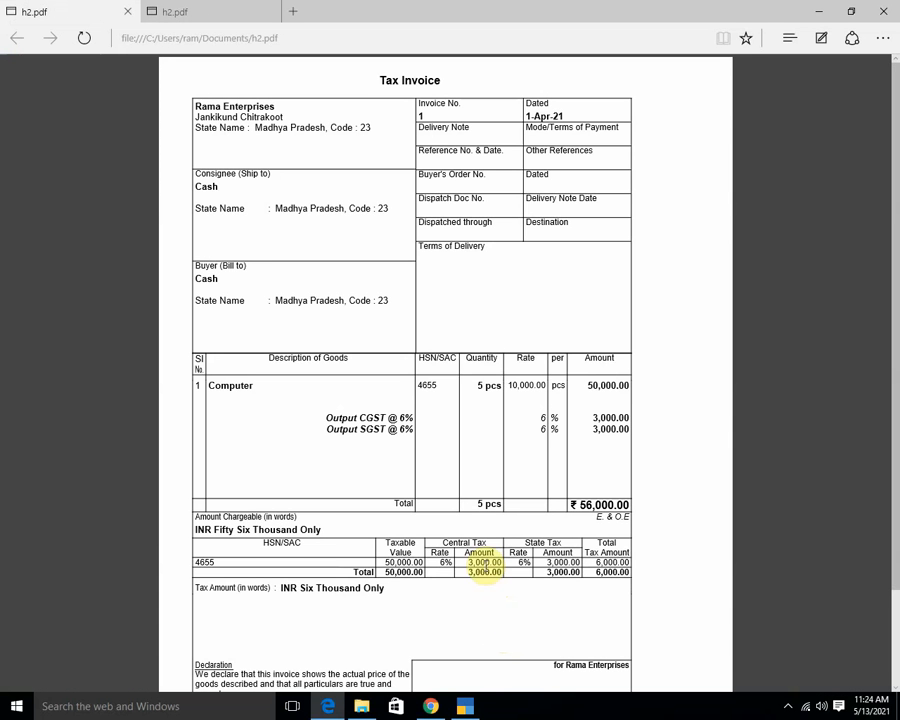
pyautogui.scroll(1, 536, 530)
pyautogui.scroll(1, 540, 533)
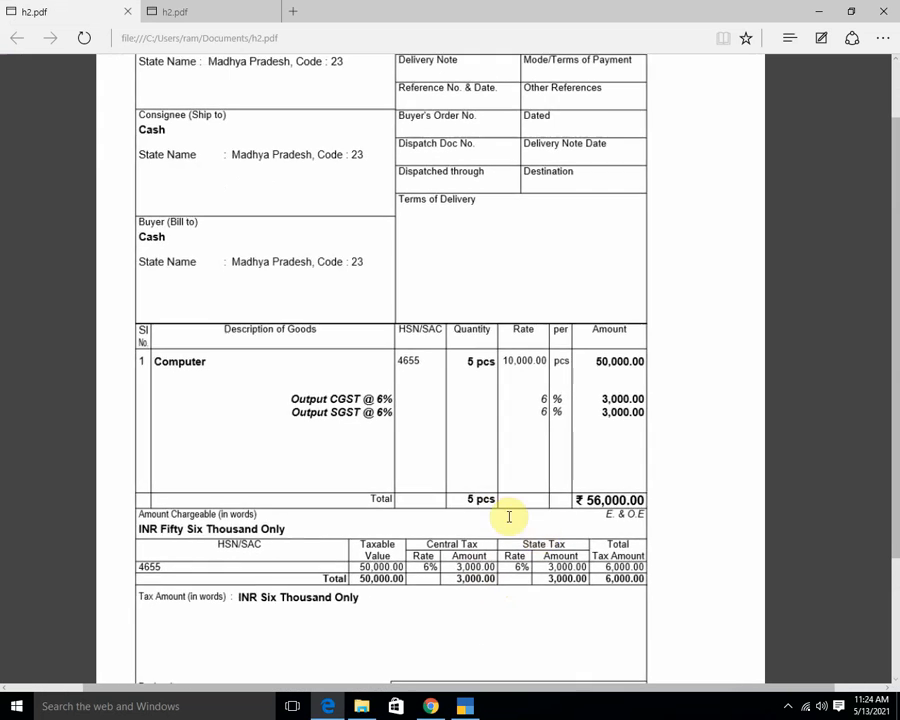
pyautogui.moveTo(540, 398); pyautogui.dragTo(661, 425)
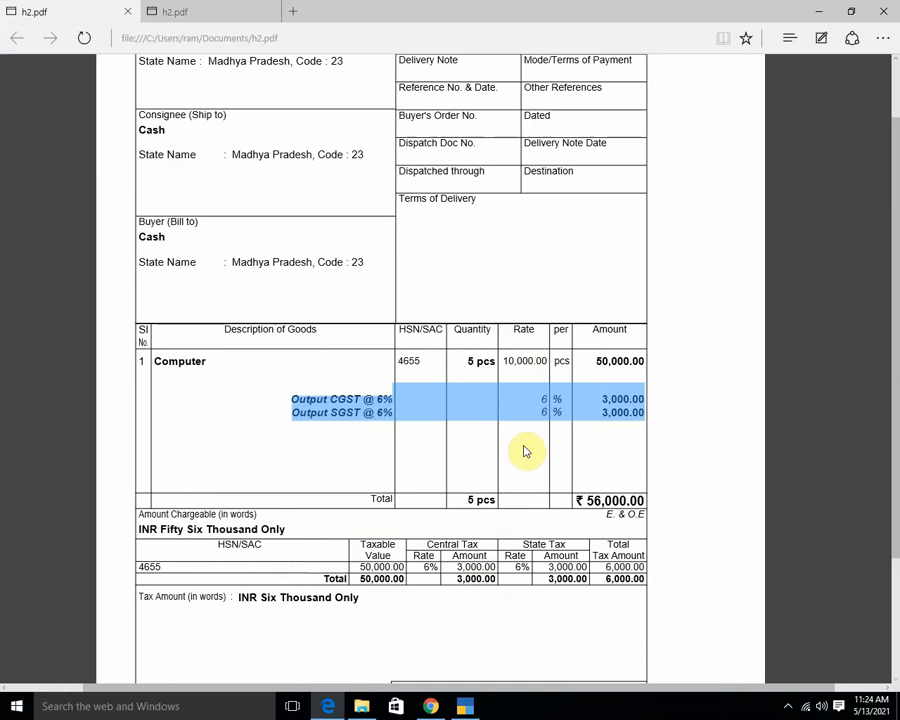
pyautogui.scroll(1, 522, 446)
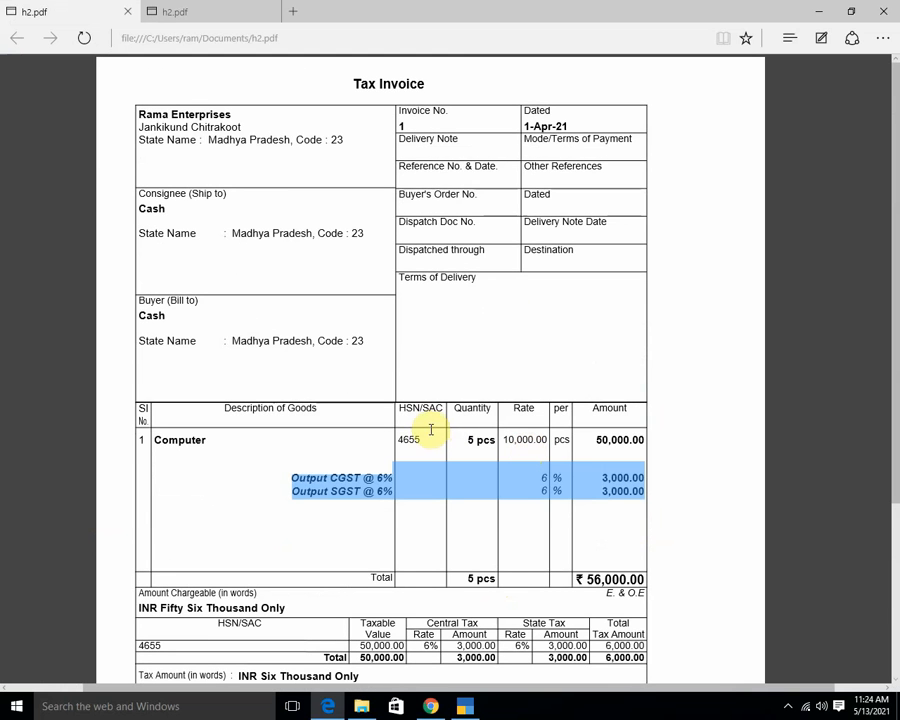
pyautogui.click(174, 12)
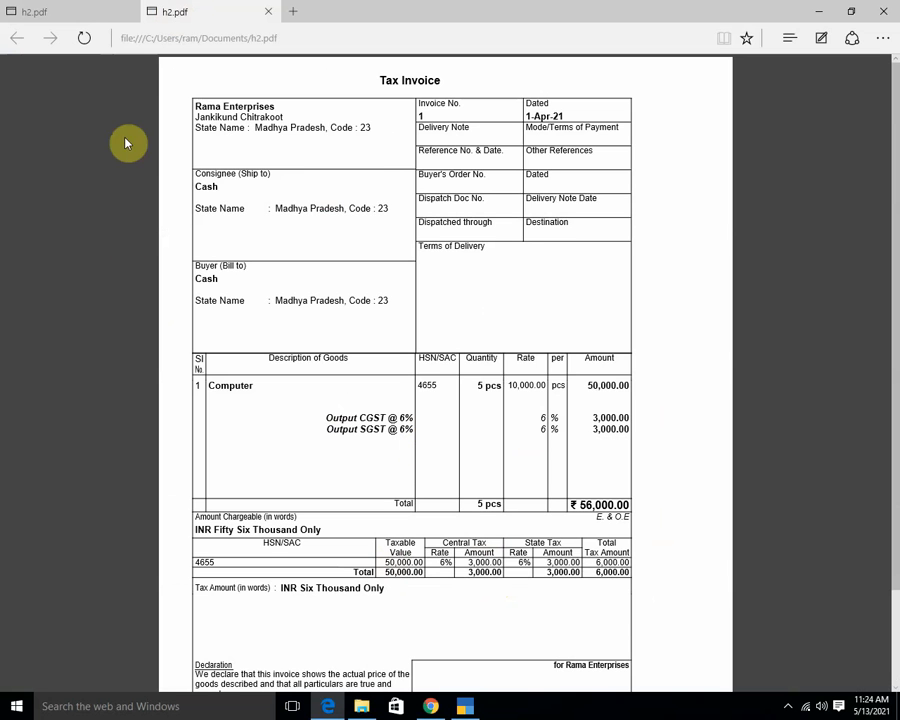
pyautogui.click(271, 12)
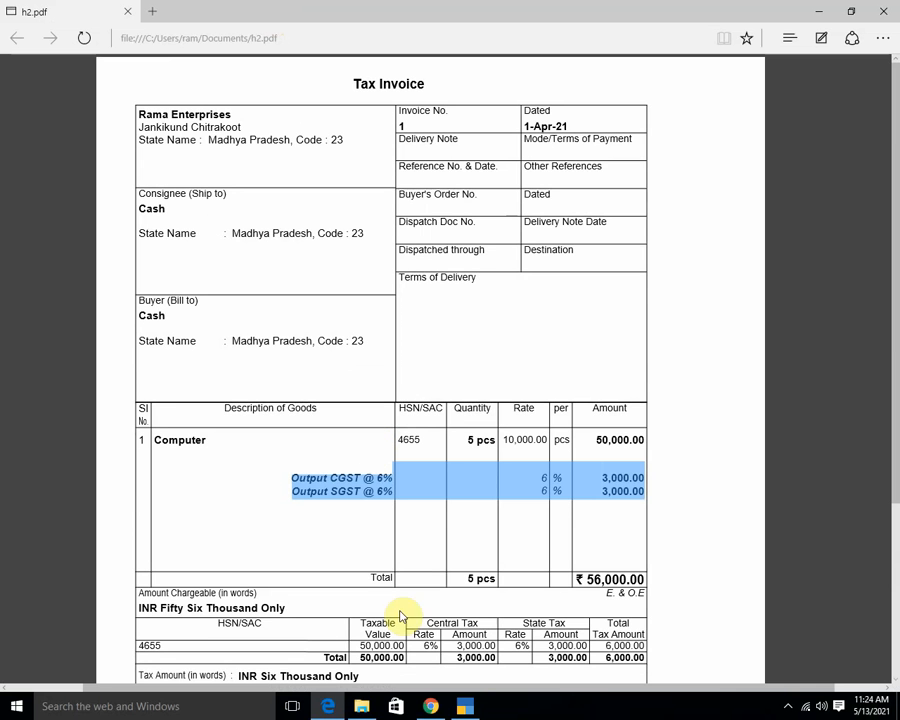
# Open h1.pdf from the Documents folder and examine the input CGST and SGST lines of the purchase invoice
pyautogui.click(360, 705)
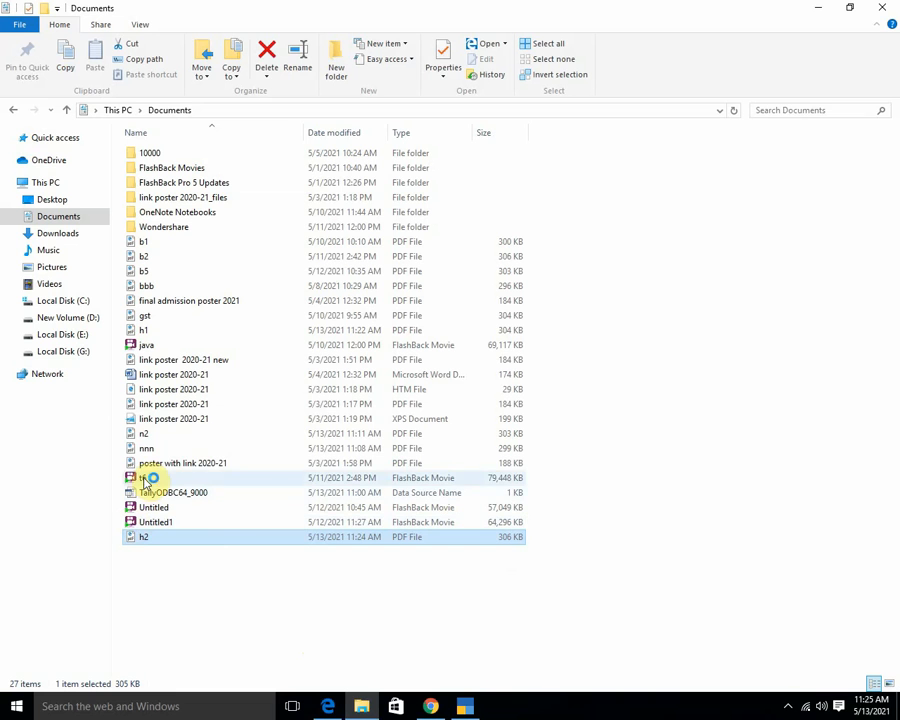
pyautogui.doubleClick(143, 330)
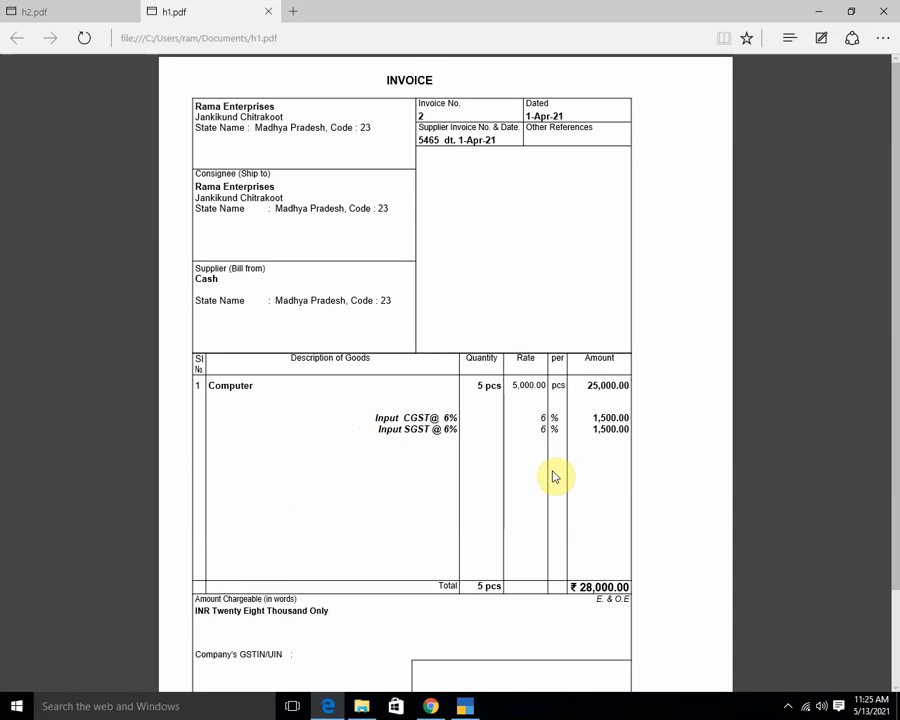
pyautogui.scroll(-2, 430, 551)
pyautogui.scroll(2, 455, 485)
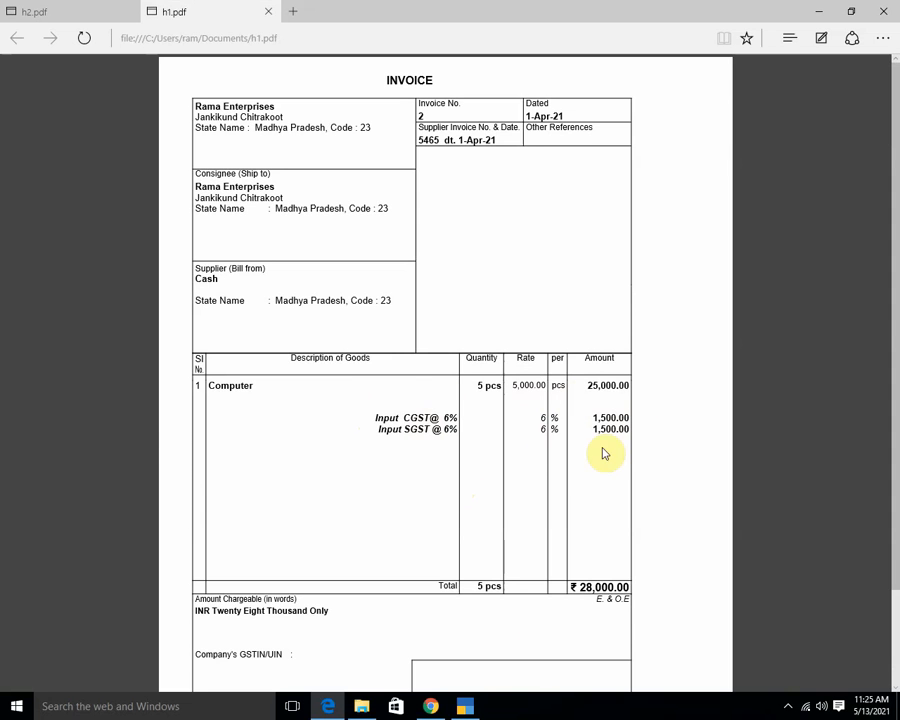
# Open n2.pdf from the Documents folder and examine how its Output CGST and Output SGST lines are printed
pyautogui.click(361, 706)
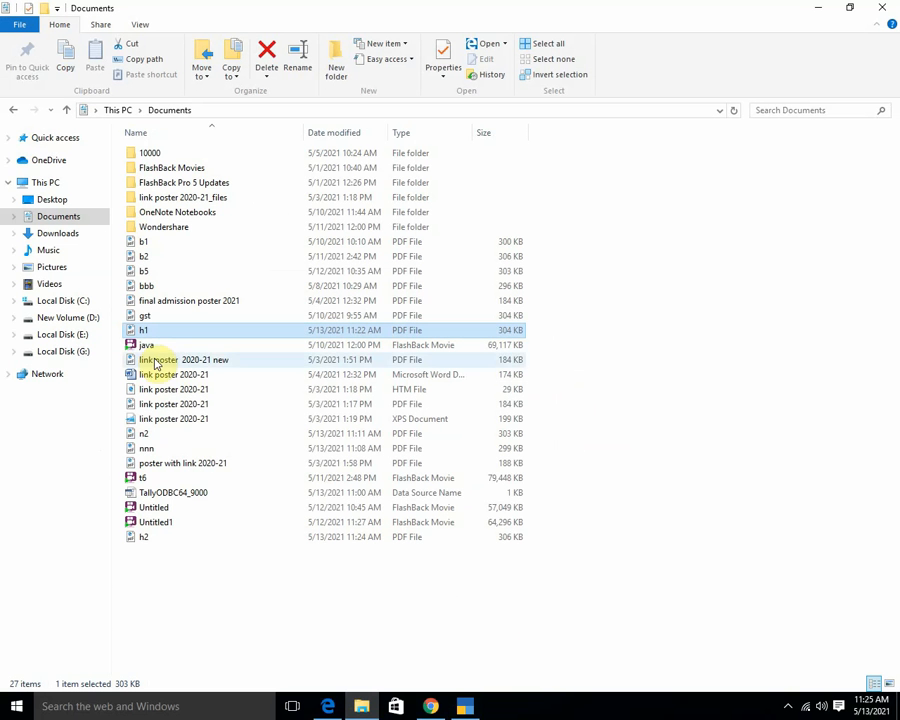
pyautogui.doubleClick(145, 435)
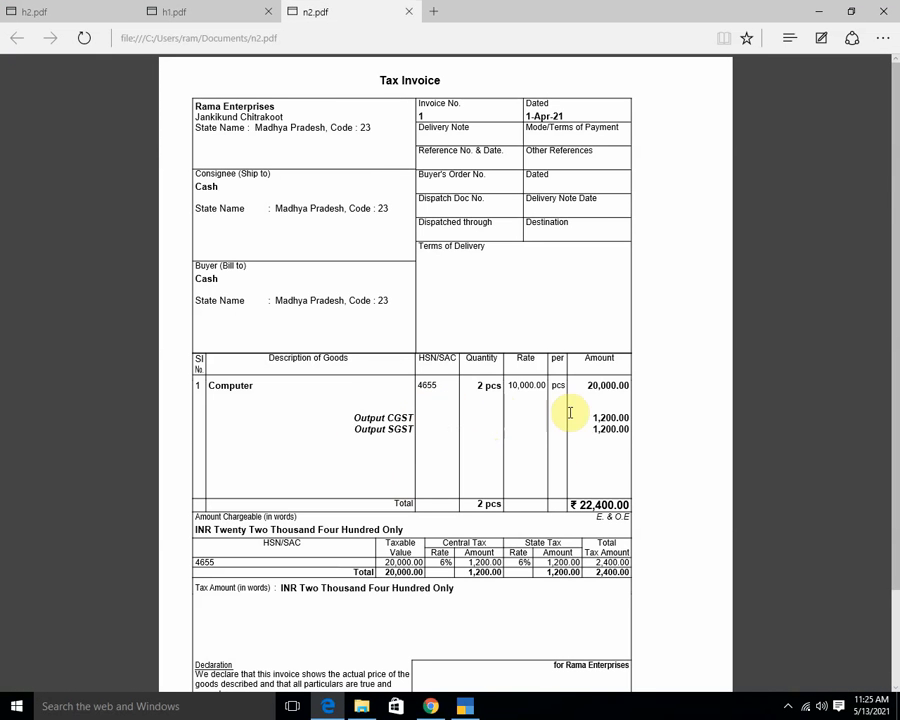
pyautogui.moveTo(570, 412); pyautogui.dragTo(604, 463)
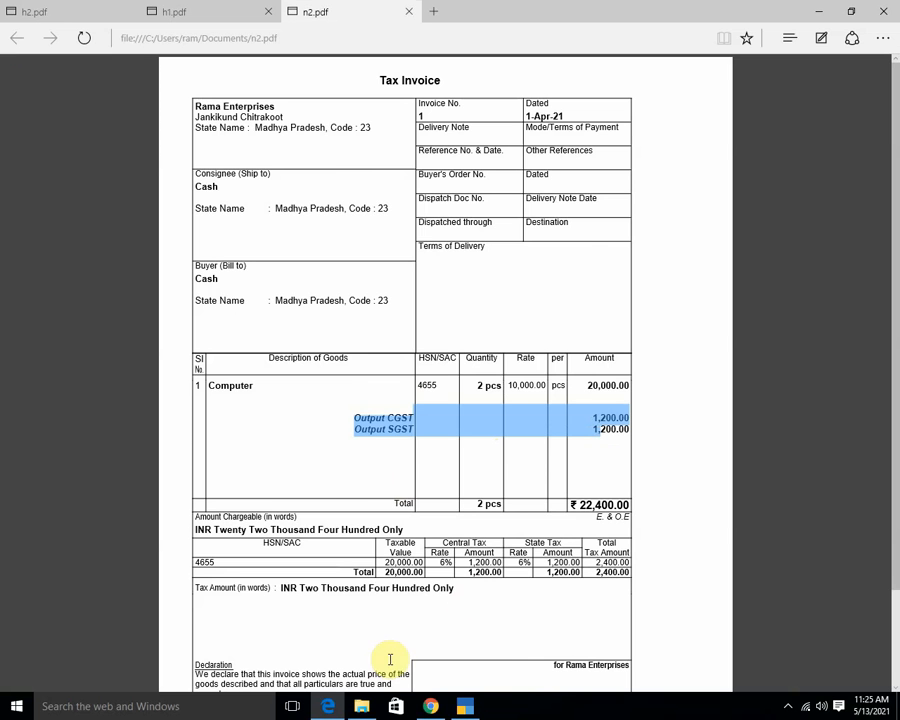
# Switch back to TallyPrime and save the Cash sales voucher with its item and tax lines
pyautogui.click(466, 708)
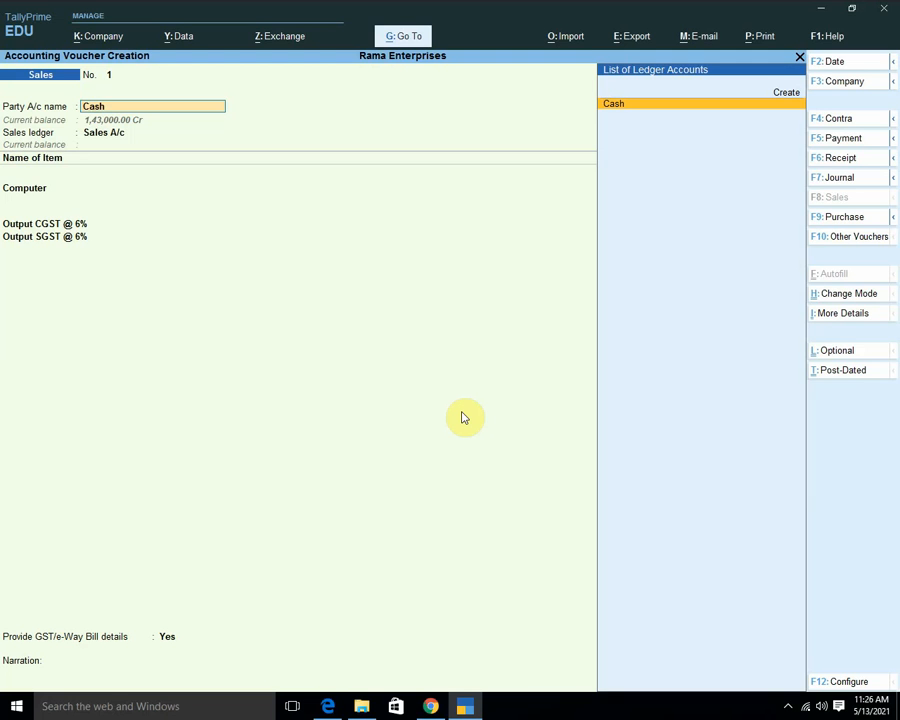
pyautogui.hotkey('ctrl', 'a')
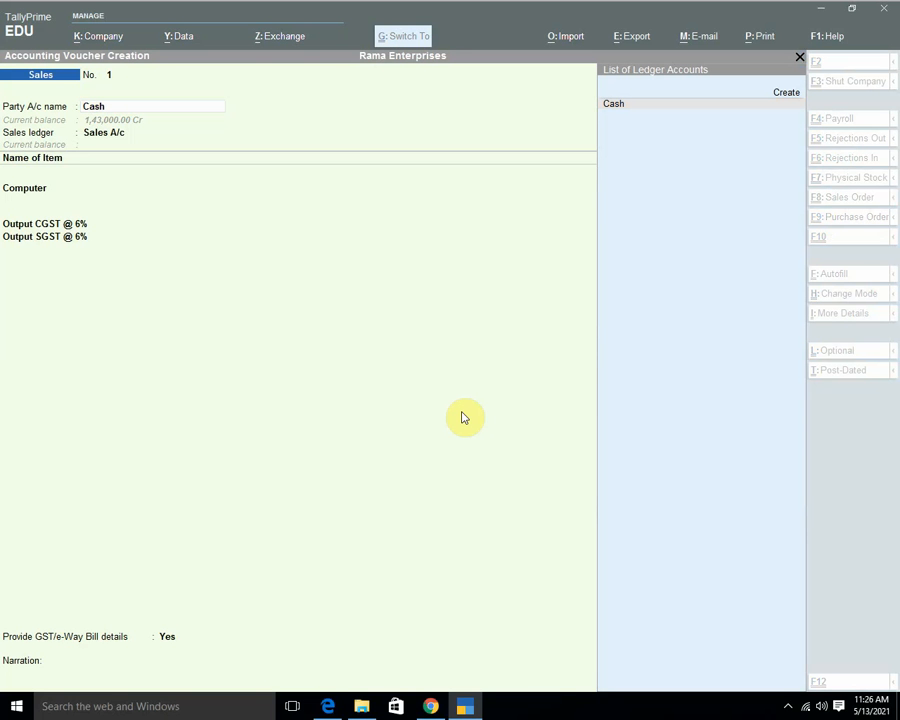